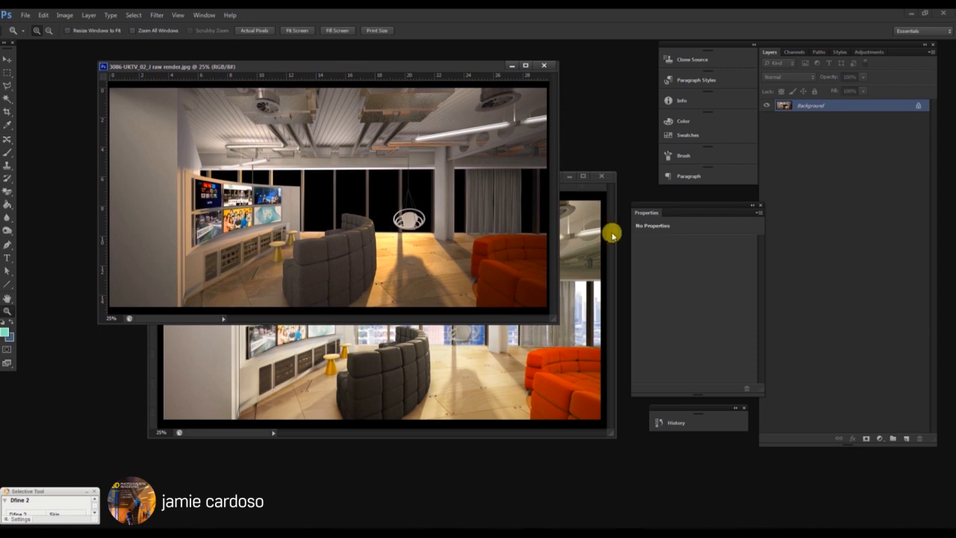
Bring the finished 3086-UKTV_02_J.jpg image to the front, and browse for source files with the Load Files into Stack script
left_click_drag(503, 182, 493, 200)
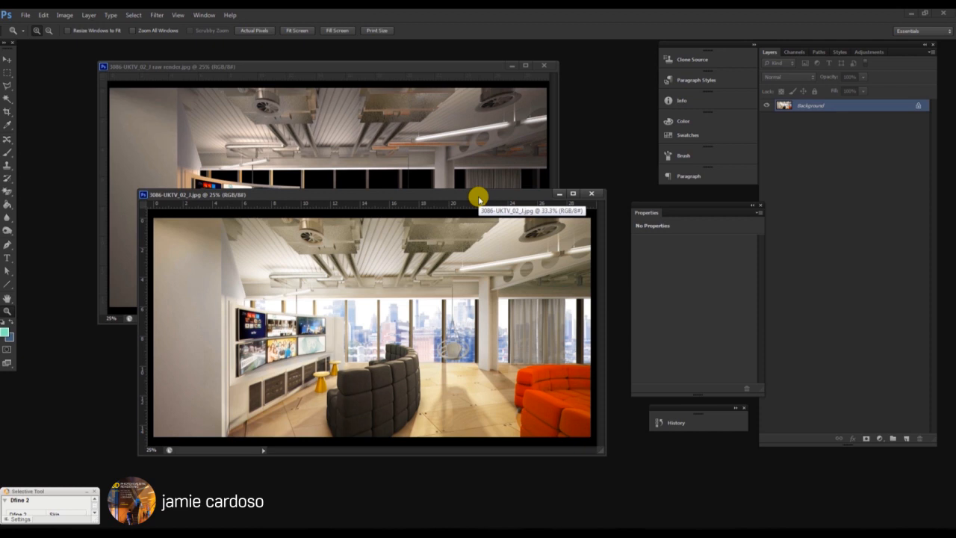
left_click(25, 16)
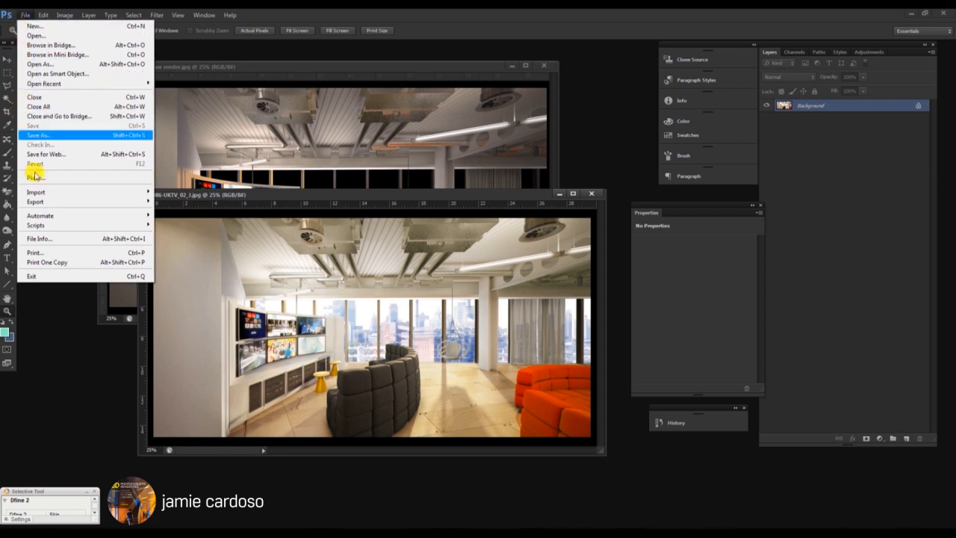
mouse_move(42, 225)
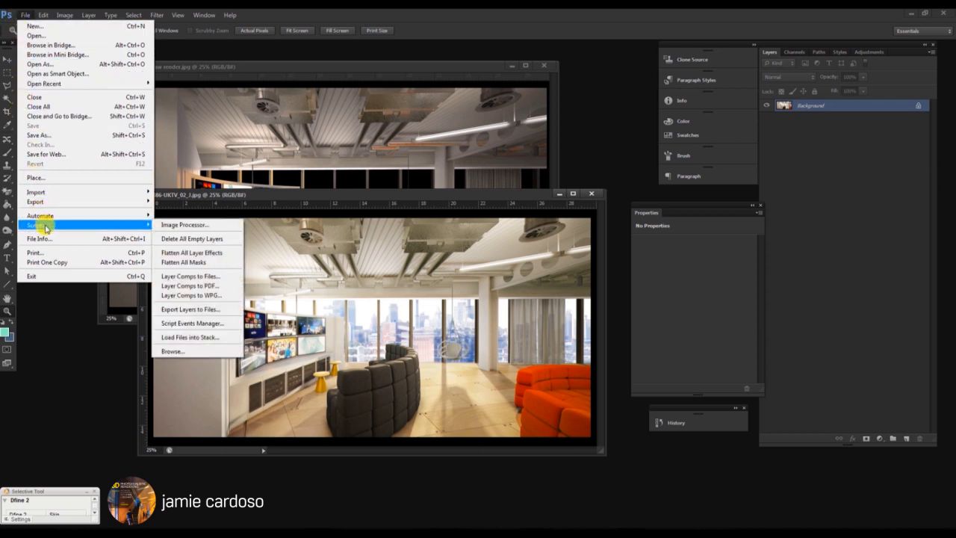
left_click(183, 337)
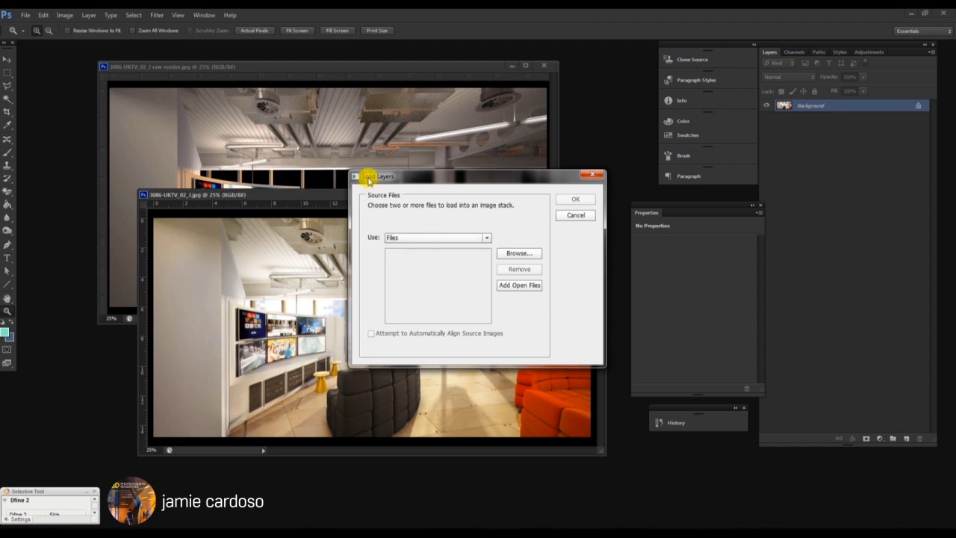
left_click_drag(363, 178, 342, 194)
left_click(508, 273)
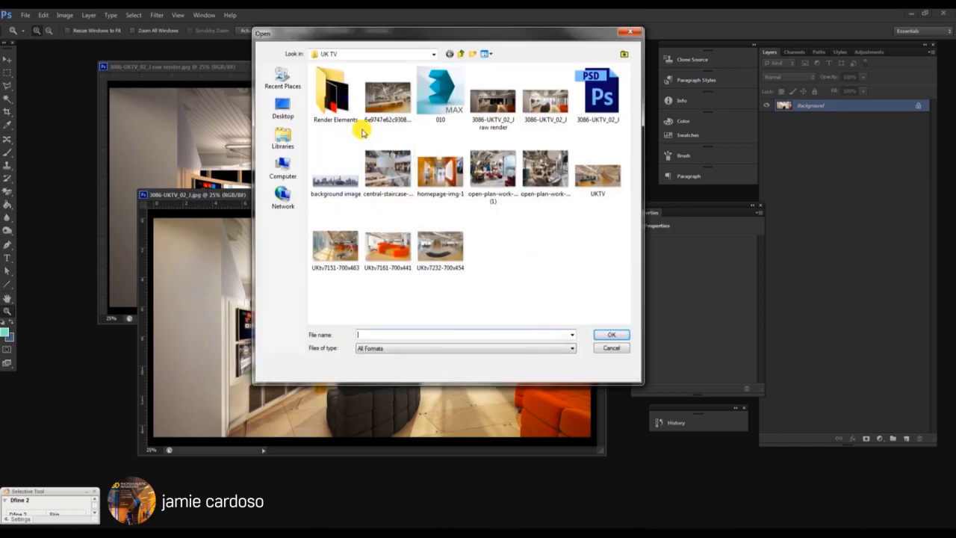
Load all TIF files in the Render Elements folder, from MultiMatteElement_4 to VRayReflection0000, as layers of one document
double_click(334, 101)
left_click(356, 80)
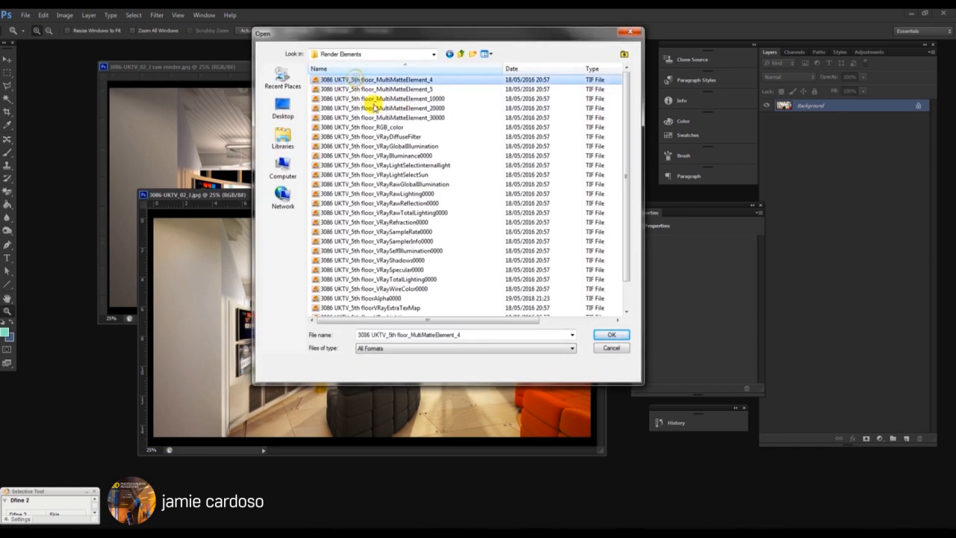
mouse_move(625, 100)
left_mouse_down()
mouse_move(626, 125)
mouse_move(626, 100)
left_mouse_up()
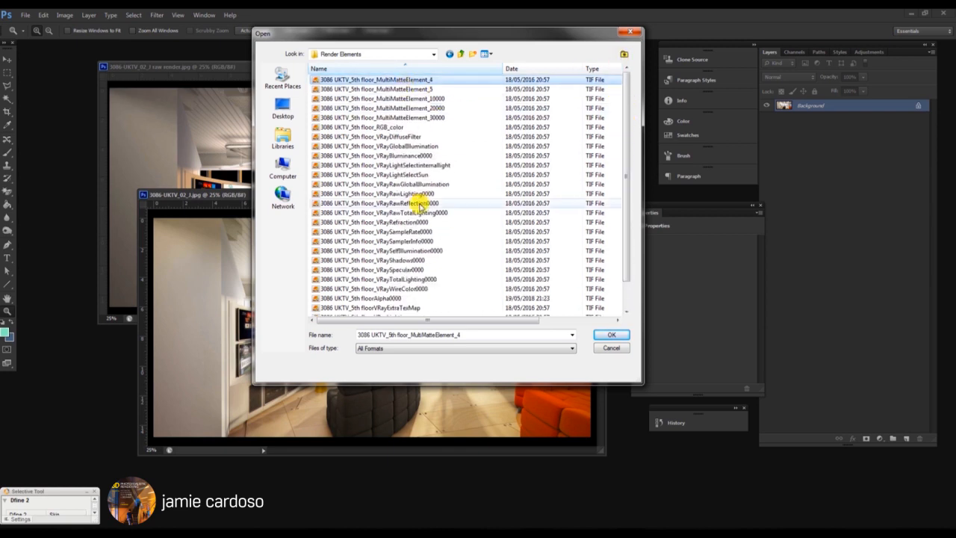
scroll(399, 218, "down", 1)
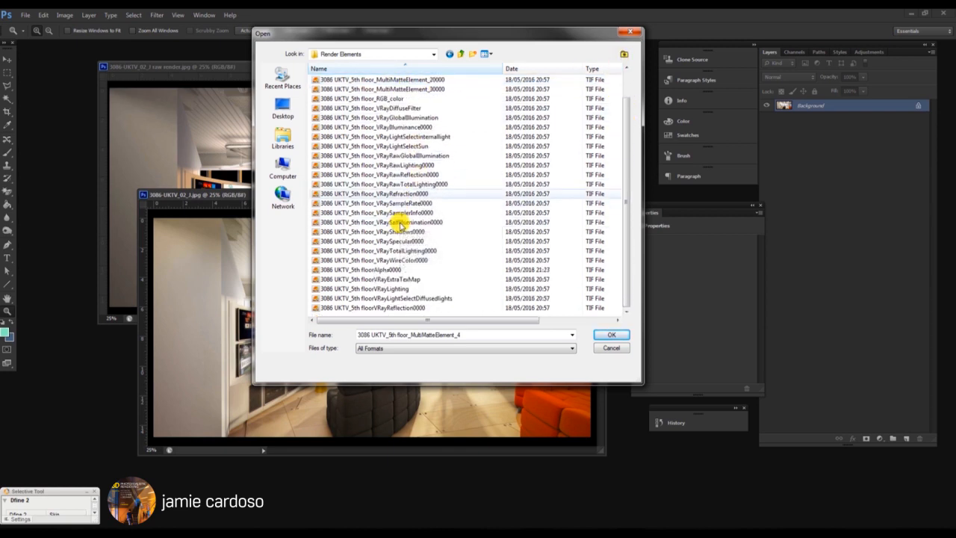
left_click(387, 308, "shift")
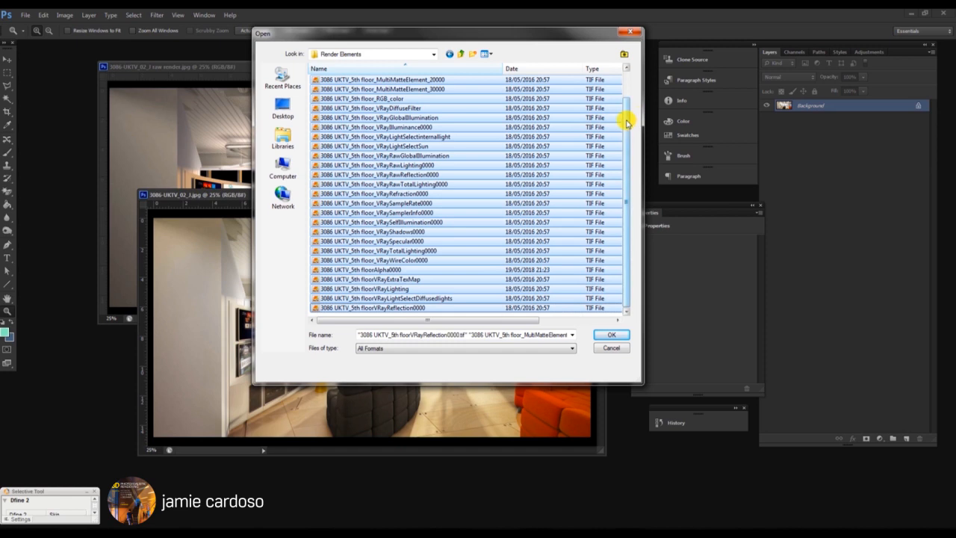
left_click(610, 334)
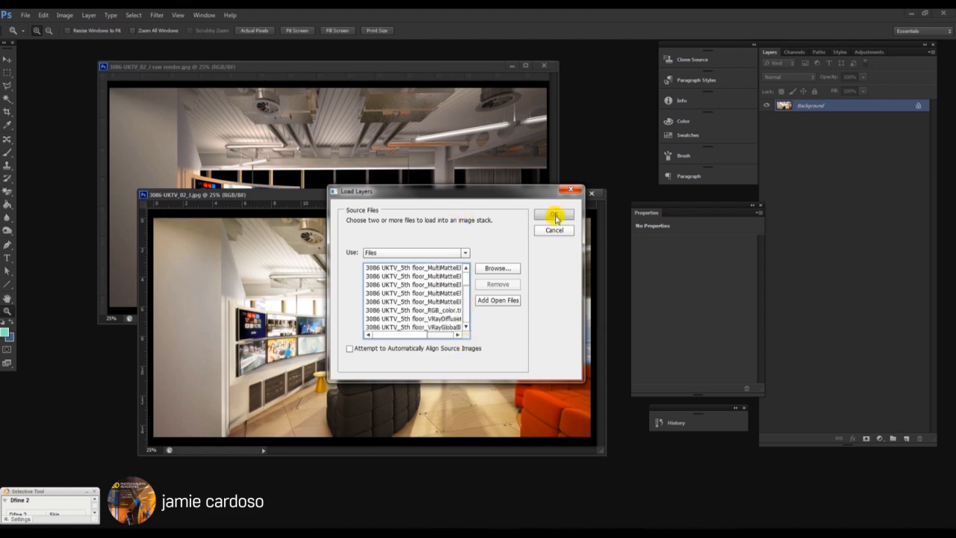
left_click(555, 218)
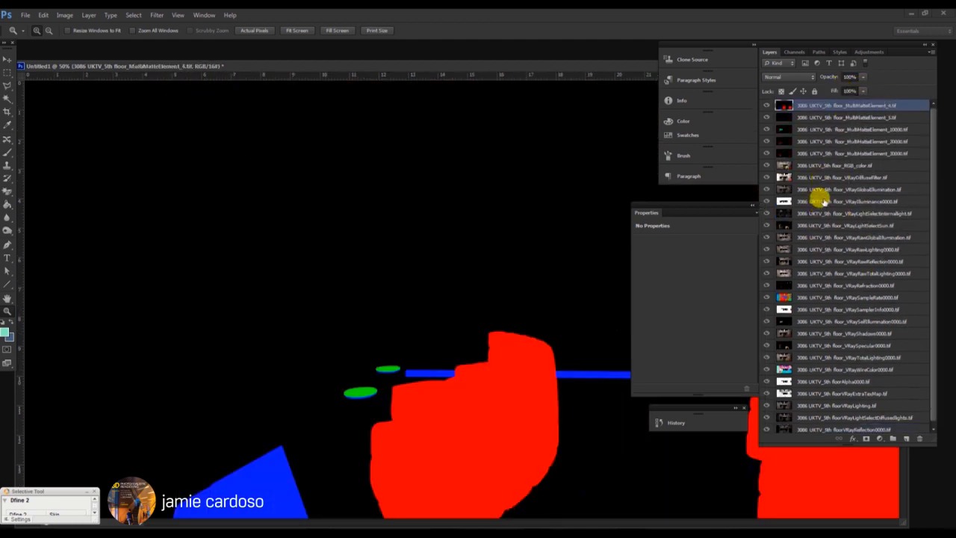
Isolate the RGB_color layer by hiding every other layer in the stack
left_click(832, 141)
left_click(835, 153)
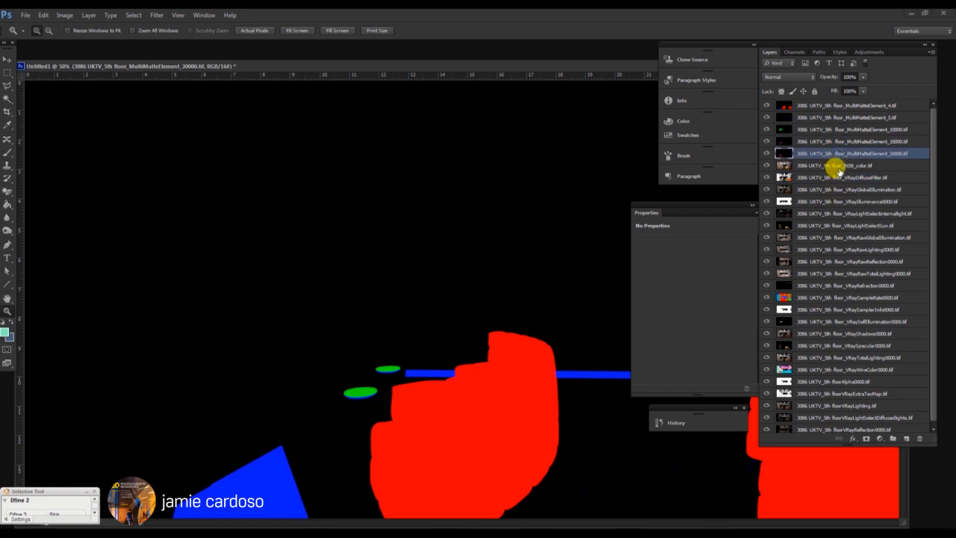
left_click(835, 165)
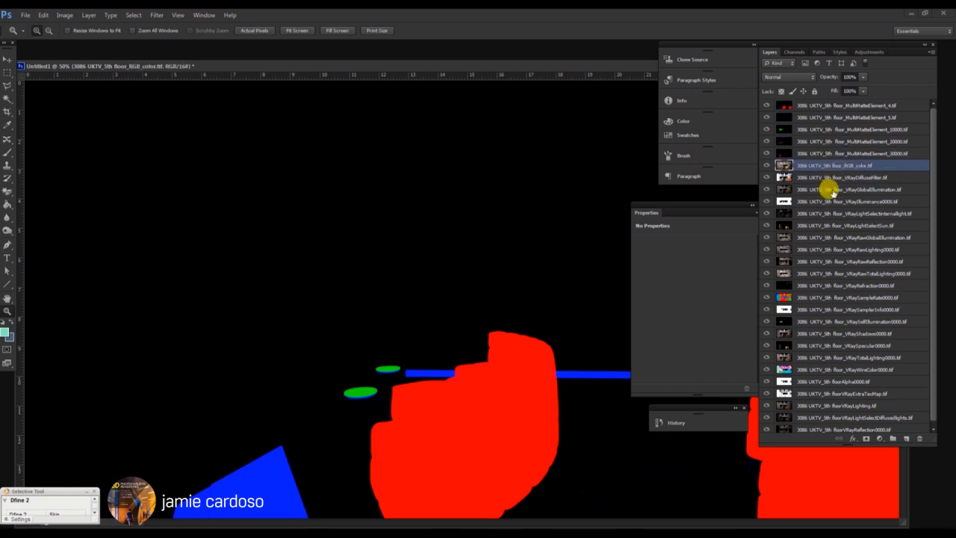
left_click(852, 311)
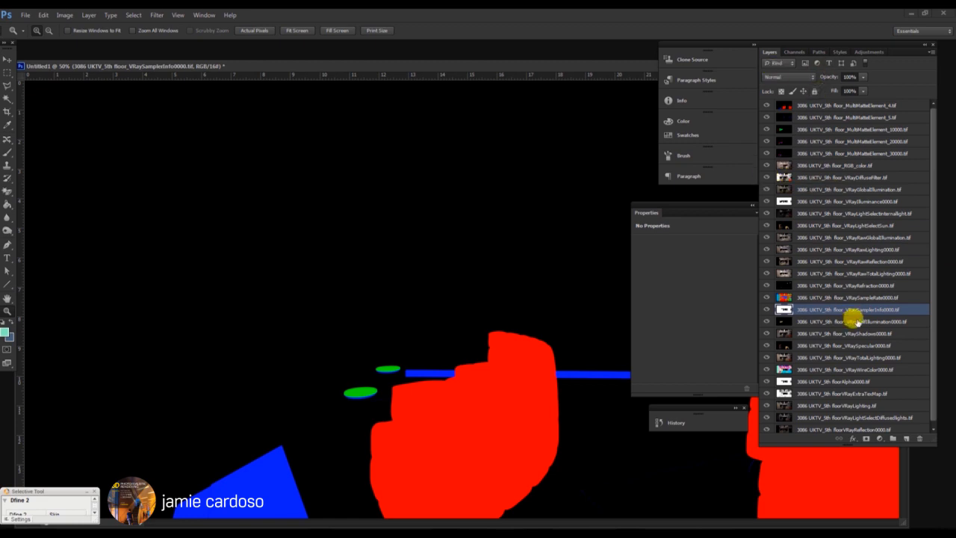
left_click(824, 165)
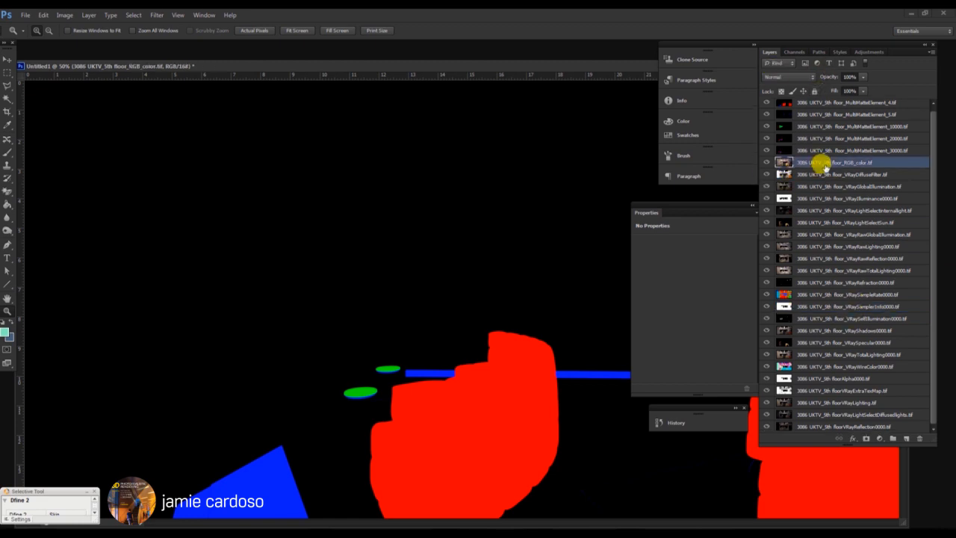
left_click(767, 163, "alt")
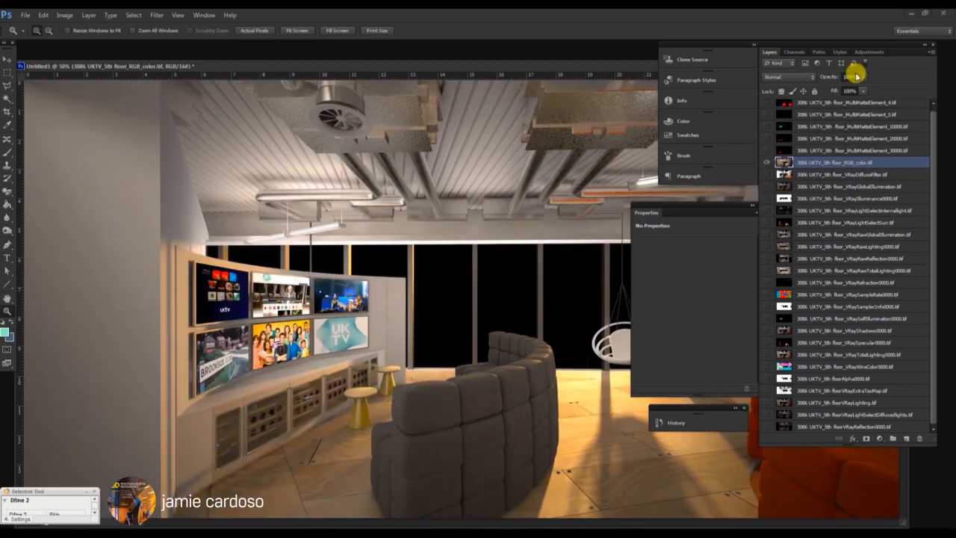
Create a layer group named =Multimatte= at the top of the layer stack and collapse it
key("alt+period")
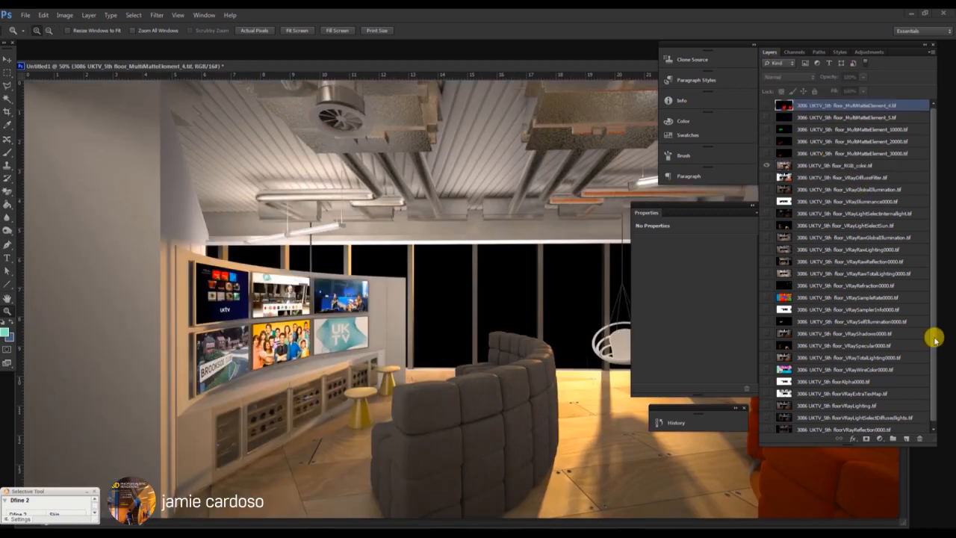
left_click(891, 439)
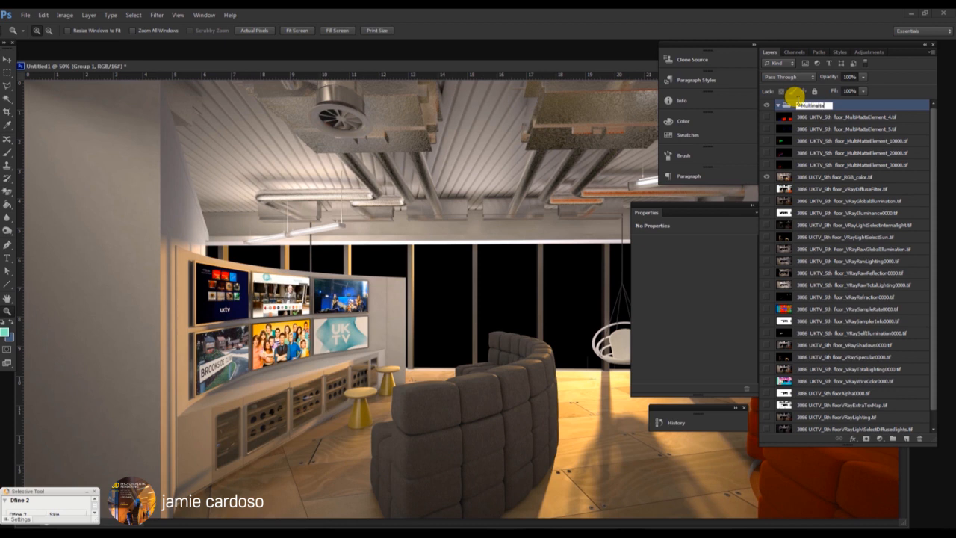
key("Return")
left_click(778, 106)
Move the five MultiMatteElement layers, from MultiMatteElement_4 to MultiMatteElement_30000, into the =Multimatte= group
left_click(836, 118)
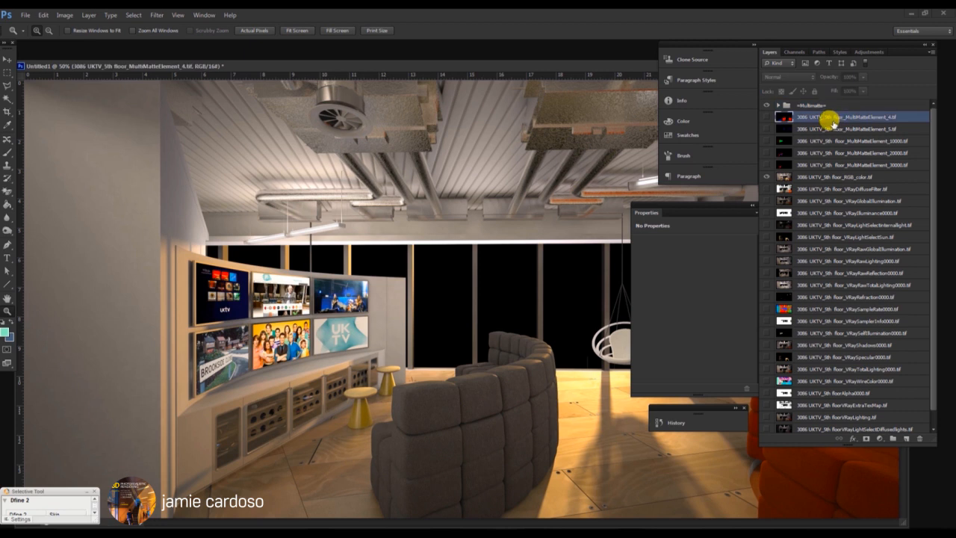
left_click(829, 163, "shift")
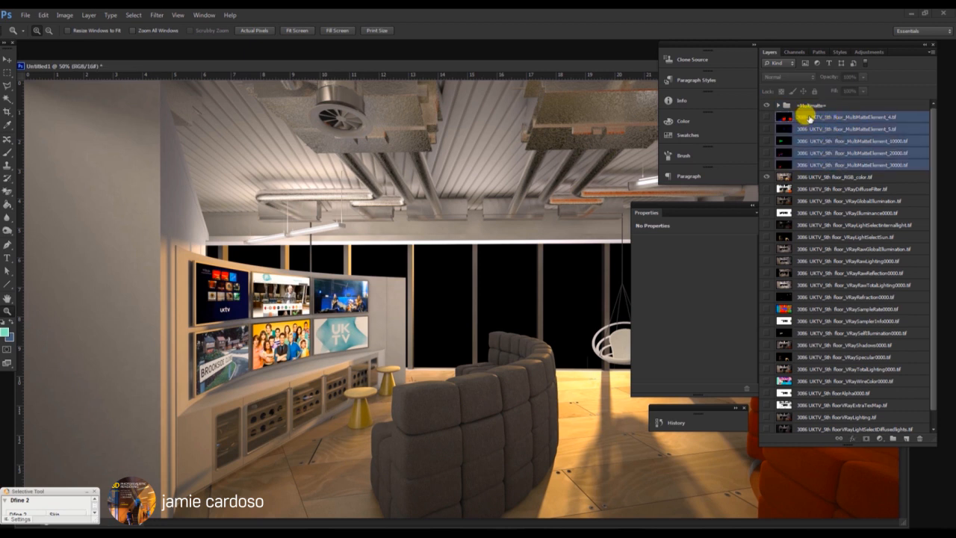
mouse_move(809, 115)
left_mouse_down()
mouse_move(815, 101)
mouse_move(819, 145)
mouse_move(817, 105)
left_mouse_up()
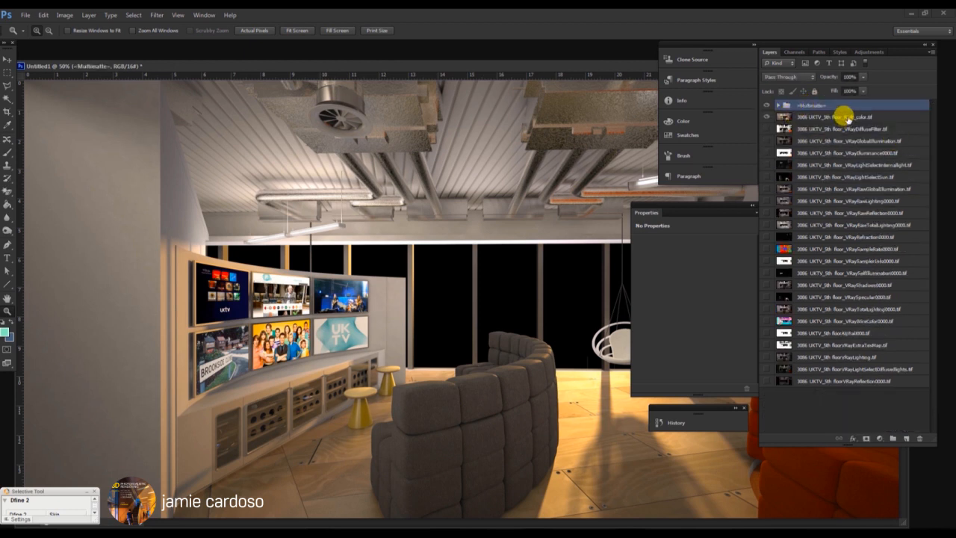
Move the RGB_color layer to the bottom of the layer stack and give it a red colour label
left_click(842, 118)
left_click_drag(833, 118, 850, 390)
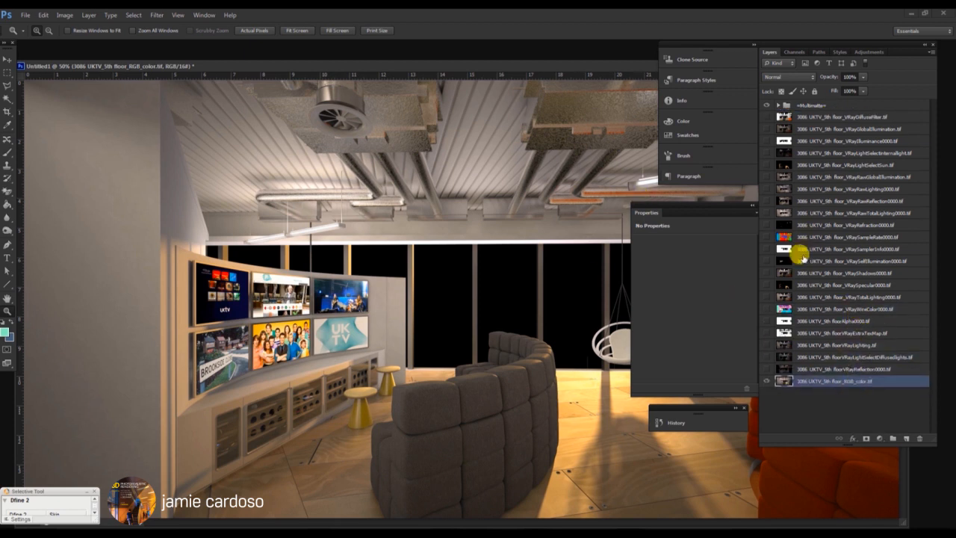
right_click(859, 384)
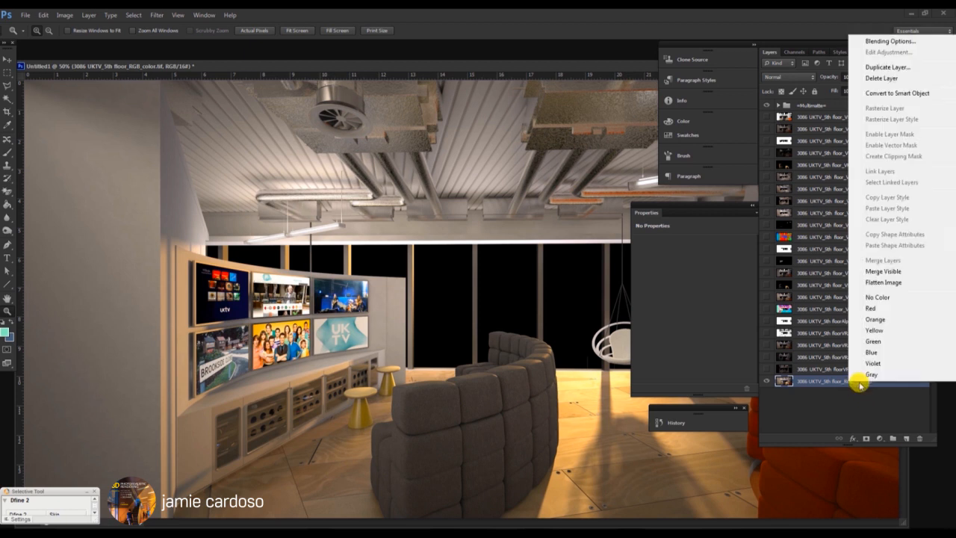
left_click(883, 308)
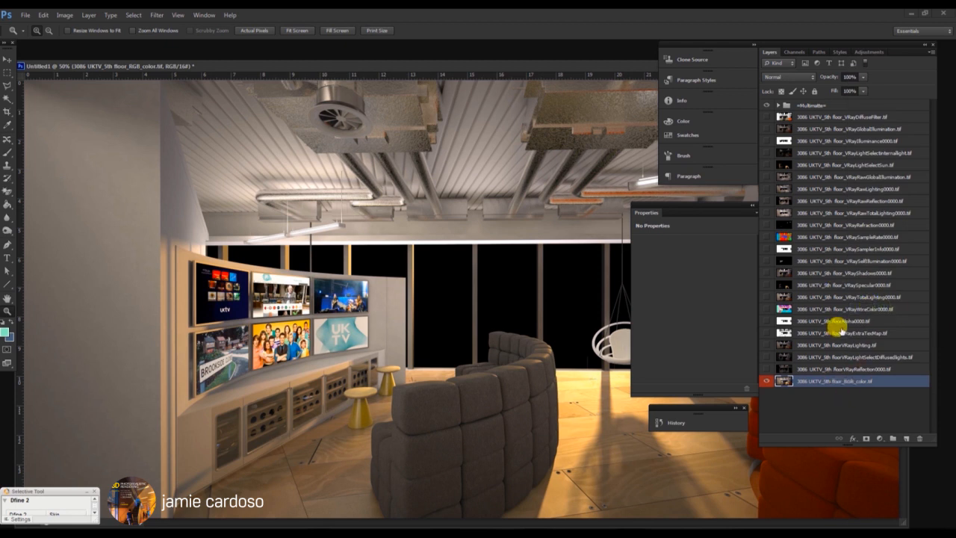
Create a layer group named =Render Elements= directly above the VRayDiffuseFilter layer and collapse it
left_click(780, 369)
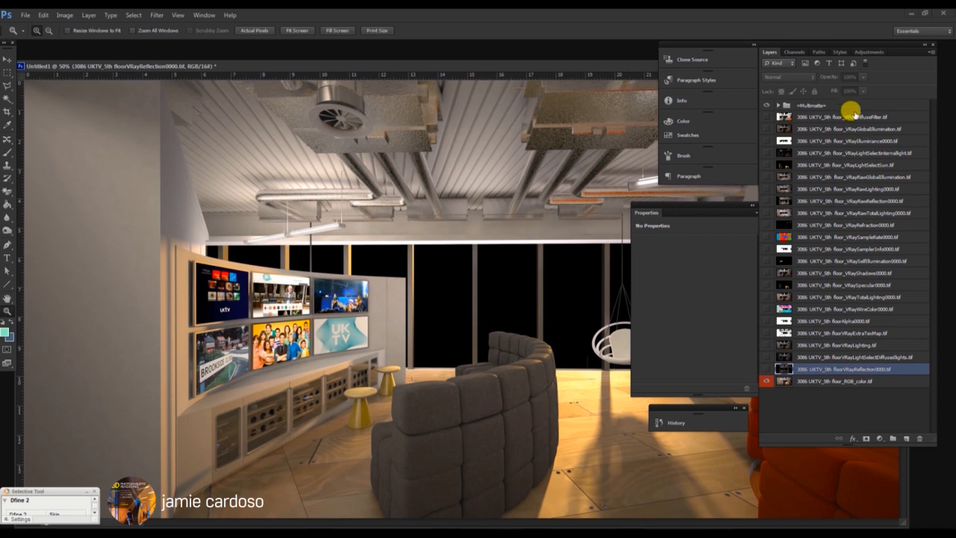
left_click(849, 118)
left_click(893, 438)
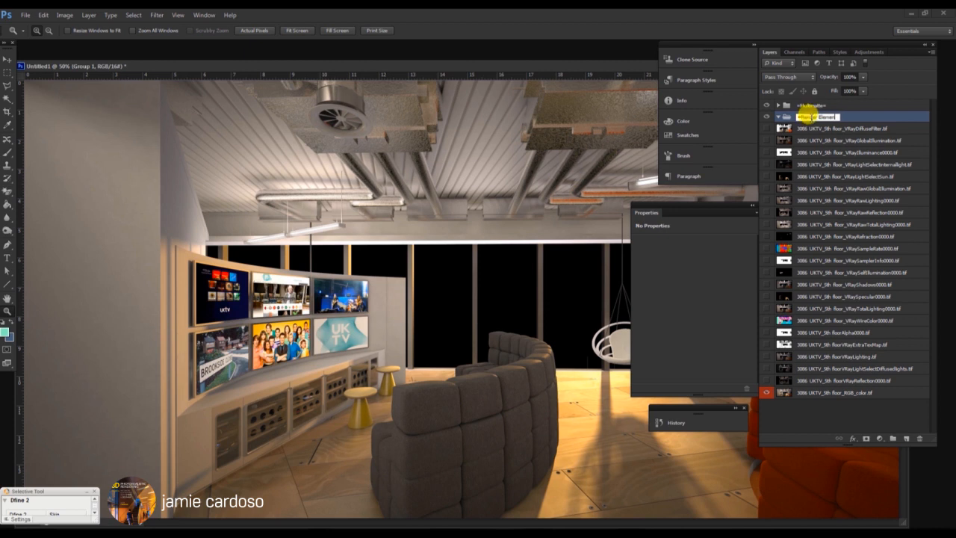
key("Return")
left_click(777, 115)
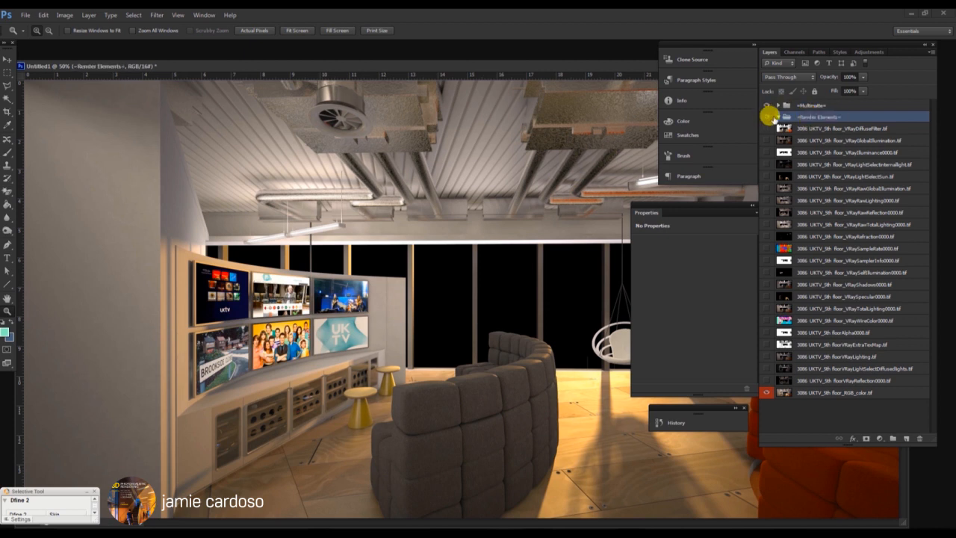
Move all layers from VRayDiffuseFilter to VRayReflection0000 into the =Render Elements= group
left_click(837, 129)
left_click(855, 380, "shift")
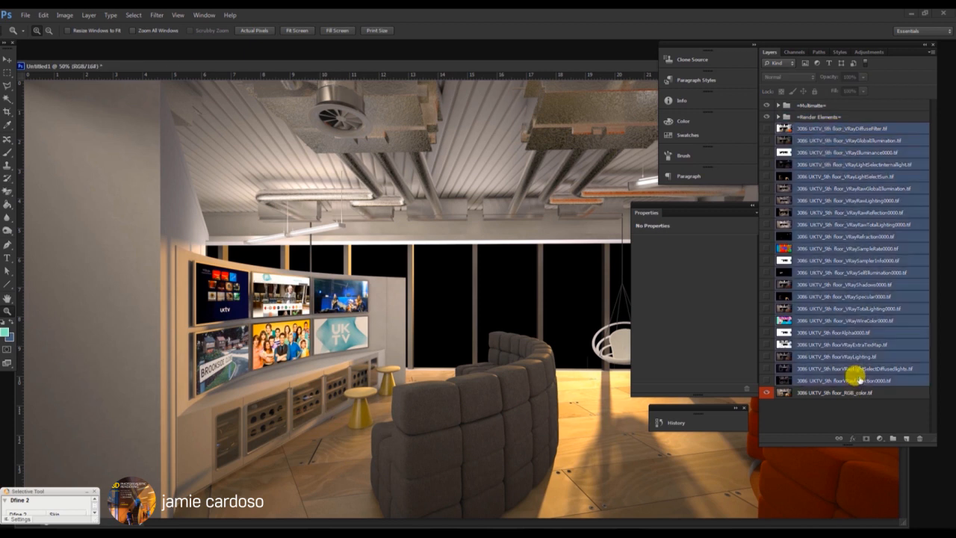
left_click_drag(812, 128, 818, 121)
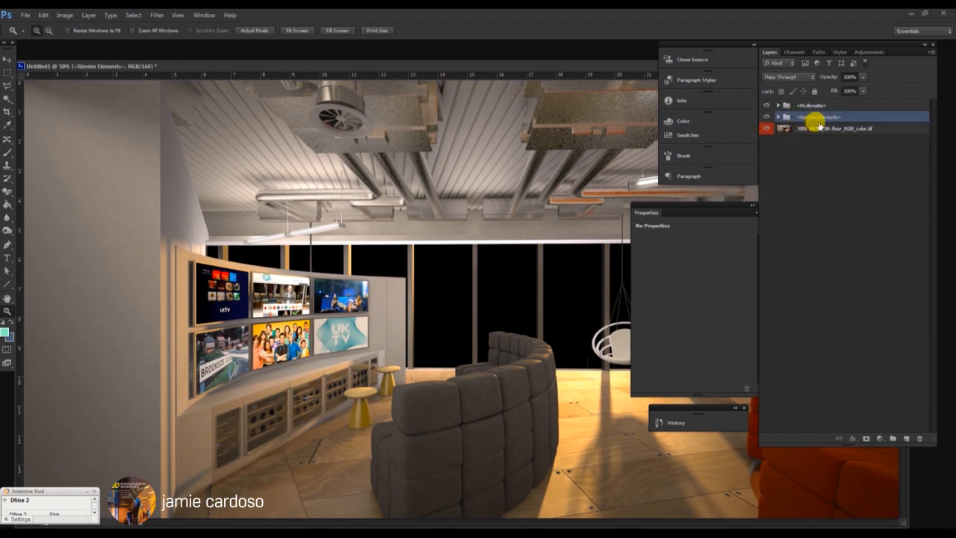
left_click(820, 129)
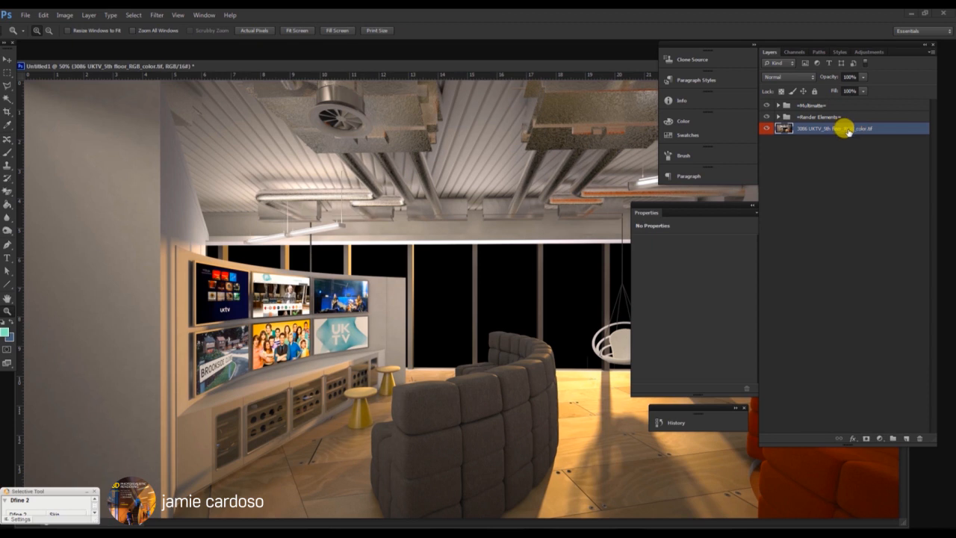
left_click(827, 118)
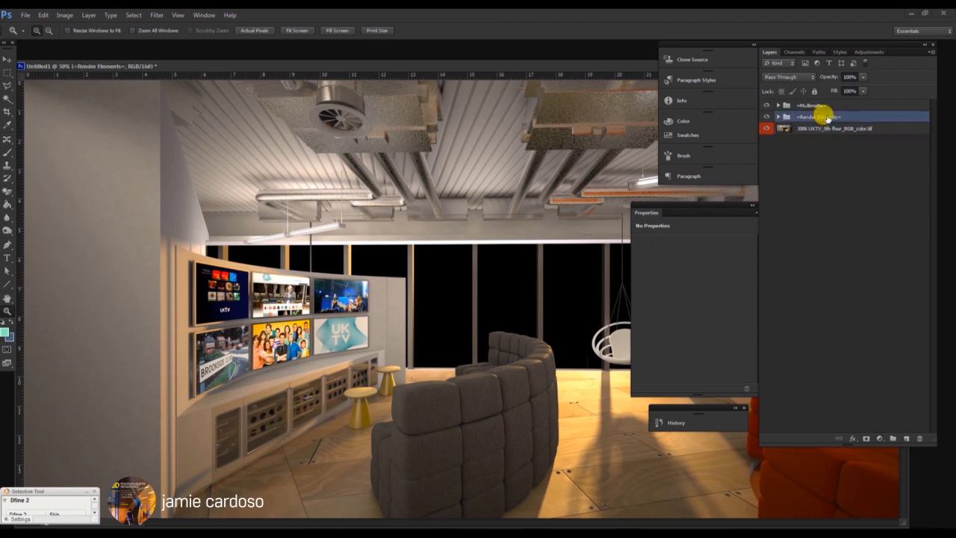
left_click(821, 106)
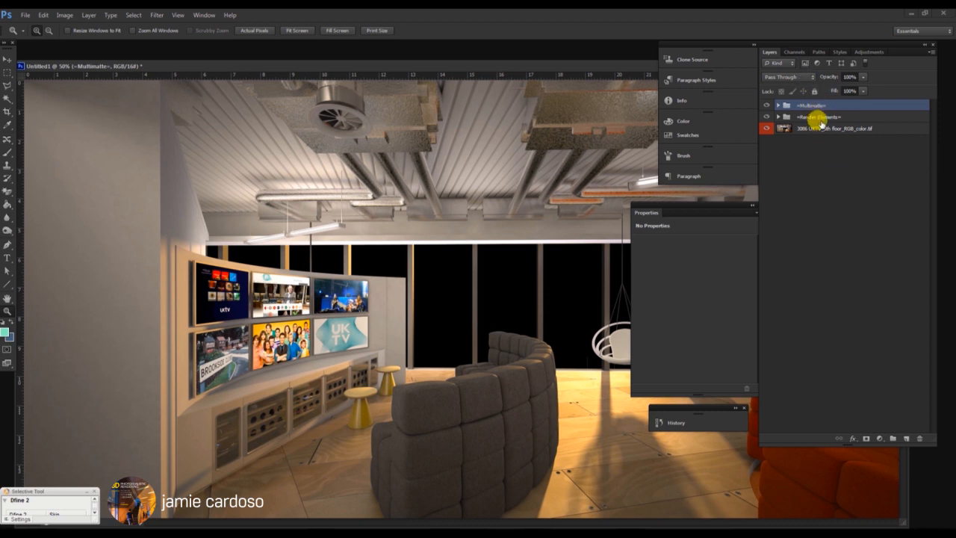
left_click(818, 118)
left_click(833, 107)
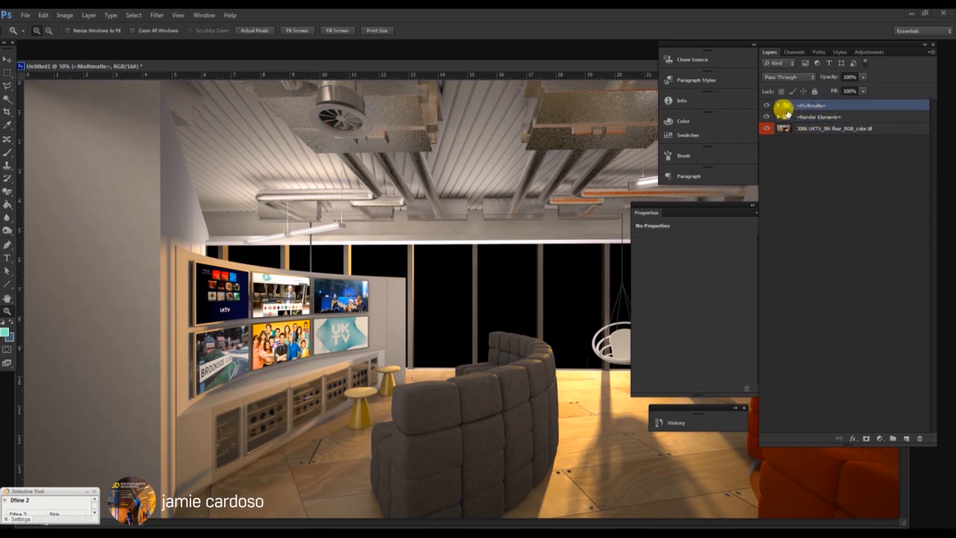
Expand the =Multimatte= group and show its MultiMatteElement_4 layer
left_click(778, 106)
left_click(766, 117)
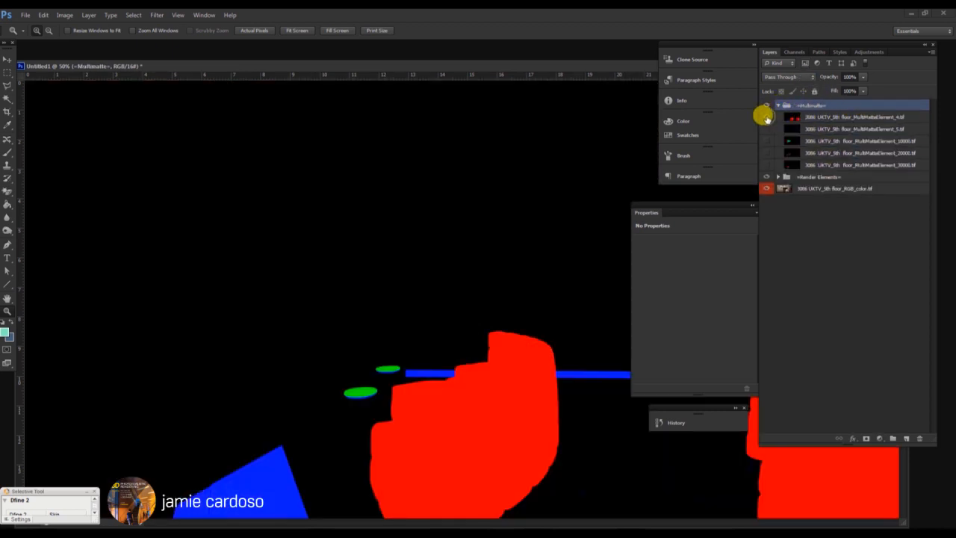
left_click(770, 118)
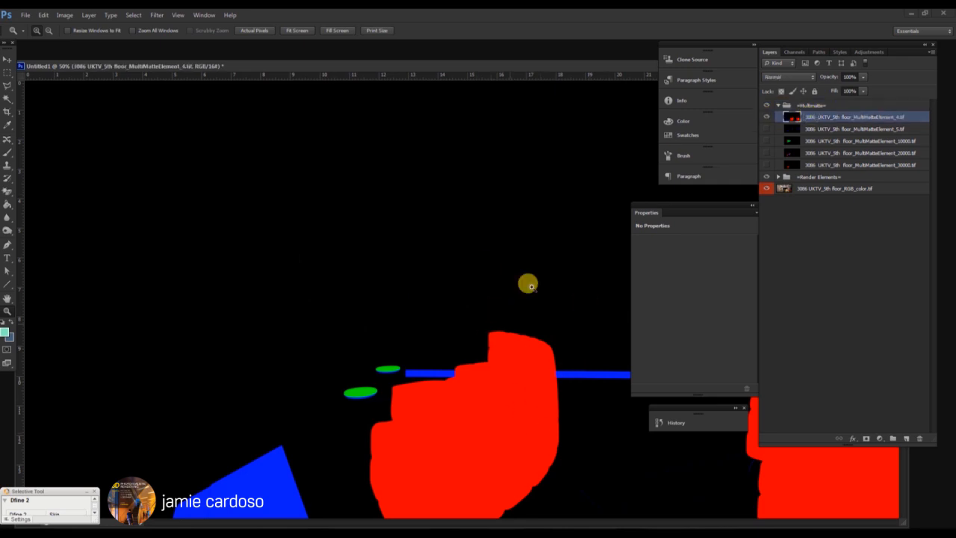
Hide the MultiMatteElement_4 layer, collapse the =Multimatte= group and make the RGB_color layer active
left_click(766, 117)
left_click(777, 106)
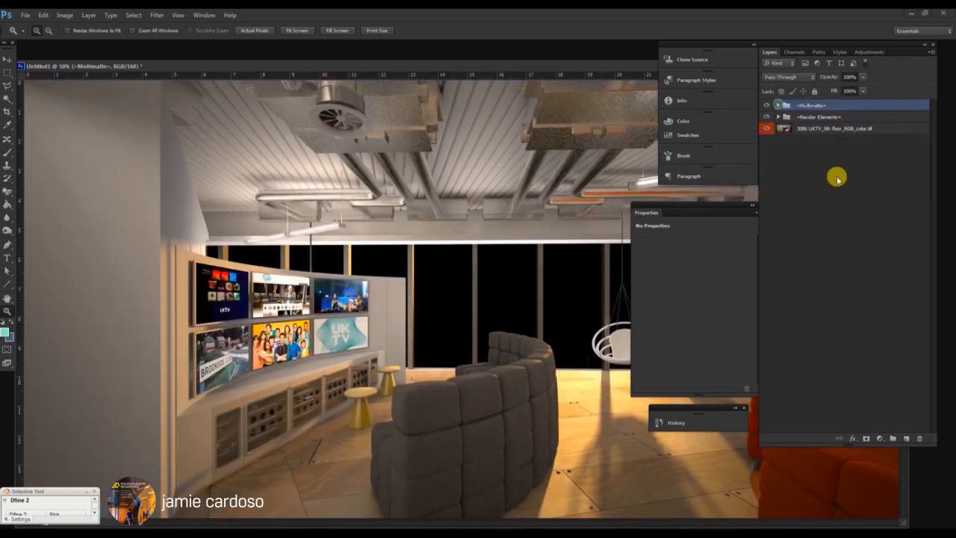
left_click(818, 129)
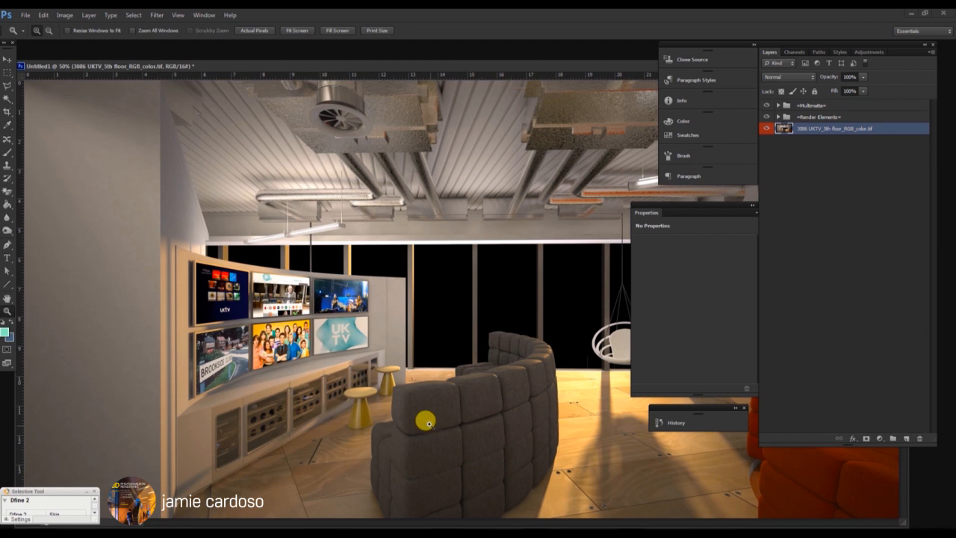
Zoom the render document out and fit it into a smaller floating window
left_click(377, 371, "alt")
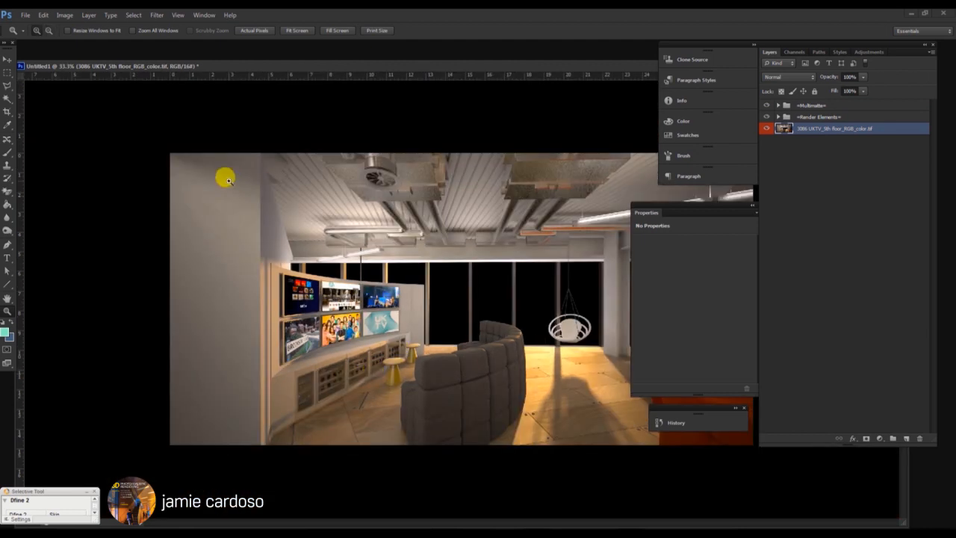
left_click_drag(459, 64, 508, 112)
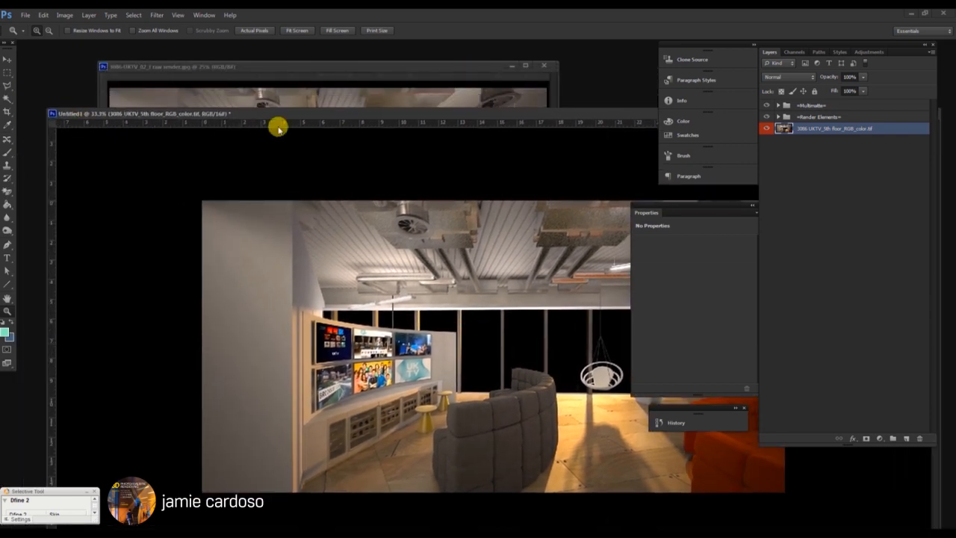
left_click_drag(45, 106, 110, 112)
Open the "background image" file from the UK TV folder
left_click(25, 15)
left_click(40, 37)
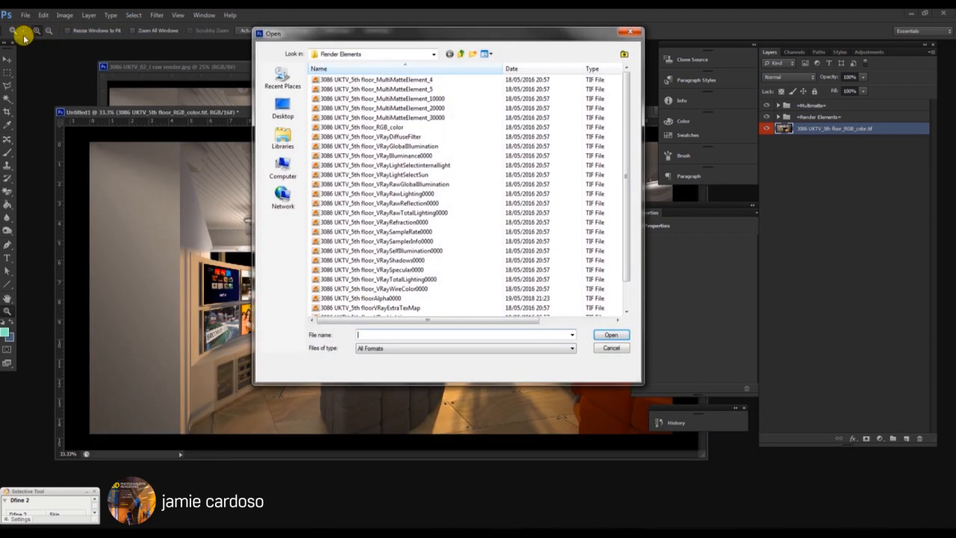
left_click(461, 54)
left_click(340, 193)
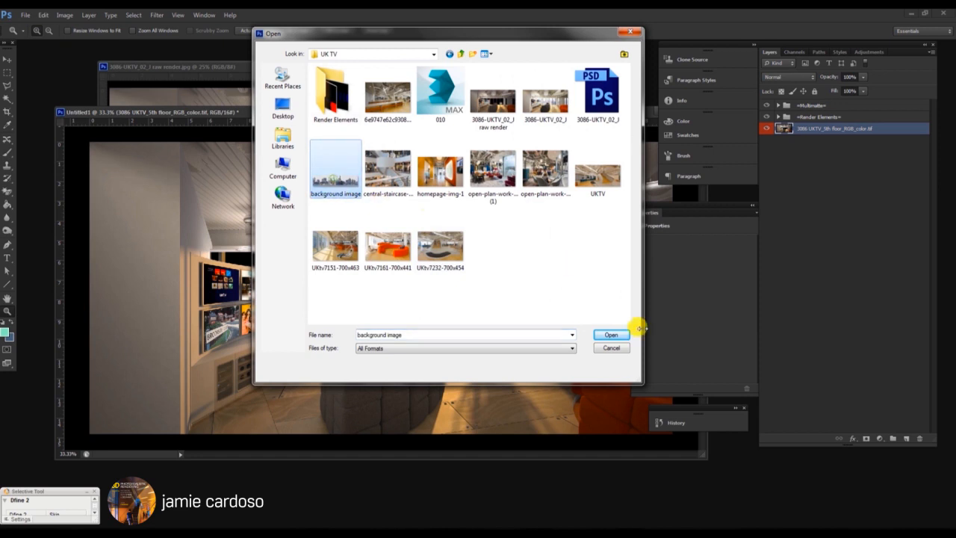
left_click(612, 338)
Arrange the document windows with the skyline image low on the canvas and the render in front above it
left_click_drag(426, 82, 444, 306)
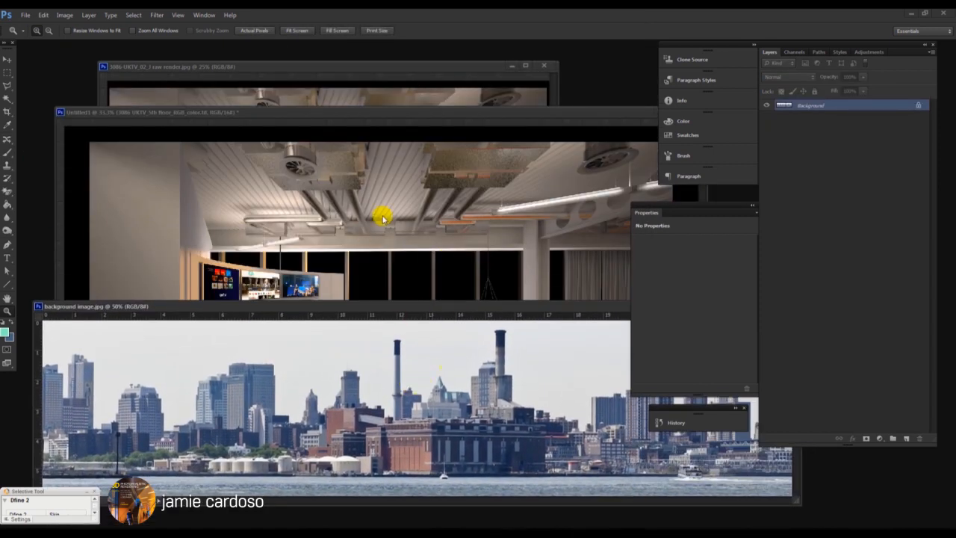
left_click_drag(418, 112, 400, 102)
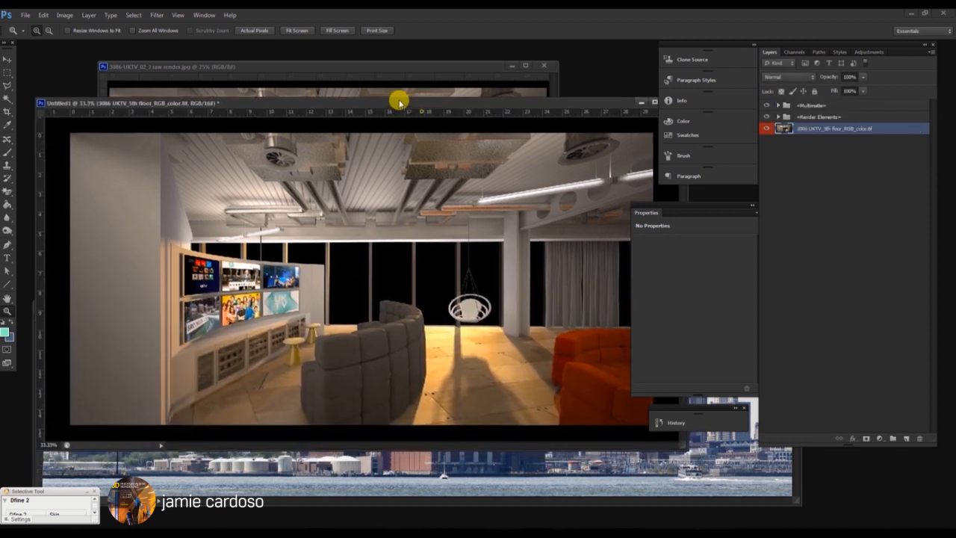
left_click_drag(478, 101, 445, 101)
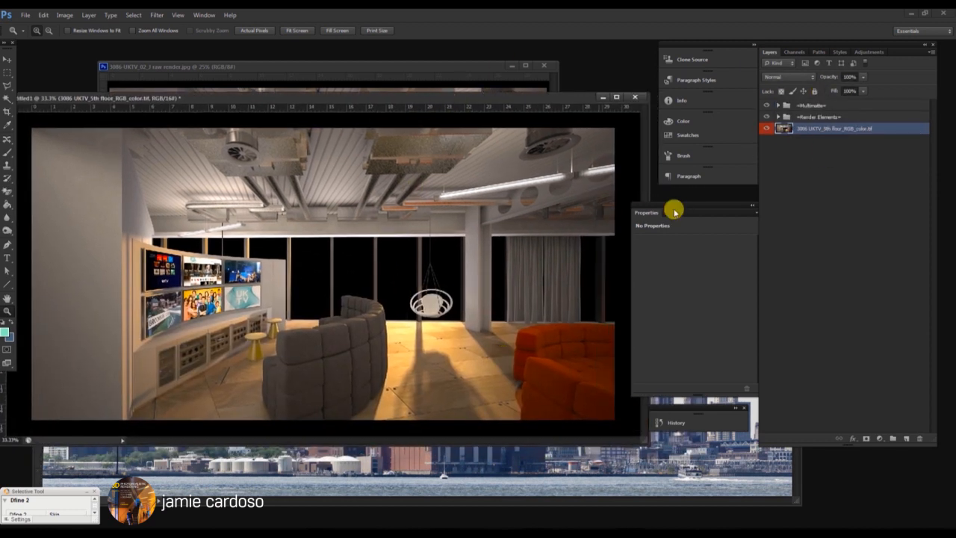
Create a layer group named =Background= directly above the RGB_color layer and shift the render window up to expose the skyline image
left_click(892, 439)
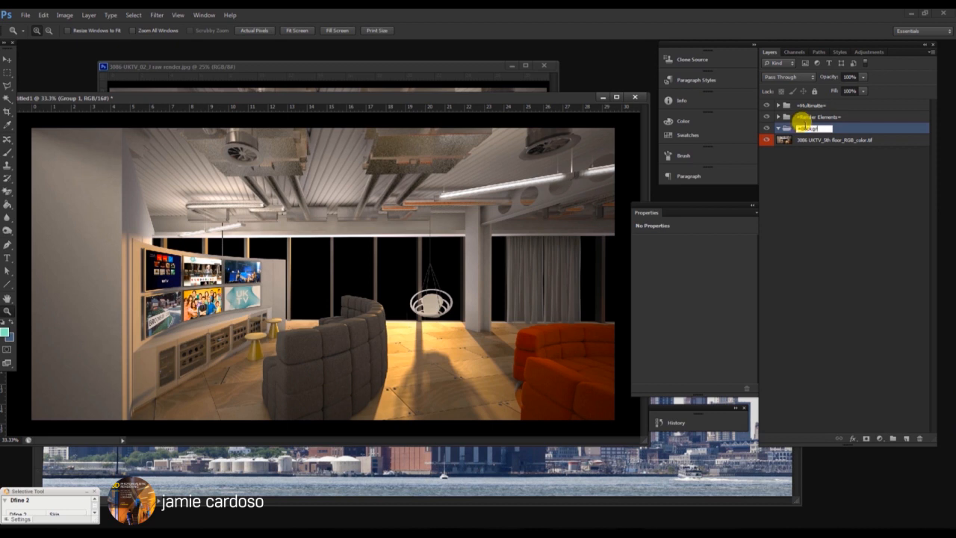
key("Return")
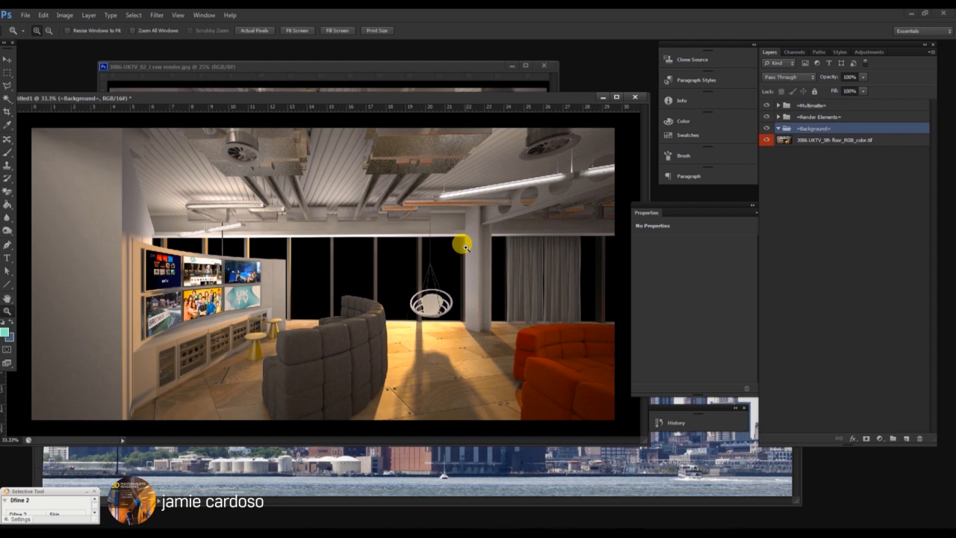
left_click_drag(374, 97, 385, 54)
Expand the =Render Elements= group and show its Alpha0000 layer
left_click(784, 104)
left_click(778, 104)
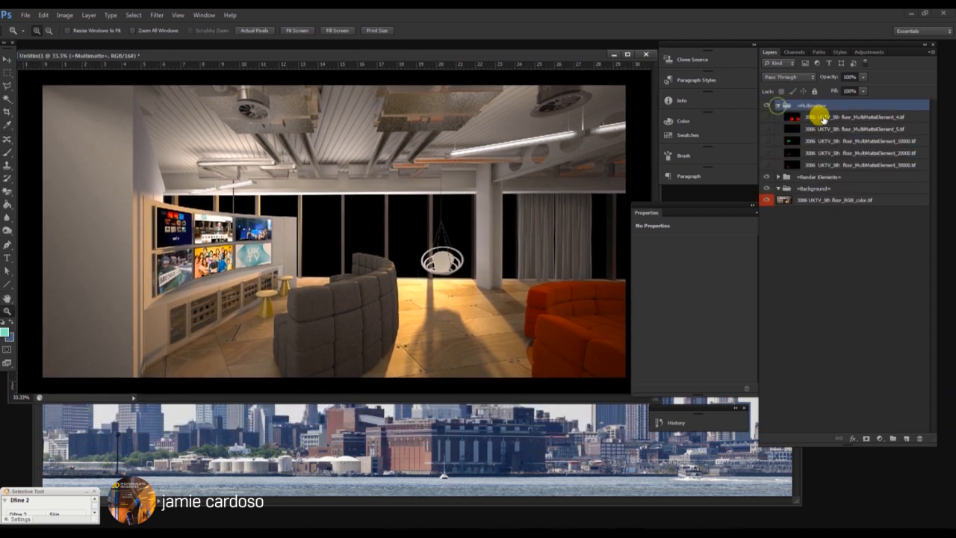
left_click(778, 104)
left_click(791, 117)
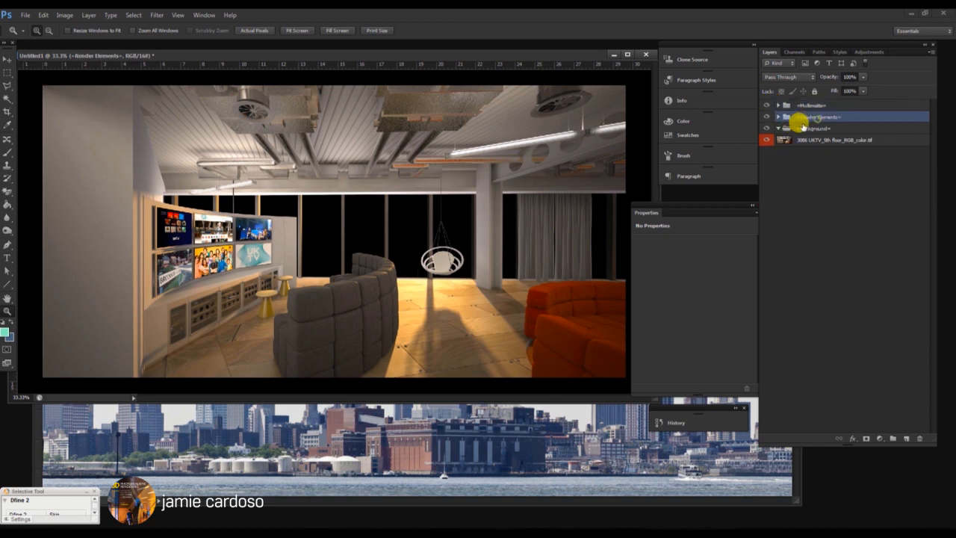
left_click(777, 118)
left_click(802, 332)
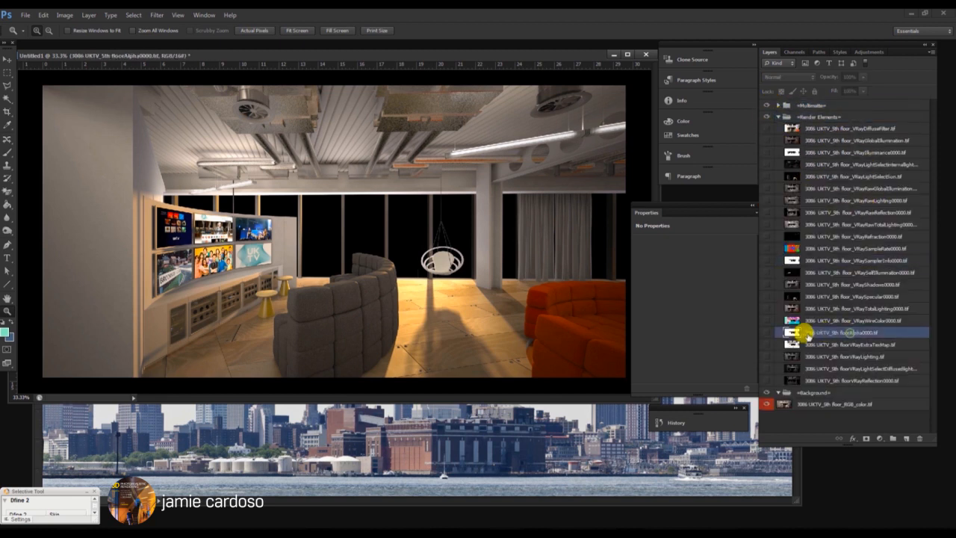
left_click(767, 332)
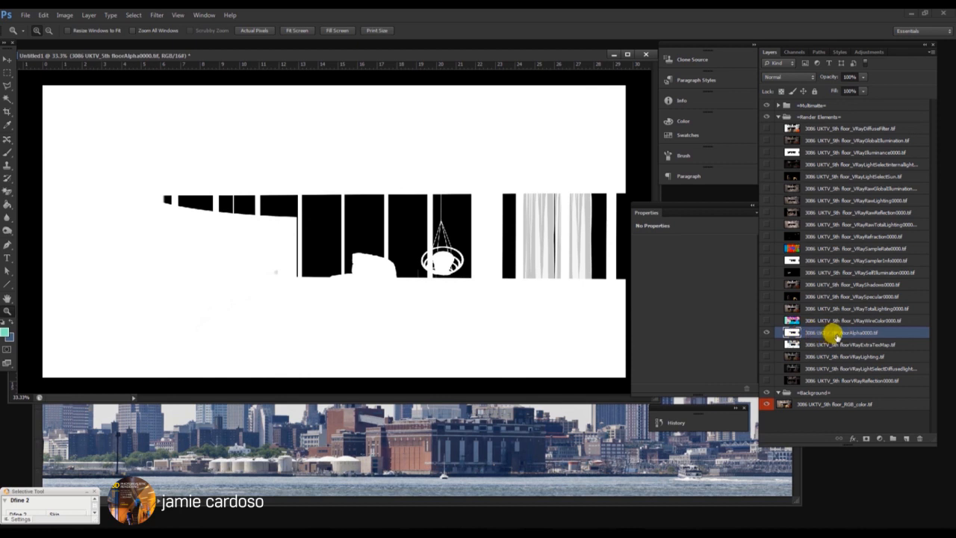
Load the composite RGB channel of the visible alpha pass as a selection
left_click(793, 53)
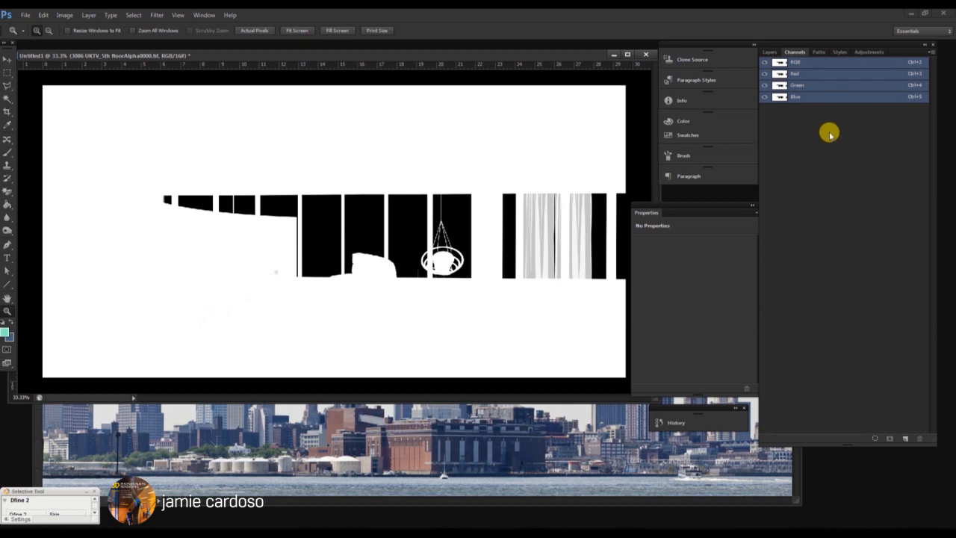
left_click(779, 64, "ctrl")
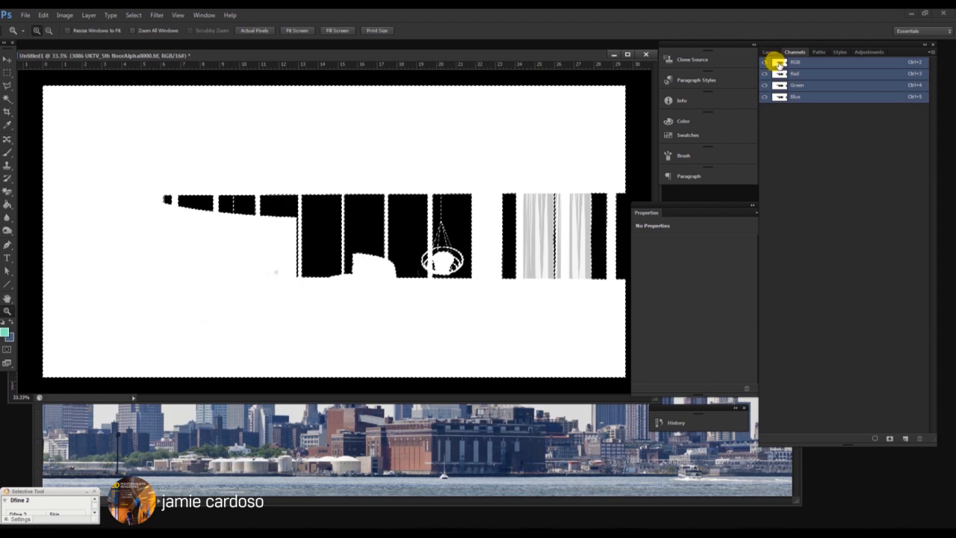
left_click(769, 51)
Collapse the =Render Elements= group and add a layer mask to =Background= that hides the selected area
left_click(778, 117)
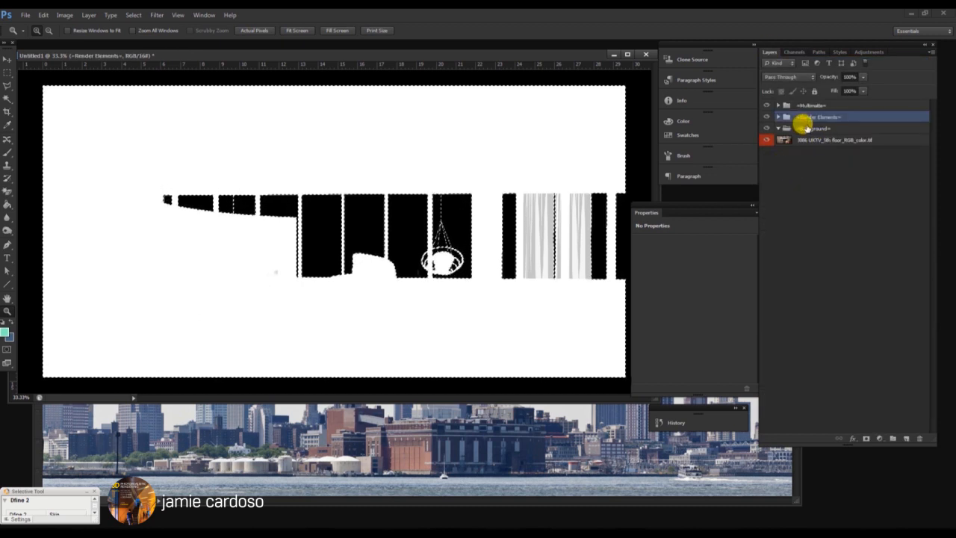
left_click(803, 129)
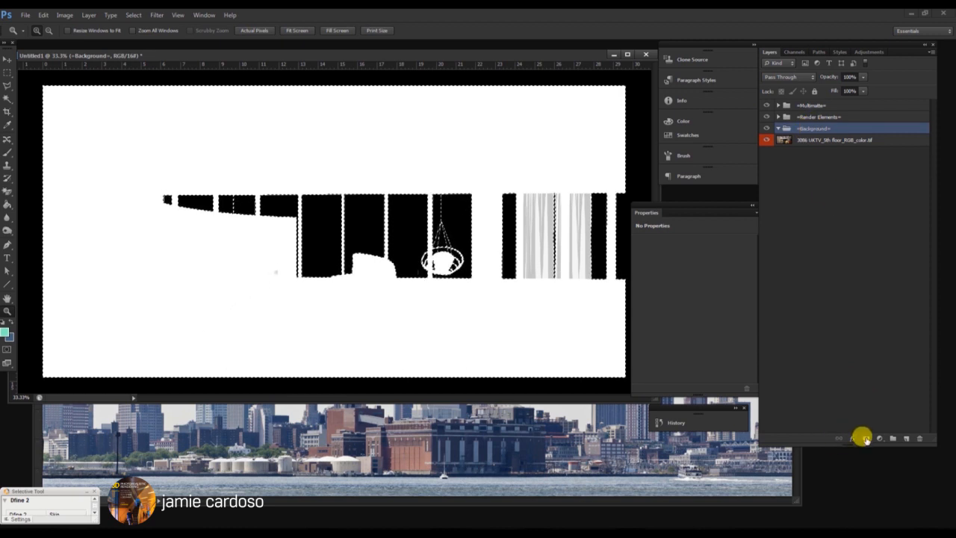
left_click(865, 440)
left_click(797, 128)
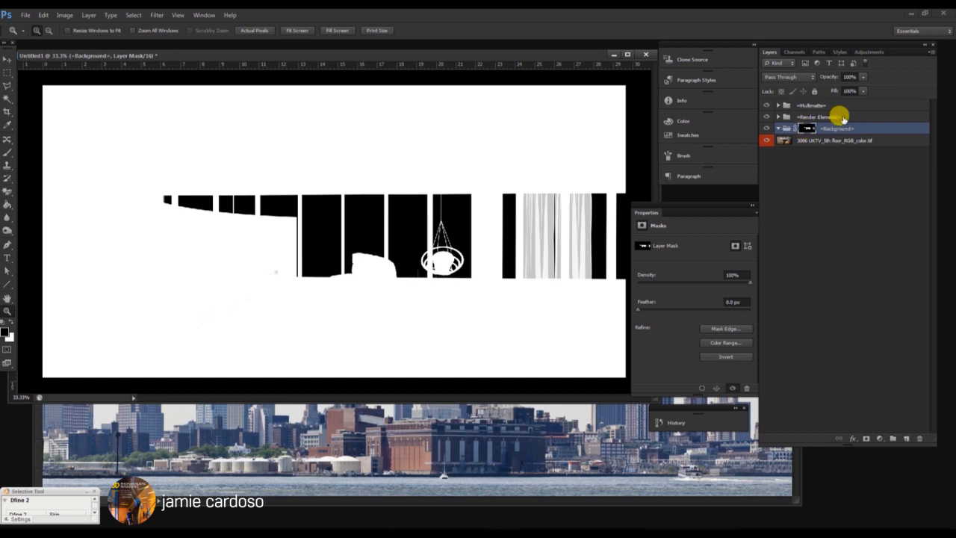
Hide the Alpha0000 layer in the =Render Elements= group and collapse the group
left_click(829, 117)
left_click(777, 117)
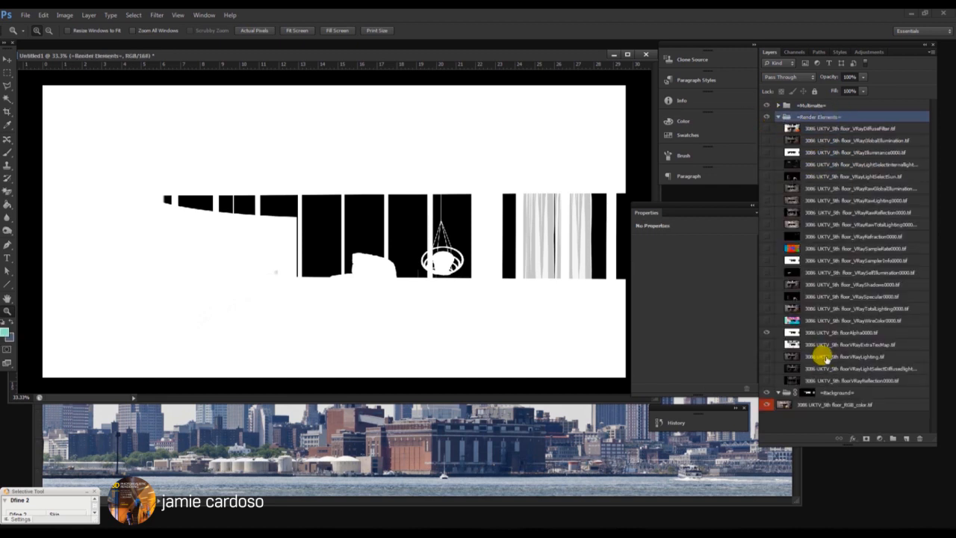
left_click(832, 334)
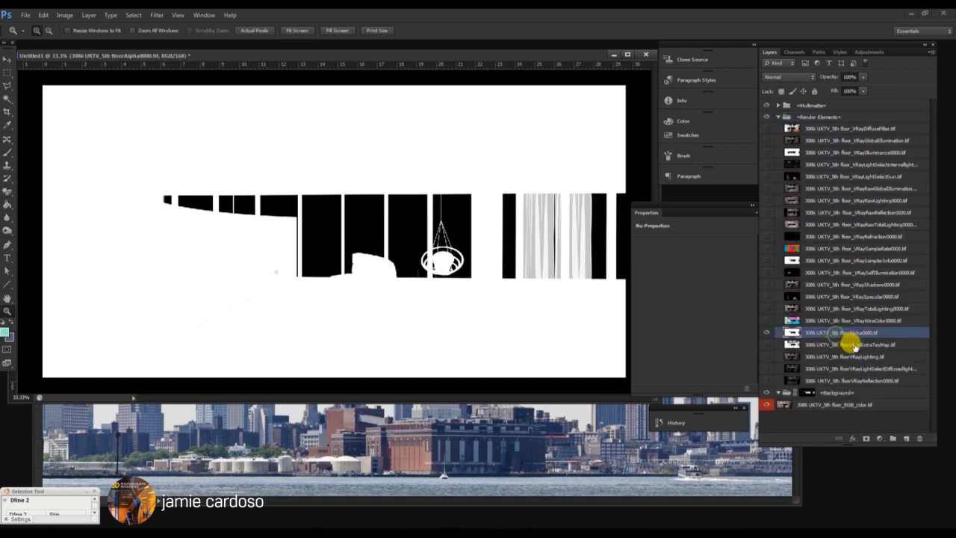
left_click(767, 332)
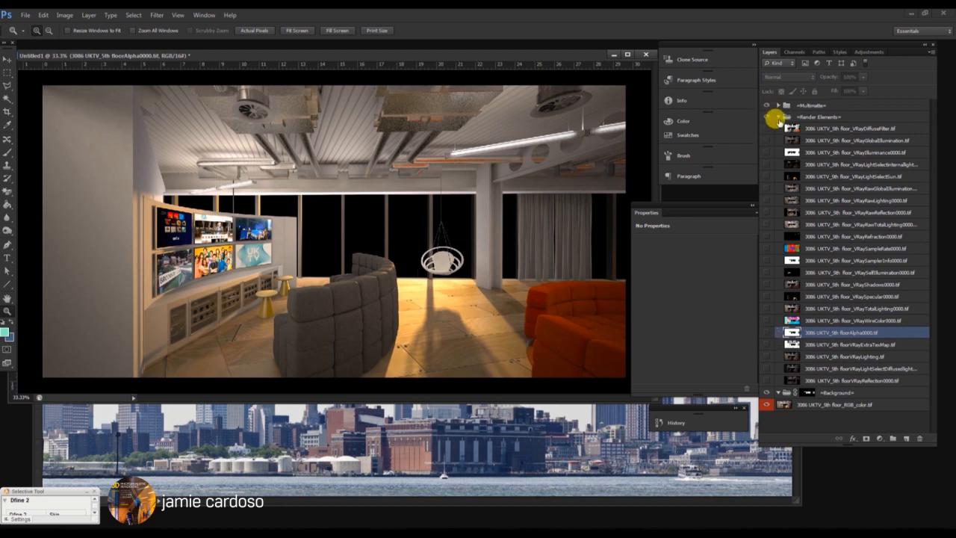
left_click(777, 118)
Copy the skyline image with the Move tool into the render document, inside the masked =Background= group
left_click(820, 129)
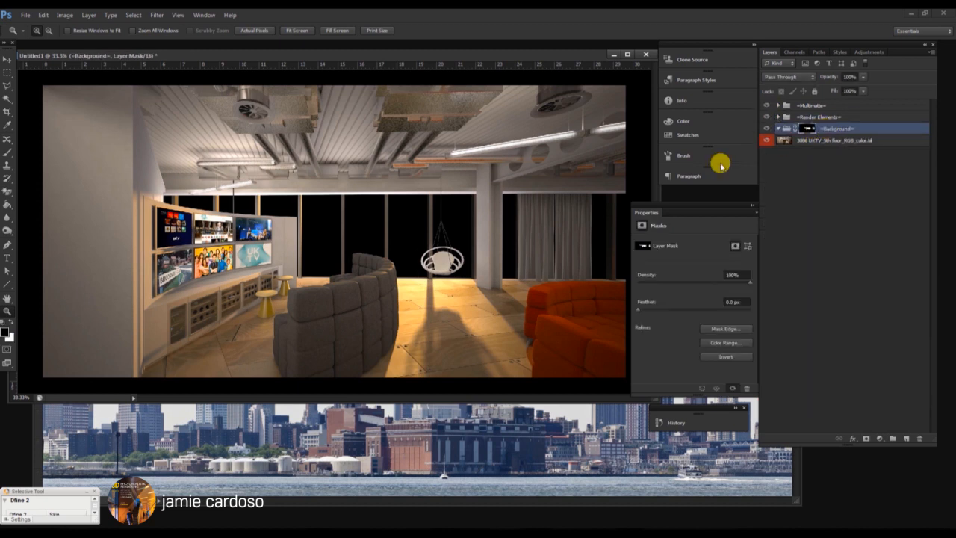
left_click(366, 439)
left_click(7, 59)
left_click_drag(557, 309, 348, 205)
left_click(454, 207)
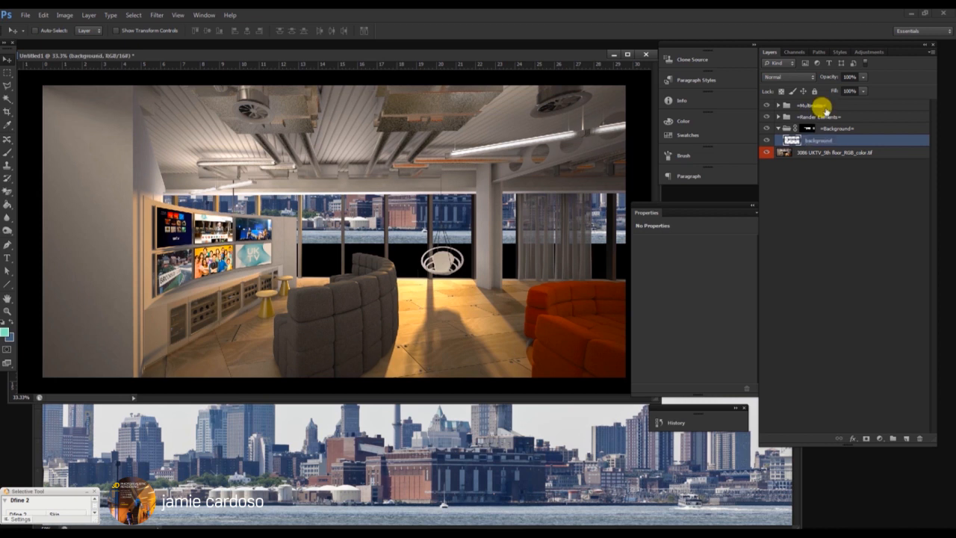
Move the skyline layer in the =Background= group about 0.69 cm right and 1.27 cm down behind the windows
left_click_drag(826, 111, 807, 135)
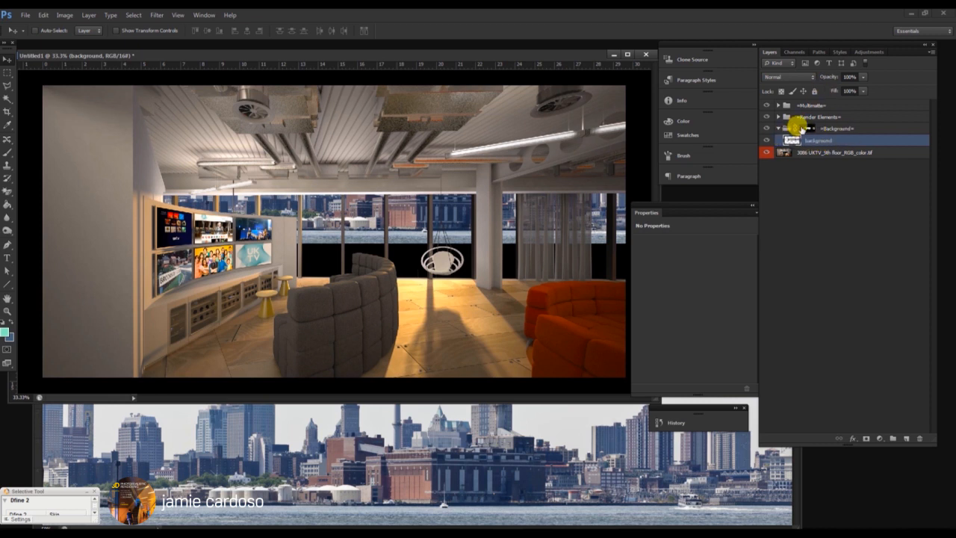
left_click(808, 129)
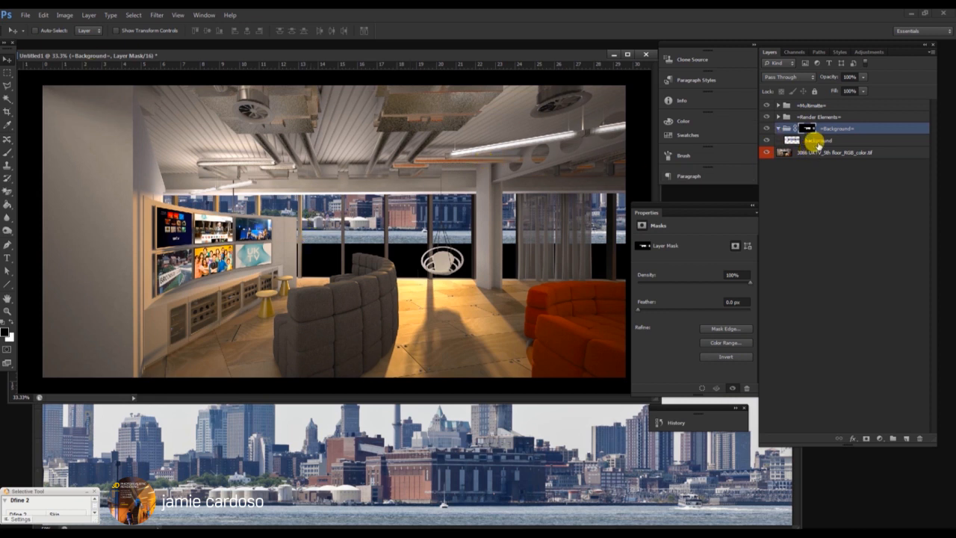
left_click(819, 141)
left_click_drag(414, 208, 429, 222)
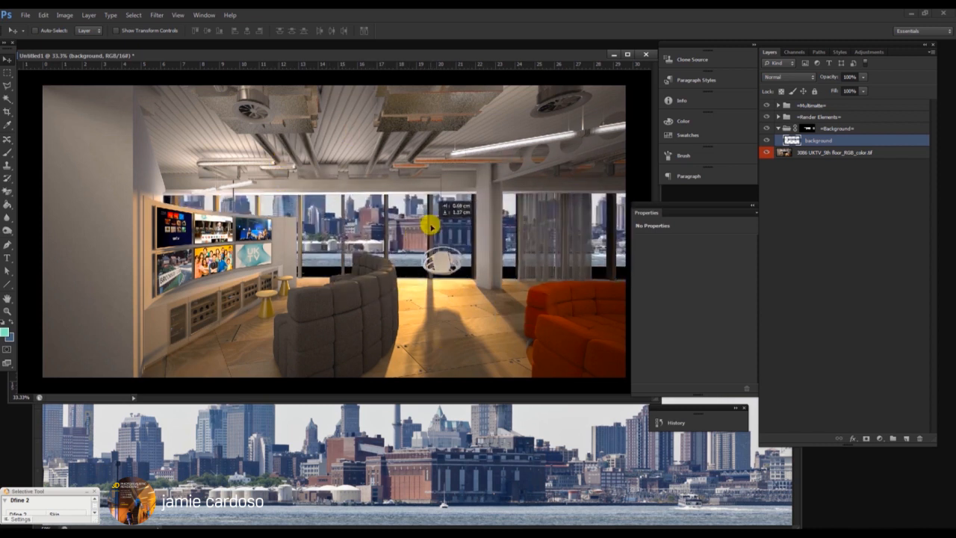
Move the skyline layer out of the =Background= group, directly below it, and reposition it over the render without the mask
left_click(837, 129)
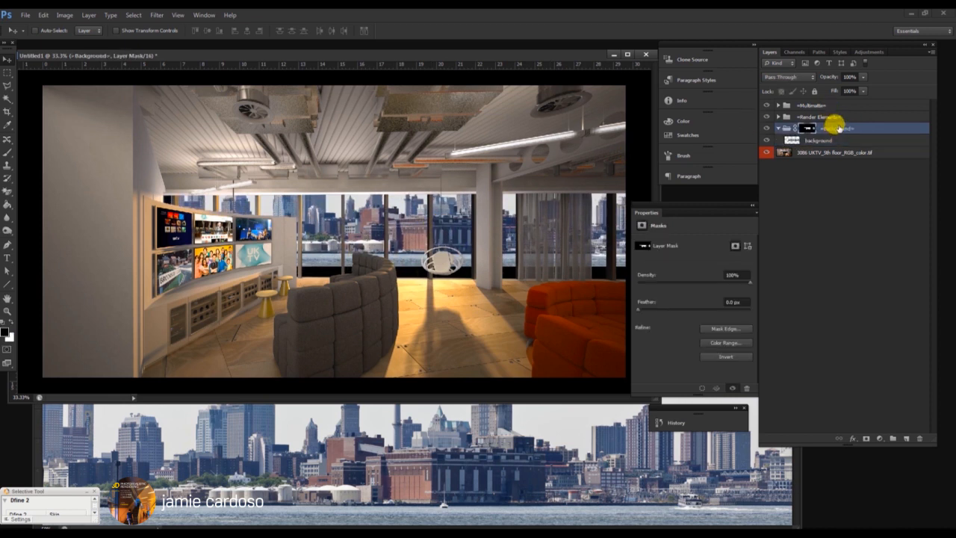
left_click(786, 128)
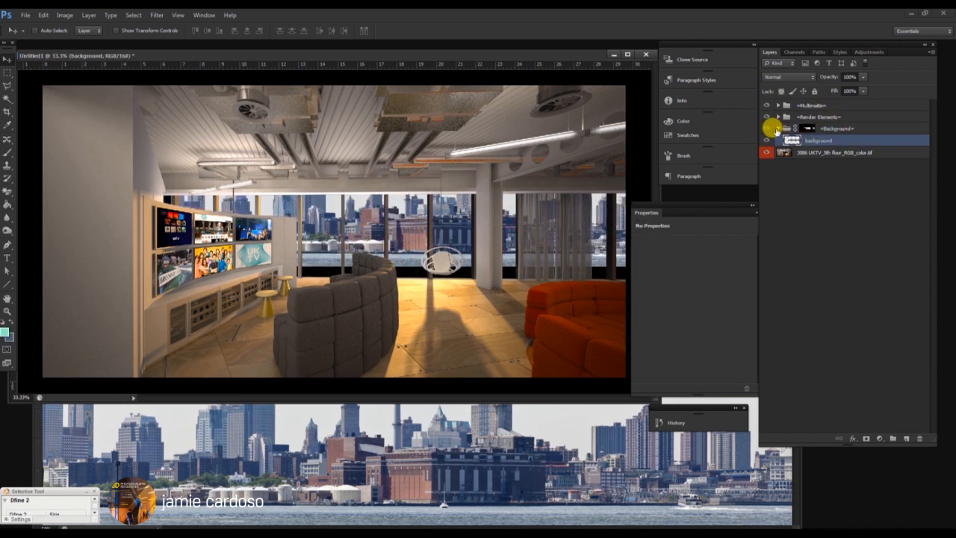
left_click(820, 142)
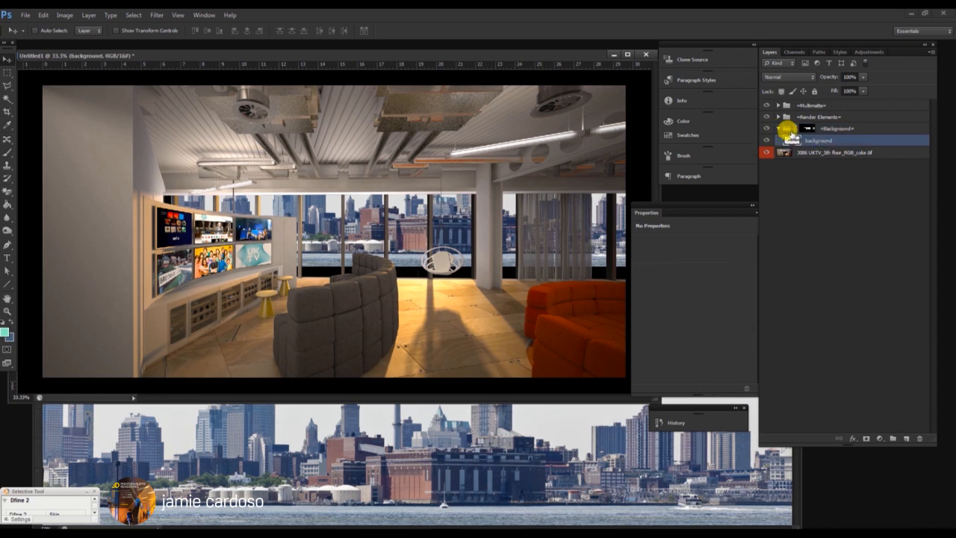
left_click(817, 141)
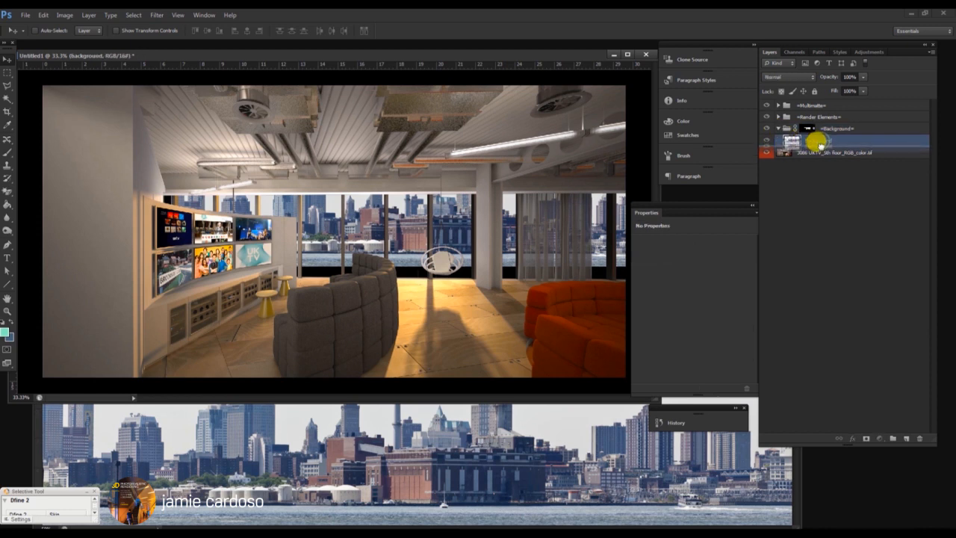
left_click_drag(820, 144, 440, 185)
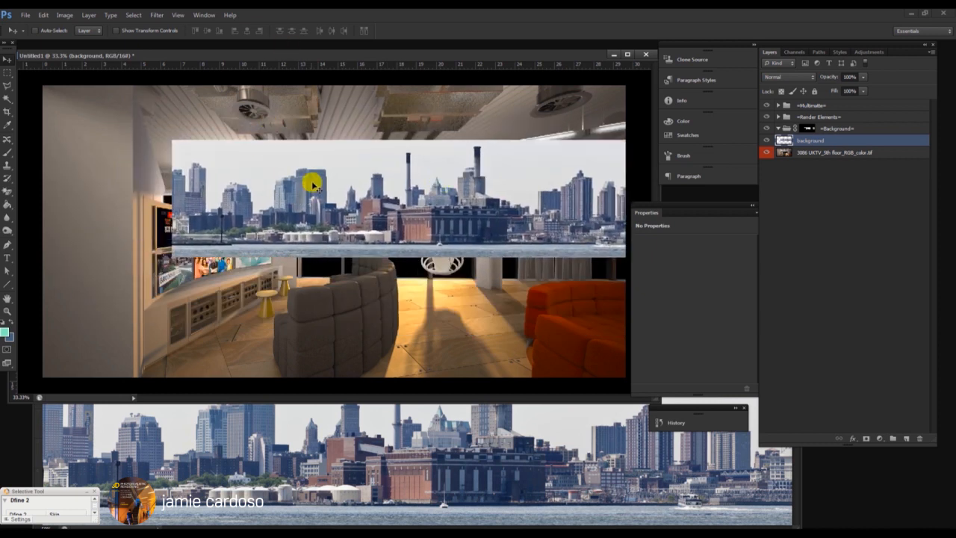
Return the skyline layer to the =Background= group so that the group's mask applies to it
left_click(805, 130)
left_click(819, 141)
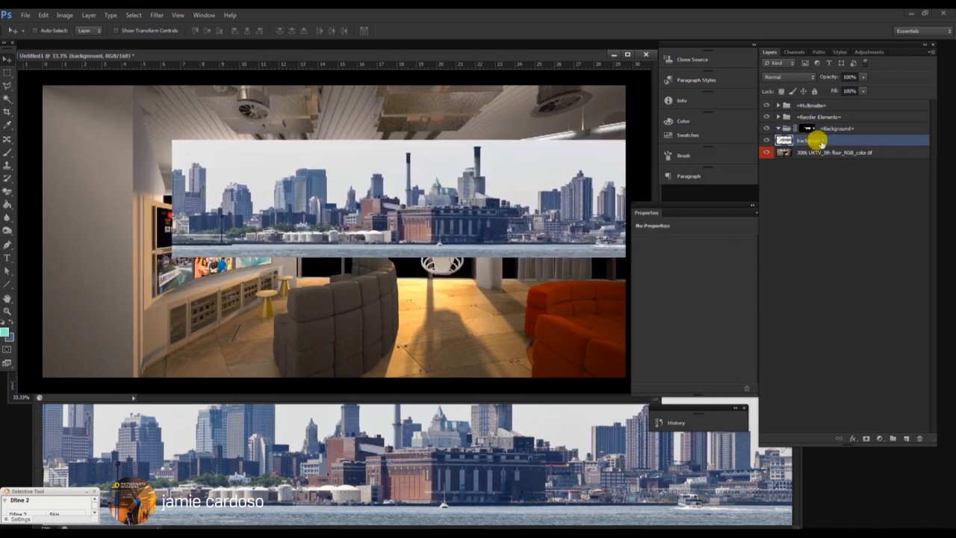
left_click_drag(856, 142, 835, 135)
Reposition the skyline lower and further left behind the windows, and bring the separate skyline image window to the front
left_click_drag(400, 218, 351, 266)
left_click_drag(497, 331, 510, 164)
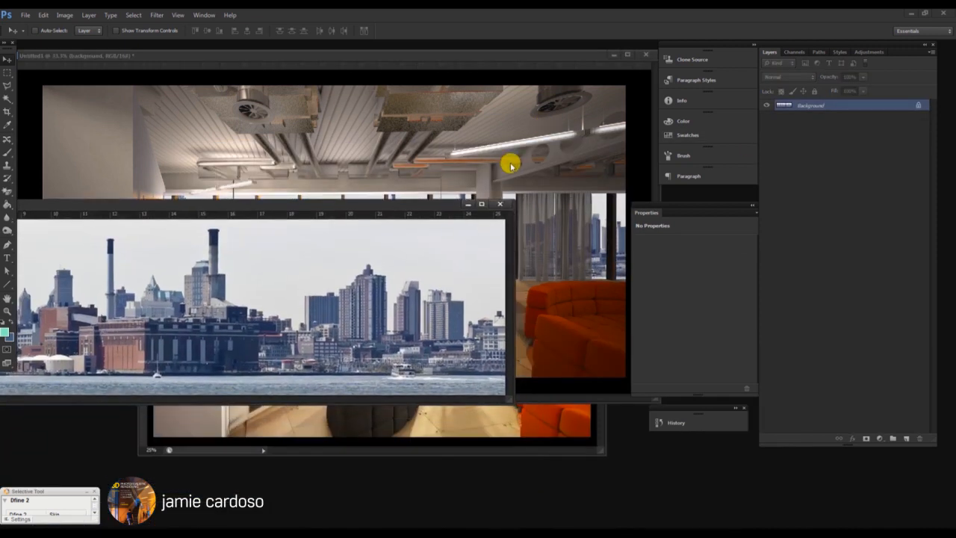
Close the separate skyline image and open the reference photos central-staircase-tv-centre.jpg, homepage-img-1.jpg, UKTV.jpg and UKtv7161-700x441 together
left_click(501, 204)
left_click_drag(420, 60, 436, 109)
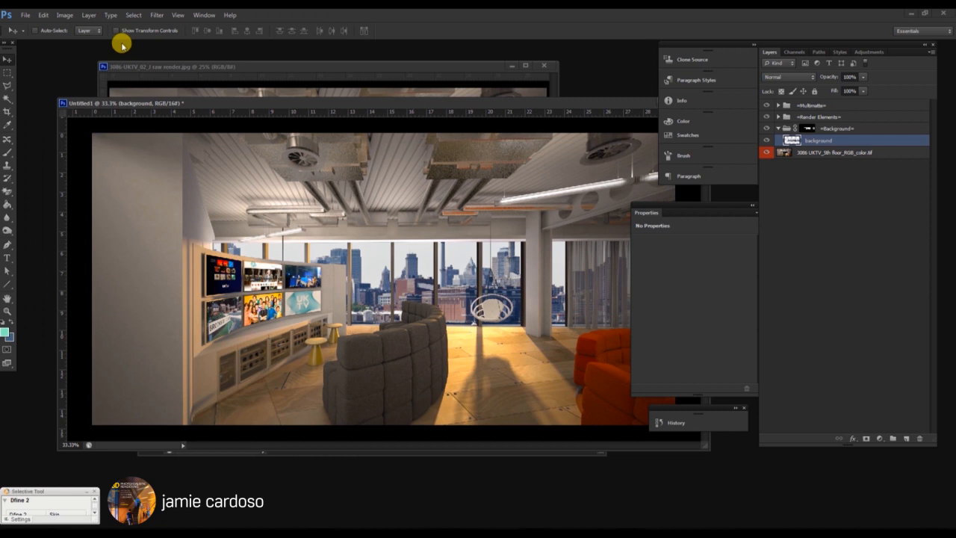
left_click(25, 15)
left_click(38, 29)
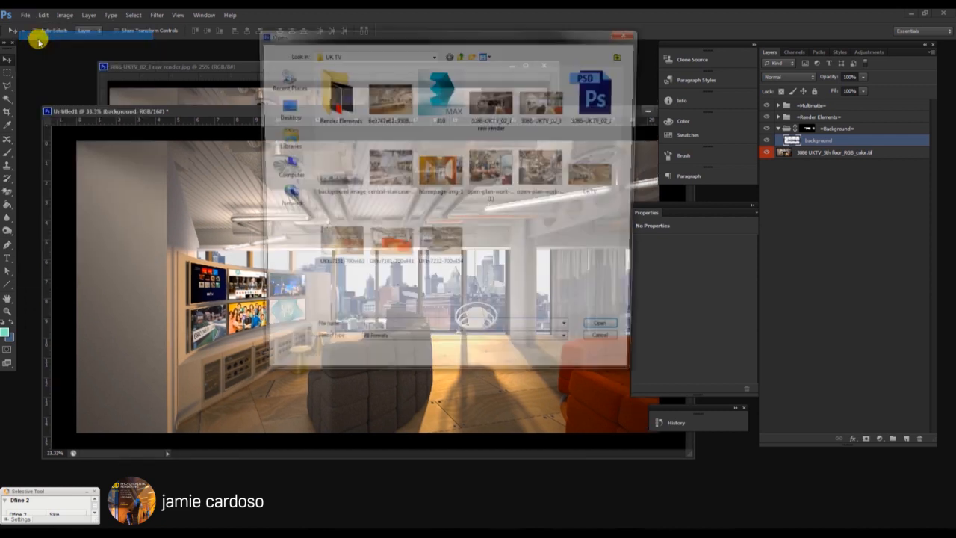
left_click(388, 247)
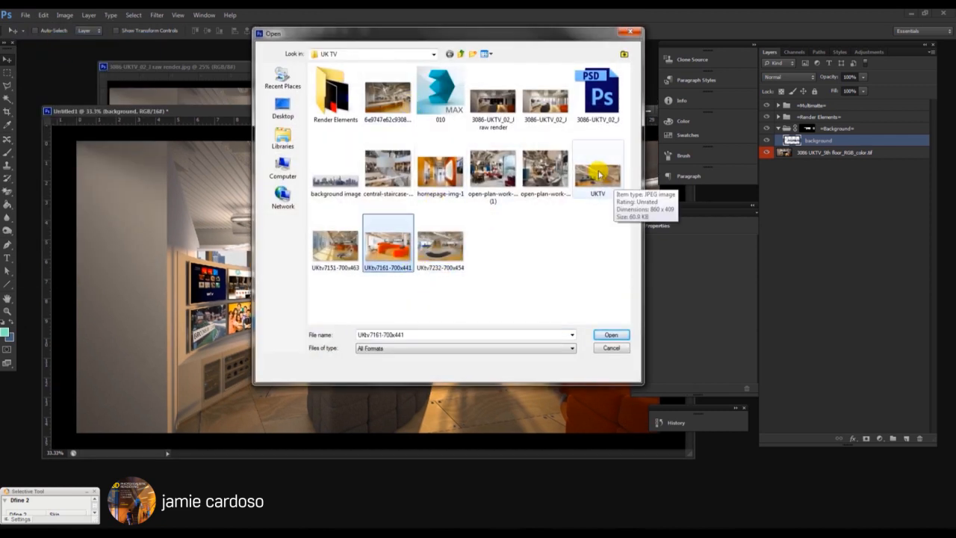
left_click(601, 176, "ctrl")
left_click(440, 173, "ctrl")
left_click(391, 166, "ctrl")
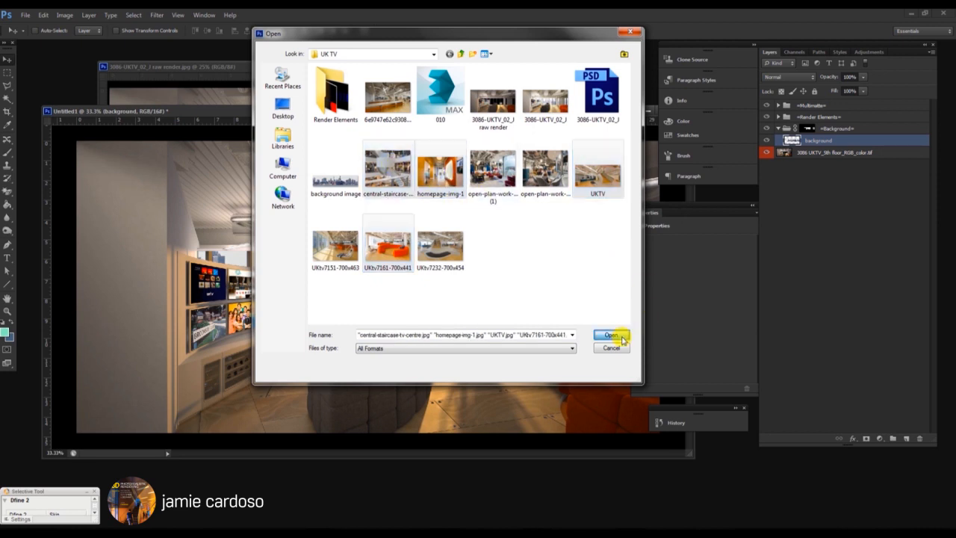
left_click(611, 335)
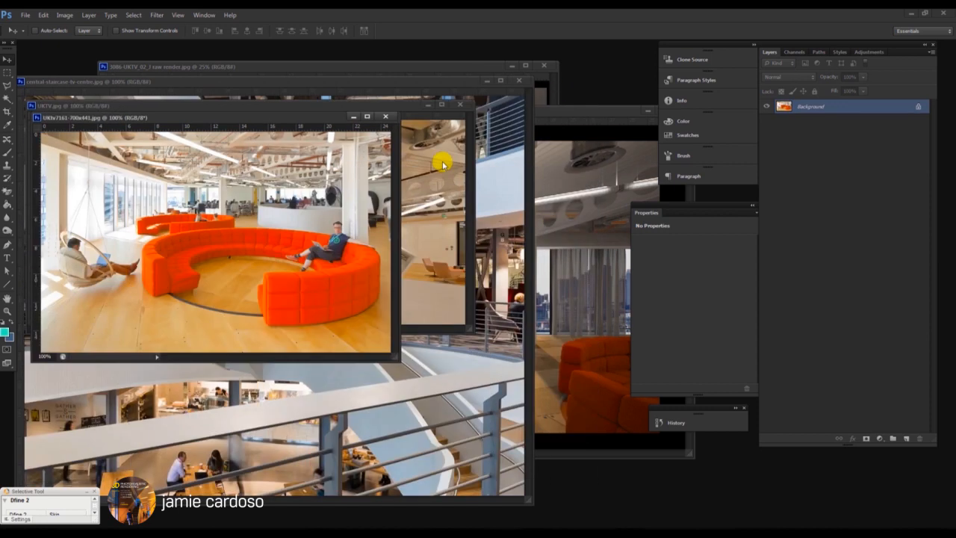
Minimise the UKTV.jpg and central staircase photos and shift the UKtv7161-700x441 reference photo's window slightly higher
left_click(443, 163)
left_click(426, 105)
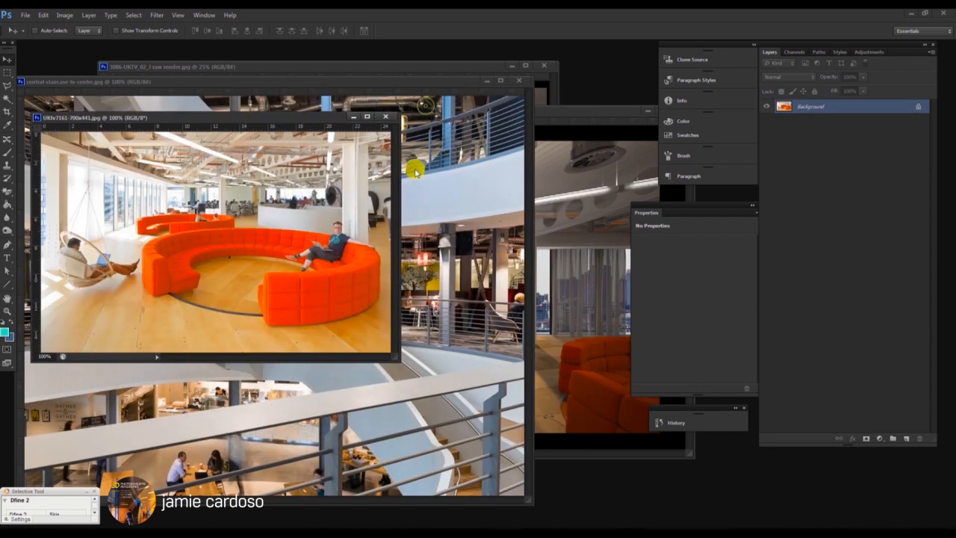
left_click(463, 265)
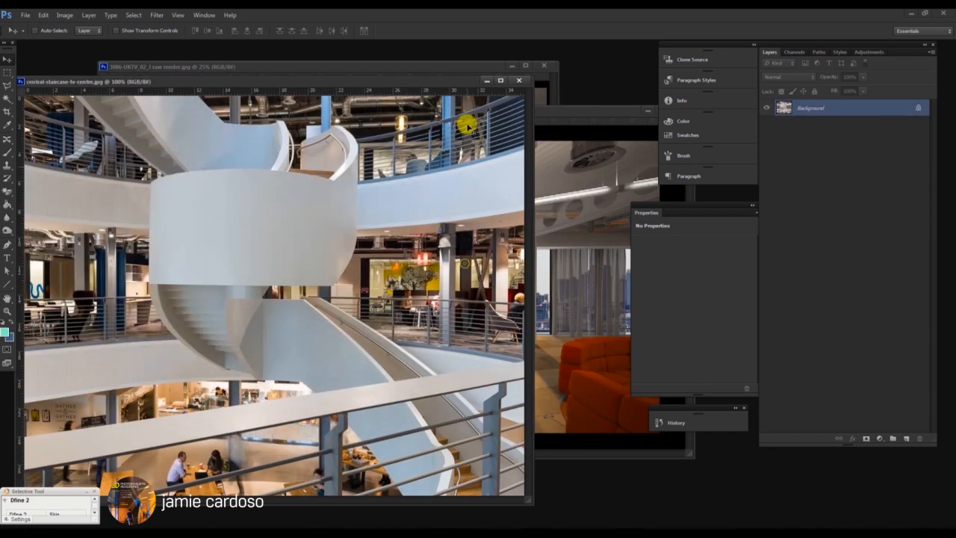
left_click(485, 81)
left_click_drag(236, 110, 221, 88)
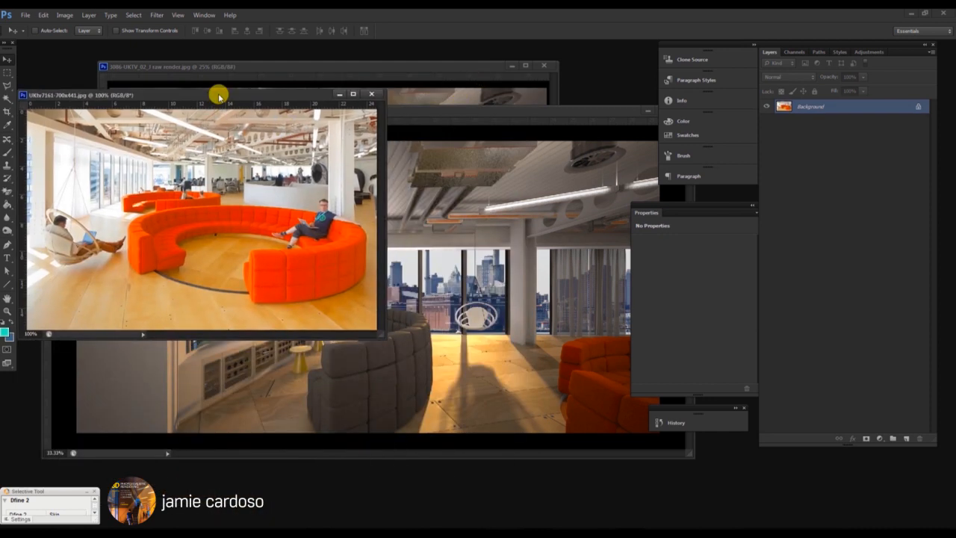
Shrink the composite's window, zoom it out to 25%, and place it below the orange-sofa reference photo
left_click_drag(423, 111, 394, 183)
left_click_drag(16, 179, 149, 145)
left_click_drag(254, 145, 230, 203)
key("z")
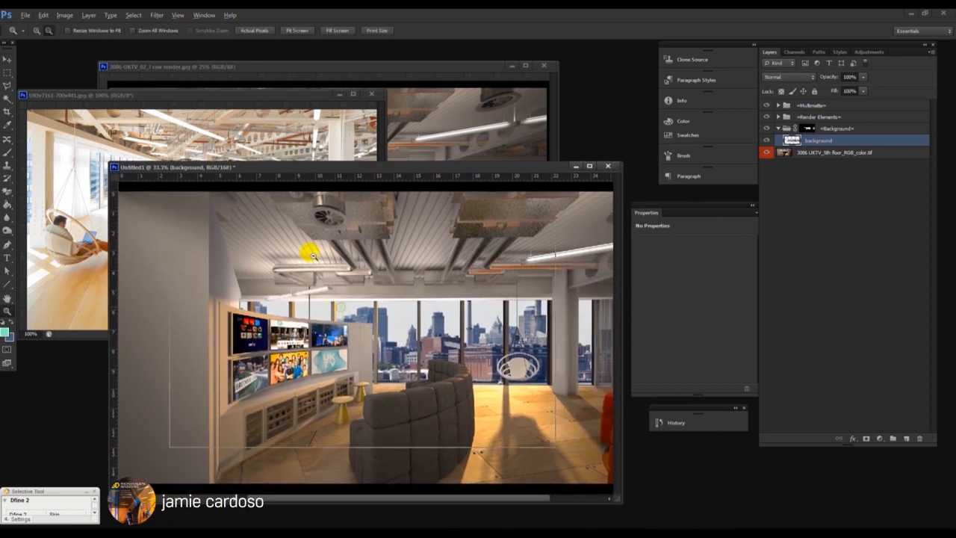
left_click(369, 239, "alt")
left_click_drag(251, 169, 226, 224)
left_click_drag(170, 100, 178, 57)
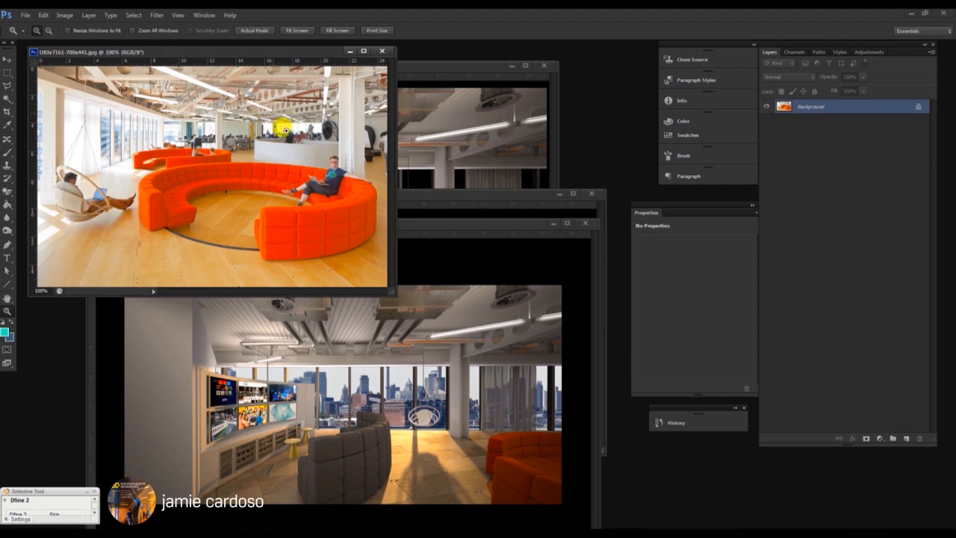
Bring the composite's window forward below the reference photo and minimise the raw render's window
left_click(428, 241)
left_click_drag(386, 222, 387, 243)
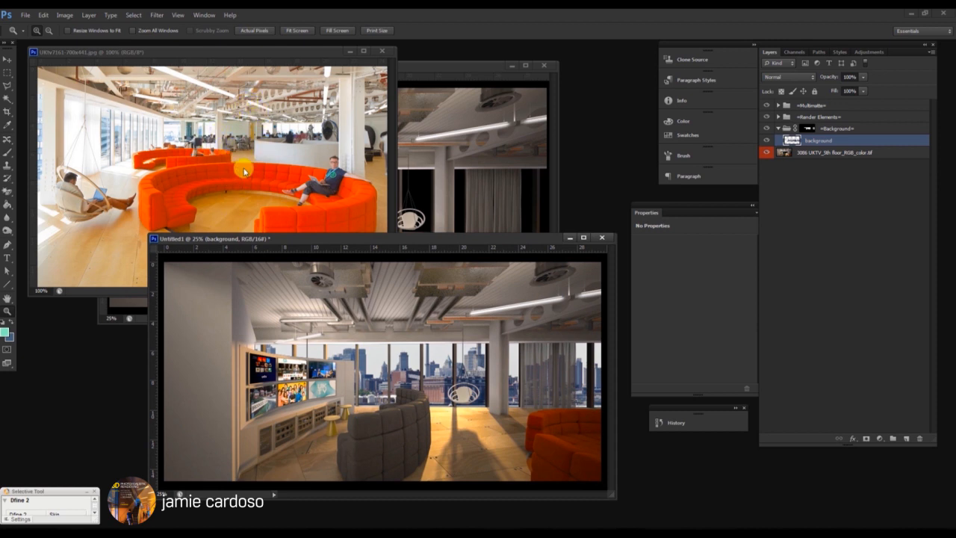
left_click_drag(163, 238, 142, 235)
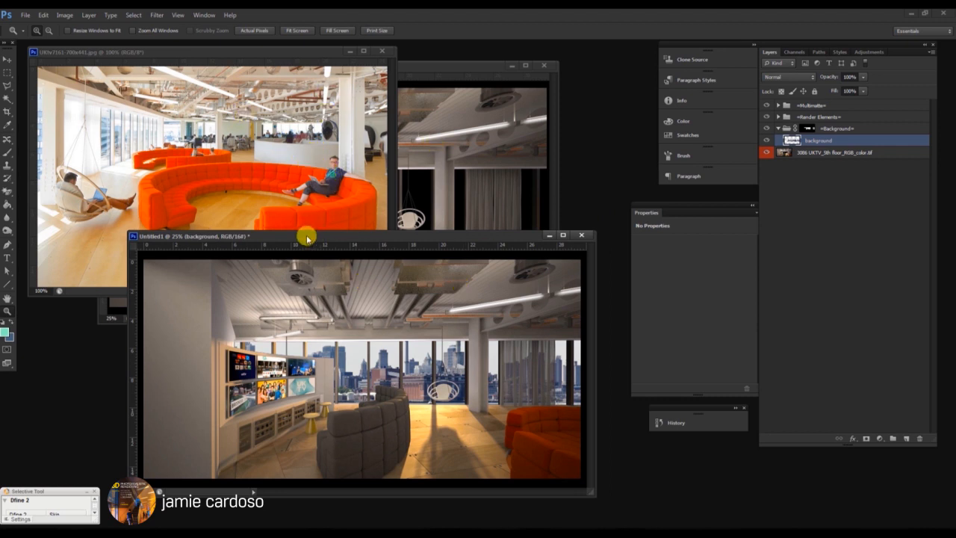
left_click_drag(312, 244, 315, 264)
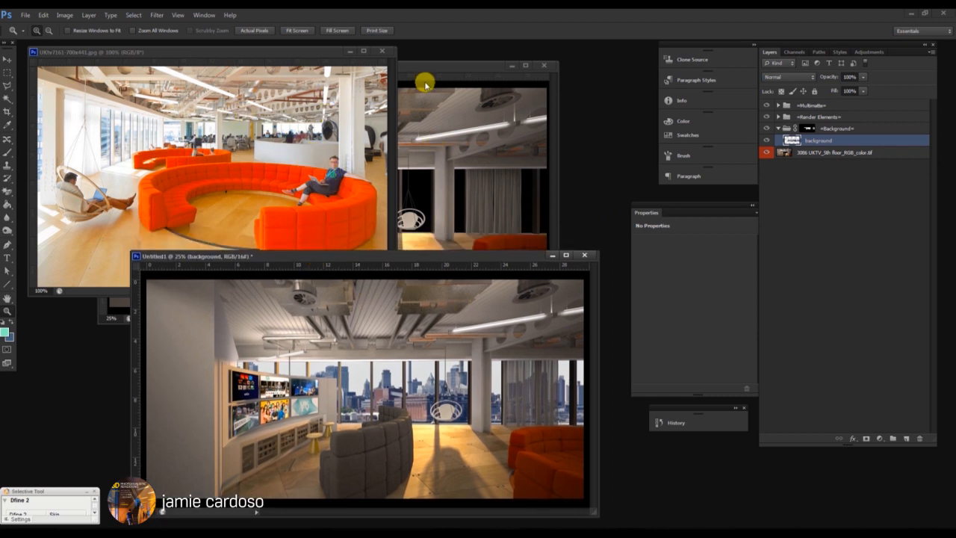
left_click_drag(413, 69, 473, 82)
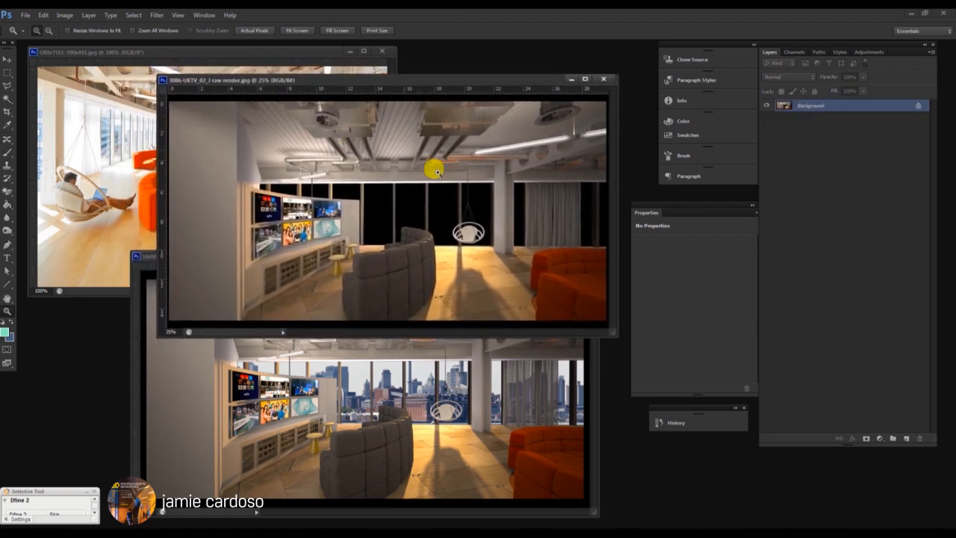
left_click(572, 79)
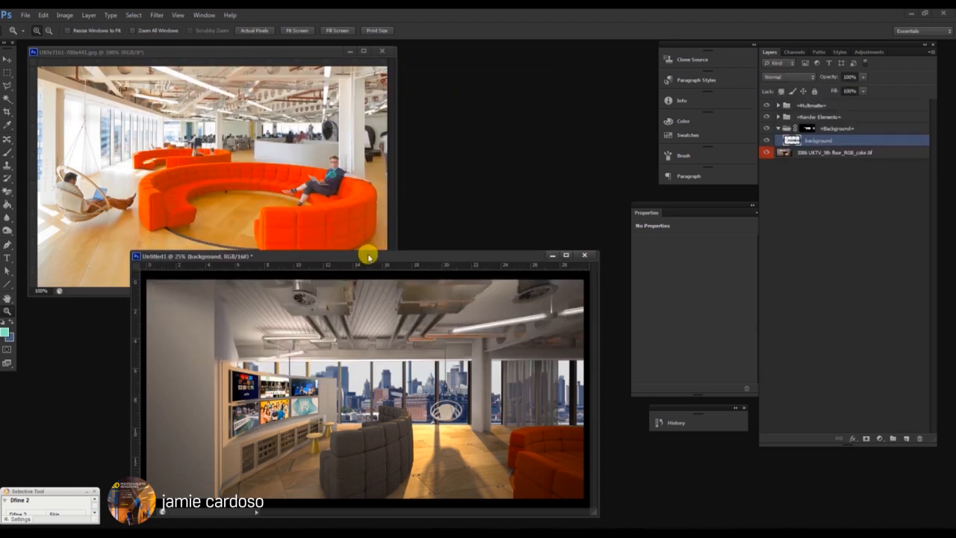
Adjust the window positions of the reference photo and the composite so that both images can be compared
left_click_drag(367, 254, 382, 227)
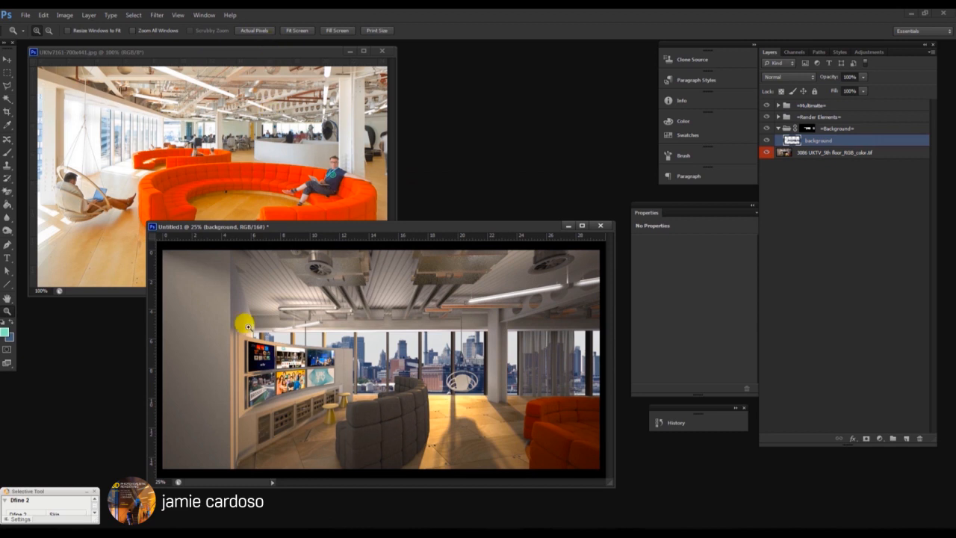
left_click_drag(208, 57, 222, 54)
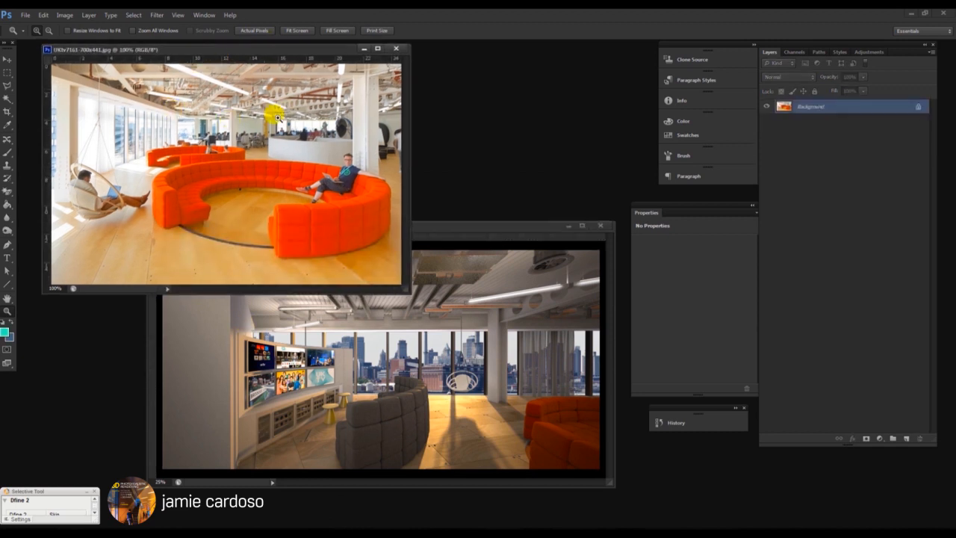
left_click_drag(267, 49, 255, 55)
left_click_drag(468, 225, 444, 232)
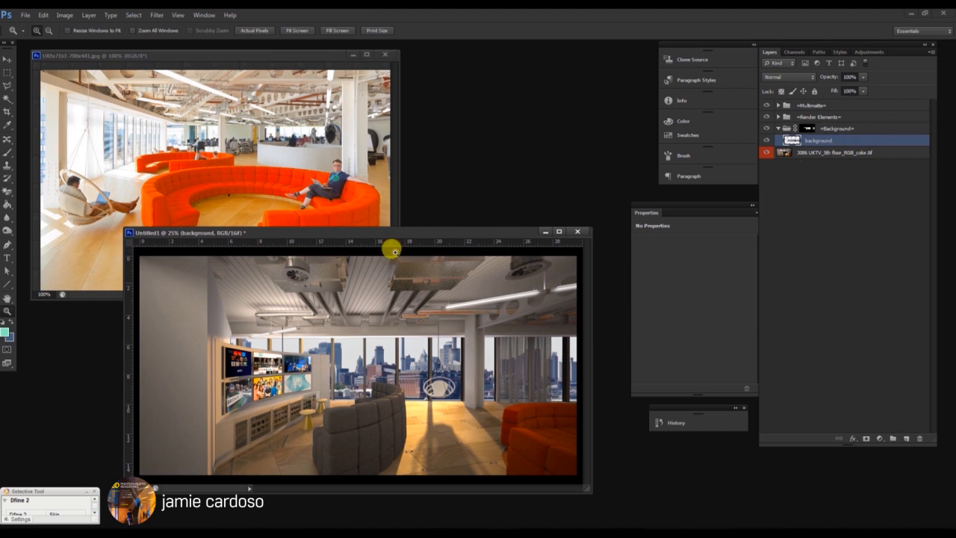
left_click_drag(329, 233, 319, 267)
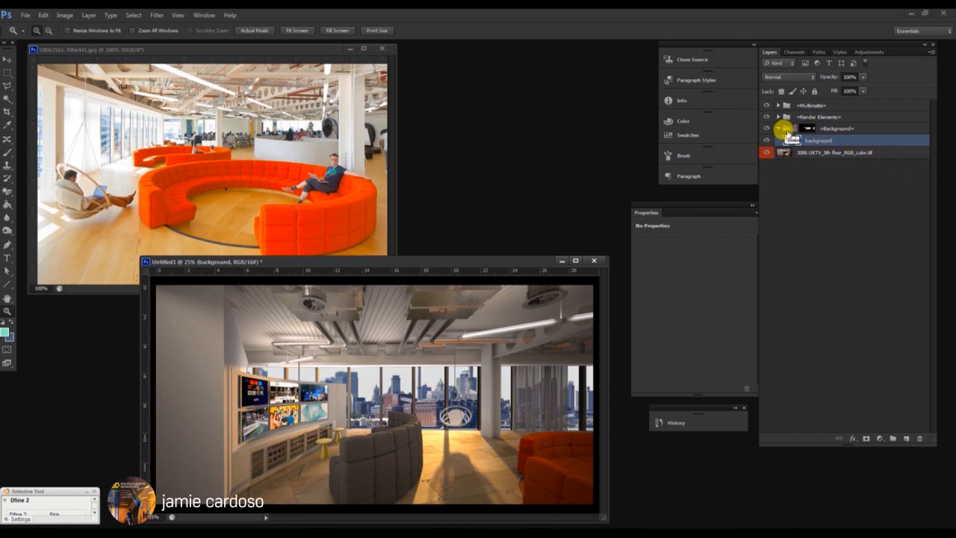
Collapse the =Background= group and create a group named =Adjustments= directly above the RGB_color render layer
left_click(778, 128)
left_click(836, 140)
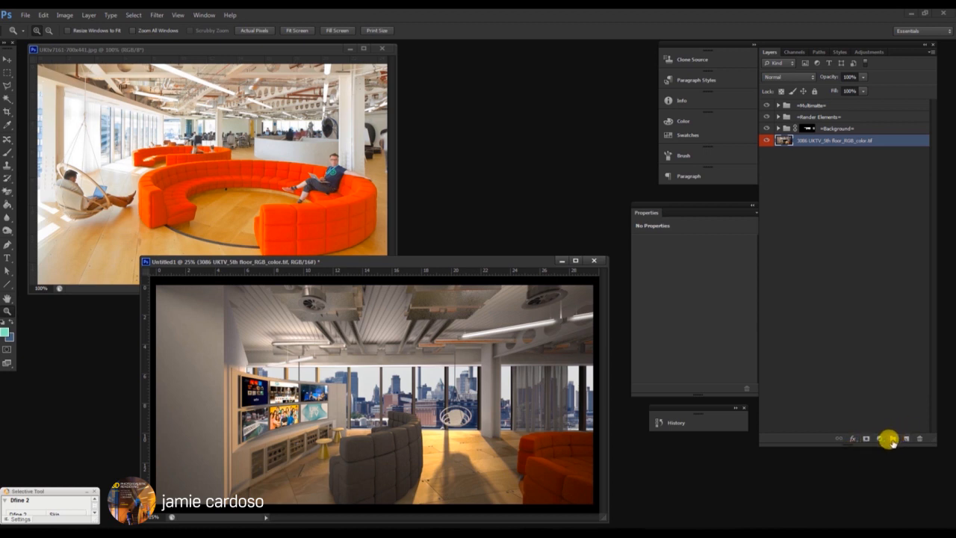
left_click(892, 439)
double_click(814, 141)
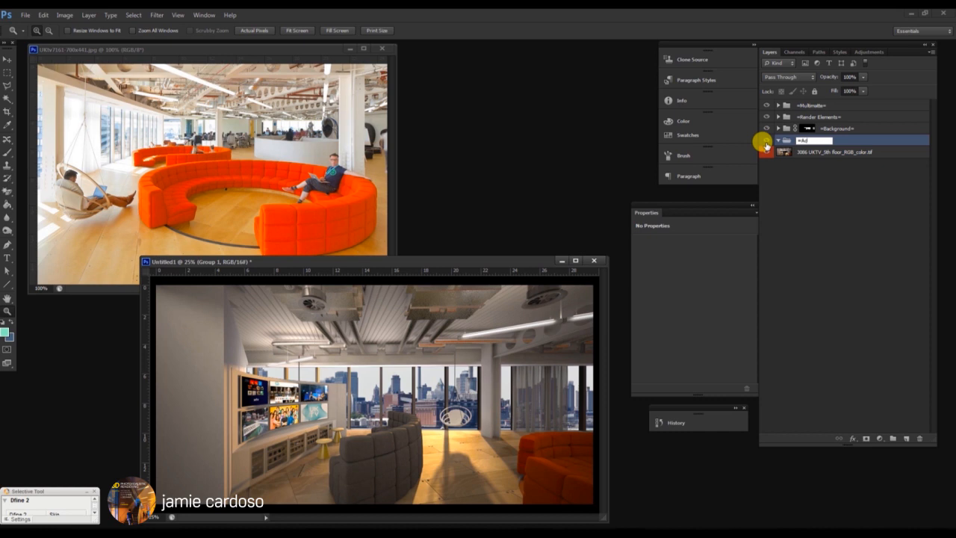
type("=")
key("Return")
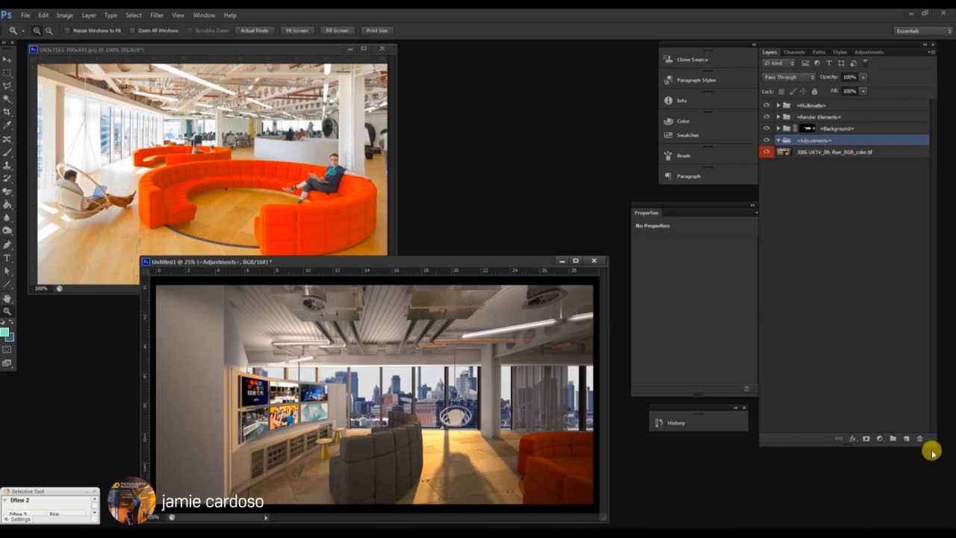
Add a Curves adjustment inside =Adjustments=, raising the highlights to input 176, output 206 and lowering the shadows to input 68, output 41
mouse_move(361, 263)
left_mouse_down()
mouse_move(342, 261)
mouse_move(363, 259)
left_mouse_up()
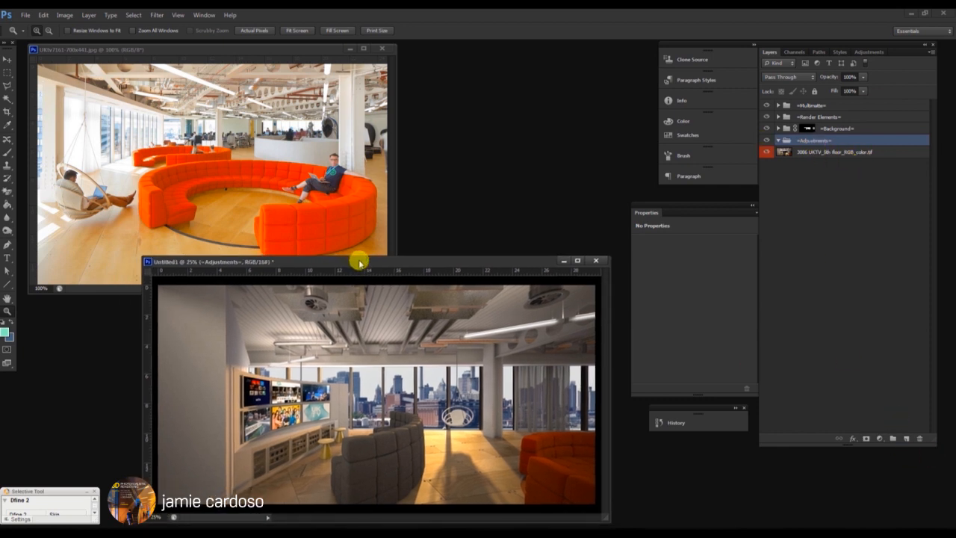
left_click(878, 440)
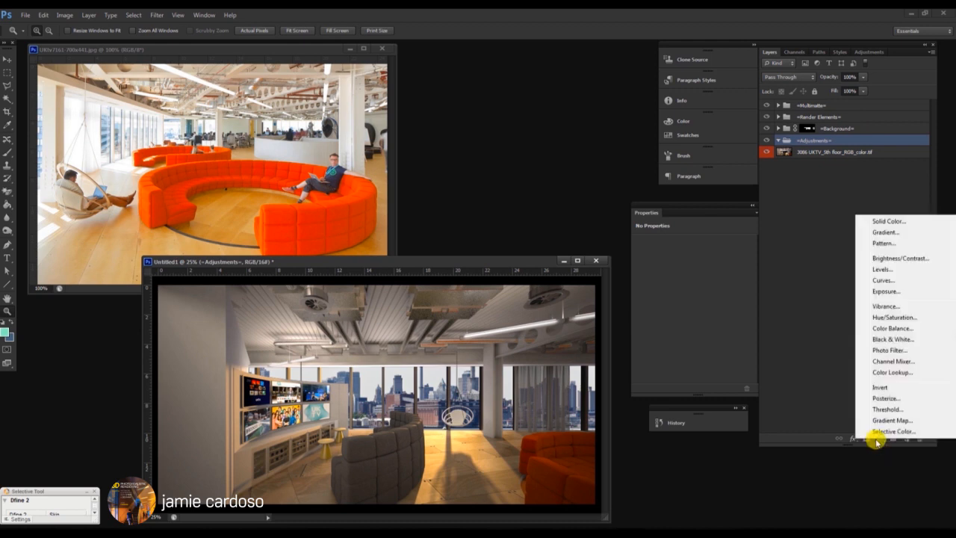
left_click(882, 281)
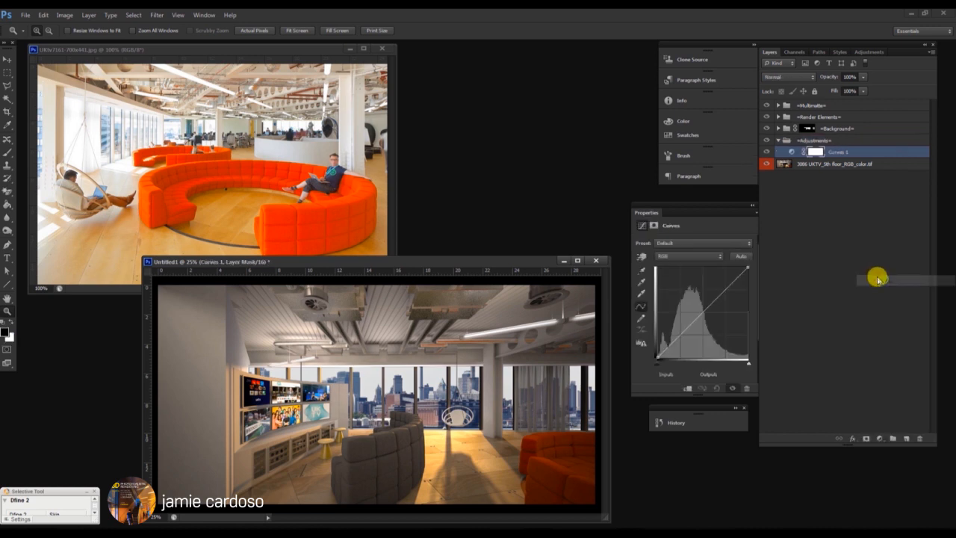
left_click_drag(715, 279, 711, 274)
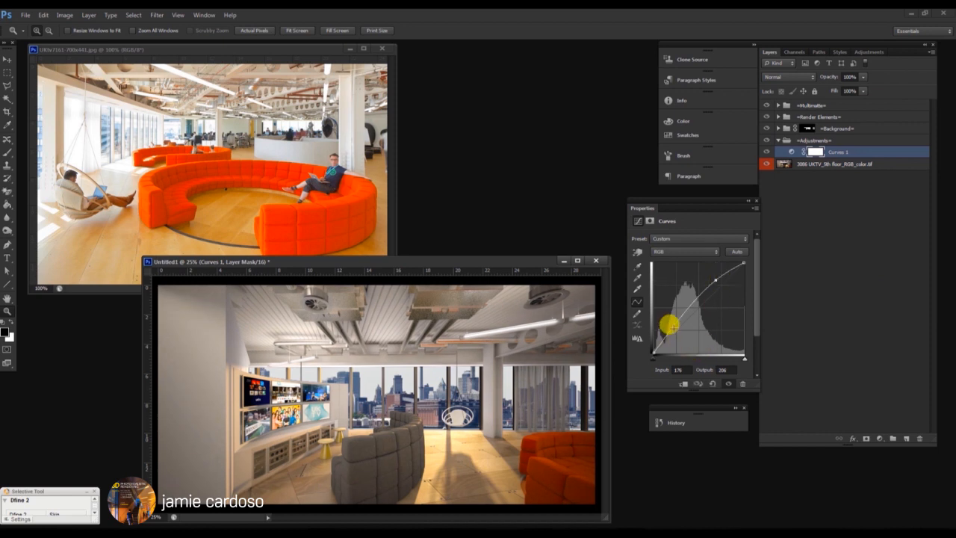
left_click_drag(666, 328, 674, 336)
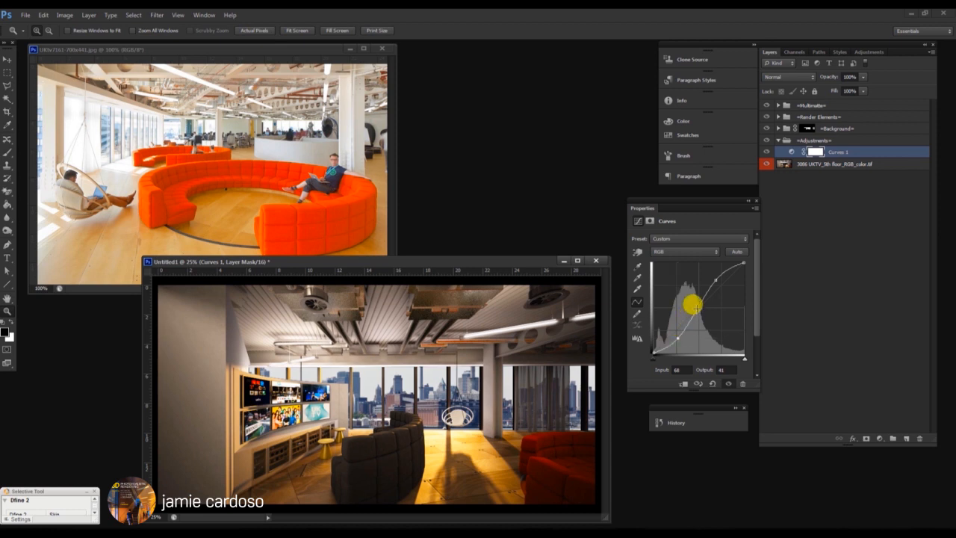
Refine the contrast curve with its upper point at input 163, output 200 and its lower point at input 67, output 49
key("ctrl+z")
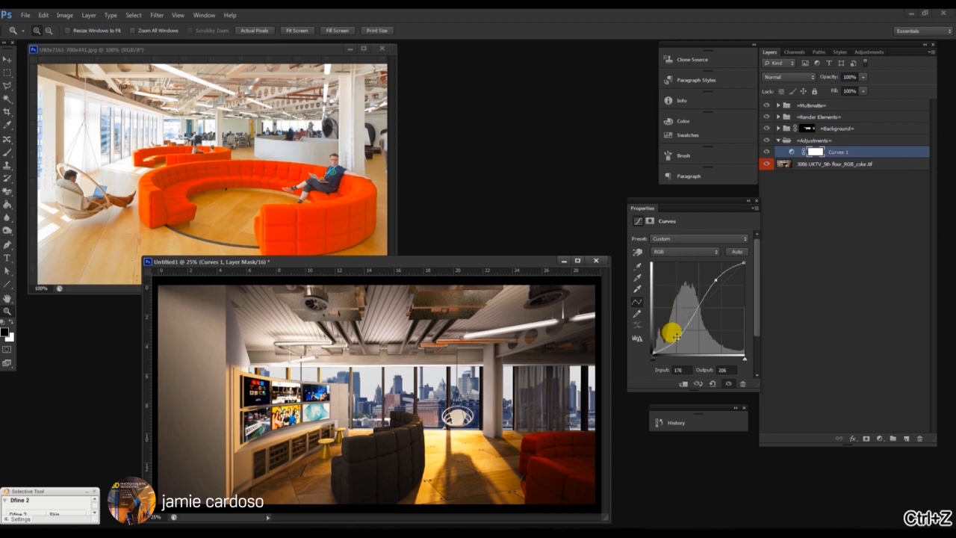
key("ctrl+z")
mouse_move(715, 280)
left_mouse_down()
mouse_move(707, 272)
mouse_move(712, 289)
mouse_move(707, 280)
left_mouse_up()
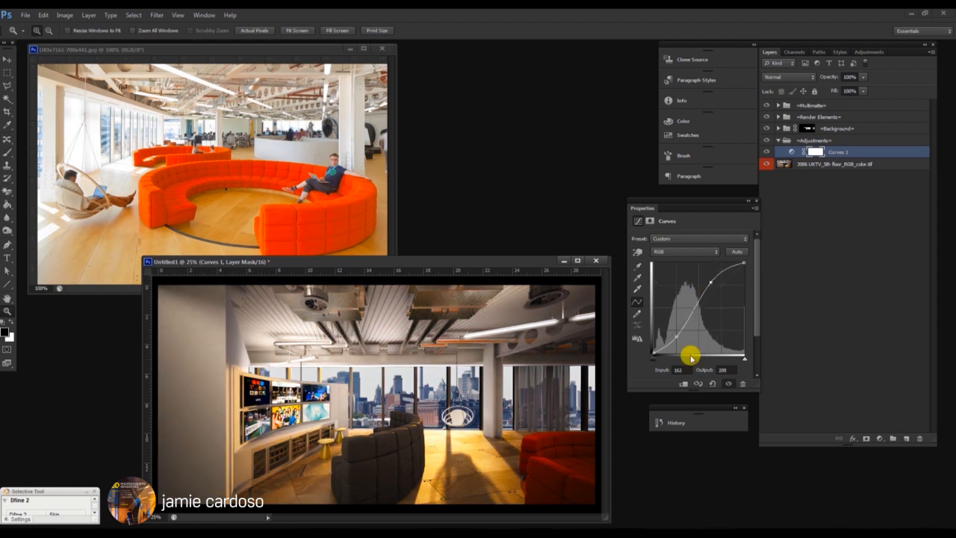
left_click_drag(668, 333, 677, 337)
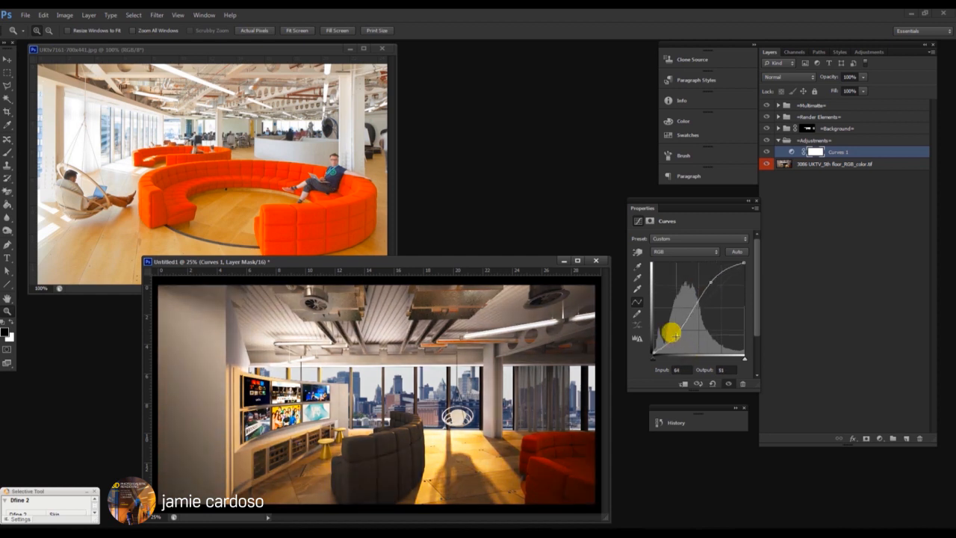
left_click_drag(437, 262, 431, 259)
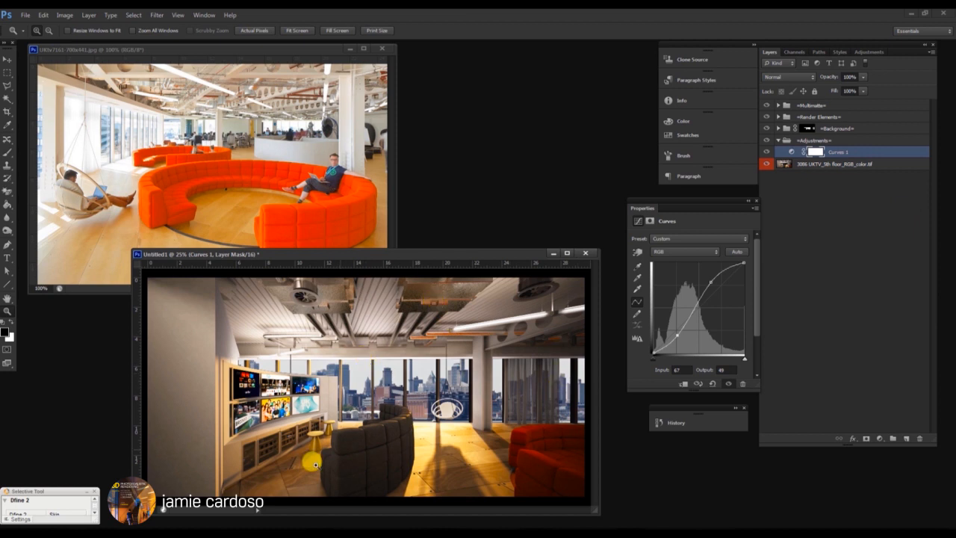
Add a second Curves adjustment above the first one in =Adjustments= and rename it Curves Colour
left_click(879, 438)
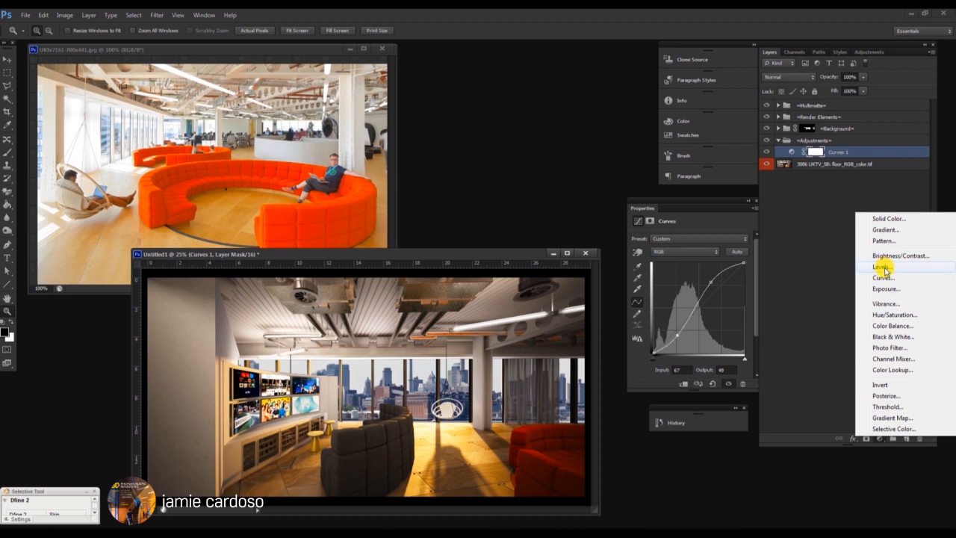
left_click(883, 277)
double_click(836, 151)
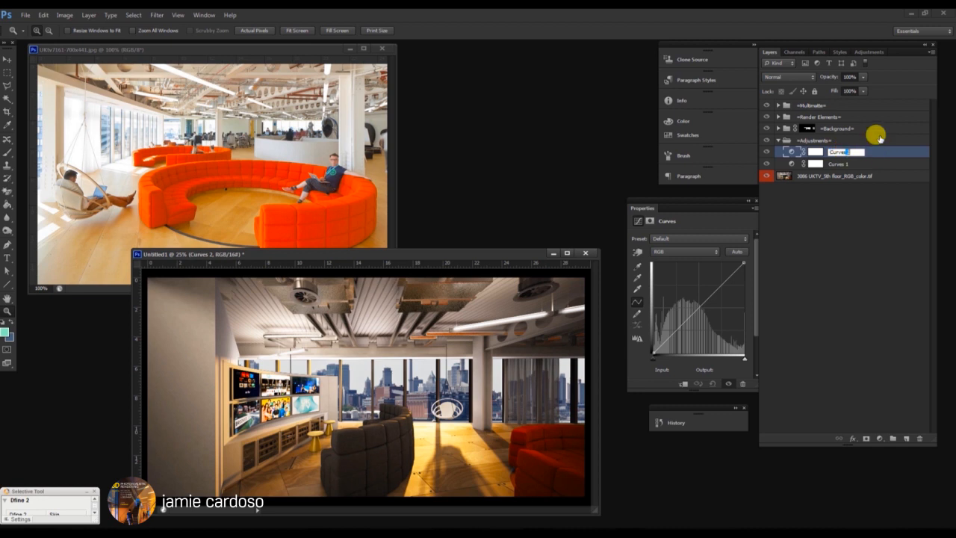
type("Curves Colour")
key("Return")
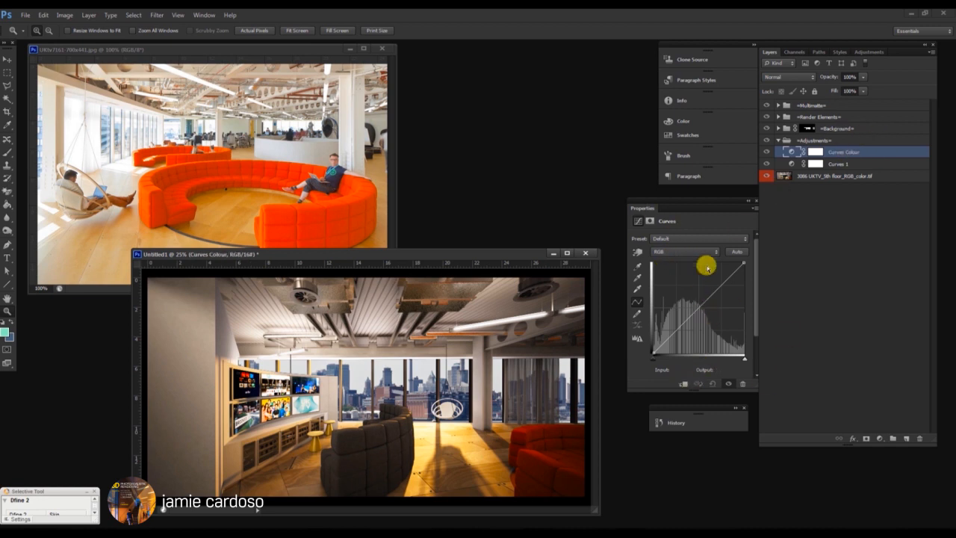
Shape the Red channel of Curves Colour with an upper control point and a lower one at about input 55, output 54
left_click(688, 254)
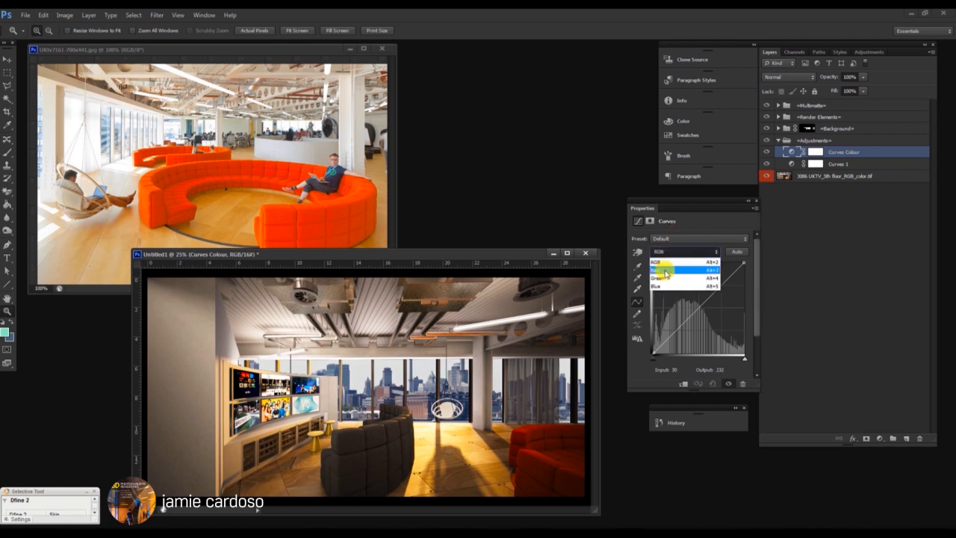
left_click(665, 271)
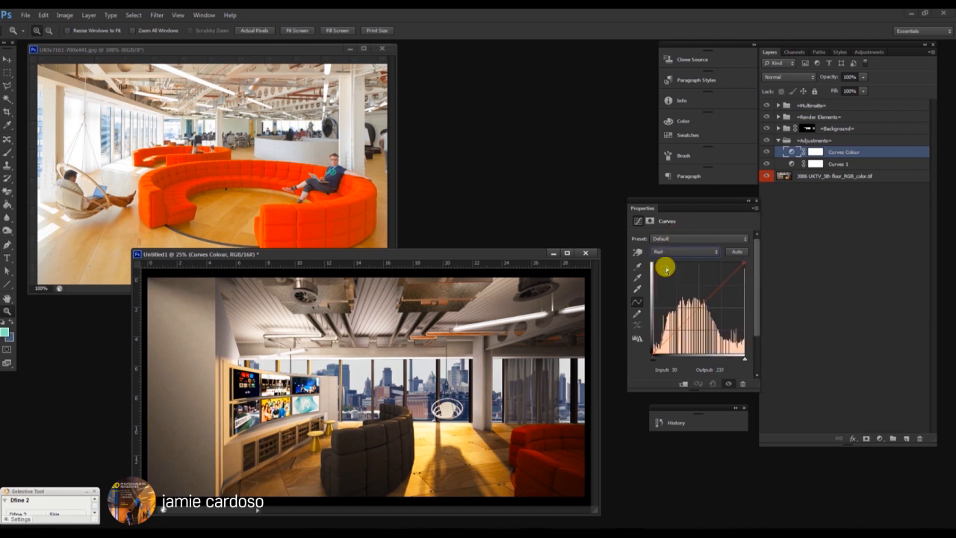
left_click(717, 282)
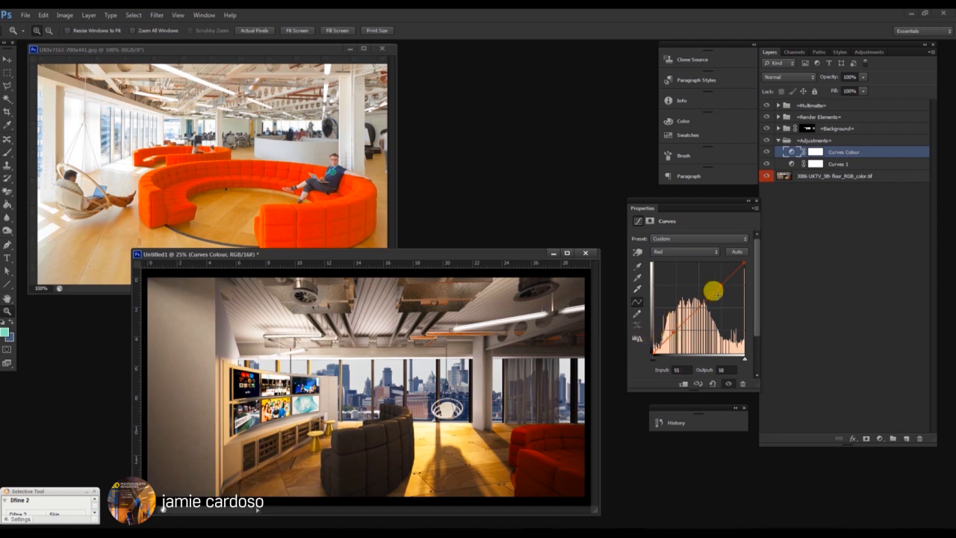
left_click_drag(713, 281, 723, 282)
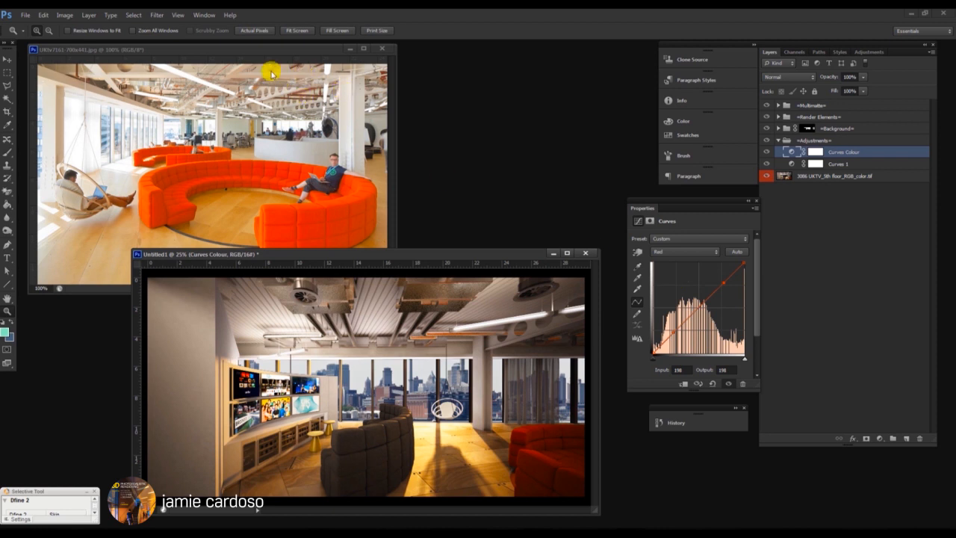
left_click_drag(346, 254, 321, 119)
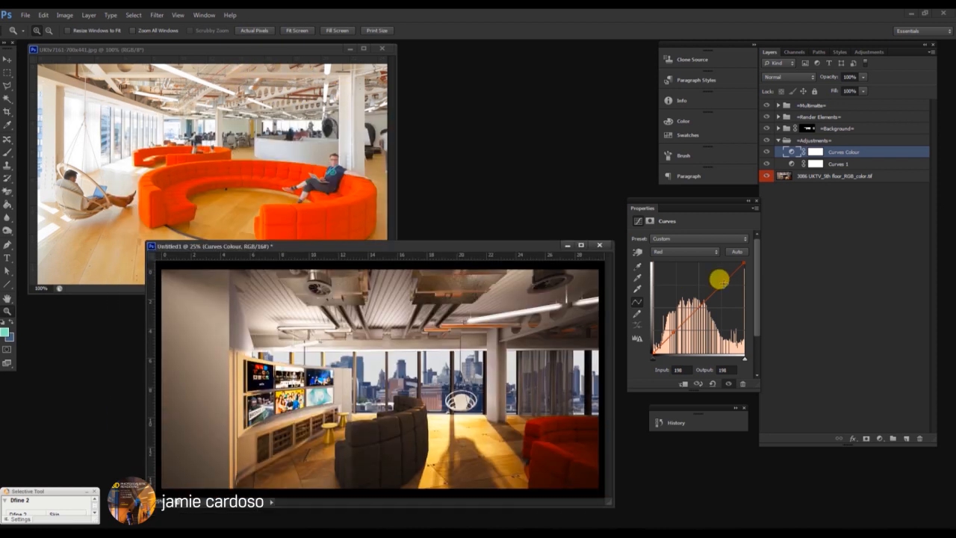
left_click_drag(719, 277, 715, 280)
left_click(664, 331)
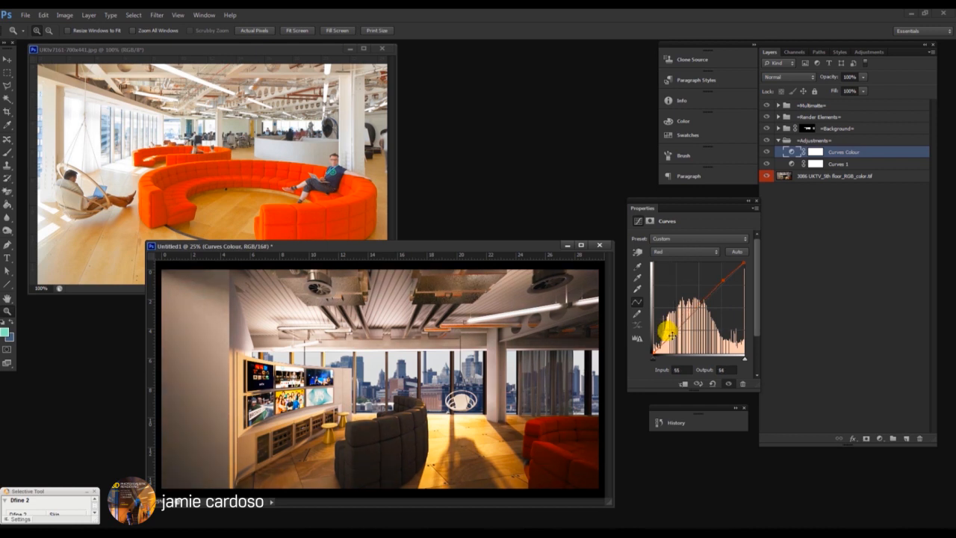
Adjust the Green channel of Curves Colour with an upper control point around input 193, output 190
left_click(682, 252)
left_click(676, 274)
left_click(721, 283)
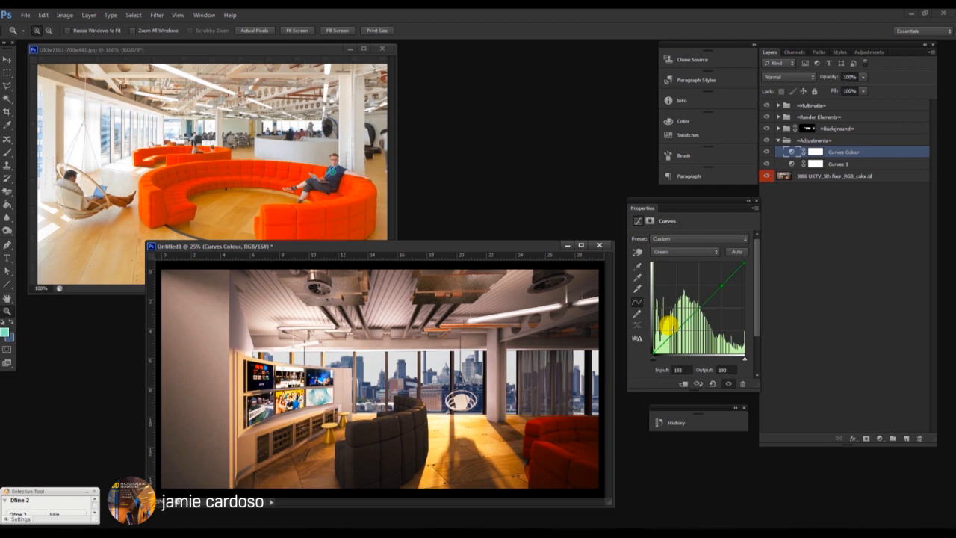
left_click(714, 283)
Adjust the Blue channel highlights of Curves Colour and raise its shadow point to about input 62, output 75
left_click(669, 252)
left_click(656, 285)
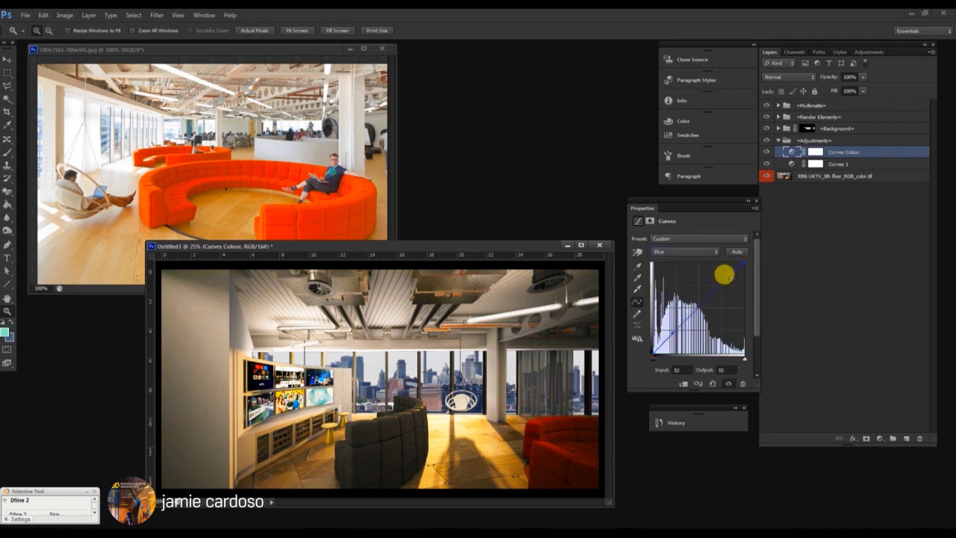
left_click_drag(724, 276, 723, 274)
left_click_drag(666, 327, 670, 329)
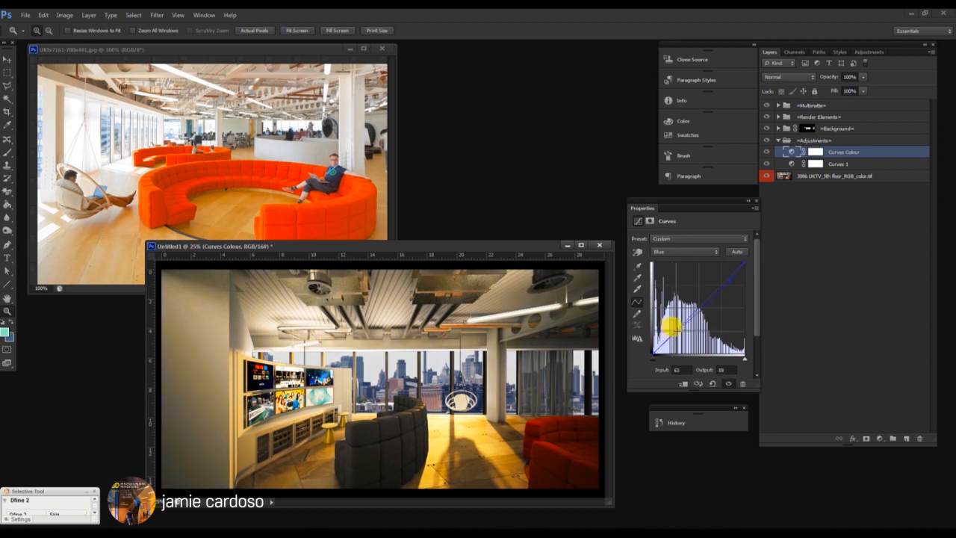
left_click_drag(671, 324, 677, 328)
left_click_drag(470, 247, 447, 265)
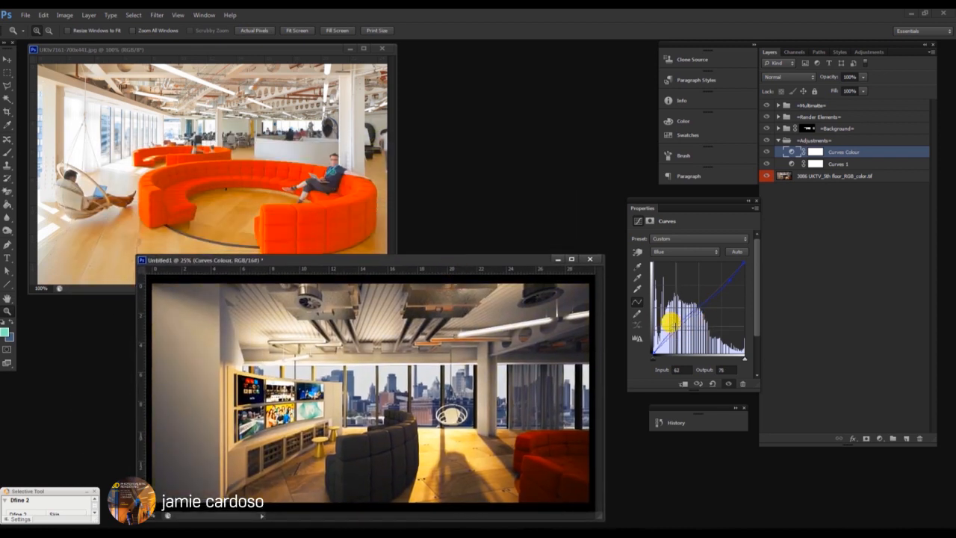
Refine the Red channel of Curves Colour with an upper point at input 200, output 204 and a lower point at input 61, output 68
left_click(678, 251)
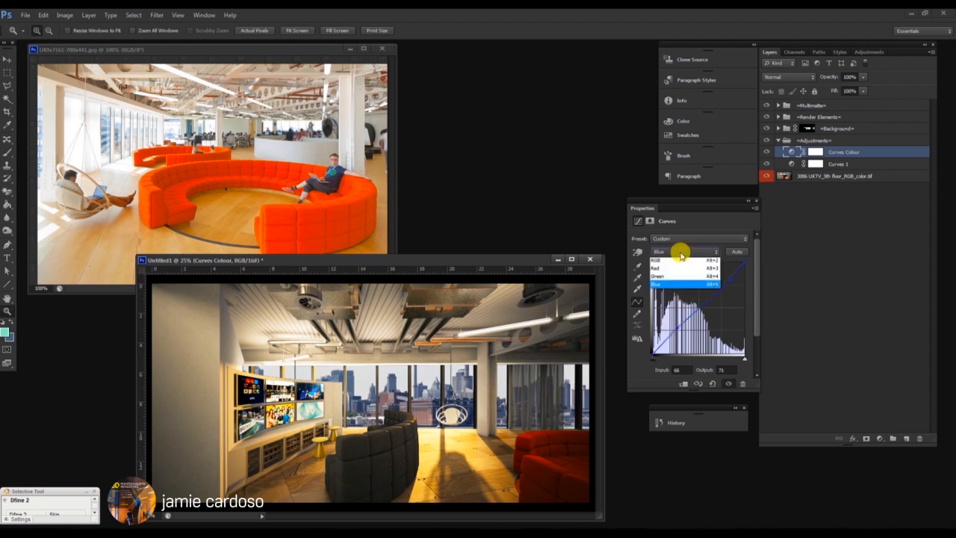
left_click(669, 271)
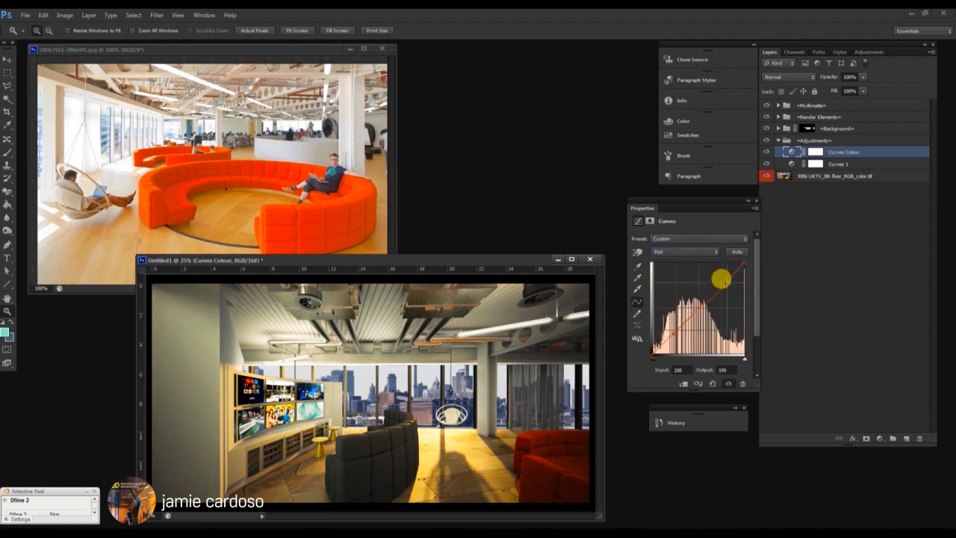
left_click_drag(722, 280, 717, 278)
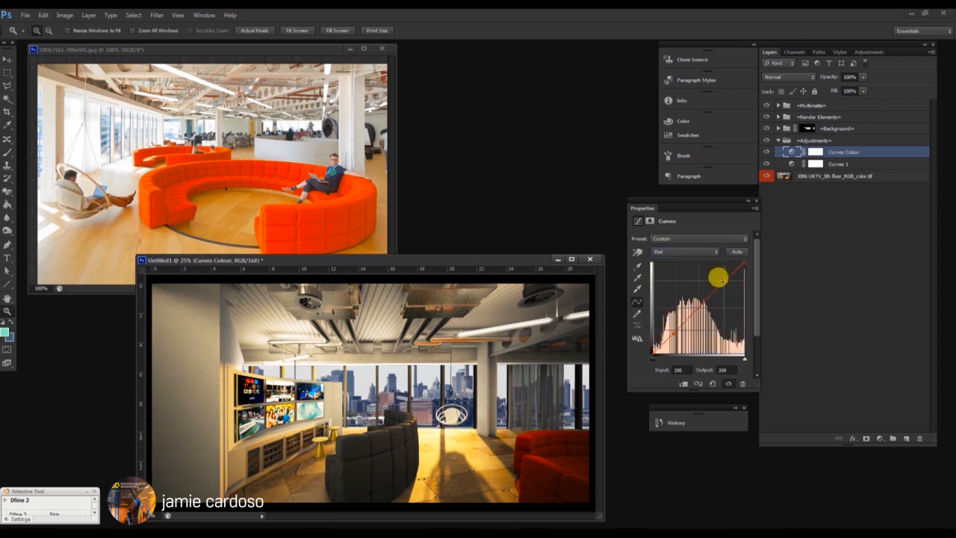
left_click(664, 329)
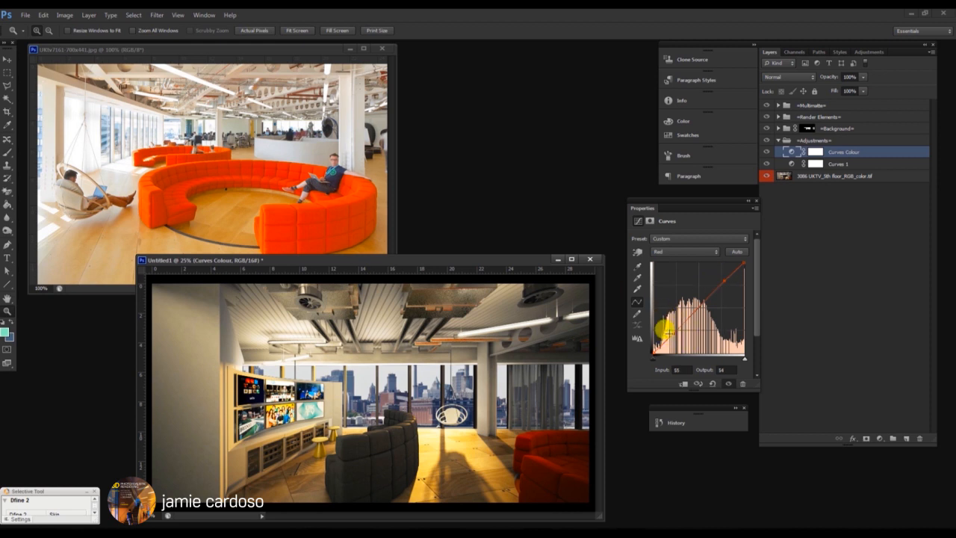
left_click_drag(662, 326, 663, 324)
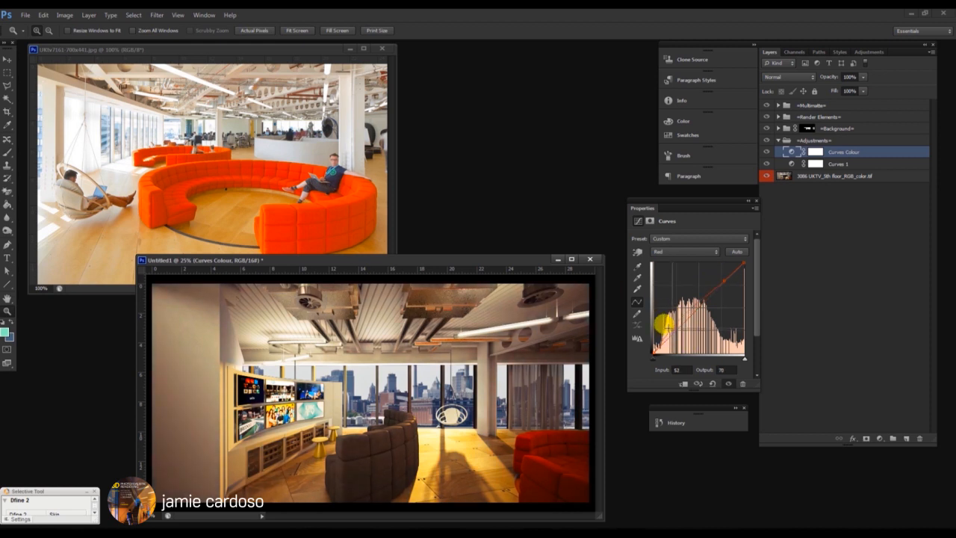
Add a Hue/Saturation adjustment above Curves Colour and lower the master saturation to -4
left_click(880, 438)
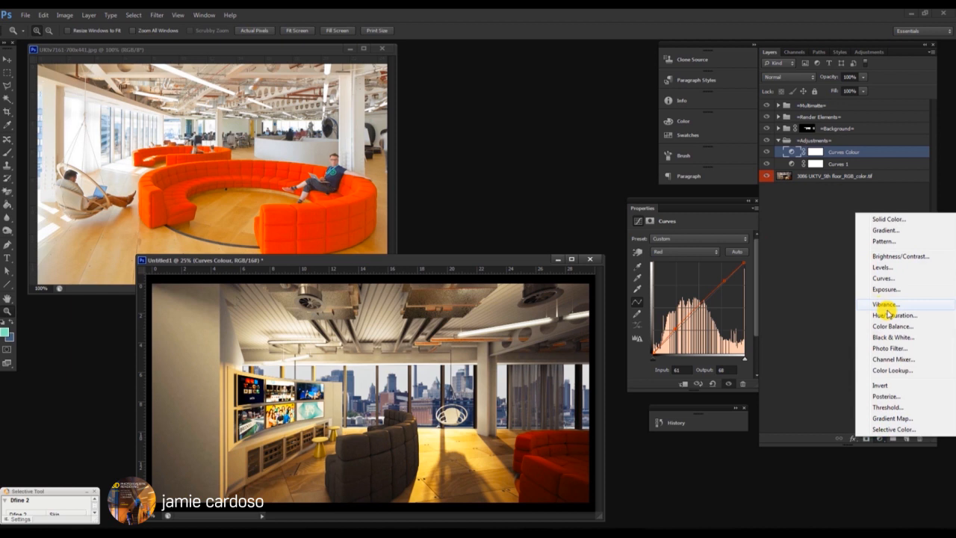
left_click(881, 314)
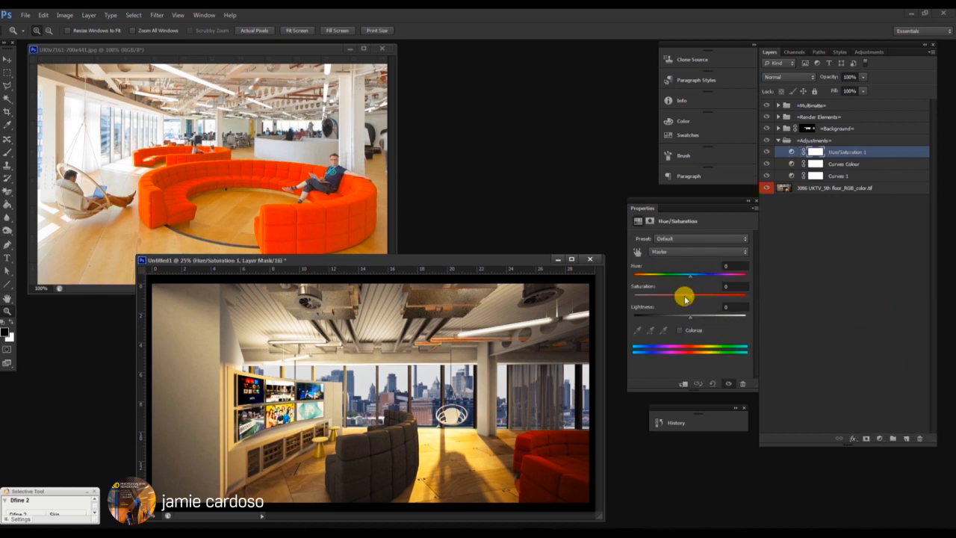
mouse_move(688, 299)
left_mouse_down()
mouse_move(679, 295)
mouse_move(688, 296)
left_mouse_up()
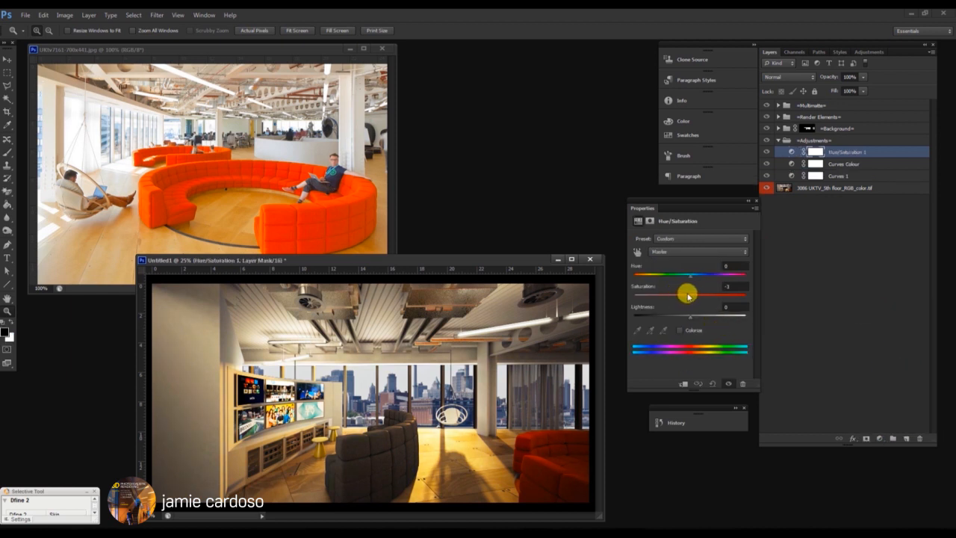
Add a Selective Color adjustment in =Adjustments= and place it directly below Hue/Saturation 1
left_click(876, 442)
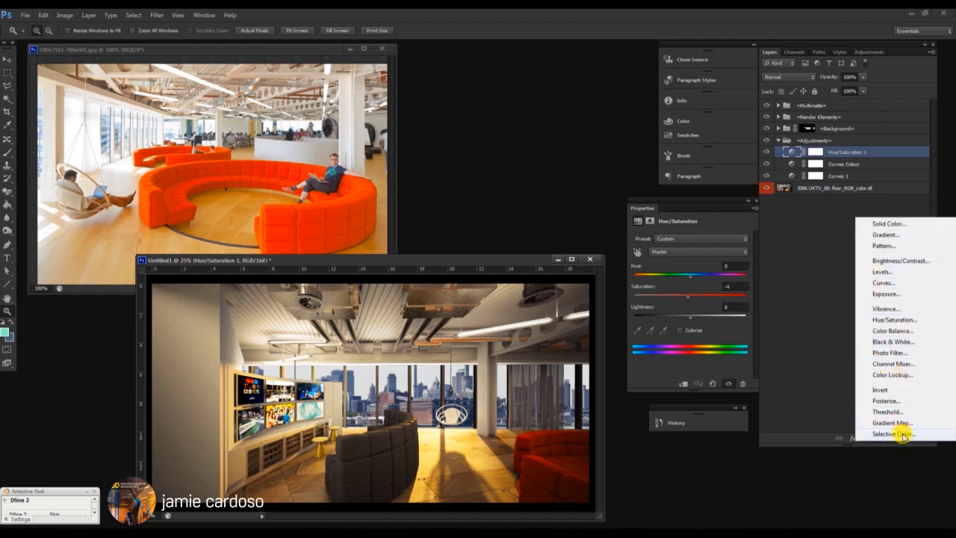
left_click(894, 434)
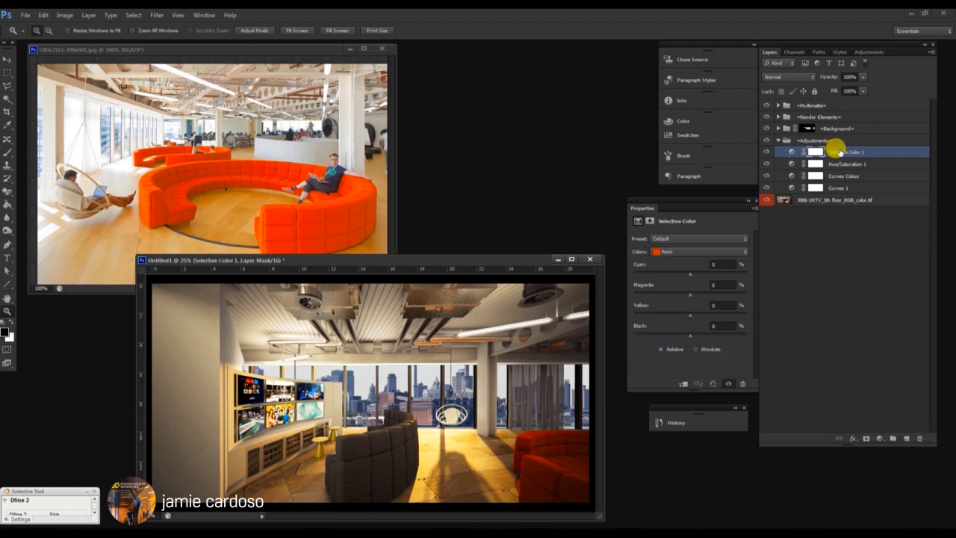
mouse_move(840, 150)
left_mouse_down()
mouse_move(836, 167)
mouse_move(839, 141)
mouse_move(844, 167)
left_mouse_up()
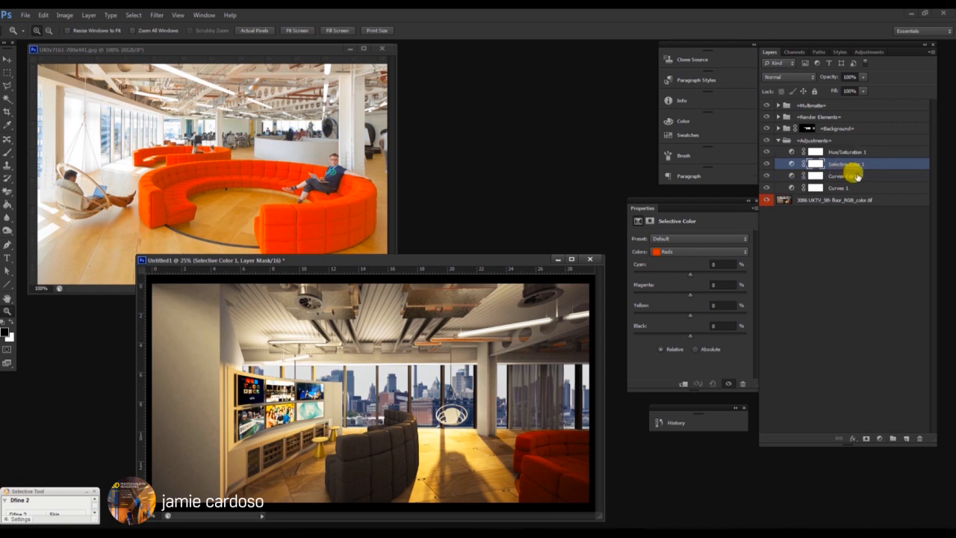
For the Whites in Selective Color, set Black to -32% and Yellow to -93%, lower Magenta slightly and raise Cyan
left_click(687, 256)
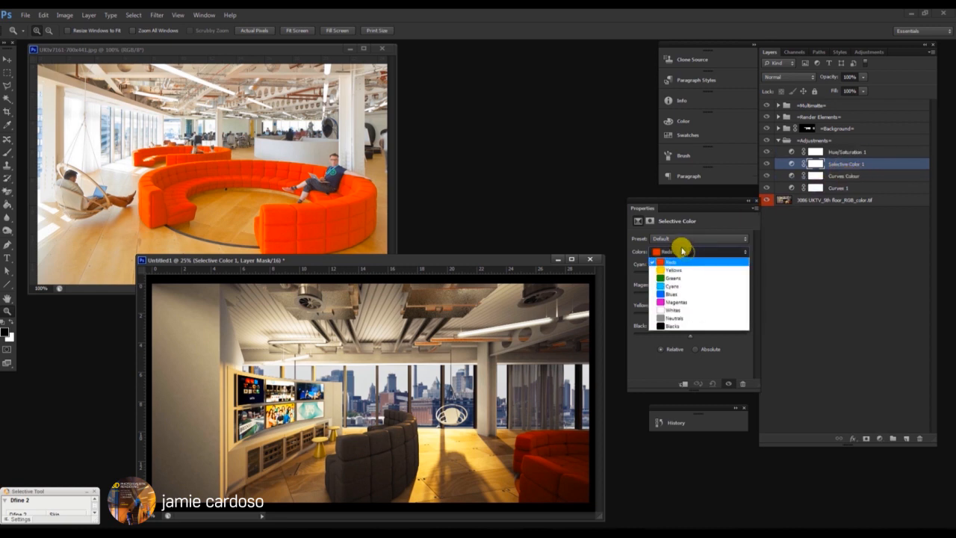
left_click(676, 312)
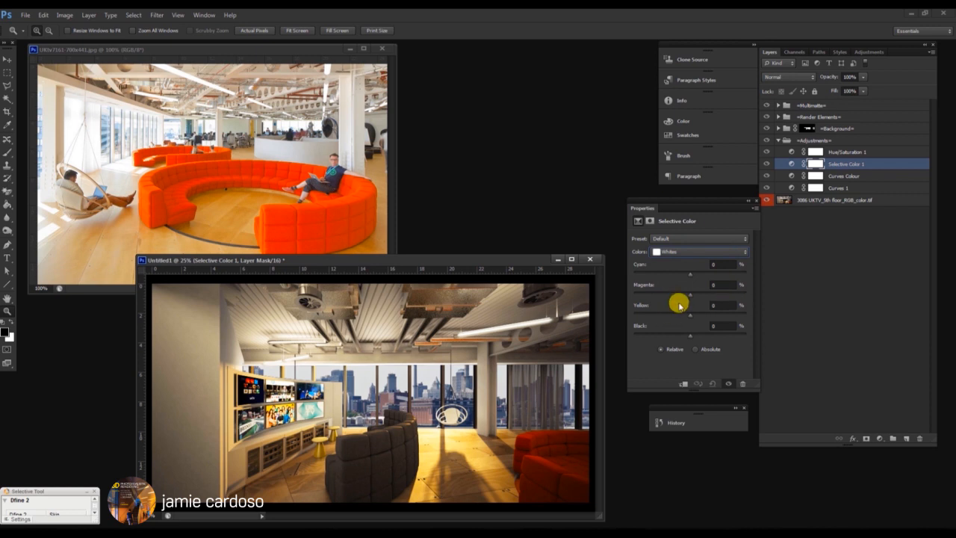
mouse_move(691, 338)
left_mouse_down()
mouse_move(721, 337)
mouse_move(647, 341)
mouse_move(694, 343)
left_mouse_up()
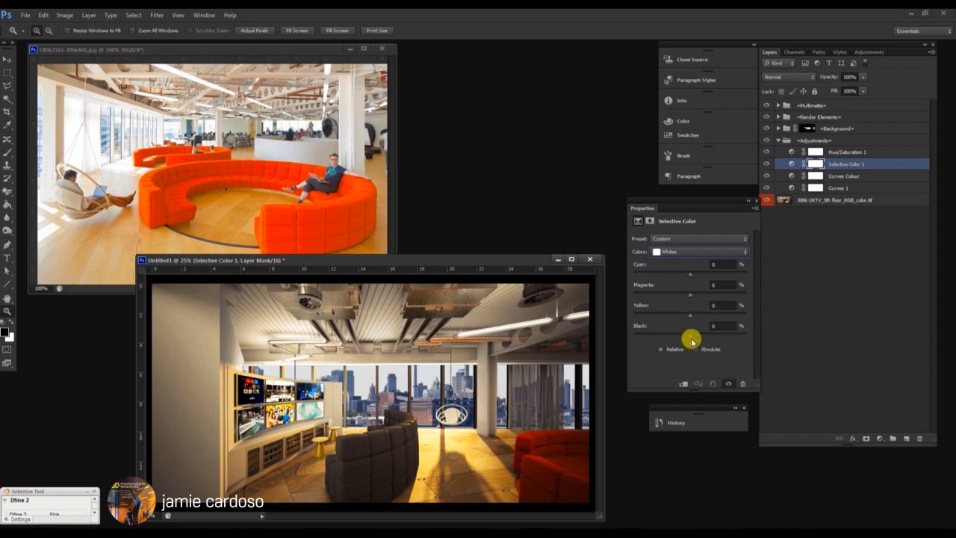
left_click_drag(692, 339, 670, 338)
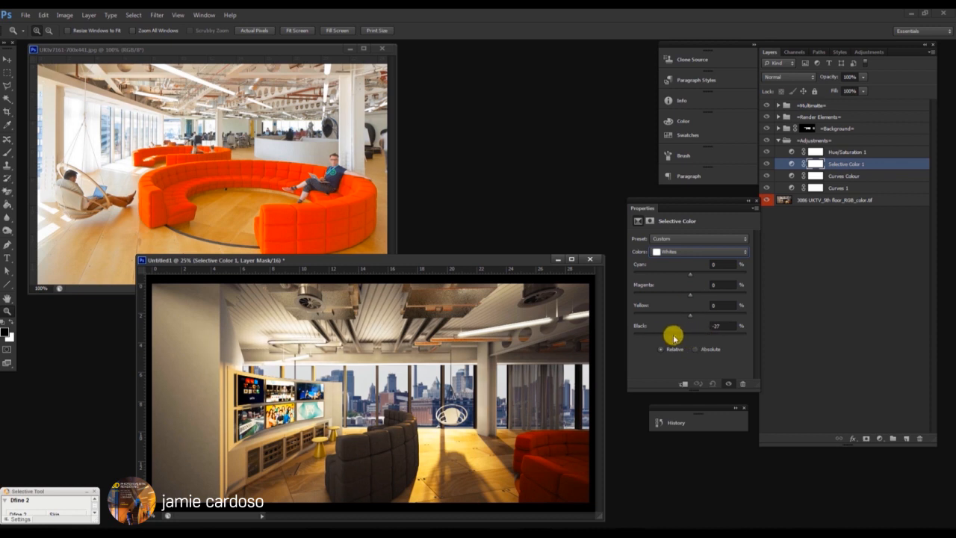
left_click_drag(691, 318, 639, 319)
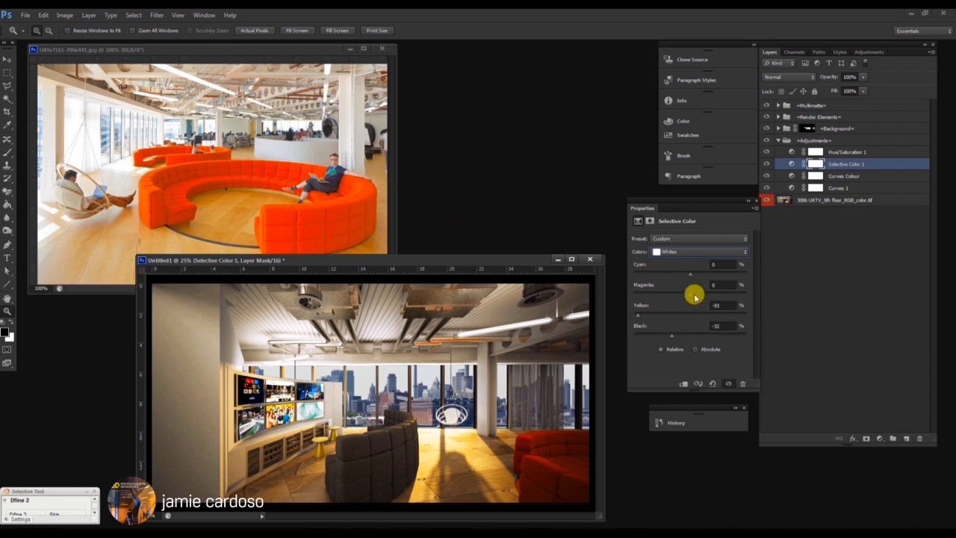
left_click_drag(691, 296, 672, 296)
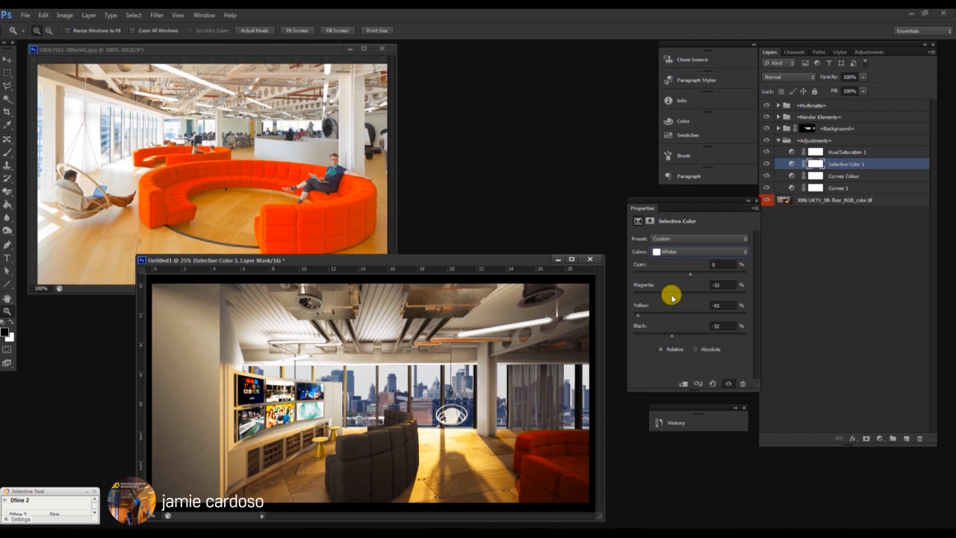
left_click_drag(671, 296, 717, 276)
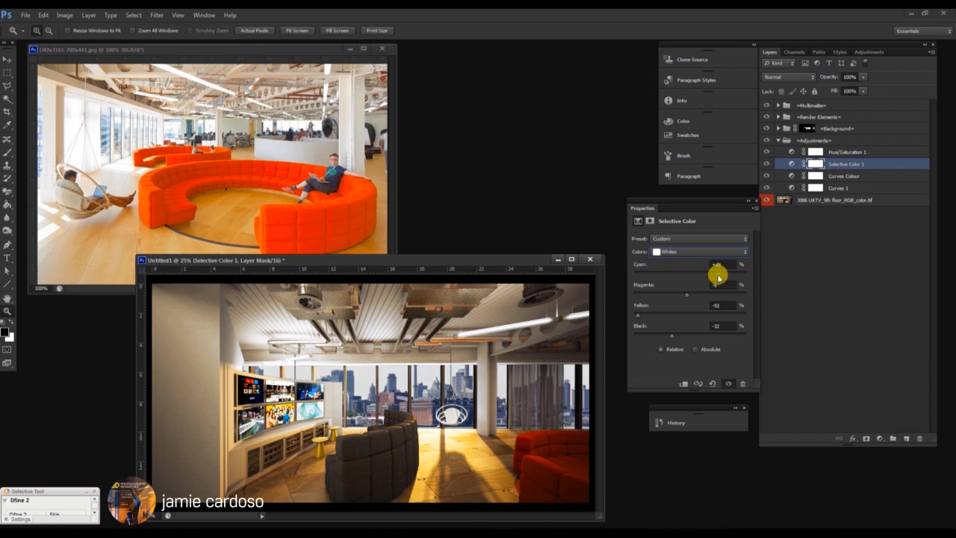
For the Neutrals in Selective Color, set Magenta to +4% and Cyan to about +2%
left_click(679, 251)
left_click(691, 317)
left_click(658, 251)
left_click(678, 318)
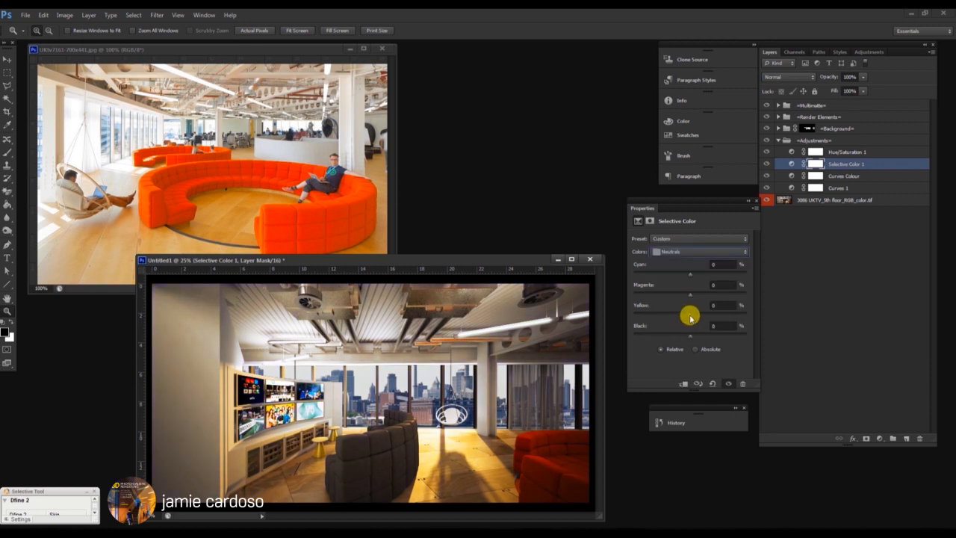
left_click_drag(689, 296, 688, 297)
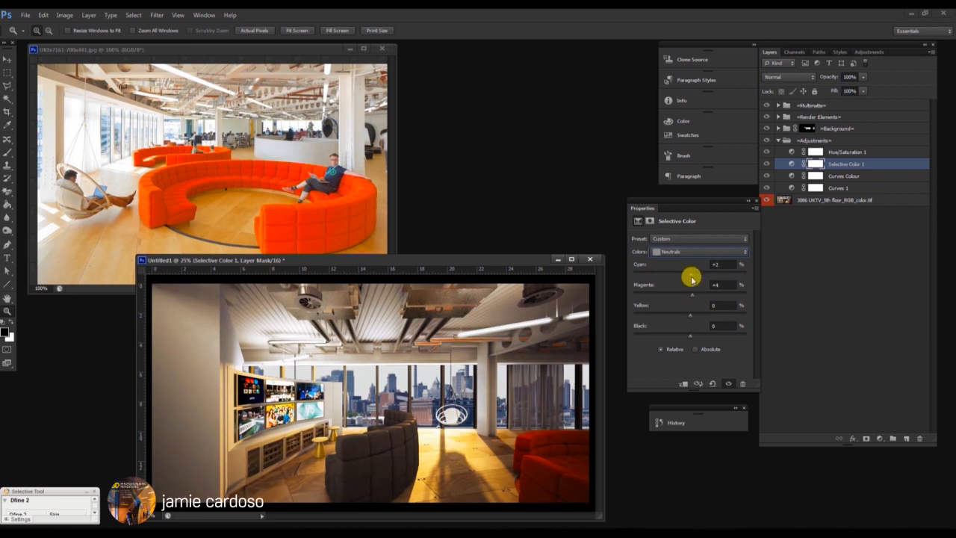
Load the =Background= group's layer mask as a selection around the windows
left_click(845, 131)
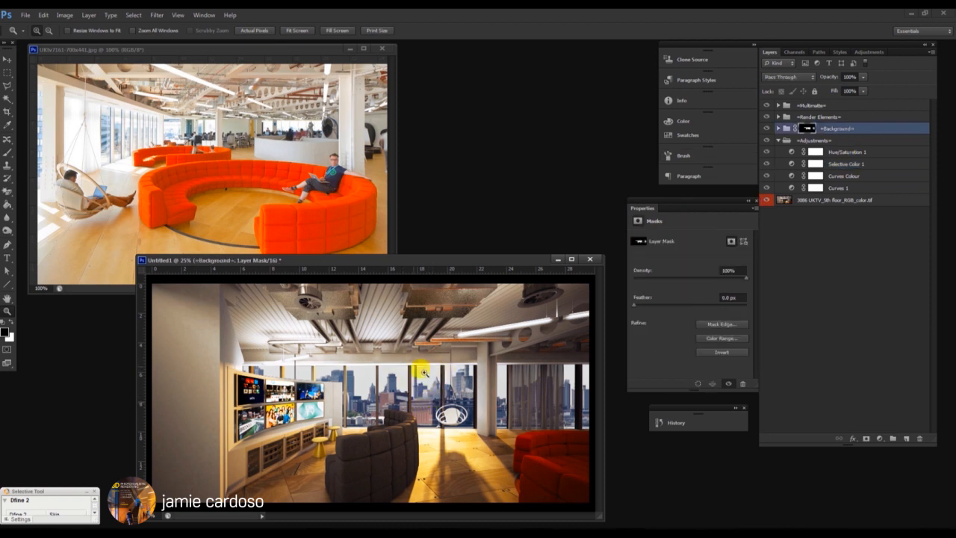
left_click_drag(447, 262, 433, 221)
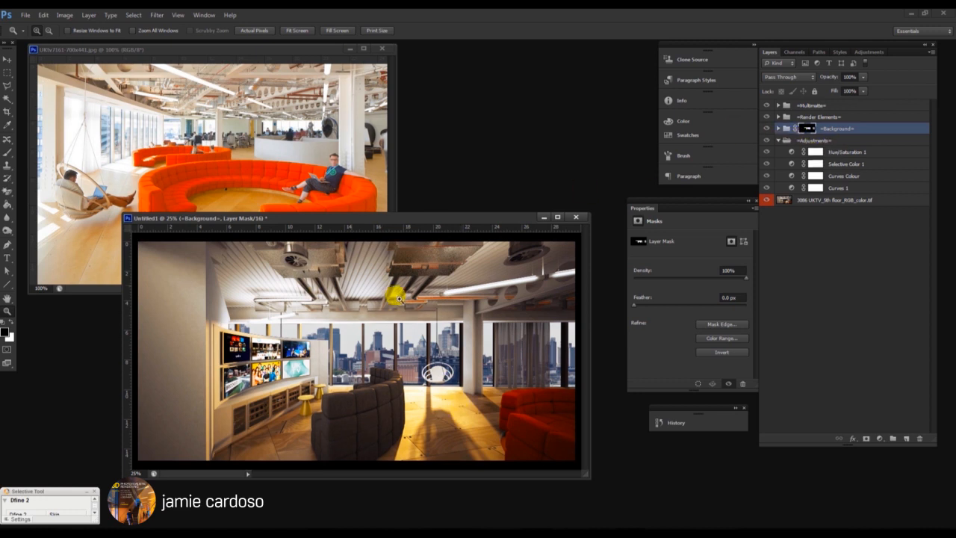
left_click(779, 128)
left_click(779, 128)
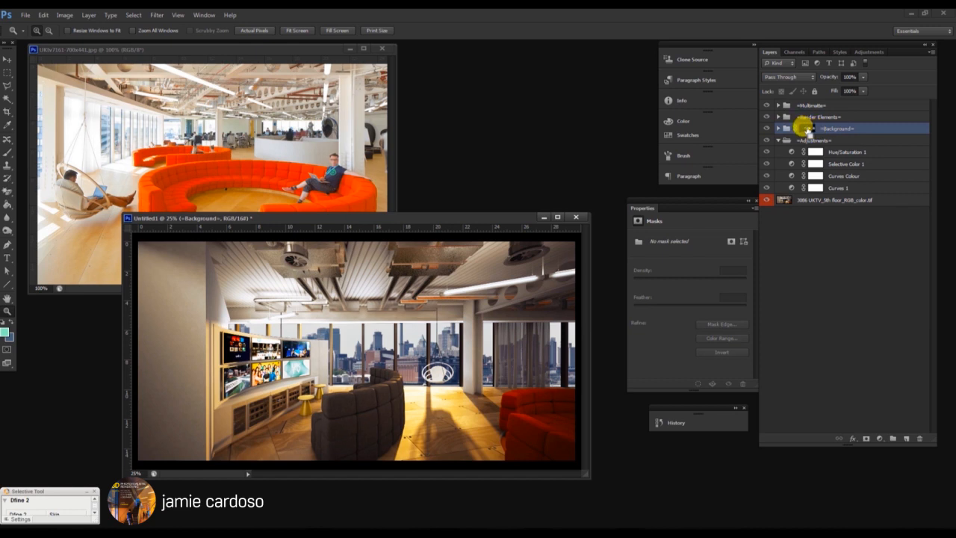
left_click(805, 129, "ctrl")
Duplicate the document with all its layers as Untitled1 copy and select the =Background= group's mask in the copy
right_click(480, 216)
left_click(504, 215)
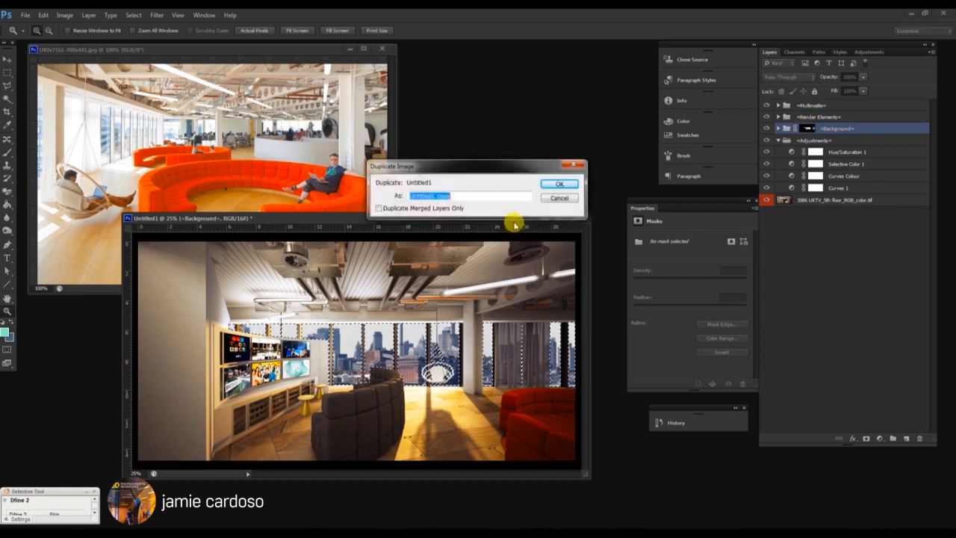
left_click(561, 183)
left_click(806, 130)
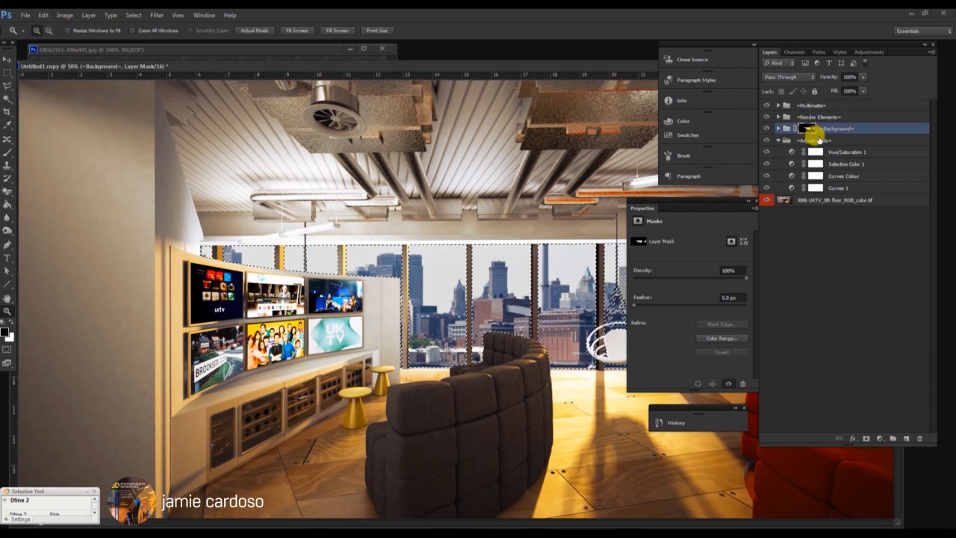
Flatten the duplicated document into a single layer and copy the selected window area from it
right_click(817, 200)
left_click(866, 420)
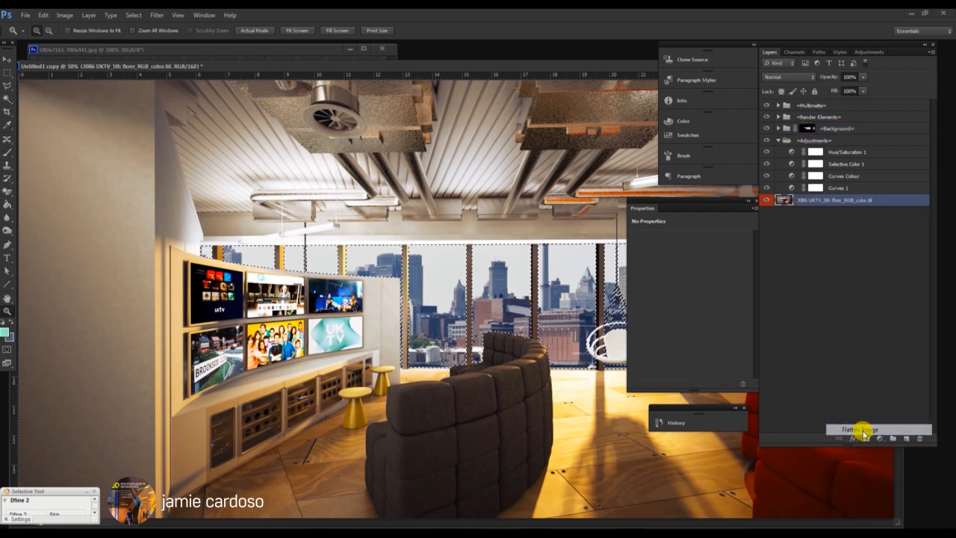
left_click(429, 201)
left_click(794, 52)
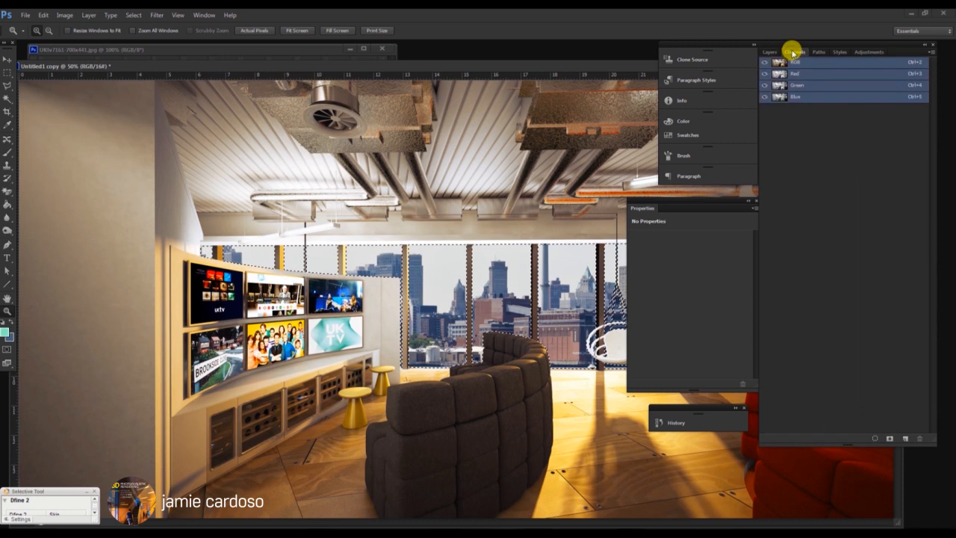
left_click(43, 15)
left_click(52, 82)
Paste the copied window area as a new layer above the flattened Background and name it glow
left_click_drag(288, 56, 427, 187)
left_click(770, 52)
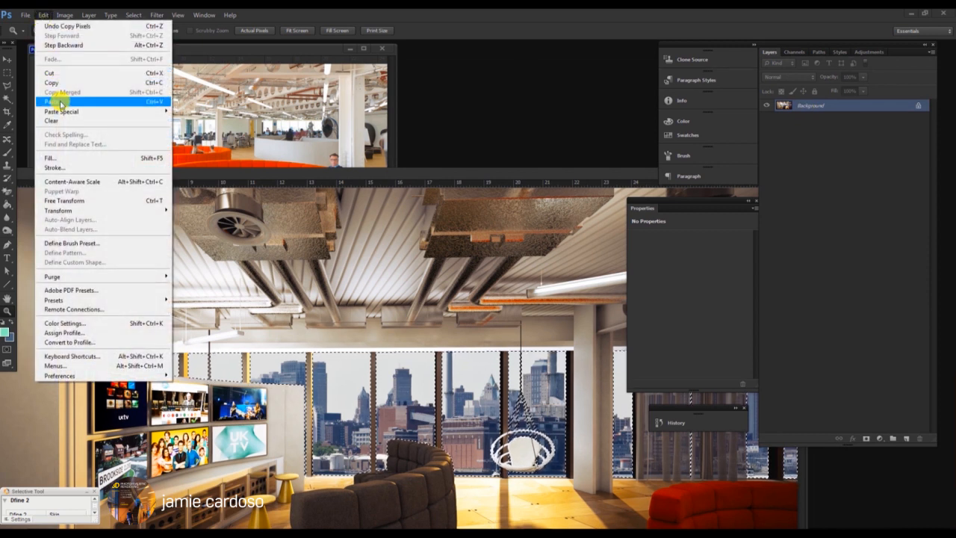
left_click(53, 101)
type("glass")
key("Return")
Duplicate the glow layer into the Untitled1 document, keeping the name glow, and bring that document forward
right_click(821, 109)
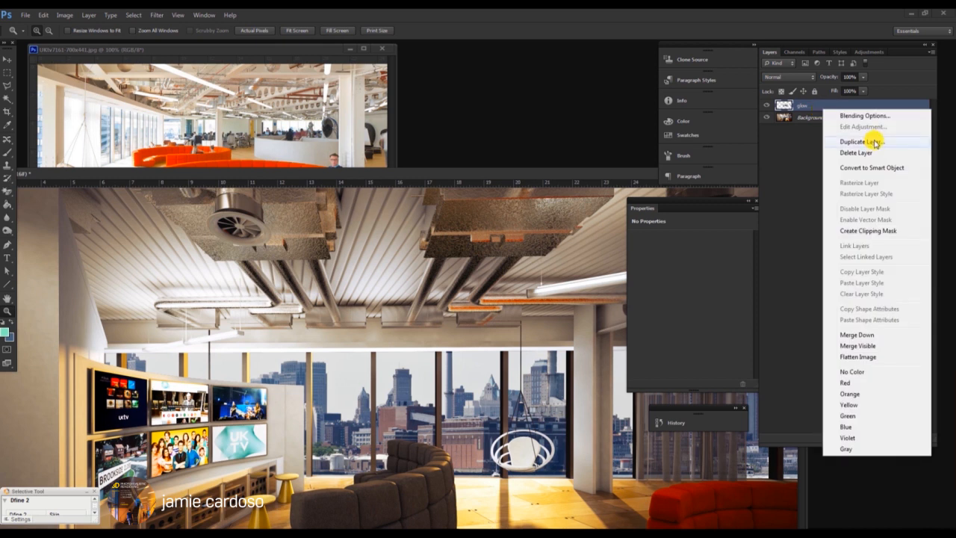
left_click(871, 139)
left_click(511, 212)
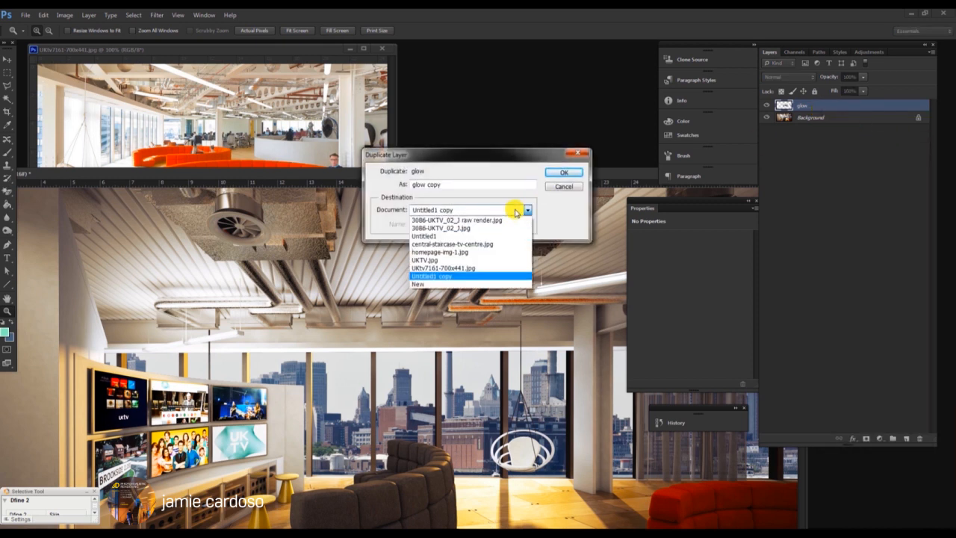
left_click(424, 236)
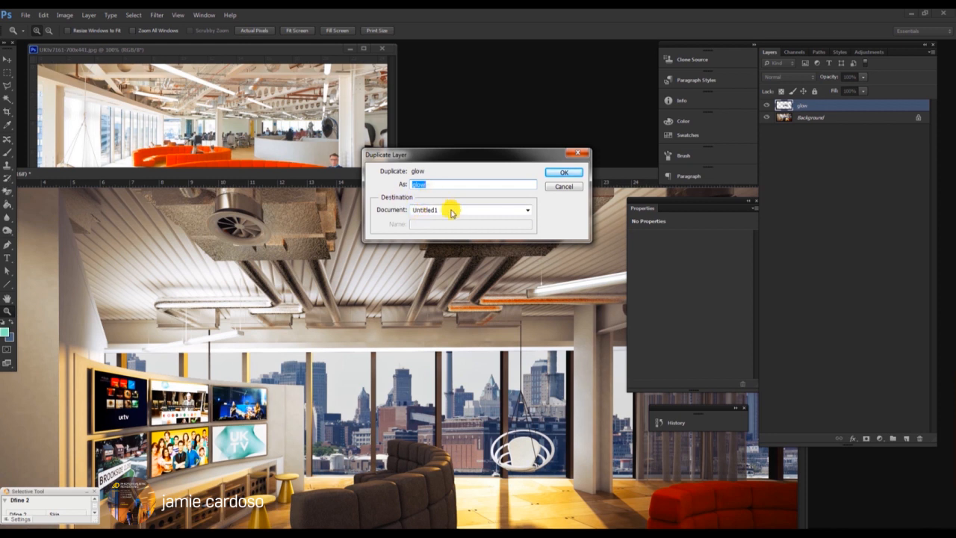
left_click(564, 174)
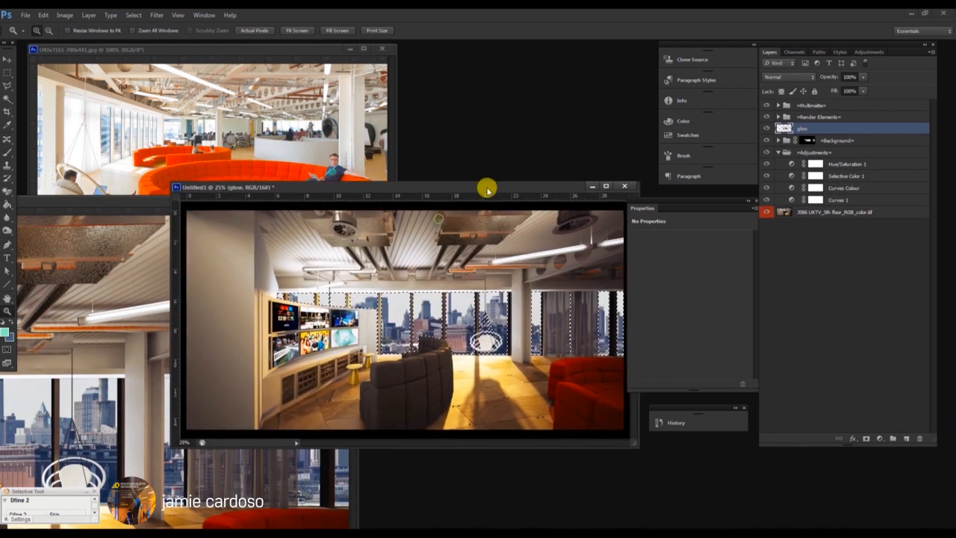
left_click_drag(486, 190, 484, 184)
Move the glow layer into the =Background= group, below the background layer
mouse_move(806, 128)
left_mouse_down()
mouse_move(802, 141)
mouse_move(811, 146)
mouse_move(815, 134)
left_mouse_up()
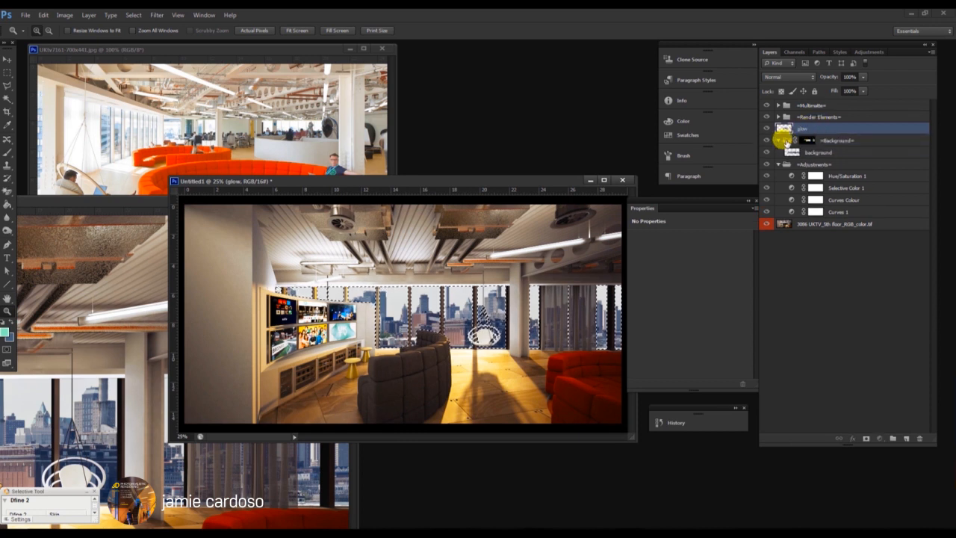
left_click(782, 141)
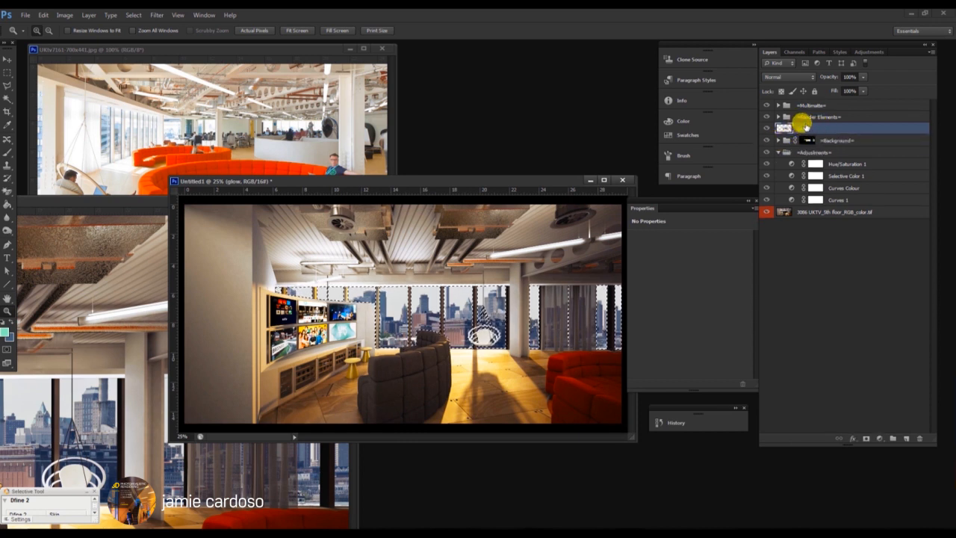
mouse_move(804, 127)
left_mouse_down()
mouse_move(825, 142)
mouse_move(817, 134)
left_mouse_up()
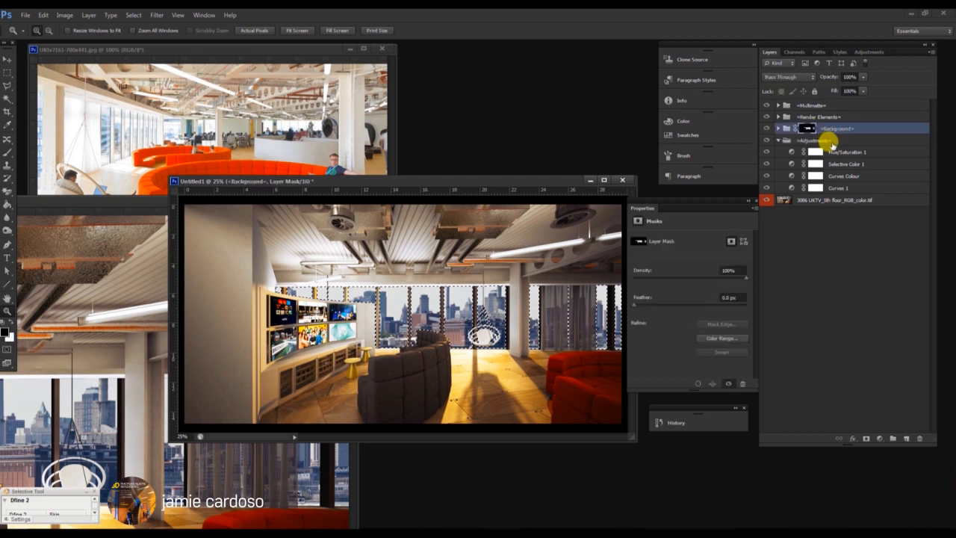
left_click(779, 129)
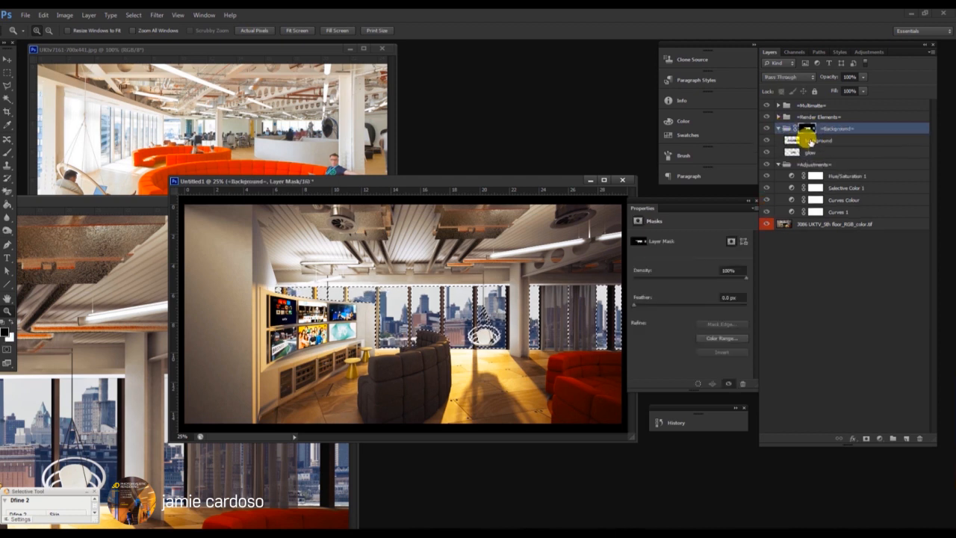
left_click(829, 152)
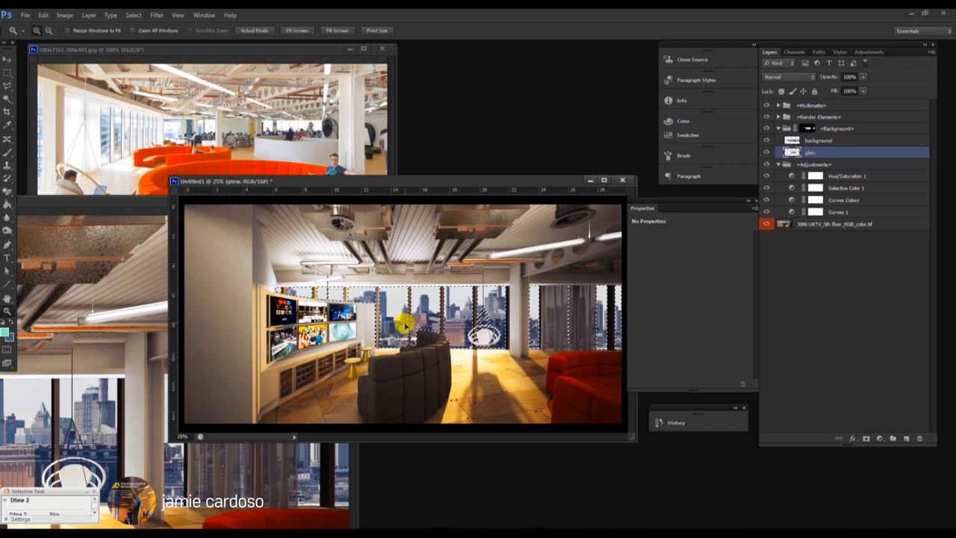
Clear the window selection and close the Untitled1 copy document
key("ctrl+d")
left_click(41, 202)
left_click(343, 199)
left_click(474, 200)
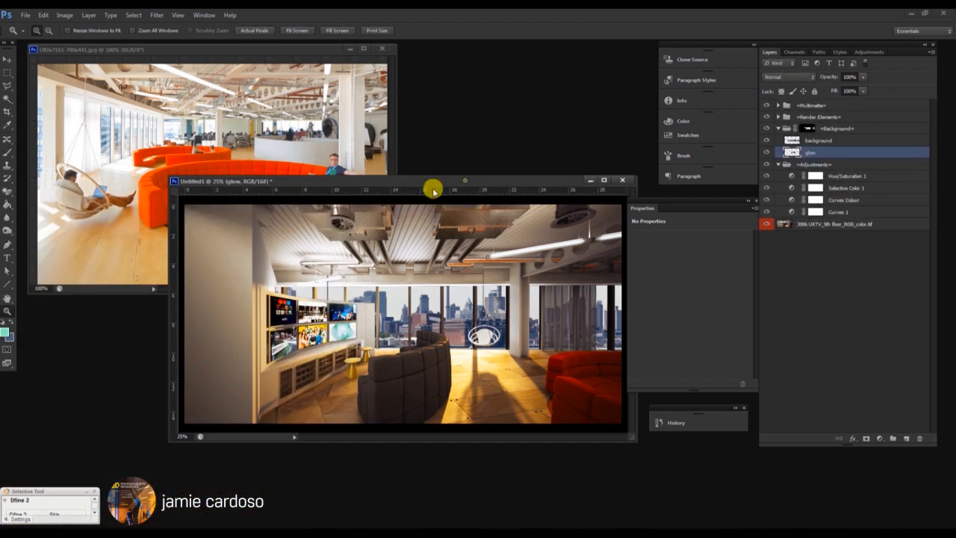
left_click_drag(433, 188, 359, 198)
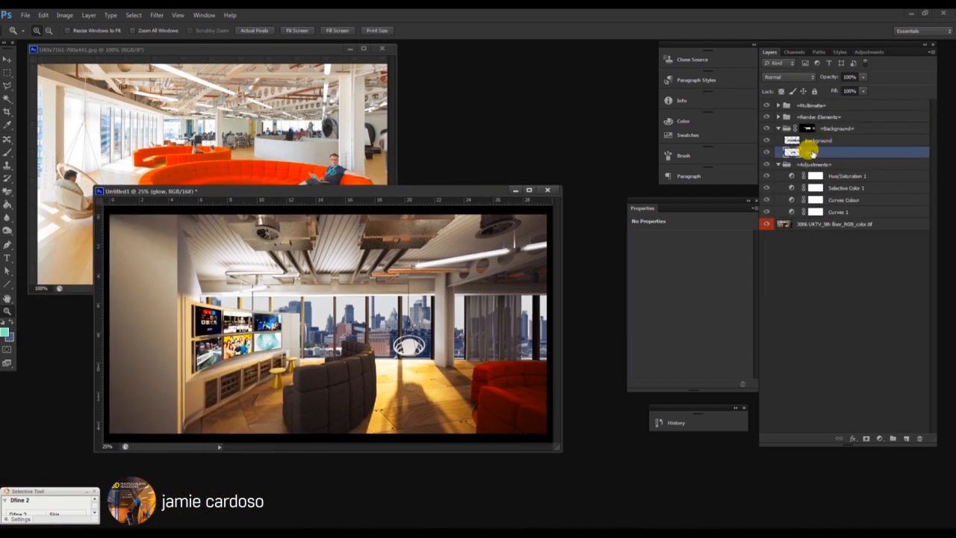
Move the glow layer out of the group to just above =Background= and convert it to a smart object
right_click(805, 152)
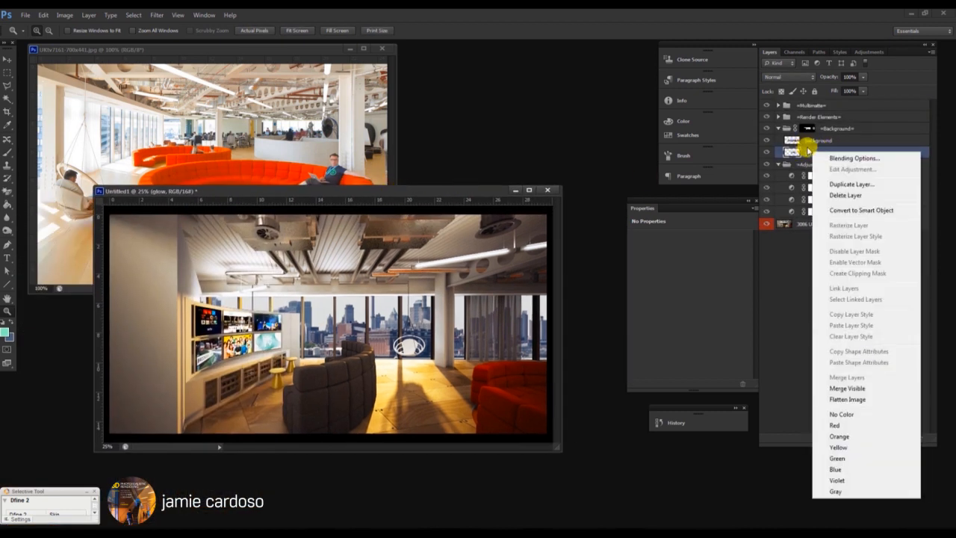
left_click(806, 150)
left_click_drag(831, 153, 849, 128)
right_click(829, 131)
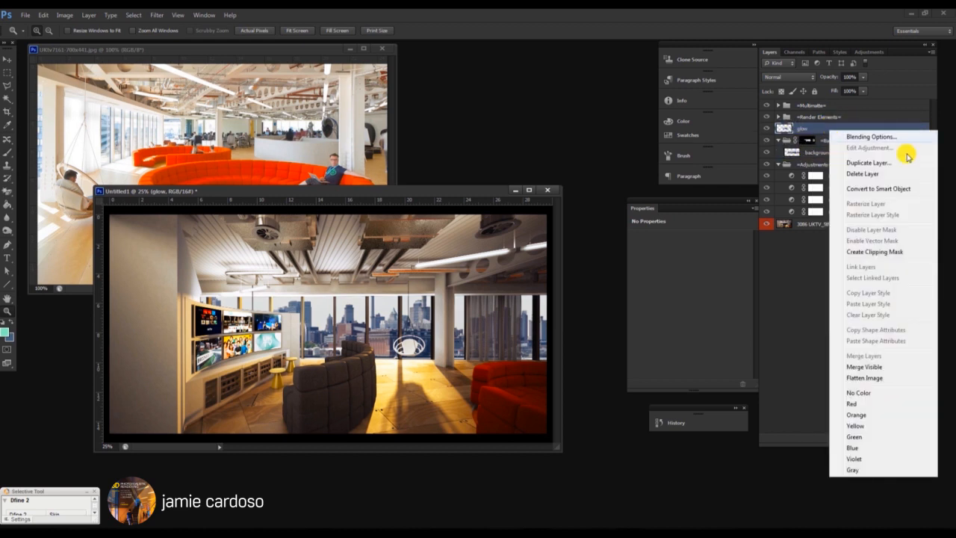
left_click(907, 189)
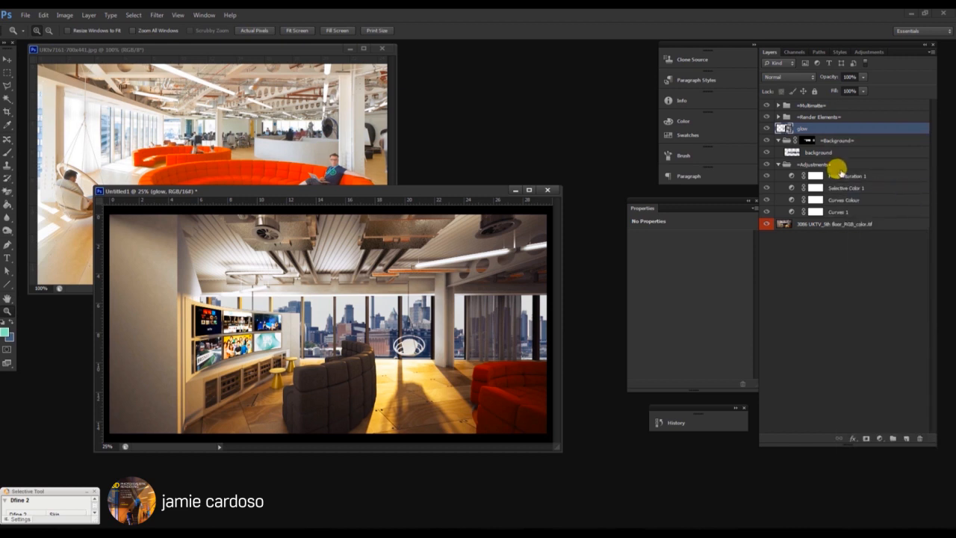
left_click_drag(331, 192, 331, 199)
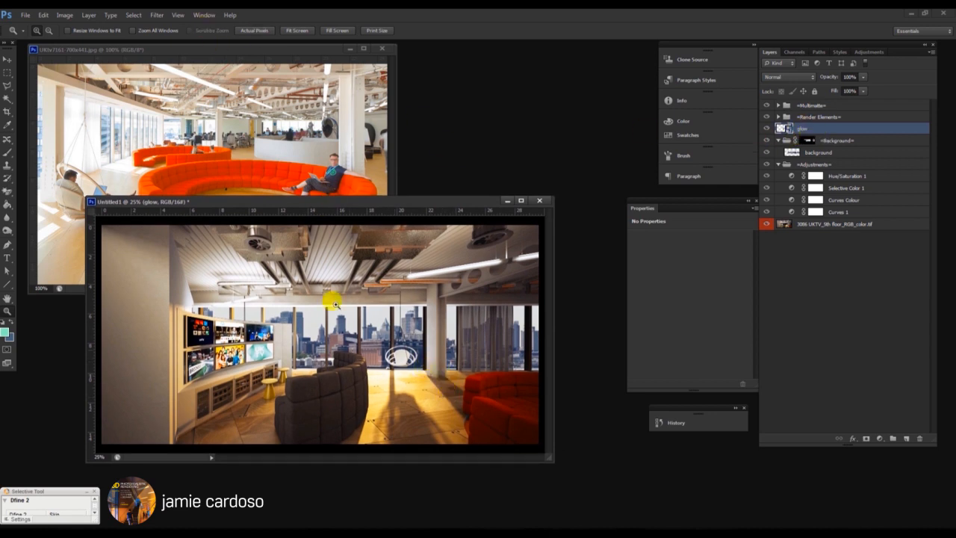
Try to enlarge the glow layer proportionally beyond the windows with Free Transform
left_click(7, 59)
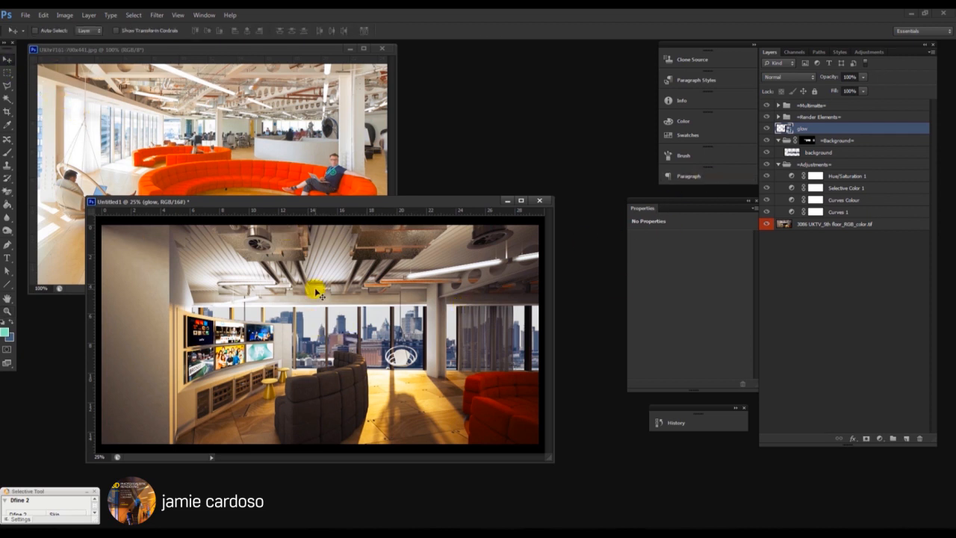
key("ctrl+t")
left_click_drag(187, 289, 131, 234)
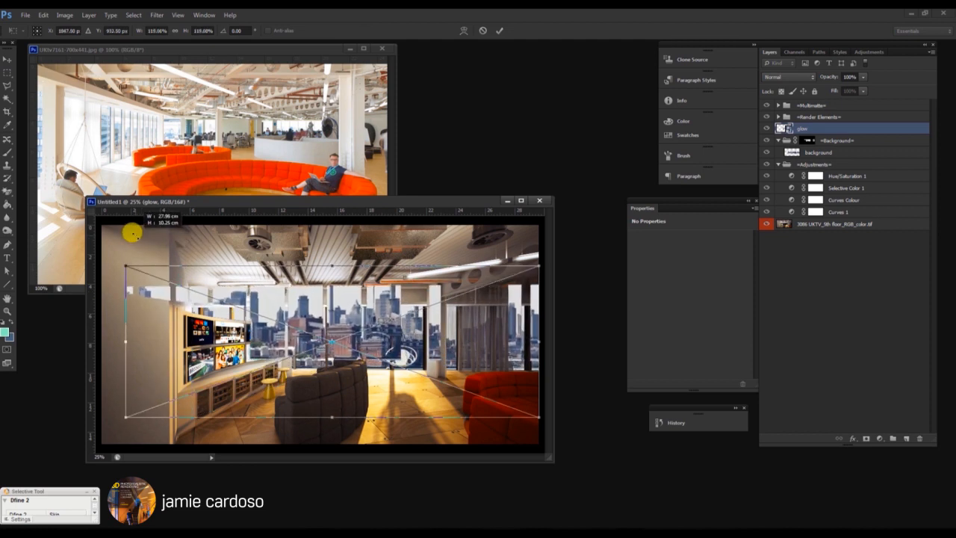
key("Return")
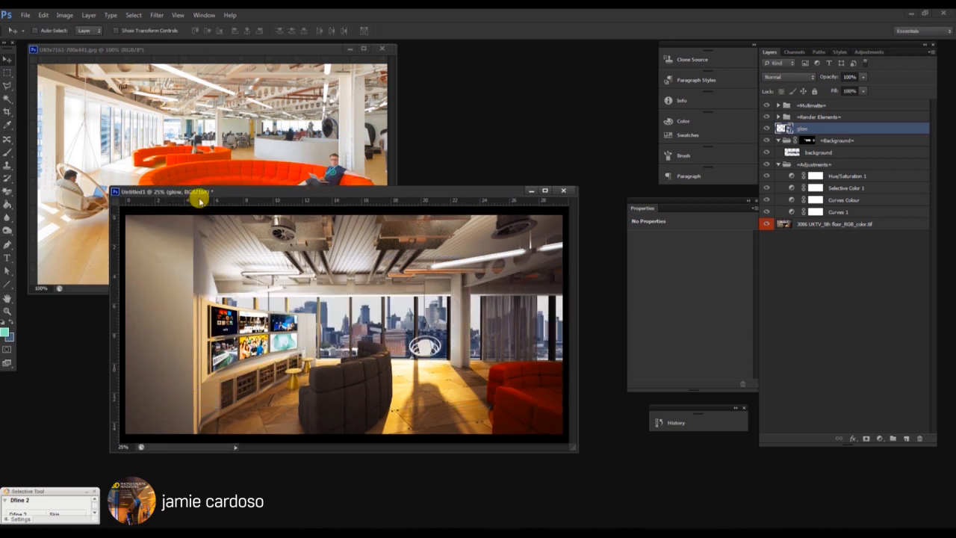
Apply a Gaussian Blur with a radius of about 46 pixels to the glow layer as a smart filter
left_click(156, 15)
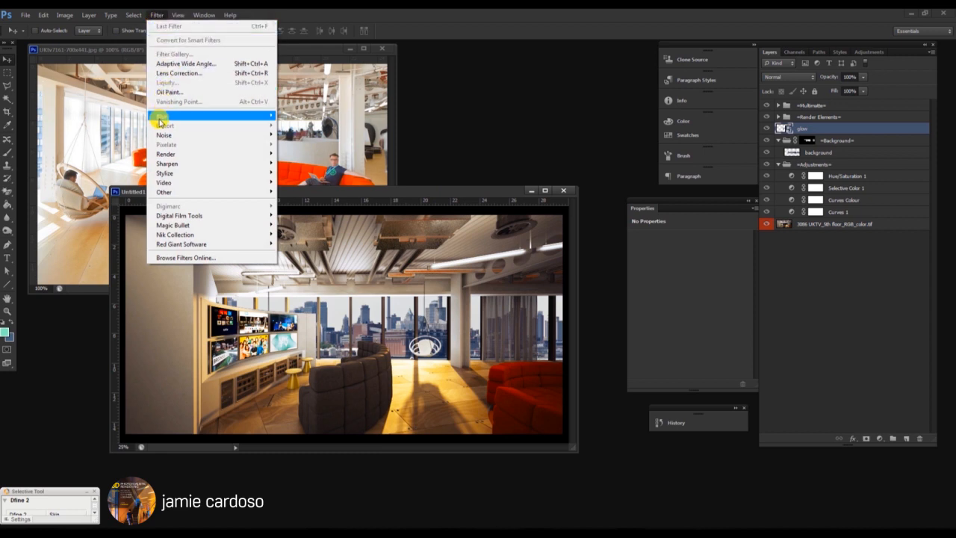
mouse_move(162, 120)
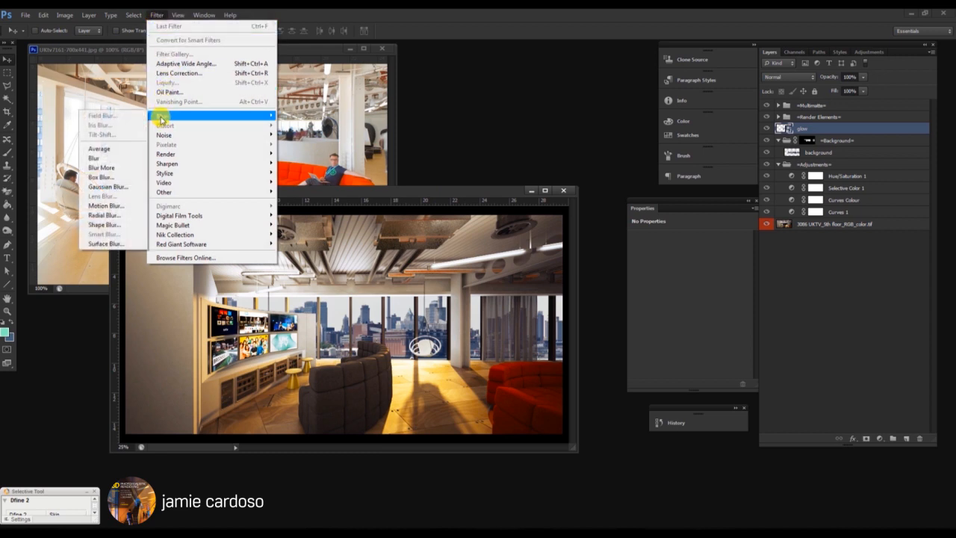
left_click(118, 190)
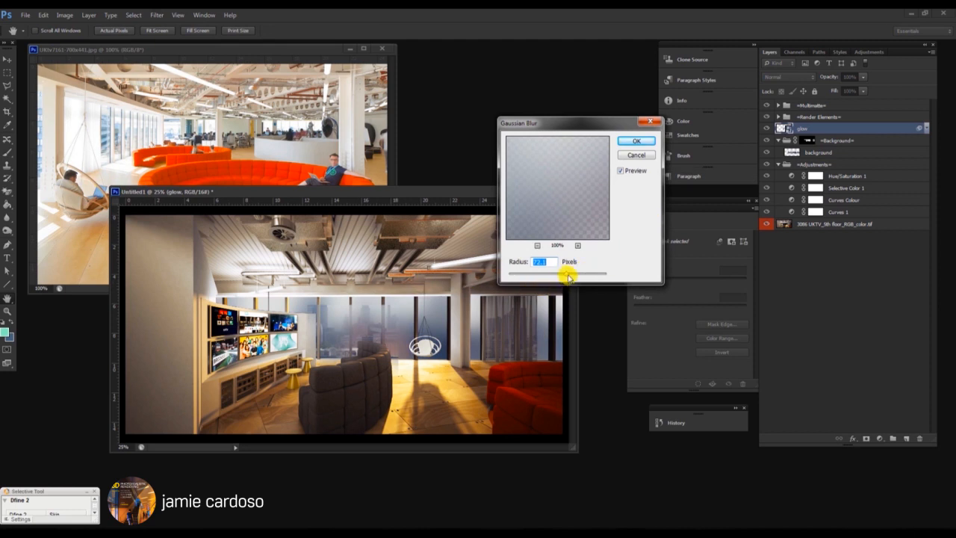
left_click_drag(569, 277, 561, 273)
left_click(634, 140)
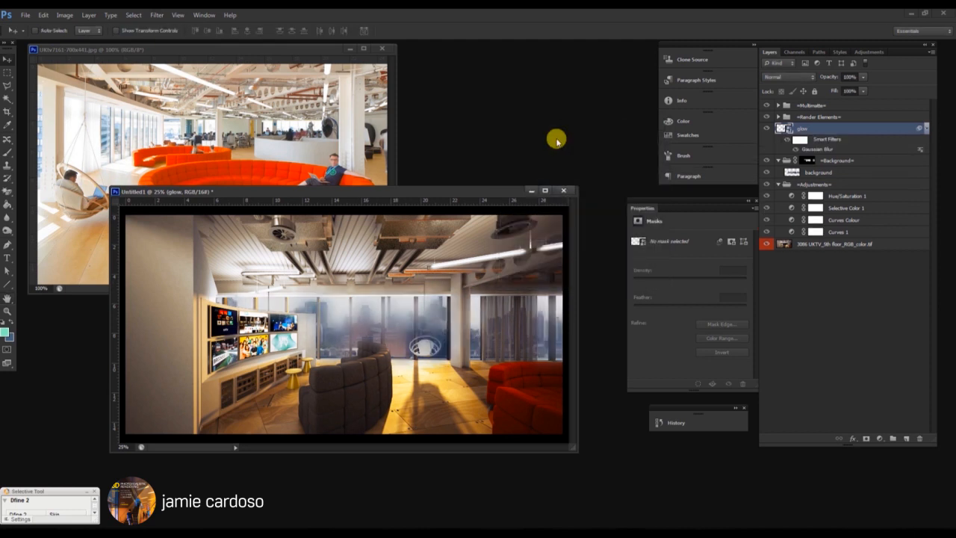
Set the glow layer's blend mode to Screen and toggle its visibility to compare the window effect
left_click(781, 78)
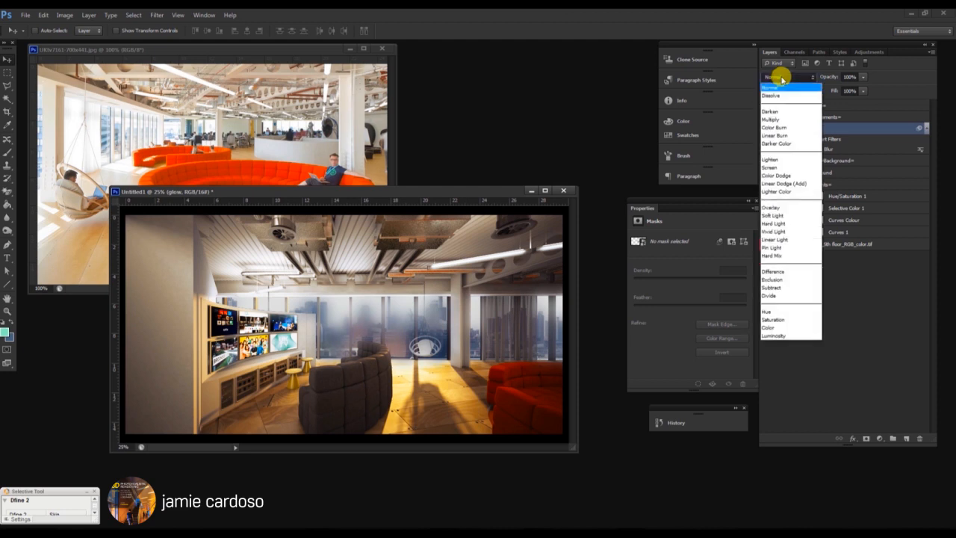
left_click(780, 167)
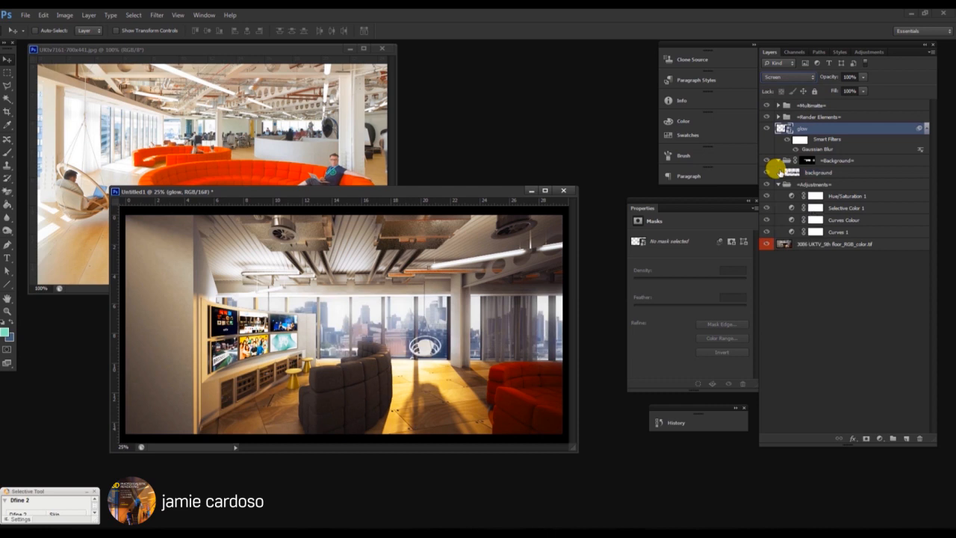
left_click(767, 128)
left_click(766, 128)
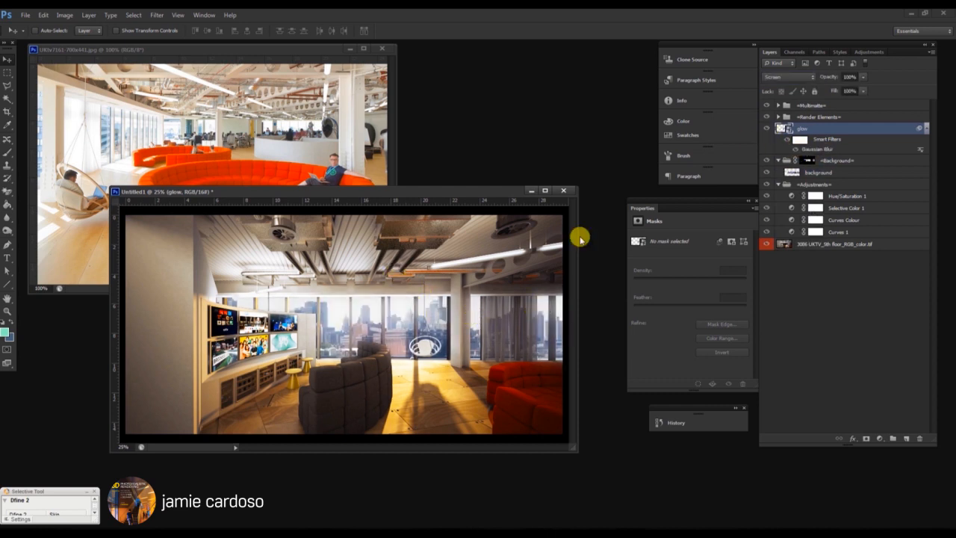
Reduce the glow layer's Gaussian Blur radius to about 29.1 pixels and collapse its smart filter list
double_click(824, 149)
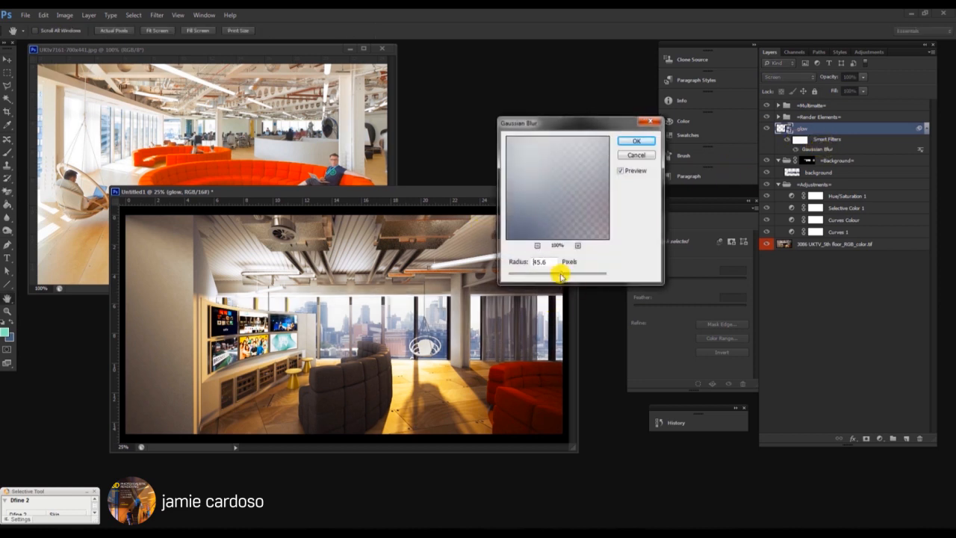
left_click(559, 276)
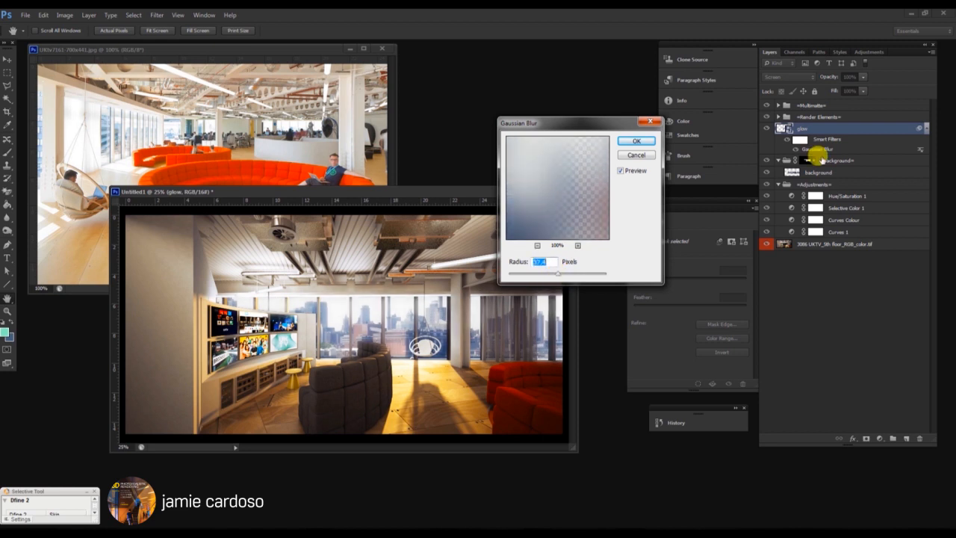
left_click_drag(565, 123, 587, 99)
mouse_move(580, 251)
left_mouse_down()
mouse_move(591, 252)
mouse_move(578, 252)
left_mouse_up()
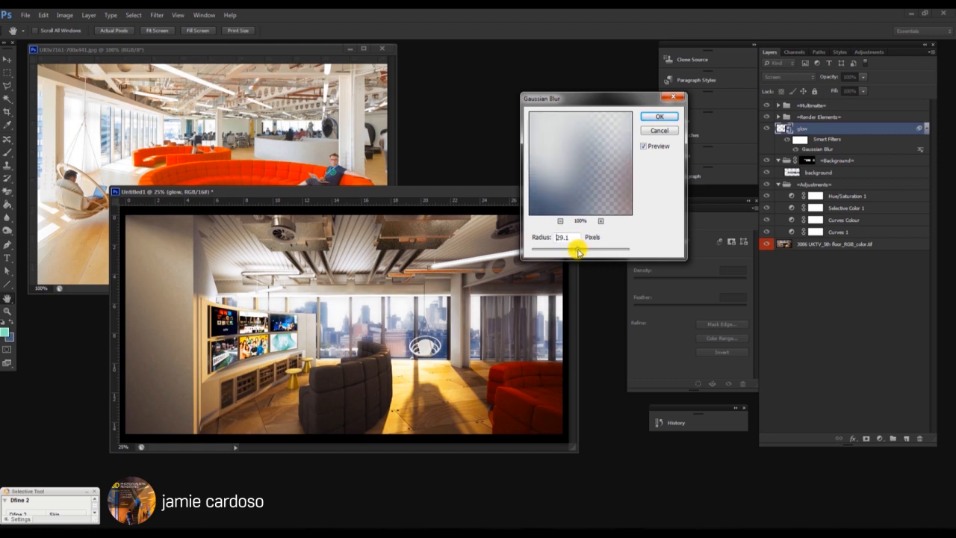
left_click(647, 120)
left_click(921, 129)
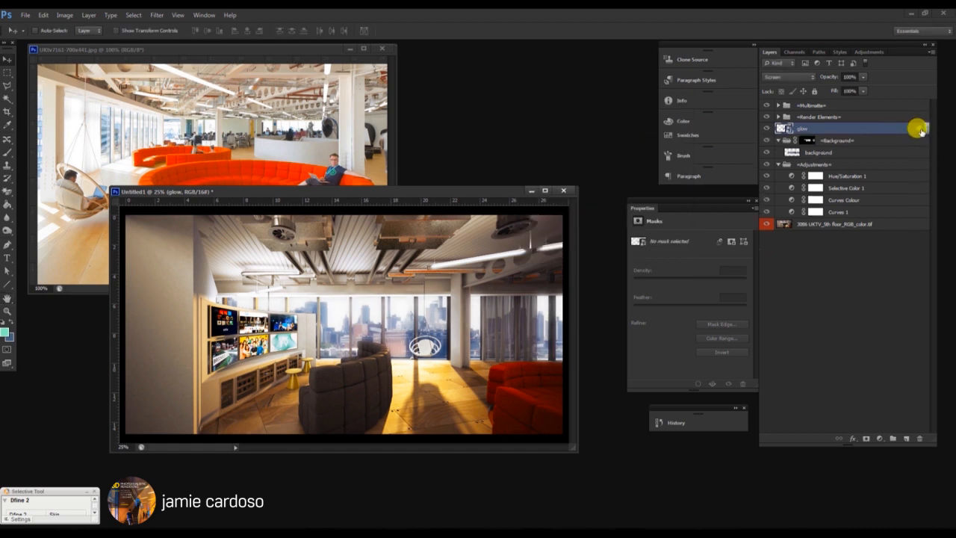
Duplicate the glow layer as glow copy within Untitled1 and lower the copy's opacity to about 49%
right_click(821, 131)
left_click(838, 147)
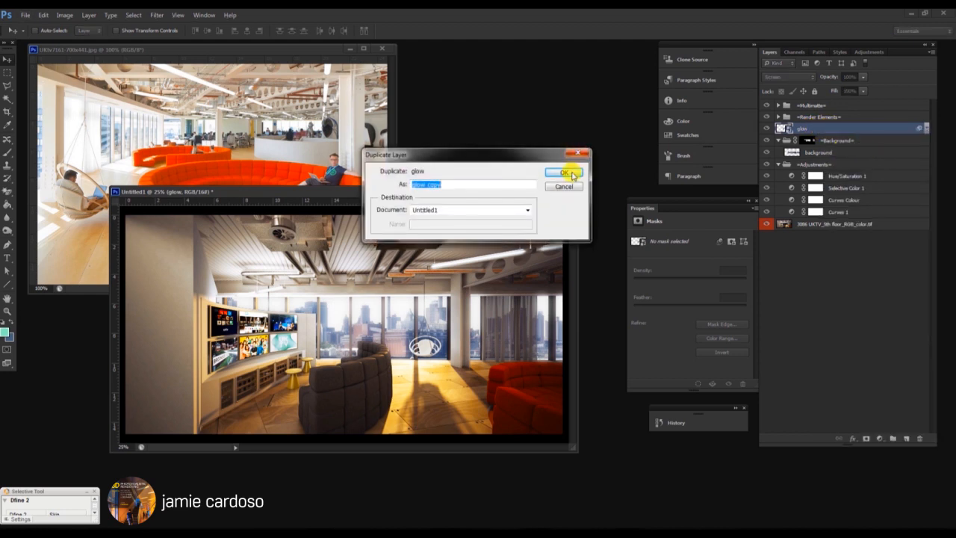
left_click(572, 174)
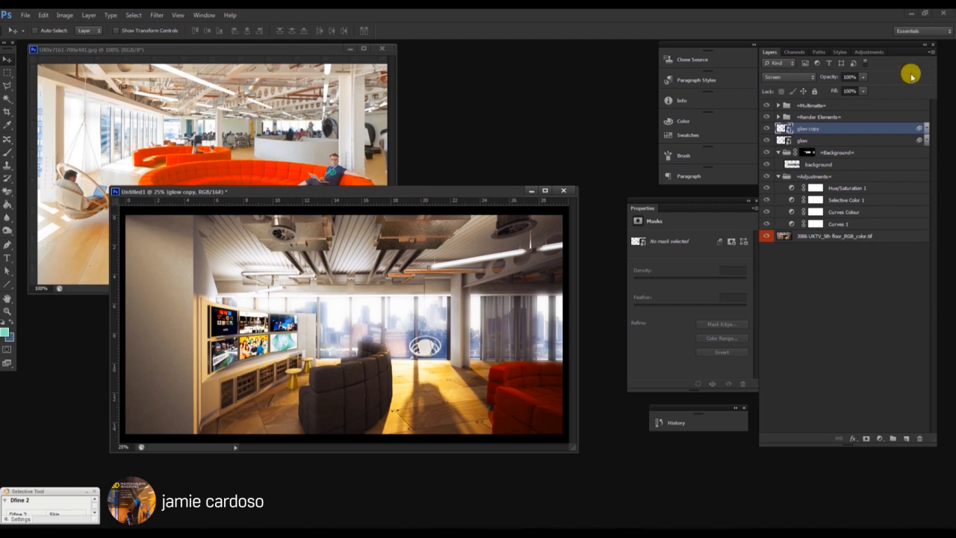
left_click(862, 76)
left_click_drag(860, 91, 839, 91)
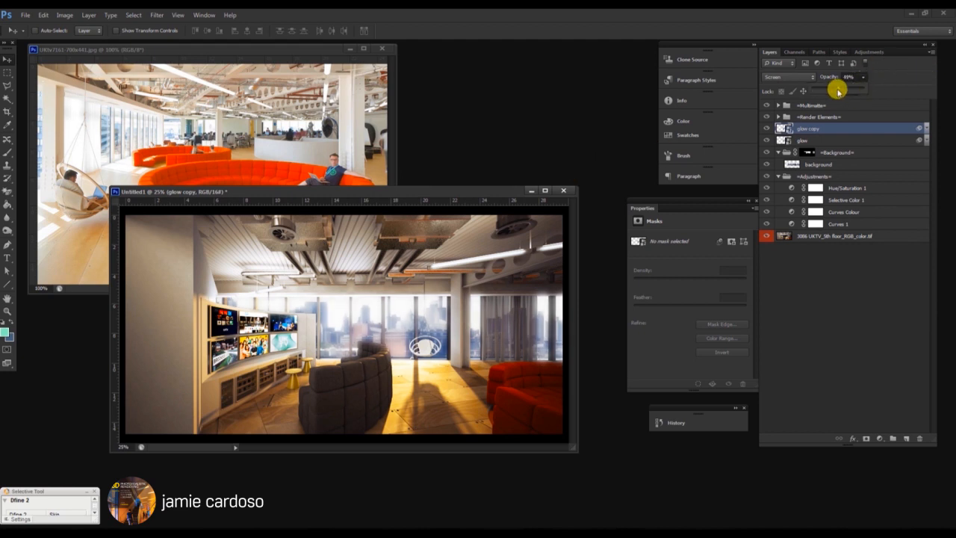
Lower the glow copy layer's opacity further, then delete that layer from Untitled1
mouse_move(825, 90)
left_mouse_down()
mouse_move(783, 90)
mouse_move(823, 92)
left_mouse_up()
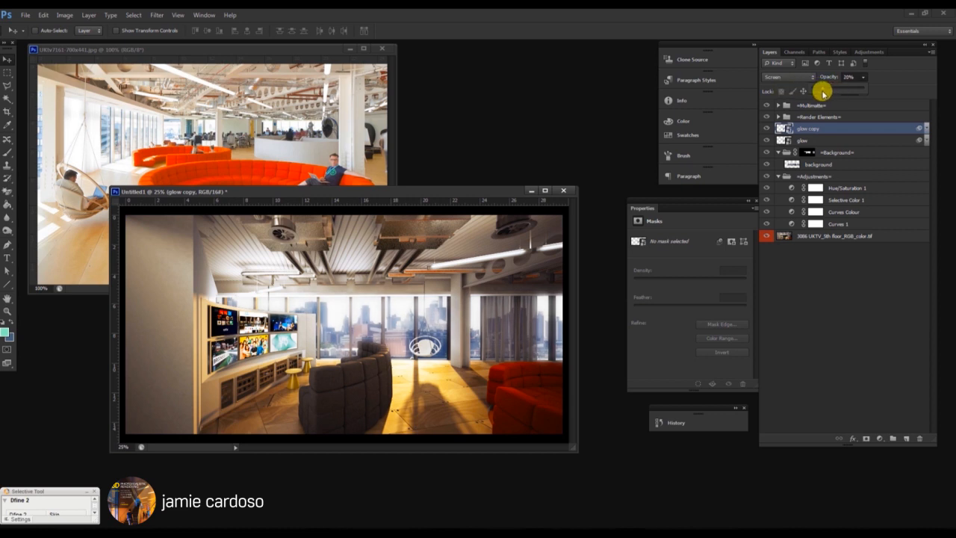
left_click(918, 438)
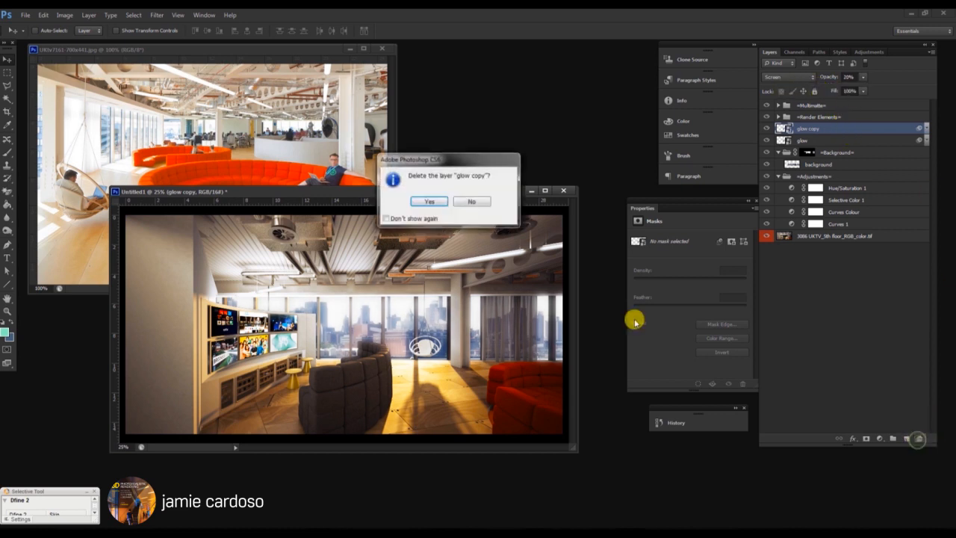
left_click(428, 201)
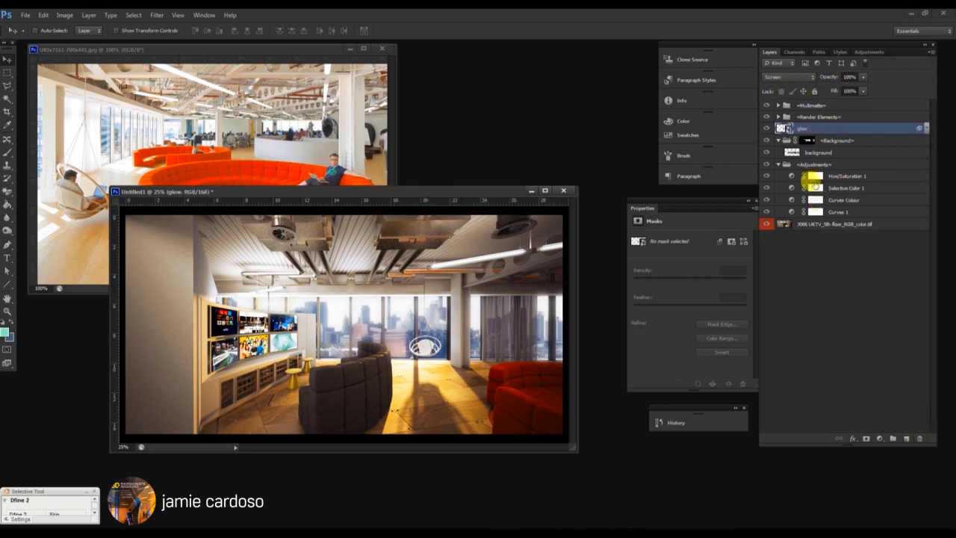
Set the Hue/Saturation 1 adjustment's saturation to -23 while comparing the render with the reference photo
left_click(820, 152)
left_click_drag(298, 191, 323, 208)
left_click(845, 175)
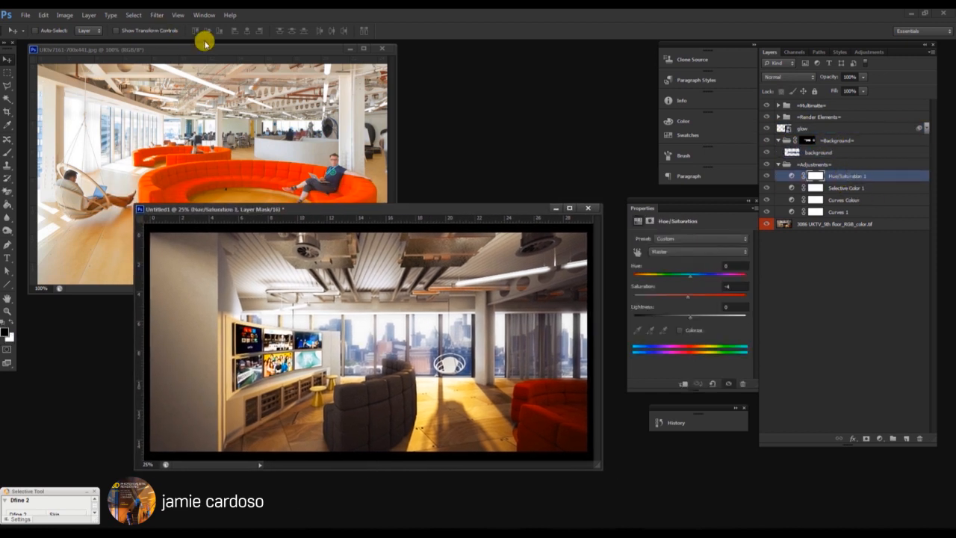
left_click_drag(261, 215, 289, 240)
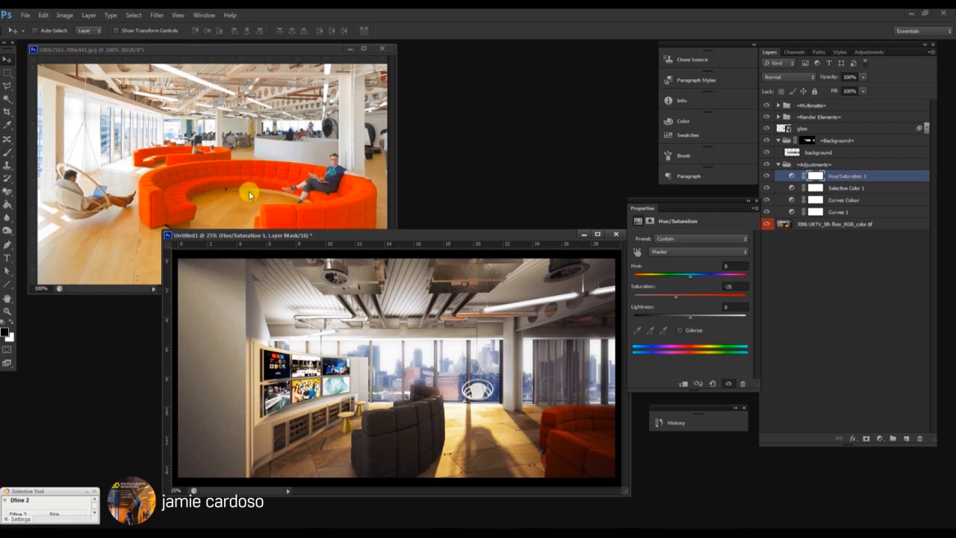
left_click_drag(358, 239, 303, 237)
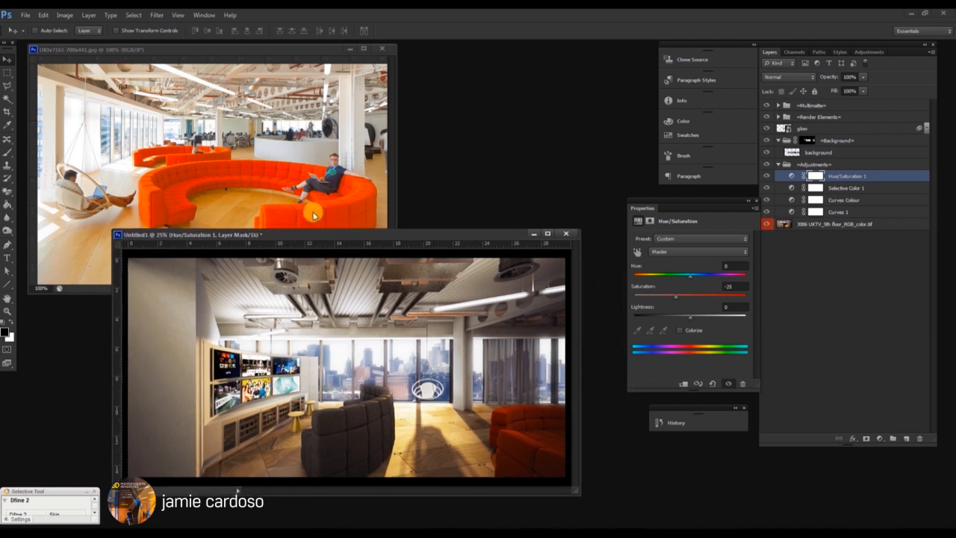
left_click_drag(317, 226, 347, 232)
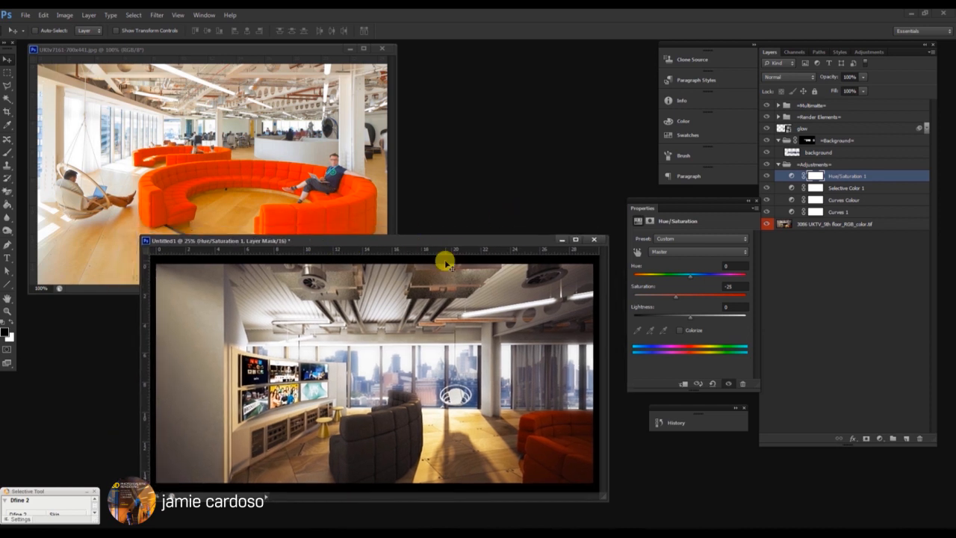
left_click_drag(449, 246, 443, 252)
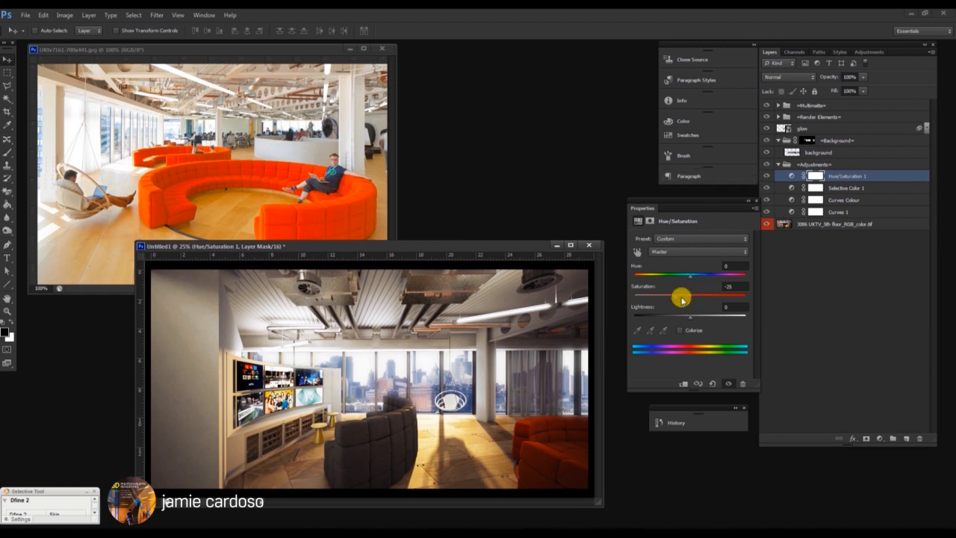
mouse_move(676, 299)
left_mouse_down()
mouse_move(659, 299)
mouse_move(687, 298)
mouse_move(678, 297)
left_mouse_up()
left_click_drag(329, 245, 315, 223)
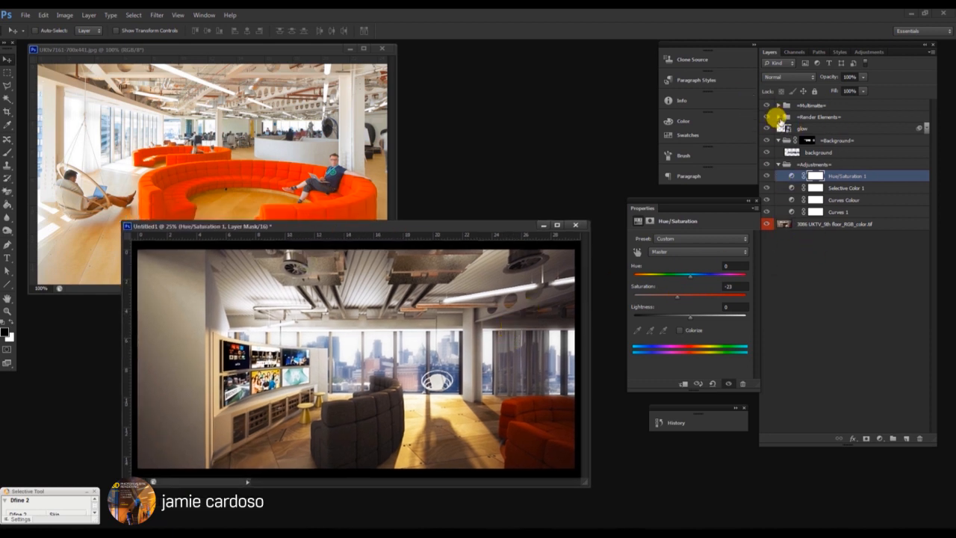
Collapse the =Background= and =Adjustments= groups and create a new layer group directly above the base RGB_color render layer
left_click(778, 140)
left_click(779, 153)
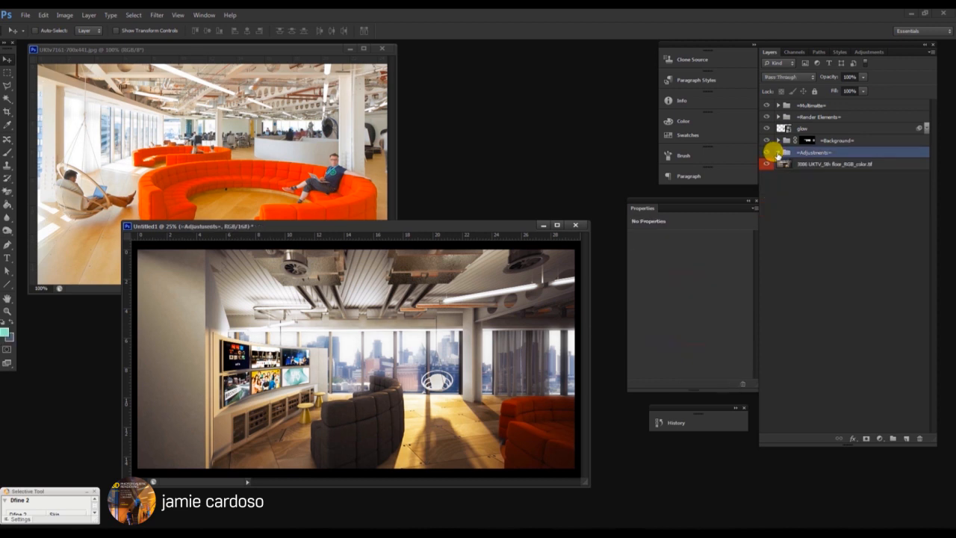
left_click(831, 142)
left_click(835, 163)
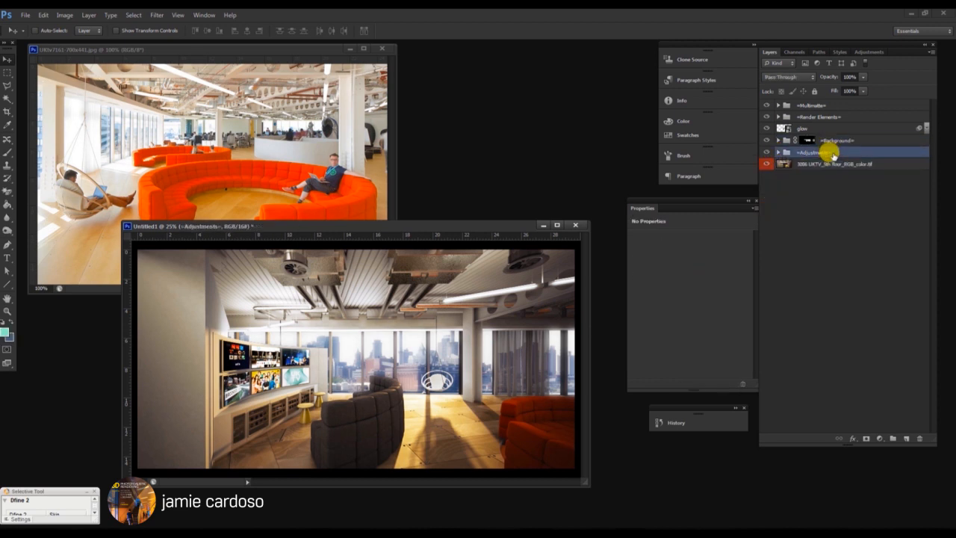
left_click(892, 439)
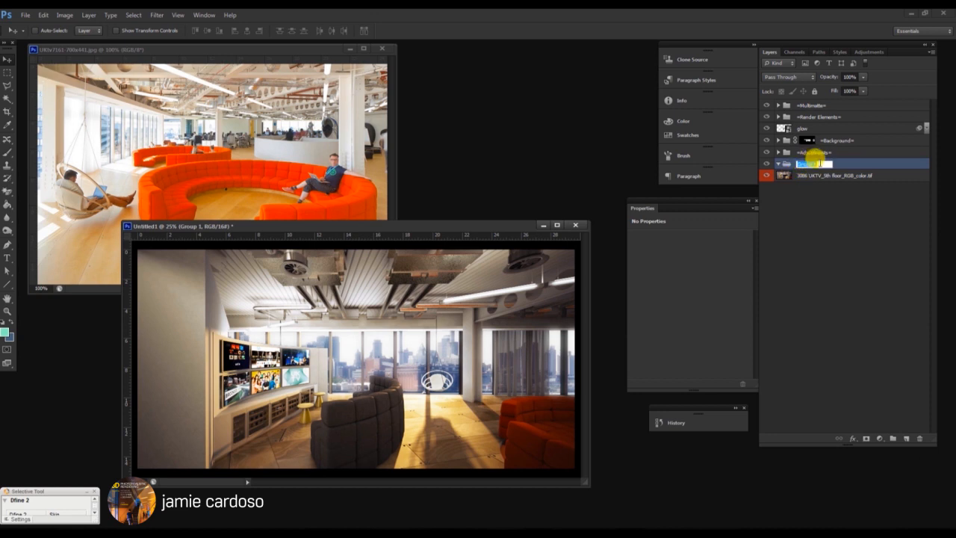
left_click(817, 167)
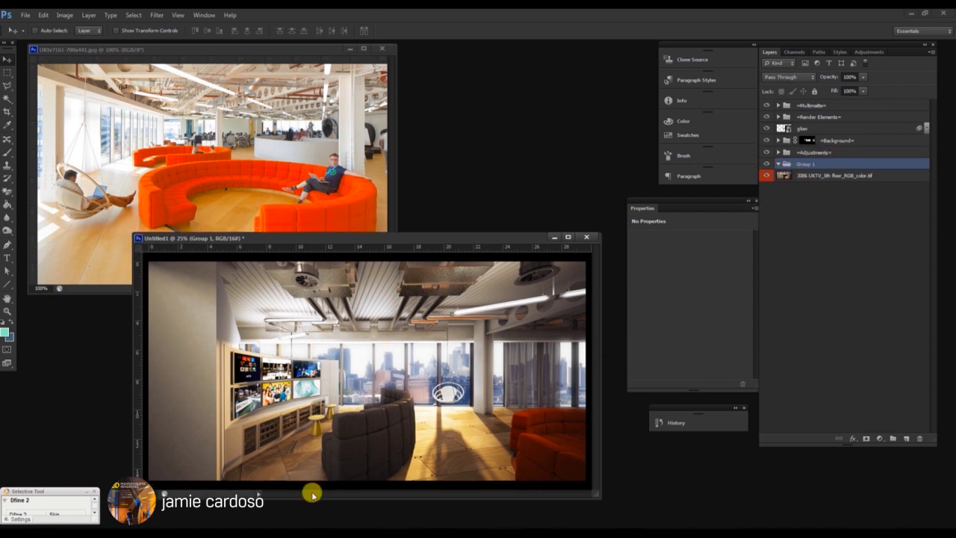
Switch to 3ds Max and create a V-Ray plane light in the Perspective viewport
key("alt+Tab")
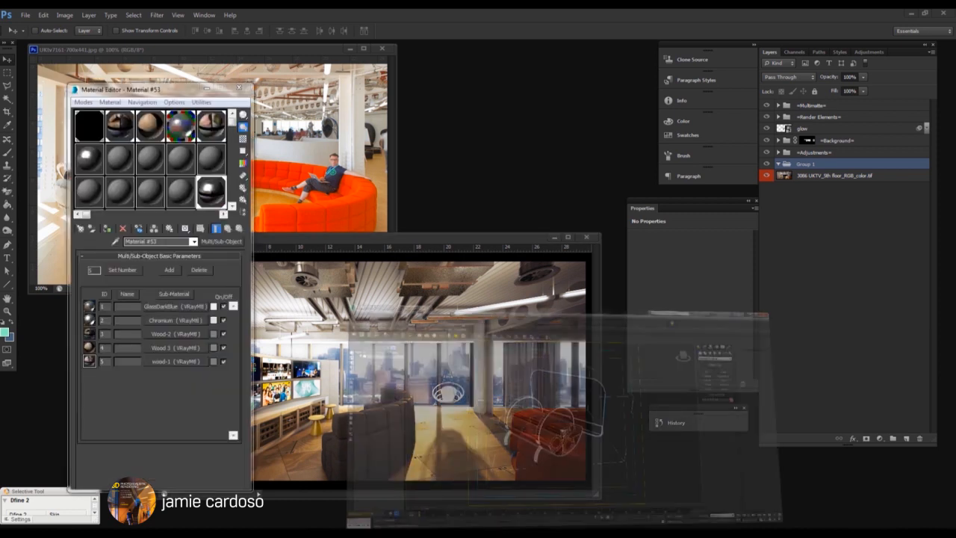
left_click(947, 523)
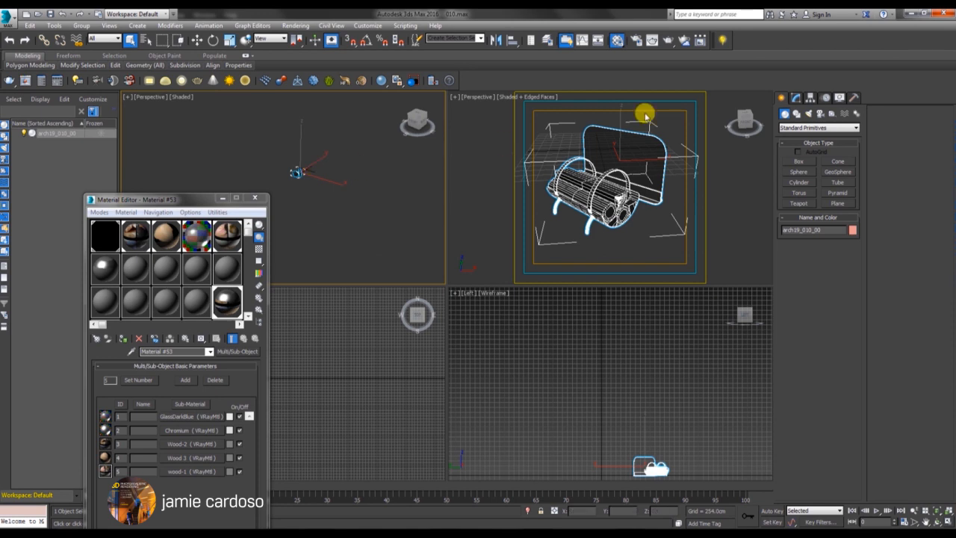
left_click(809, 113)
left_click(799, 127)
left_click(806, 148)
left_click(798, 161)
left_click_drag(330, 203, 401, 213)
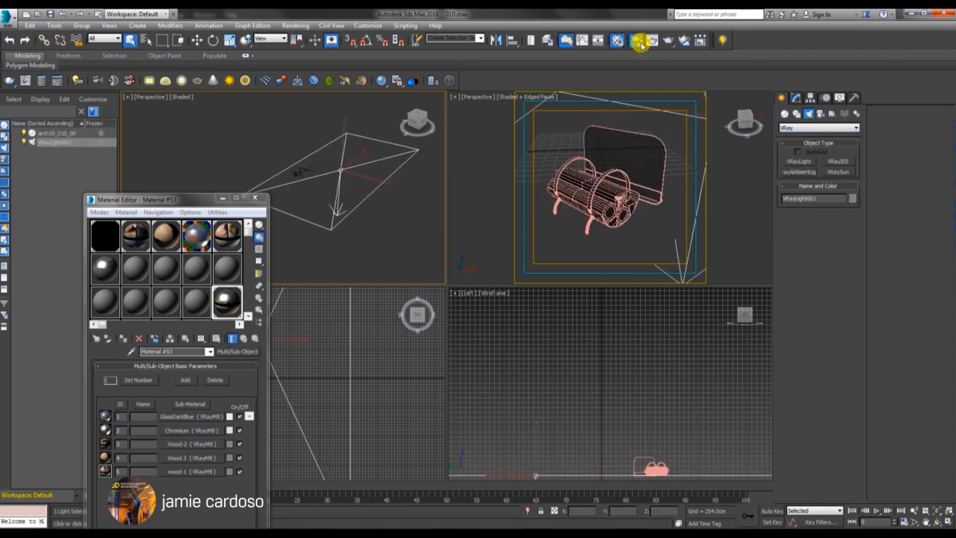
Open the V-Ray render setup and add a VRayLightSelect render element
left_click(636, 40)
left_click_drag(562, 72, 661, 56)
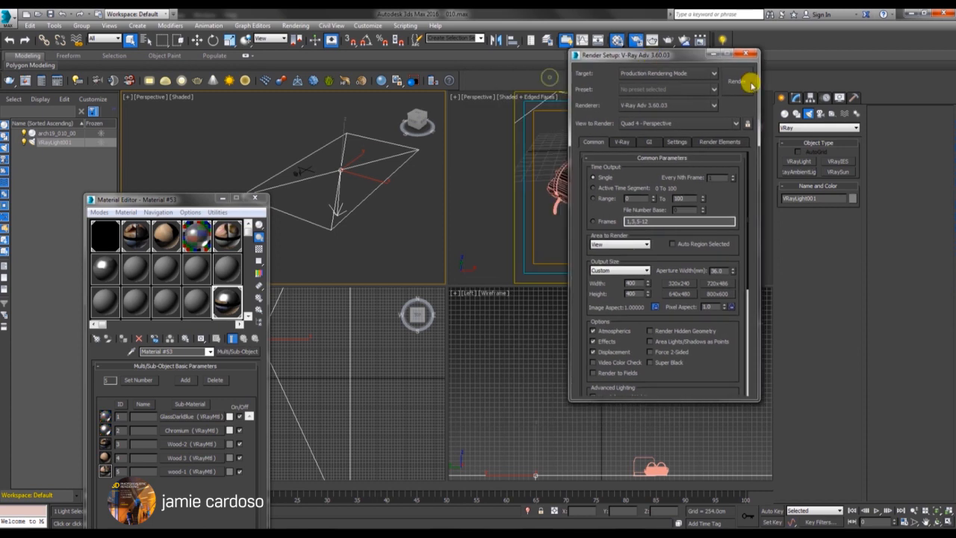
left_click(721, 141)
left_click(603, 181)
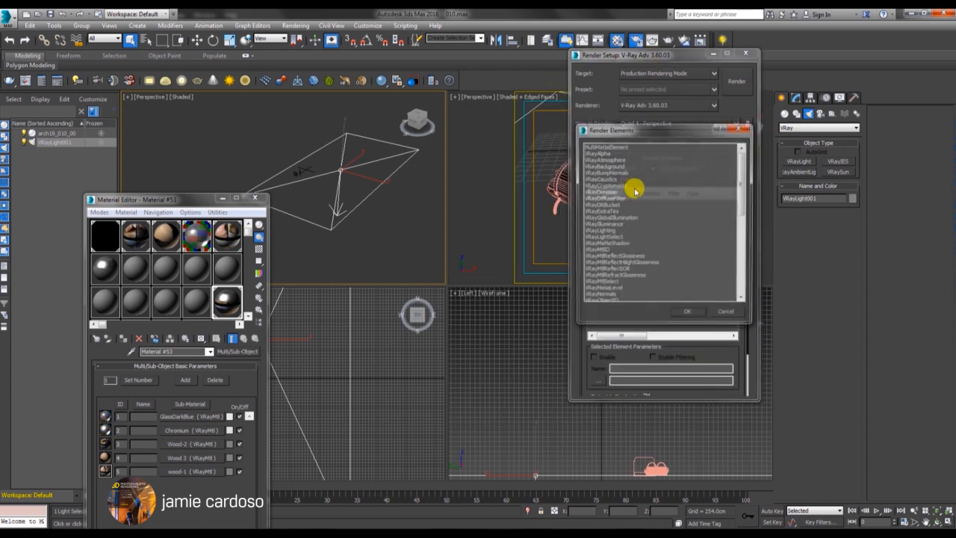
left_click(612, 239)
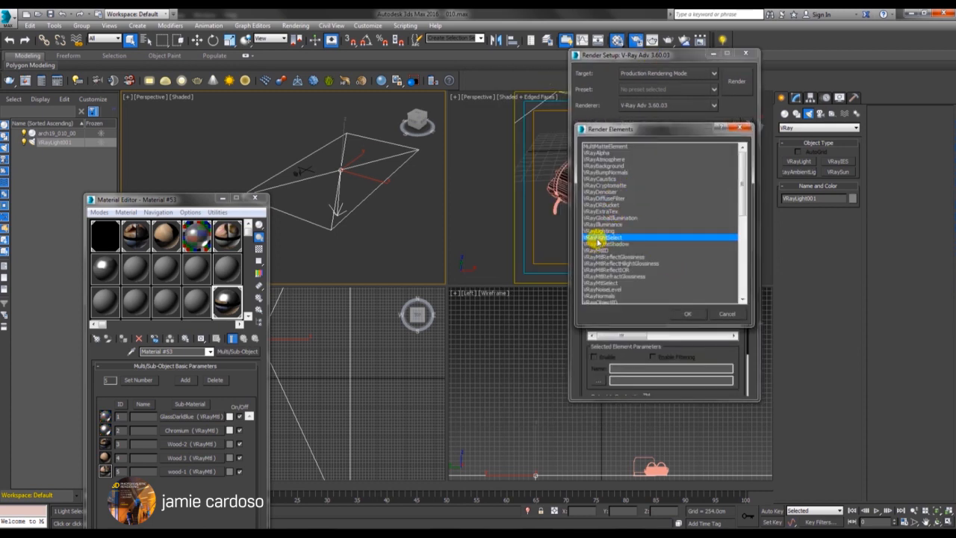
left_click(688, 314)
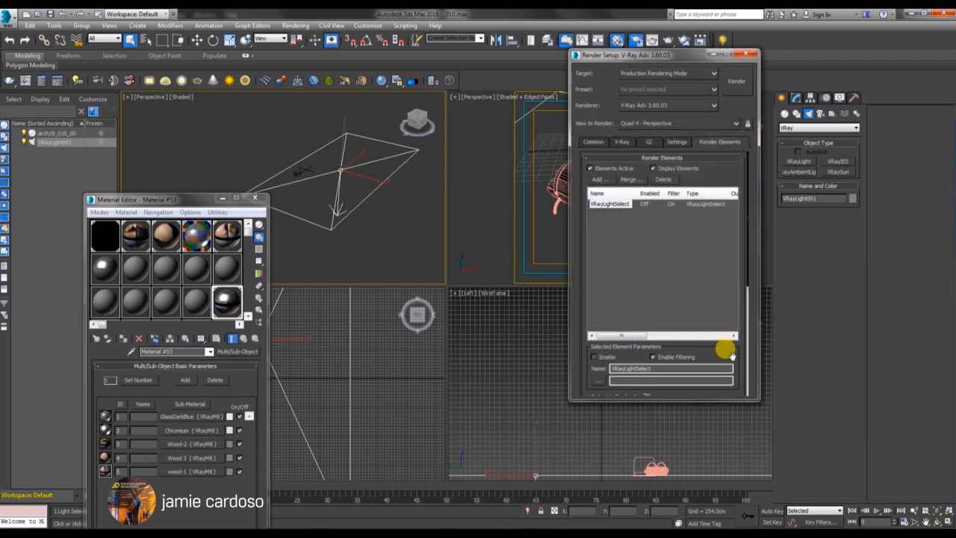
Include VRayLight001 in the VRayLightSelect element's list of lights
left_click_drag(731, 354, 717, 192)
scroll(747, 270, "down", 1)
left_click(728, 276)
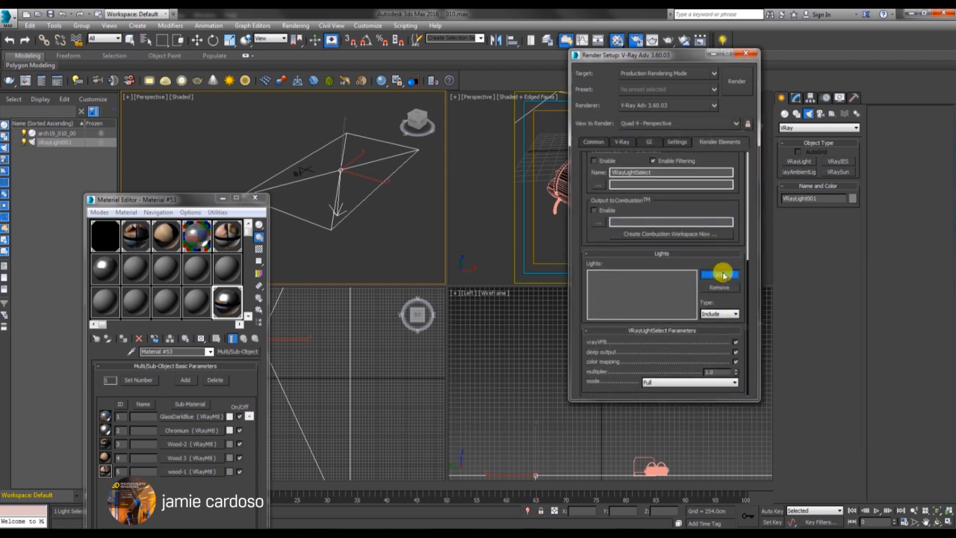
left_click(325, 166)
left_click(608, 274)
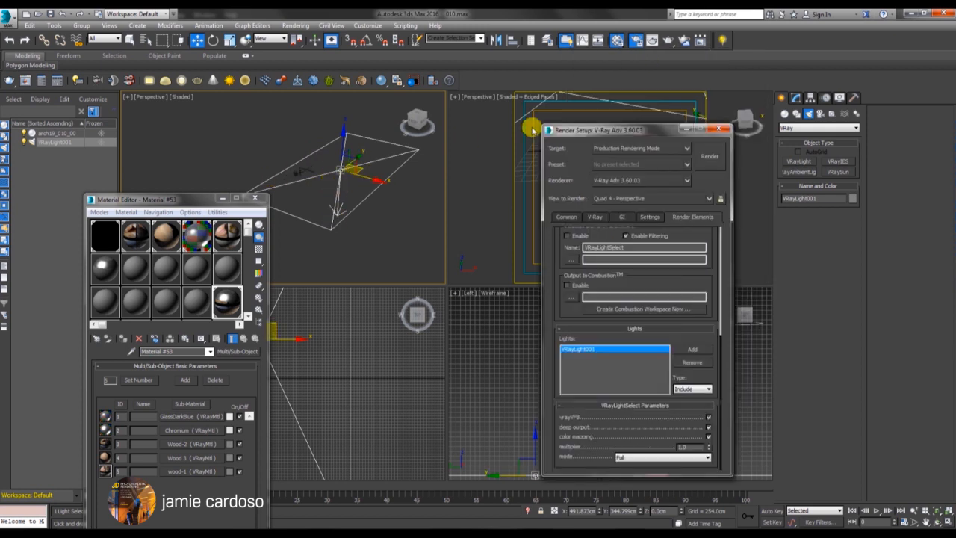
Clone the V-Ray light twice in the Perspective viewport, placing the copies apart as VRayLight002 and VRayLight003
left_click_drag(609, 132, 544, 117)
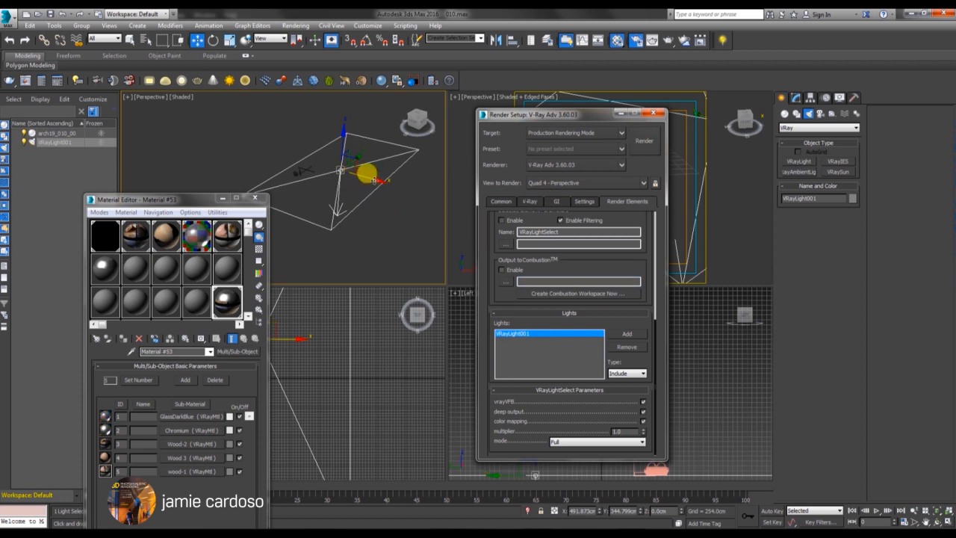
left_click_drag(367, 171, 217, 127)
left_click(479, 315)
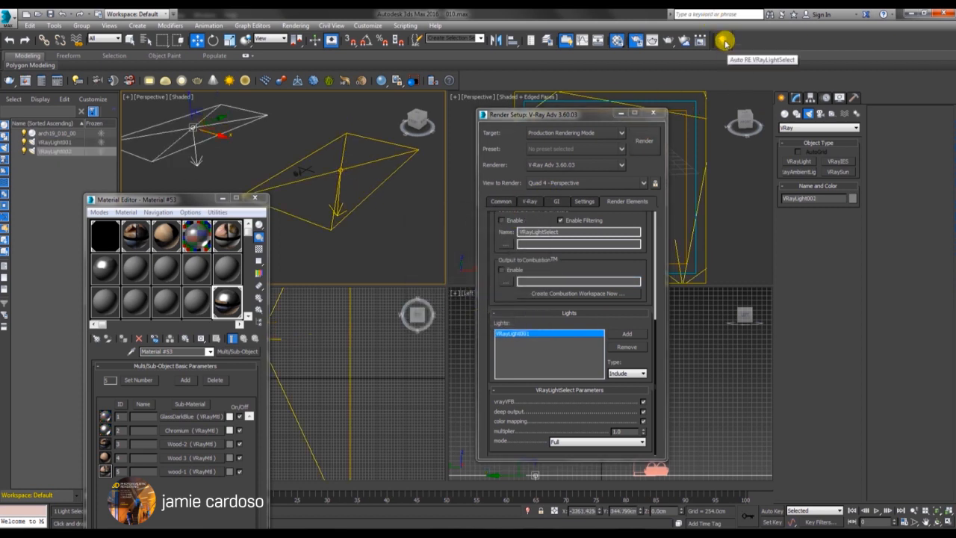
mouse_move(251, 128)
left_mouse_down()
mouse_move(249, 154)
mouse_move(436, 184)
left_mouse_up()
left_click(453, 312)
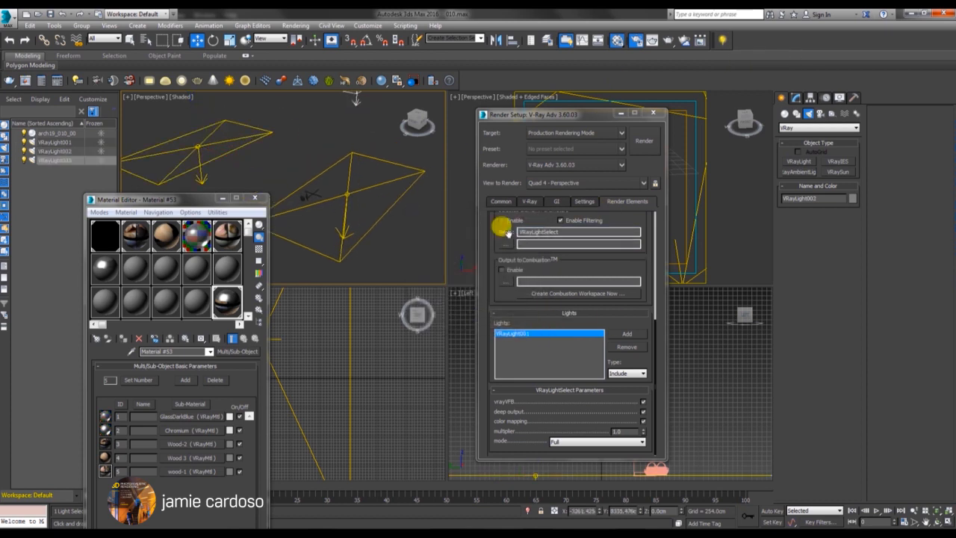
Delete the VRayLightSelect element and generate a separate element for every scene light with the Auto RE VRayLightSelect script
left_click_drag(495, 215, 480, 373)
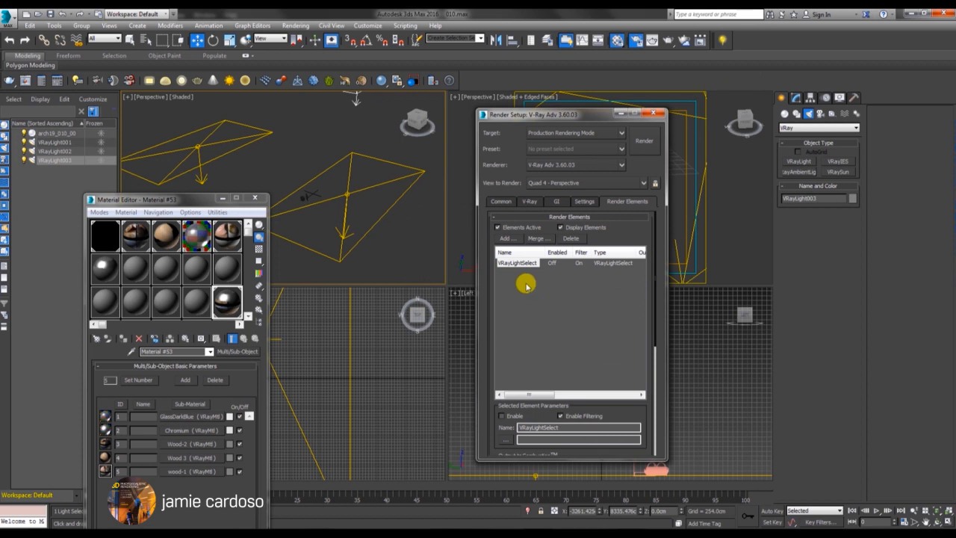
left_click(571, 238)
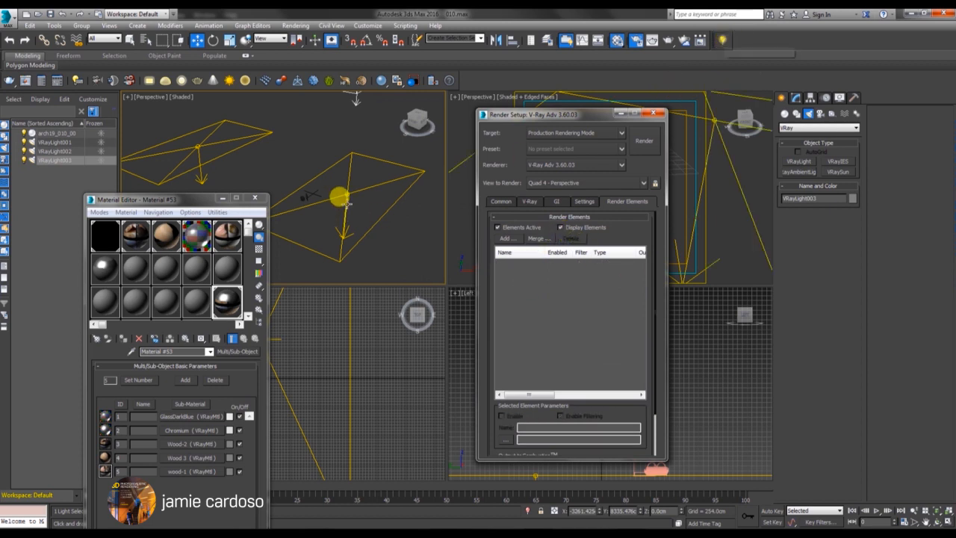
left_click(722, 39)
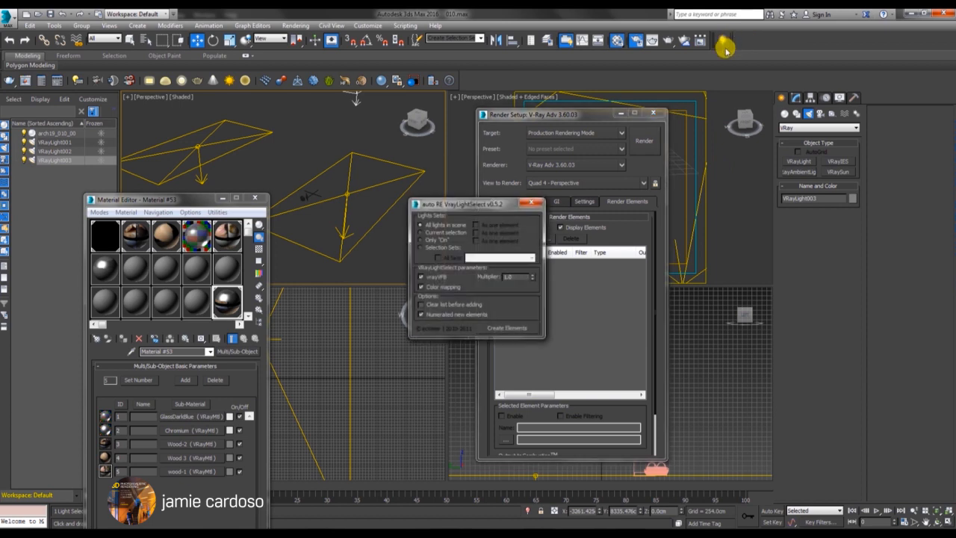
left_click_drag(444, 203, 441, 141)
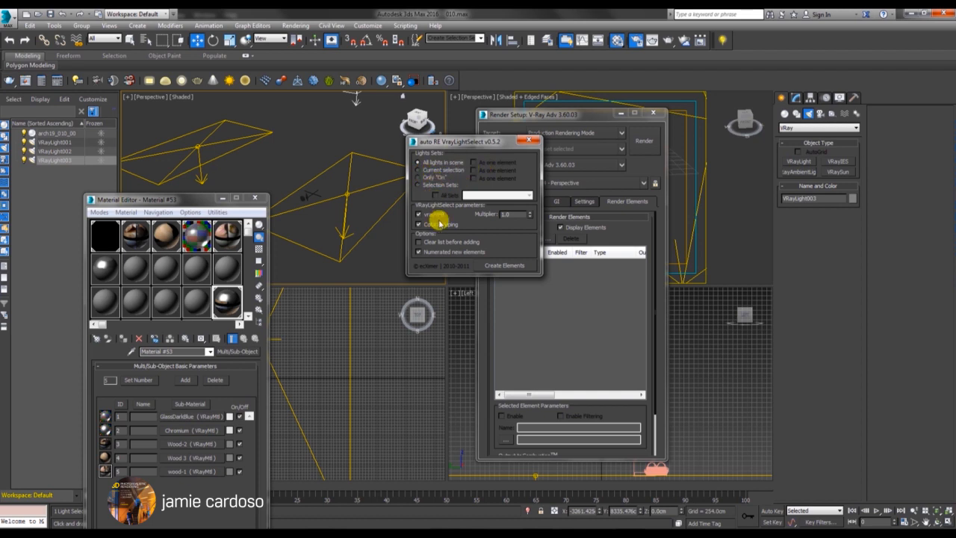
mouse_move(446, 141)
left_mouse_down()
mouse_move(418, 141)
mouse_move(436, 150)
left_mouse_up()
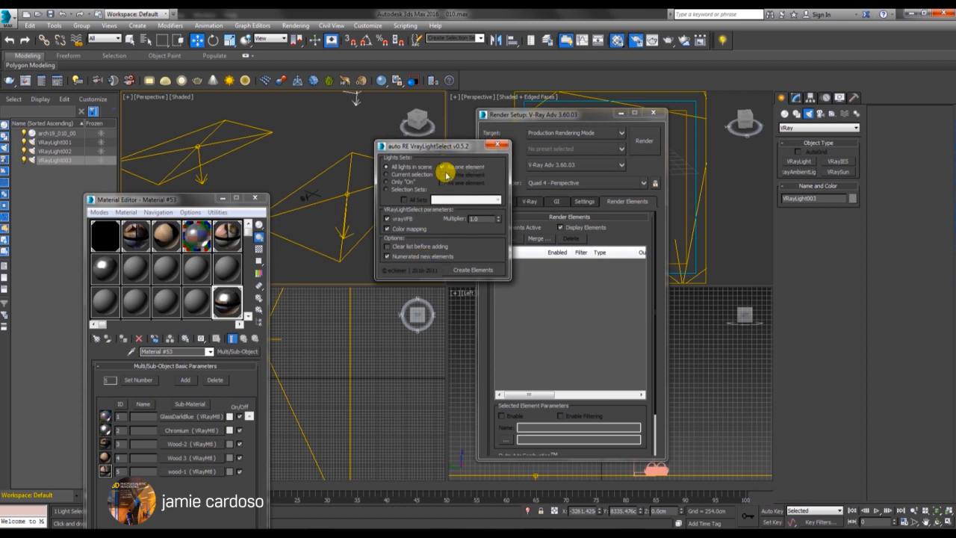
left_click(468, 269)
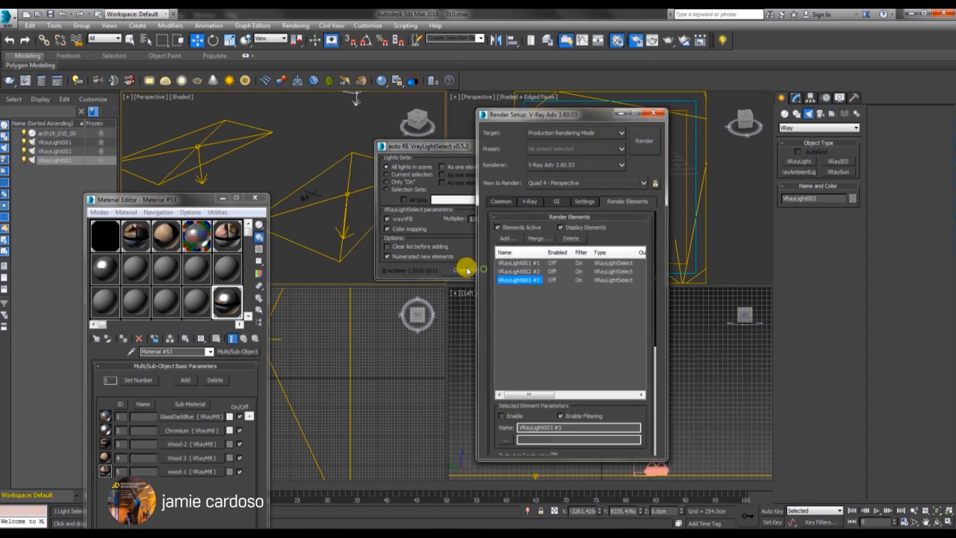
left_click(523, 263)
left_click_drag(437, 149, 357, 138)
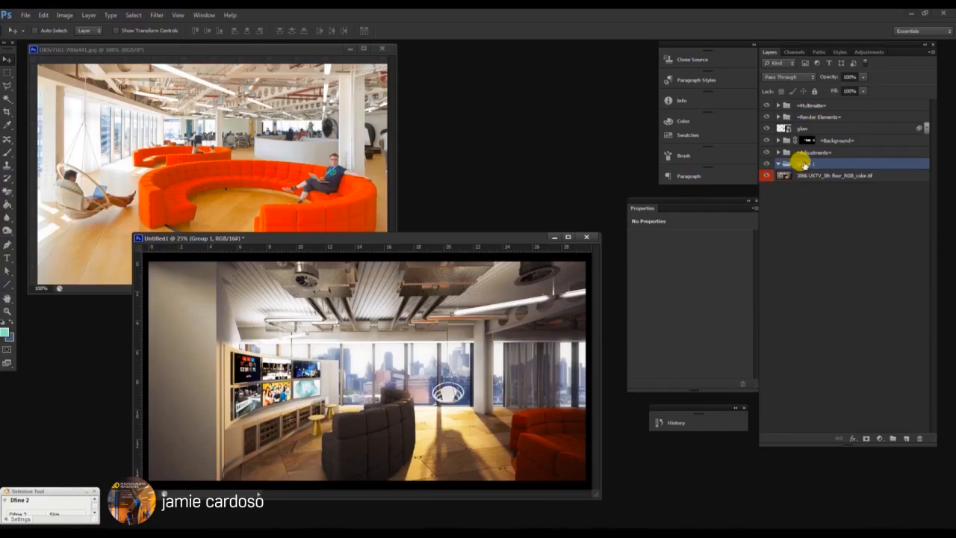
Switch back to Photoshop, name the new group =Light select= and expand the =Render Elements= group
left_click(864, 163)
left_click(810, 117)
left_click(778, 117)
Select the VRayLightSelectSun layer in =Render Elements= and toggle its visibility to inspect the sunlight pass, leaving it shown
left_click(837, 164)
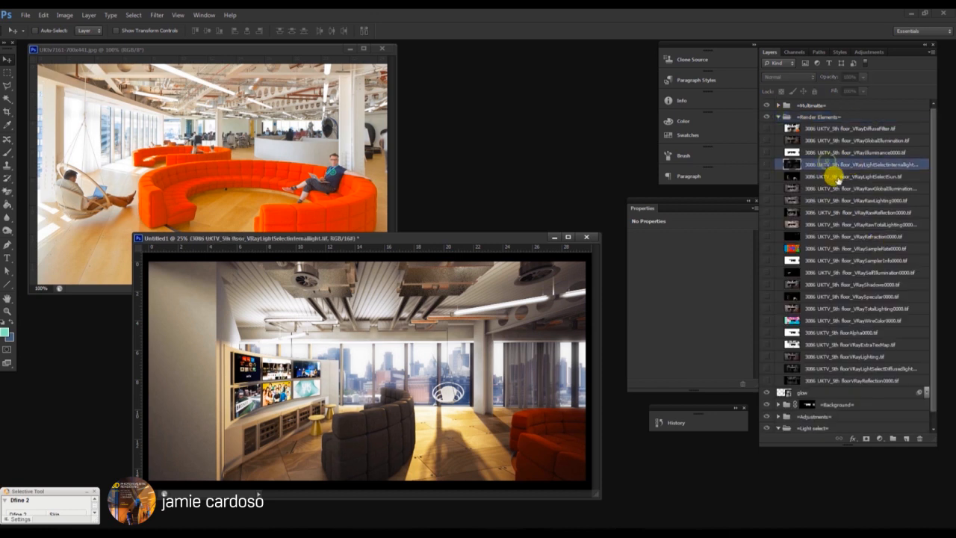
left_click(832, 176)
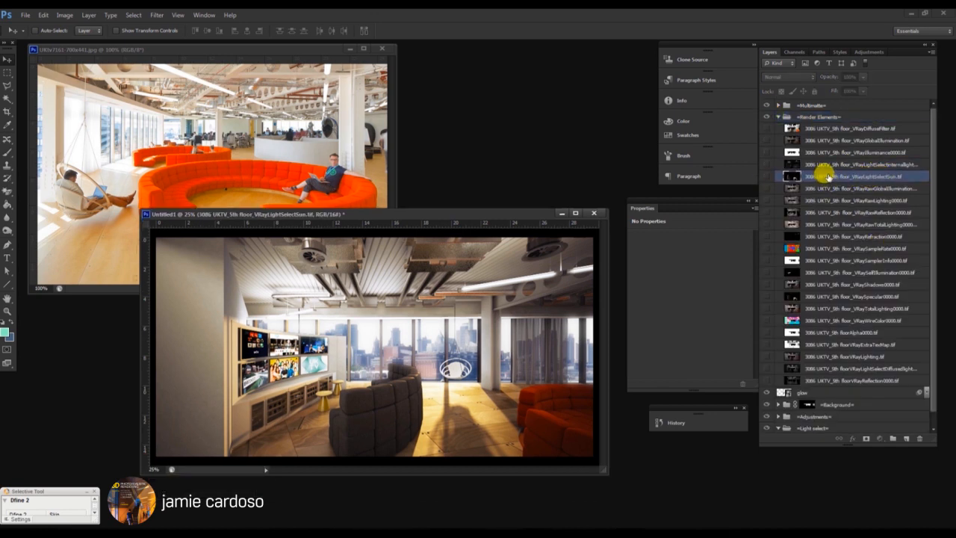
left_click(765, 177)
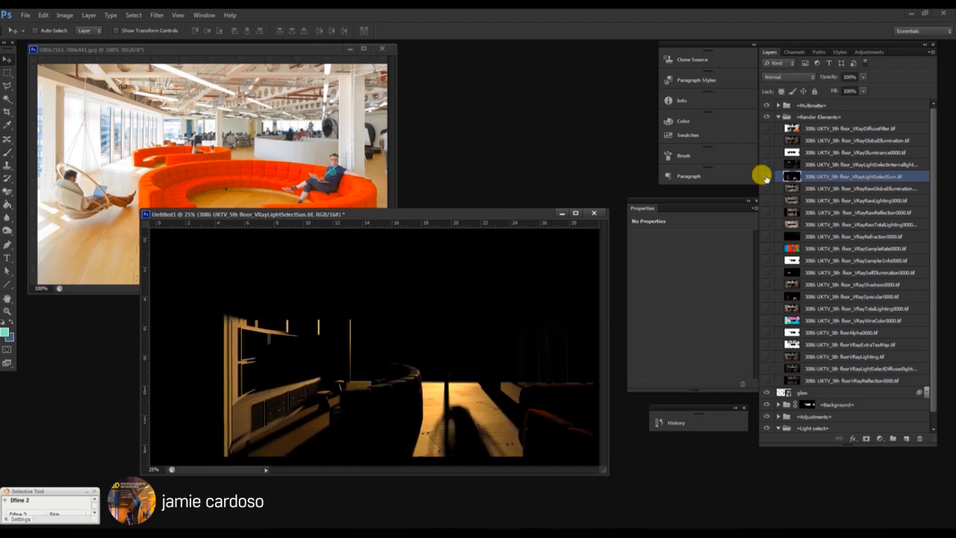
left_click(766, 176)
left_click(766, 176)
scroll(893, 271, "down", 1)
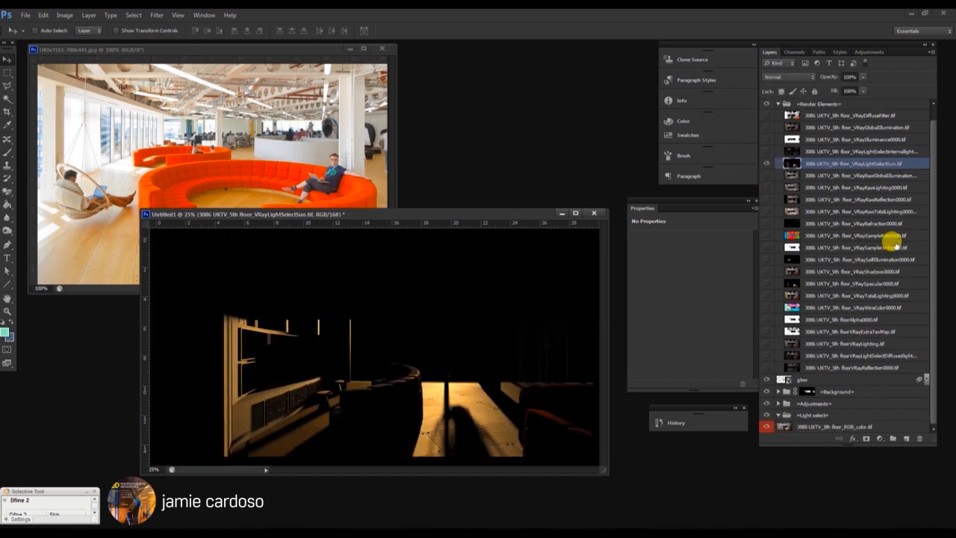
Move the VRayLightSelectSun layer into the Light select group and set its blend mode to Screen
left_click_drag(843, 164, 821, 414)
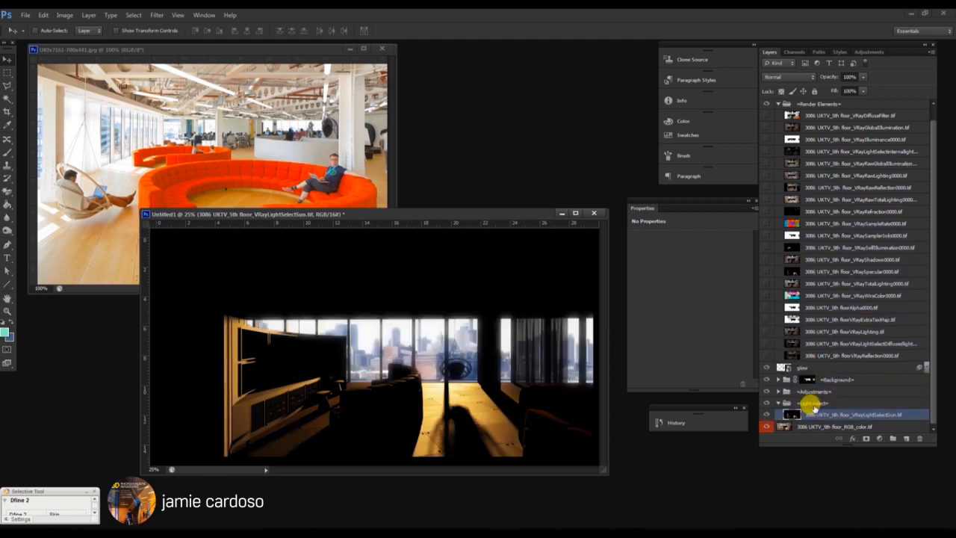
left_click(812, 403)
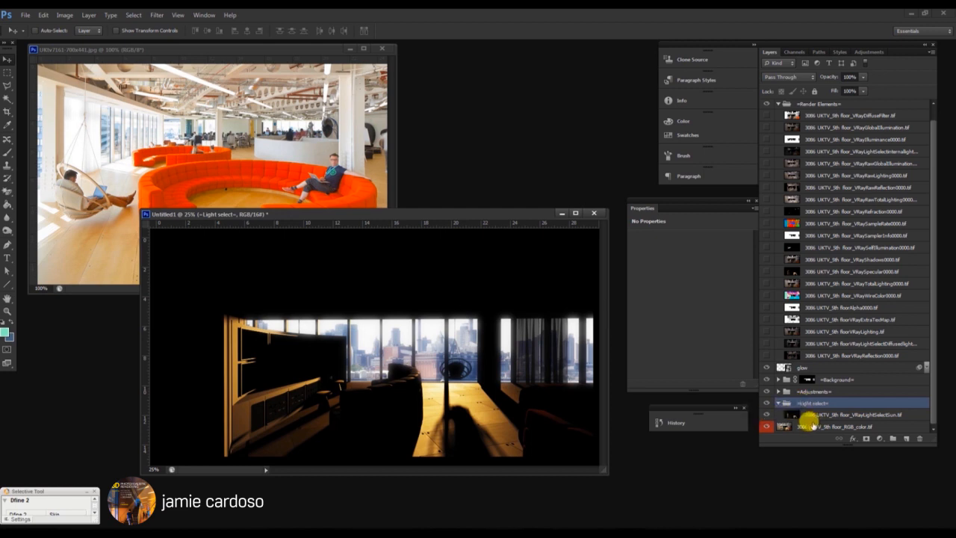
left_click(817, 414)
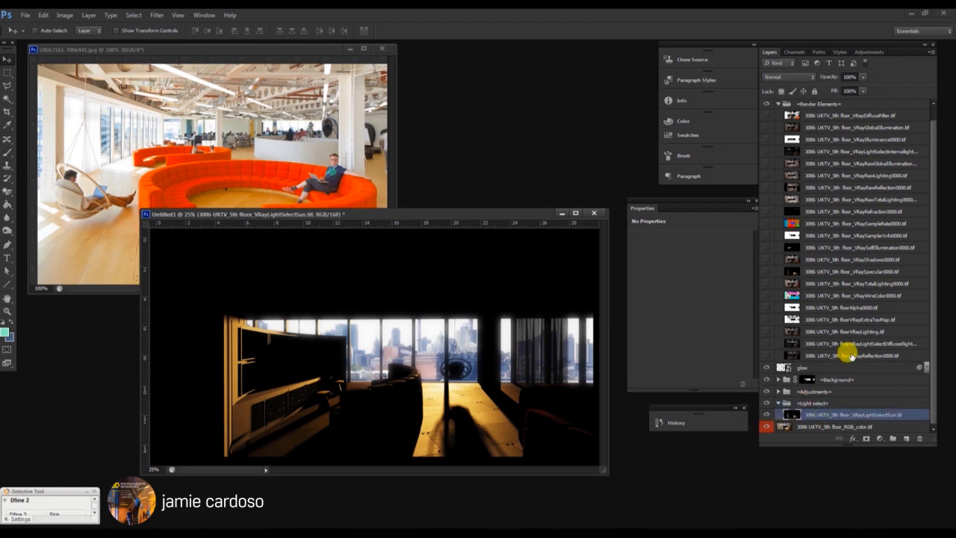
left_click(801, 77)
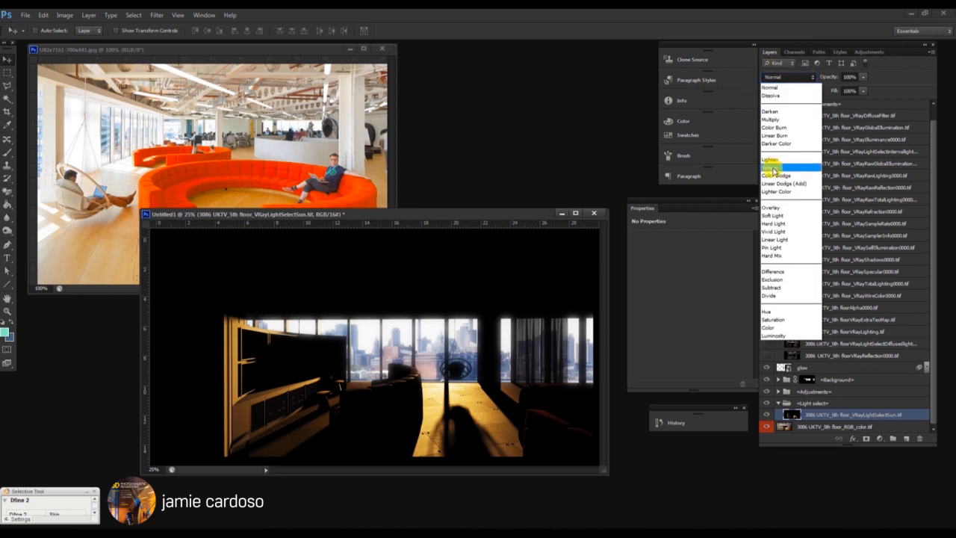
left_click(773, 169)
left_click_drag(478, 211, 475, 169)
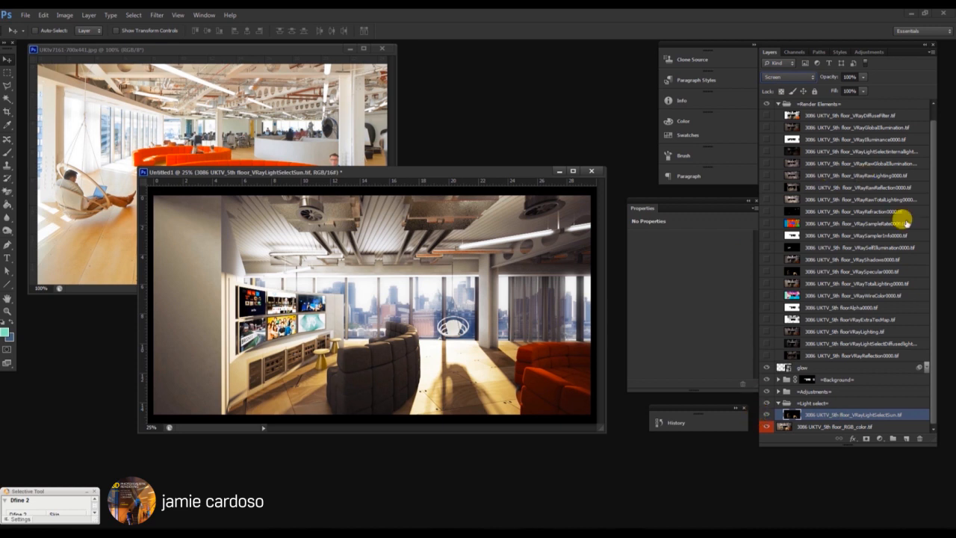
Compare the render with and without the VRayLightSelectSun layer, and lower the layer's opacity to 66%
left_click(767, 415)
left_click(767, 415)
left_click(767, 414)
left_click(767, 414)
left_click(767, 415)
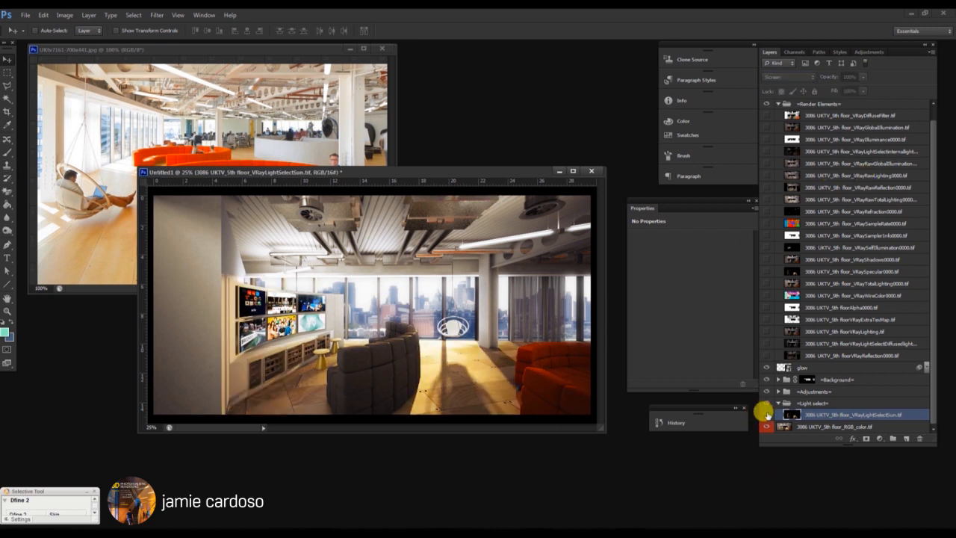
left_click(767, 415)
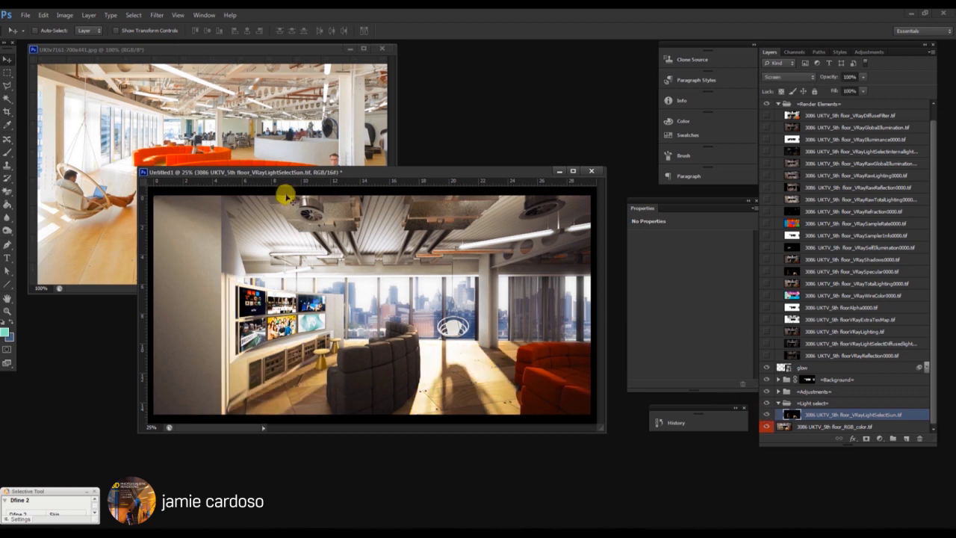
left_click_drag(285, 173, 286, 203)
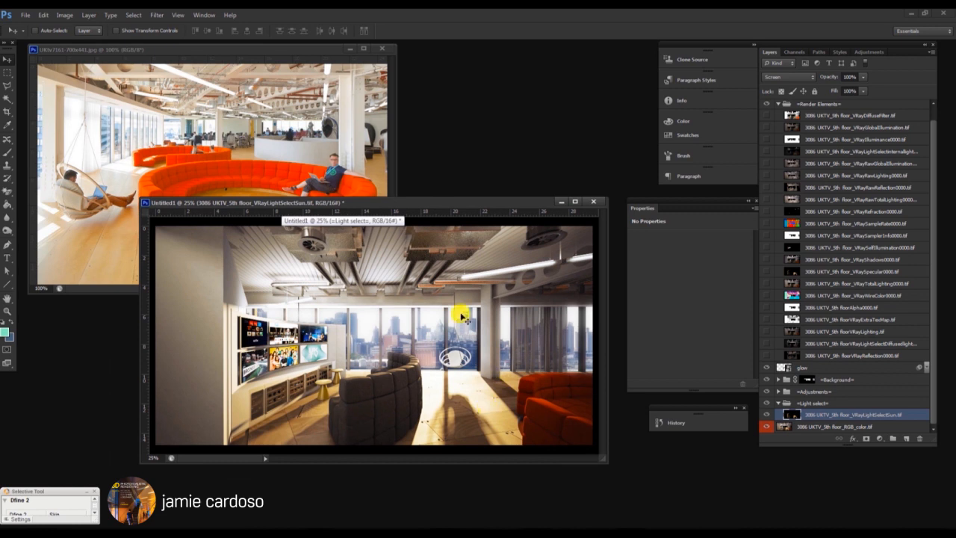
left_click_drag(860, 91, 846, 91)
Preview the VRayLightSelectInternallight layer on its own and move it into the Light select group, below the VRayLightSelectSun layer
scroll(838, 253, "up", 1)
scroll(836, 255, "down", 1)
scroll(934, 134, "up", 1)
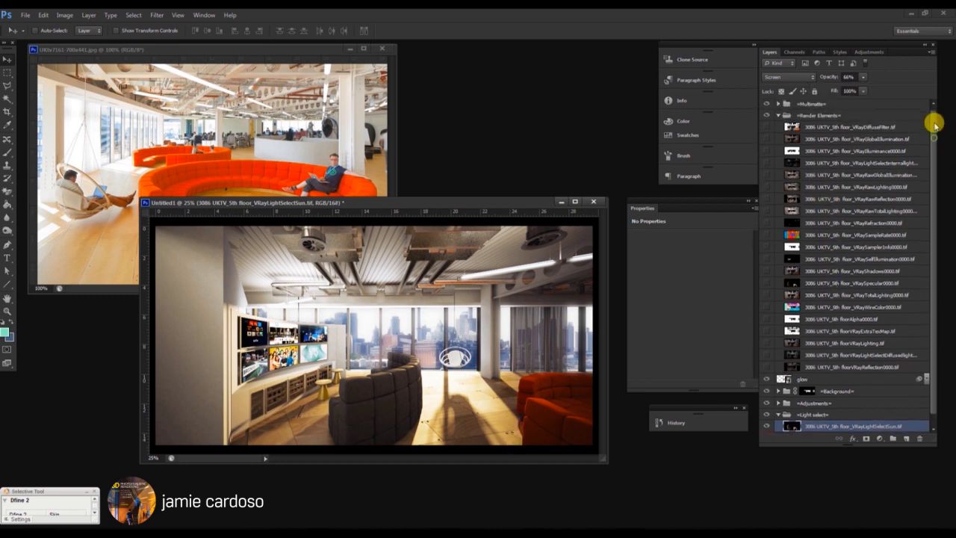
left_click(866, 165)
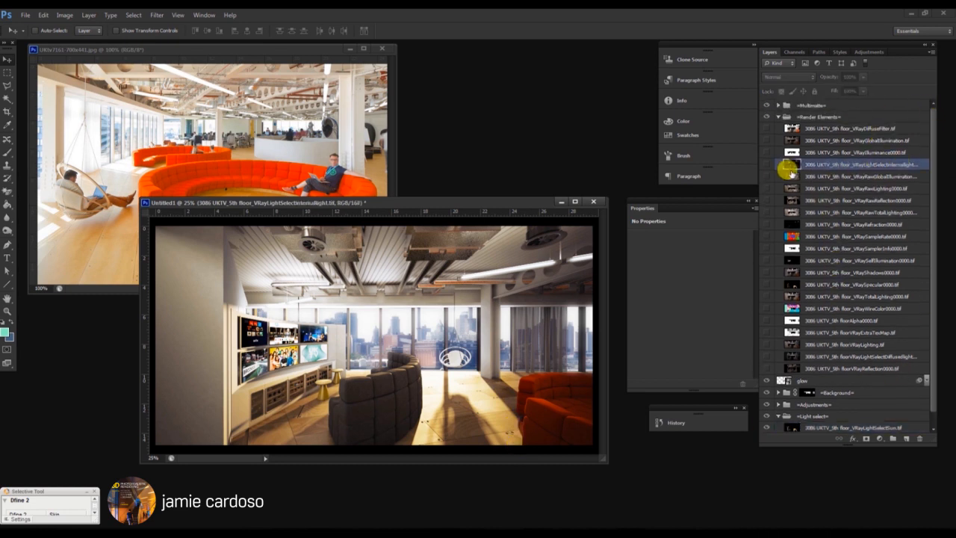
left_click(767, 164, "alt")
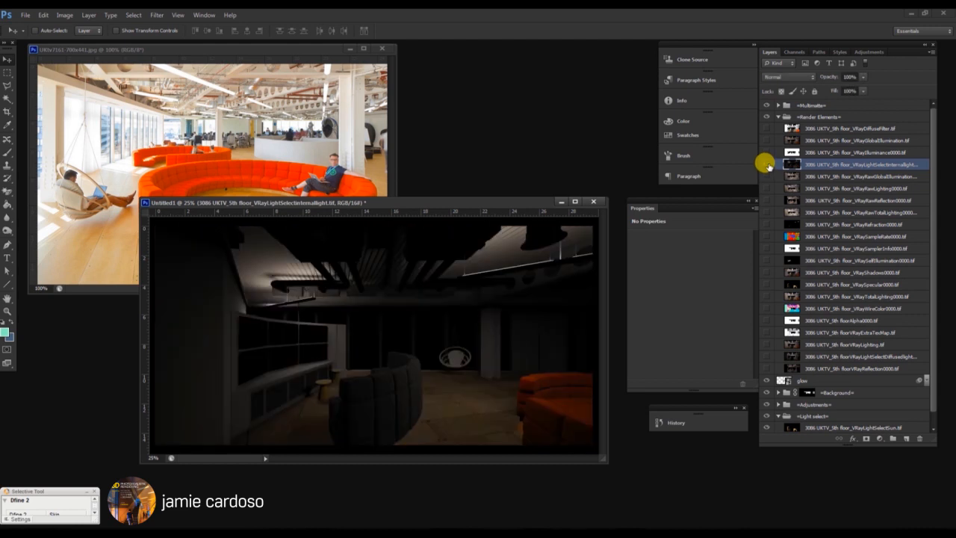
left_click(767, 164, "alt")
left_click_drag(843, 169, 799, 404)
left_click(766, 402, "alt")
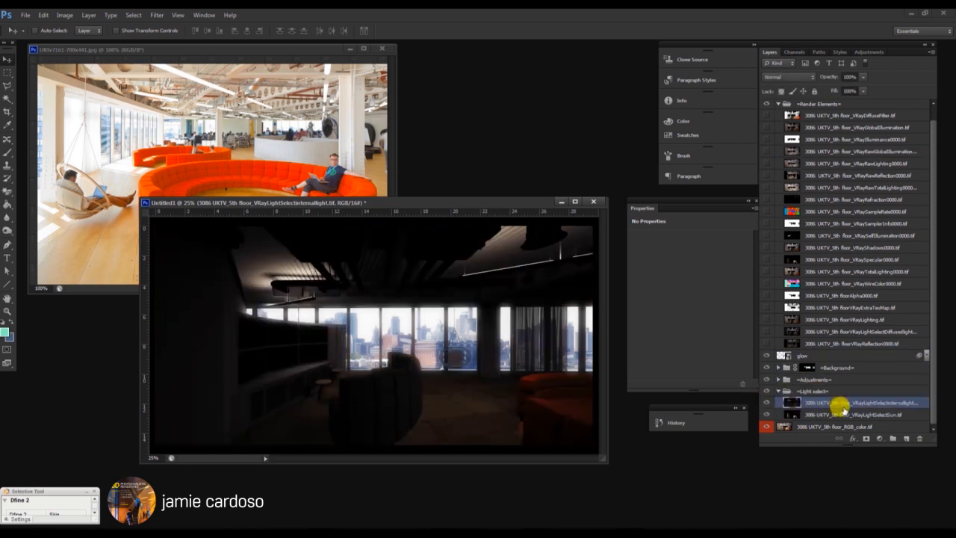
left_click_drag(853, 405, 872, 413)
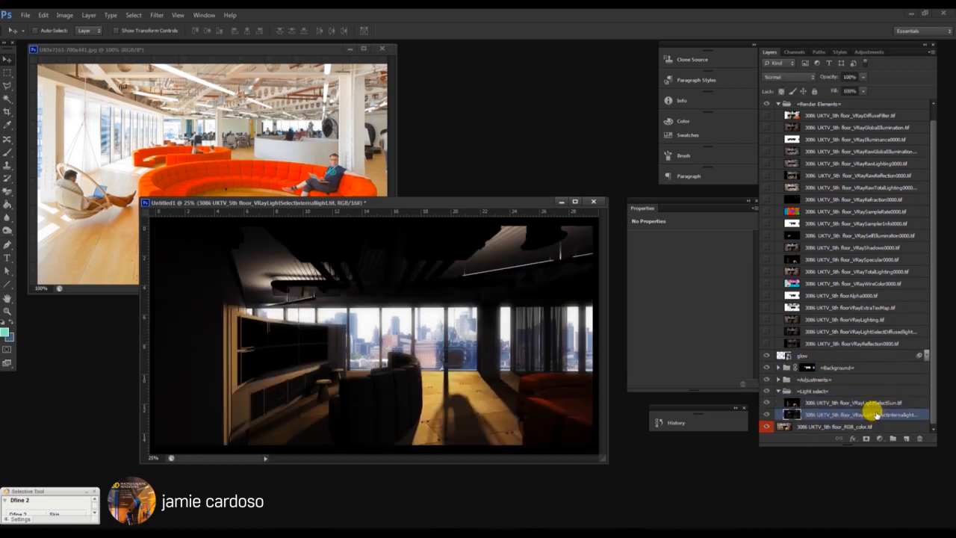
Set the VRayLightSelectInternallight layer's blend mode to Screen
left_click(782, 80)
left_click(871, 409)
left_click(781, 77)
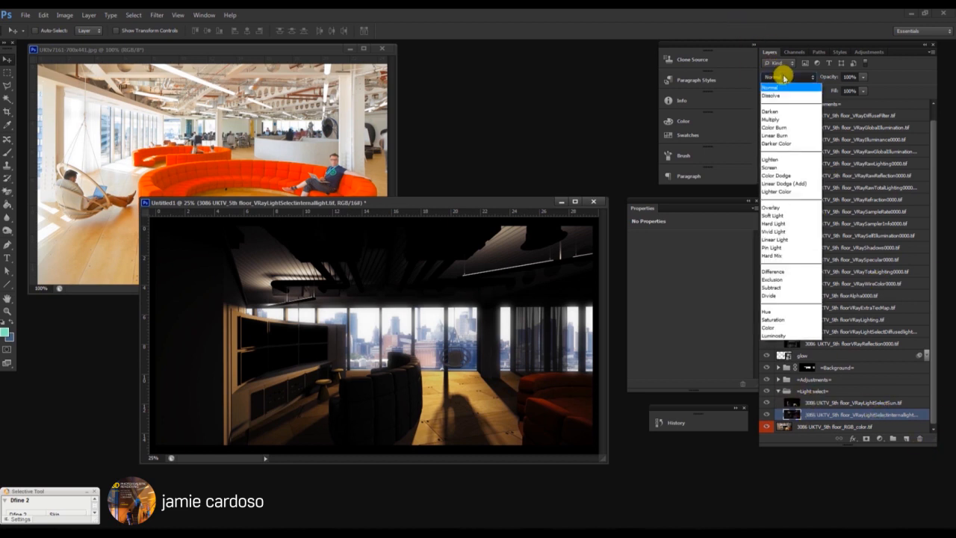
left_click(782, 168)
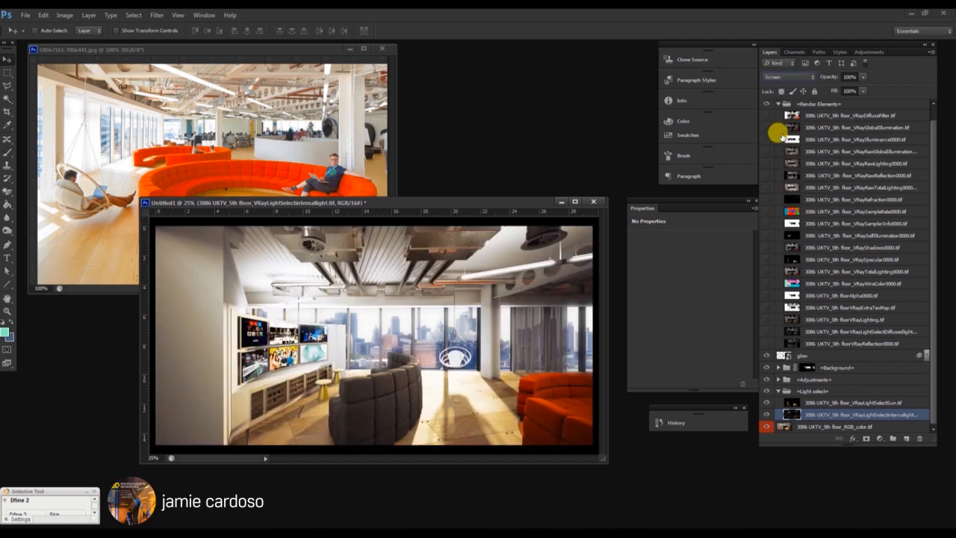
left_click(822, 403)
left_click(841, 414)
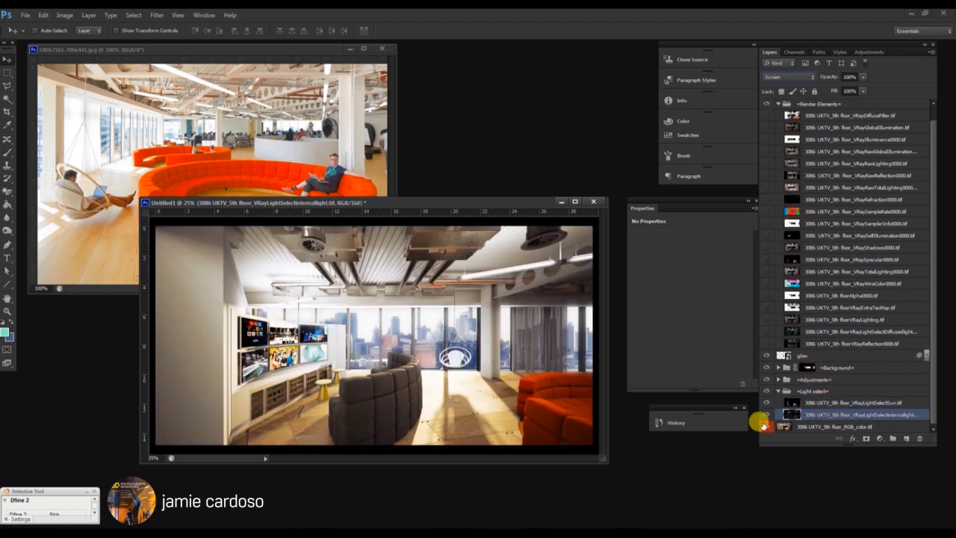
Compare the render with and without the VRayLightSelectInternallight layer by repeatedly hiding and showing it
left_click(767, 414)
left_click(766, 414)
left_click(766, 414)
left_click(766, 414)
left_click(766, 415)
left_click(766, 414)
left_click(766, 415)
left_click(766, 415)
left_click(766, 415)
left_click(766, 416)
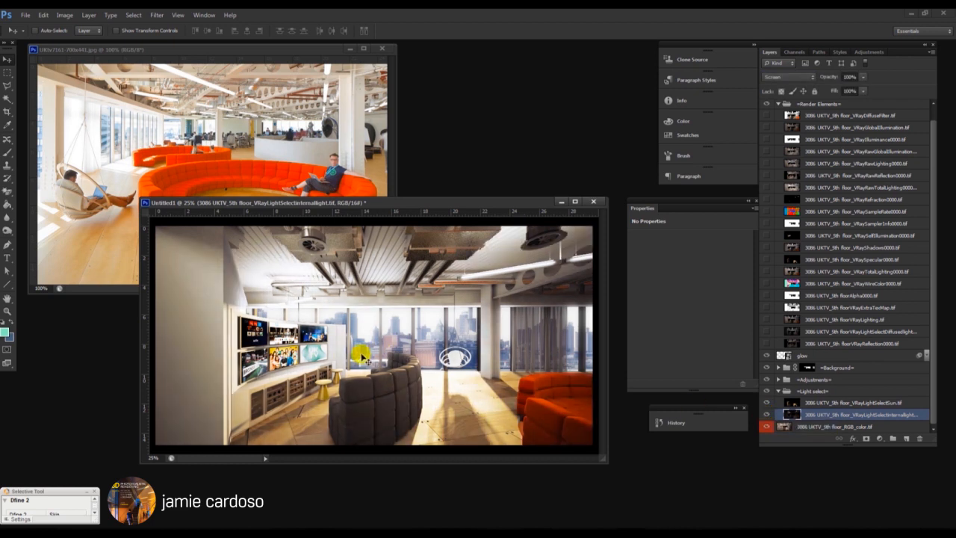
left_click(767, 415)
left_click(767, 415)
left_click(766, 415)
left_click(766, 414)
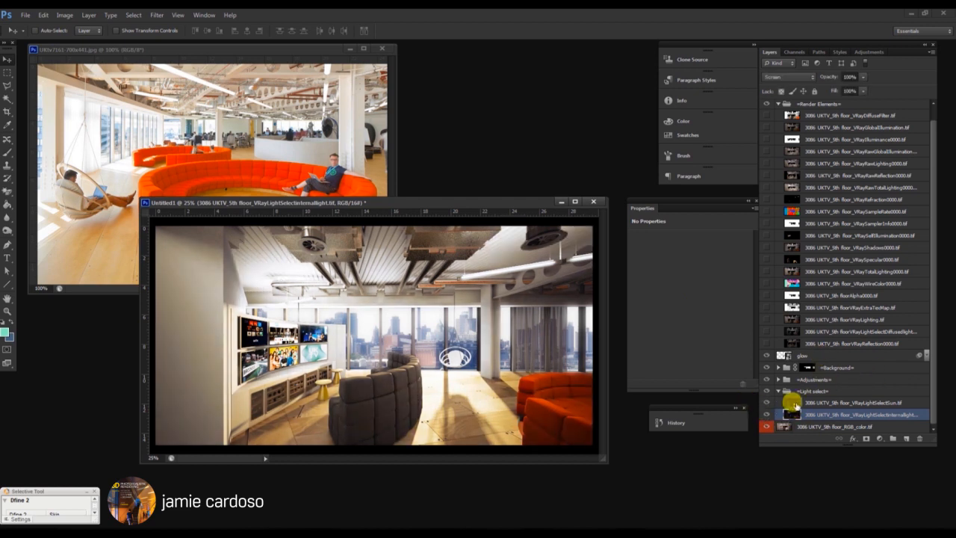
Add a Photo Filter adjustment using Cooling Filter (82) above the VRayLightSelectInternallight layer and clip it to that layer
left_click(878, 439)
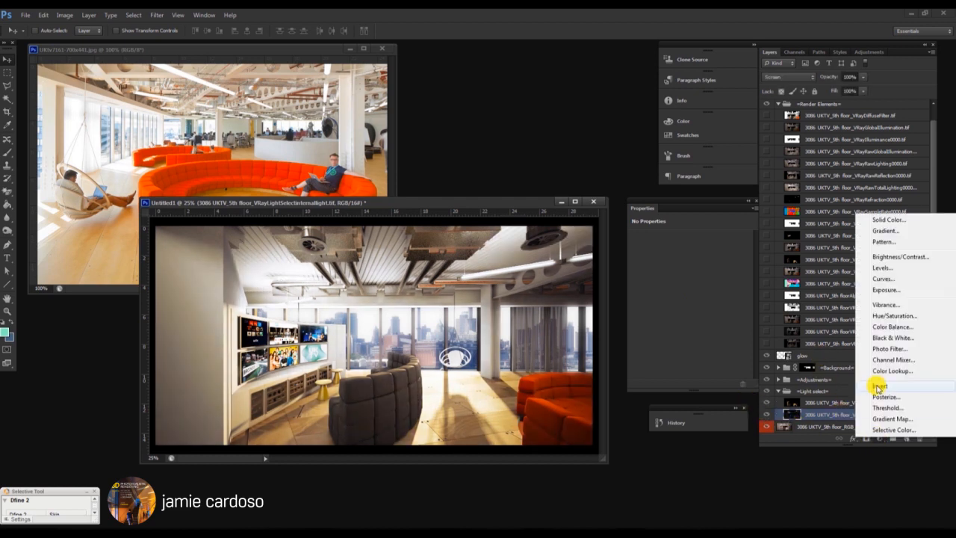
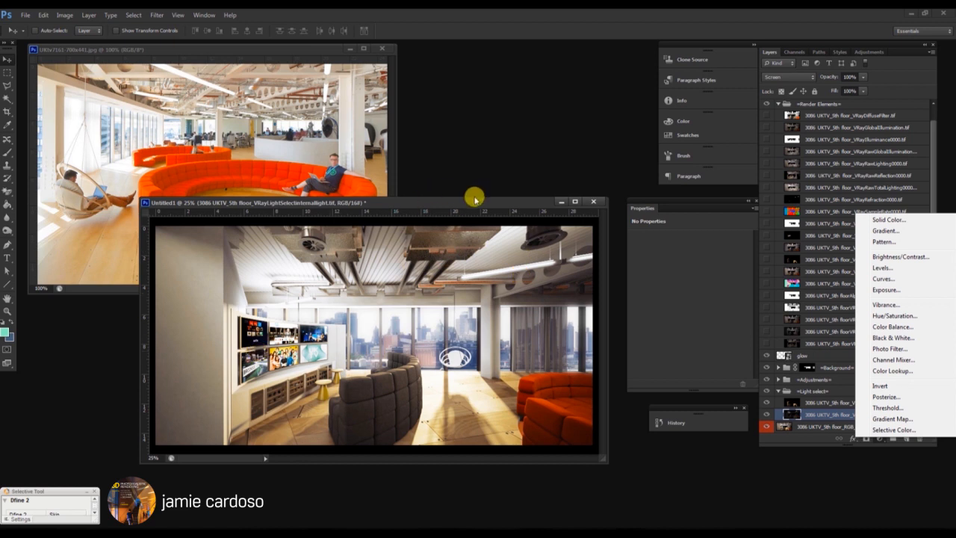
left_click(822, 441)
left_click(881, 441)
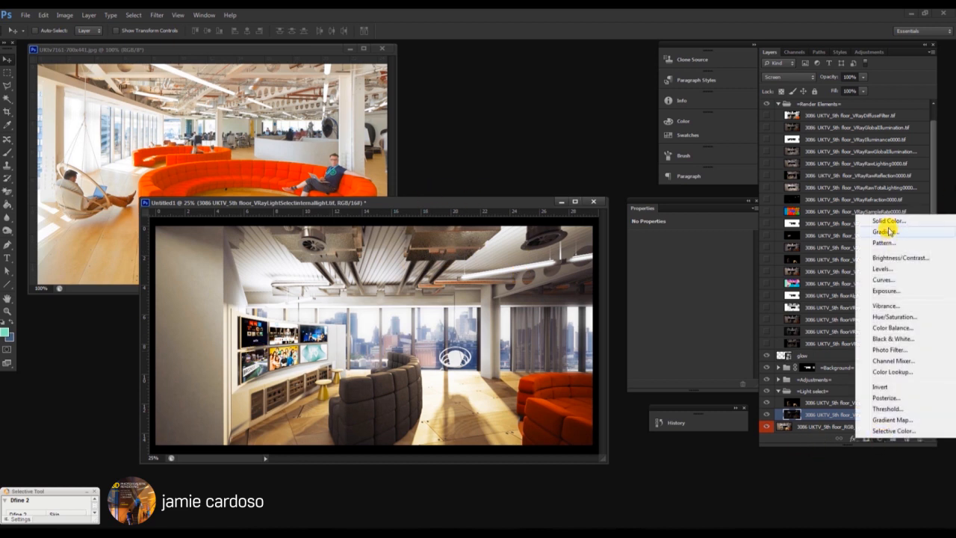
left_click(889, 350)
left_click(701, 238)
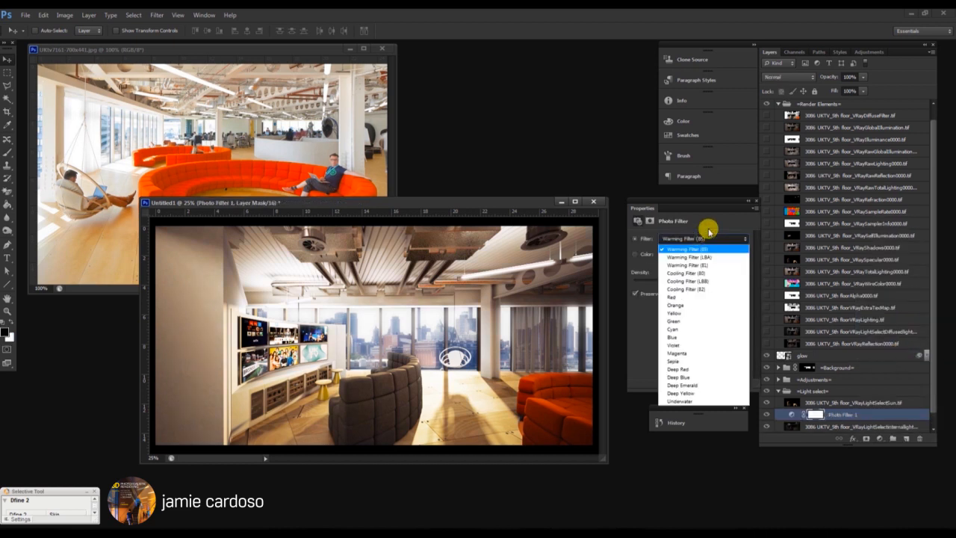
left_click(685, 288)
scroll(860, 380, "down", 1)
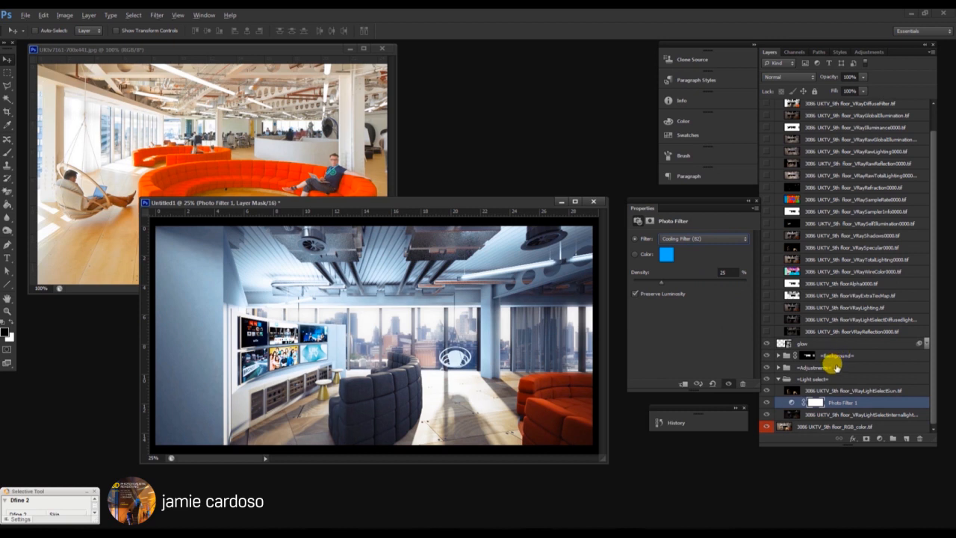
left_click(887, 405, "alt")
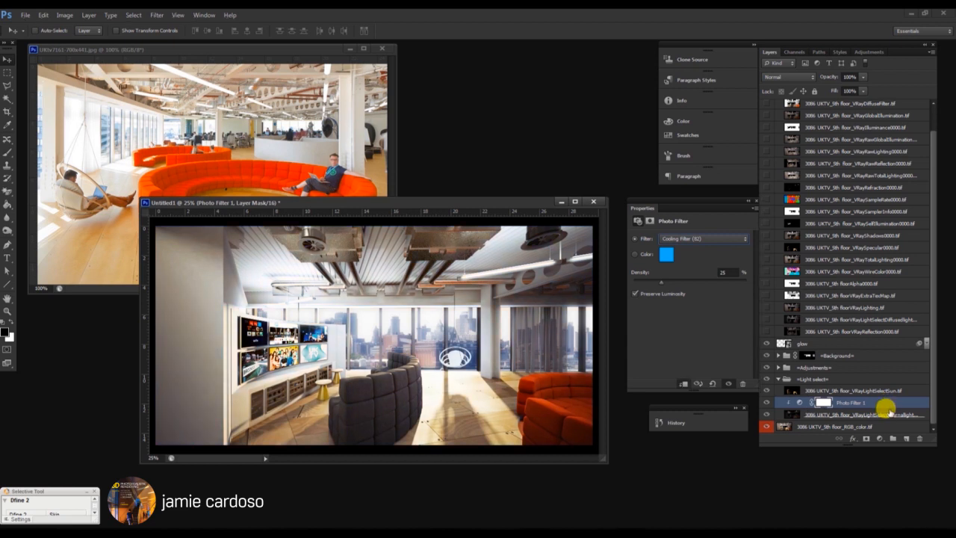
Check the effect of the internal light layer and its clipped Photo Filter by toggling their visibility
left_click(859, 415)
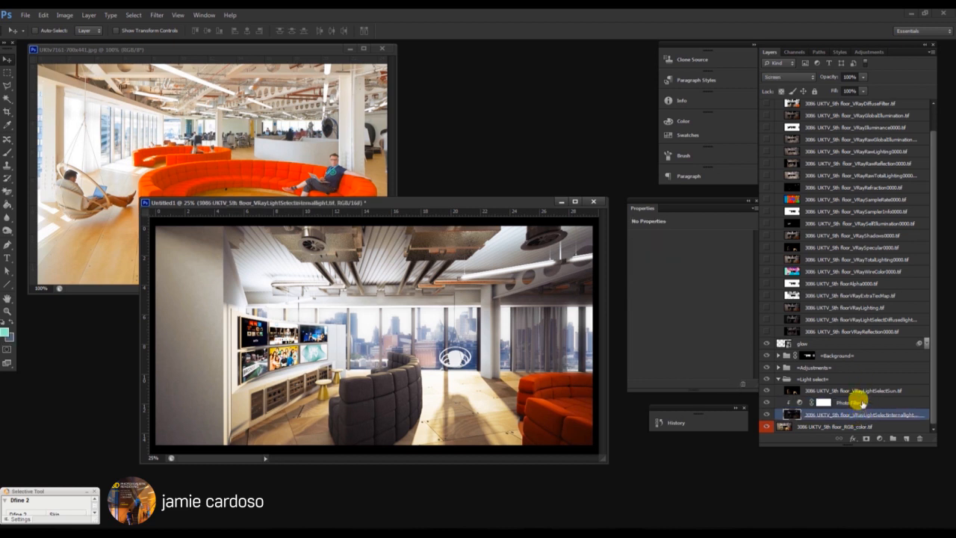
left_click(861, 403)
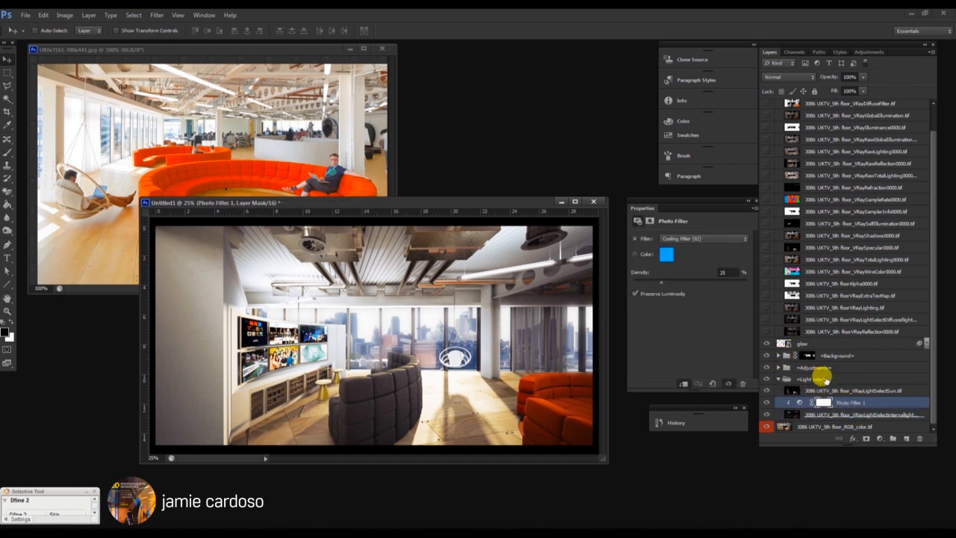
left_click(887, 415)
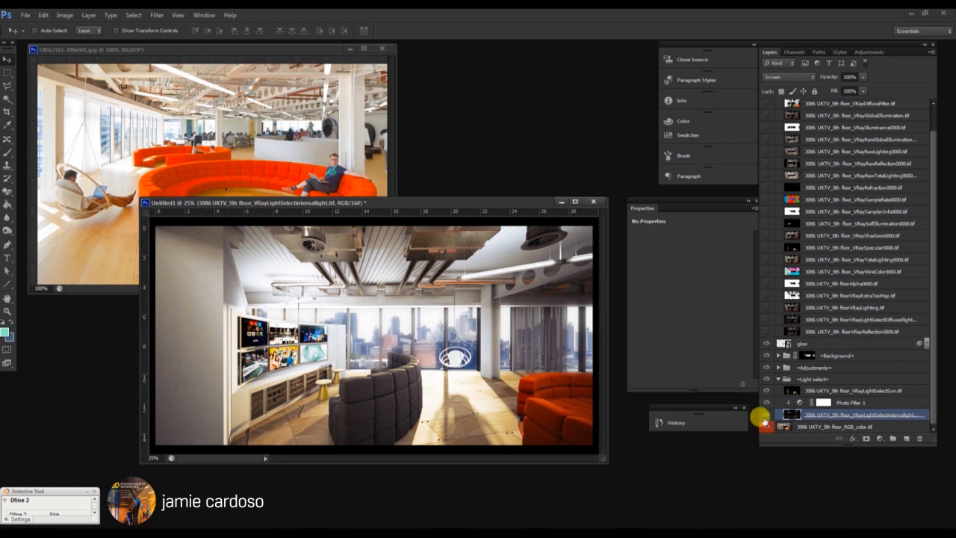
left_click(766, 414)
left_click(767, 414)
left_click(766, 414)
left_click(766, 414)
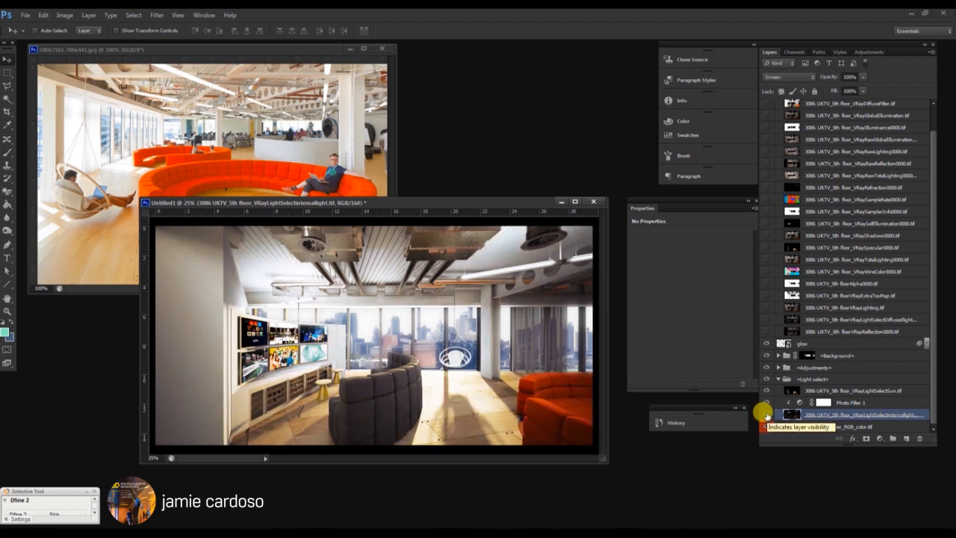
left_click(843, 402)
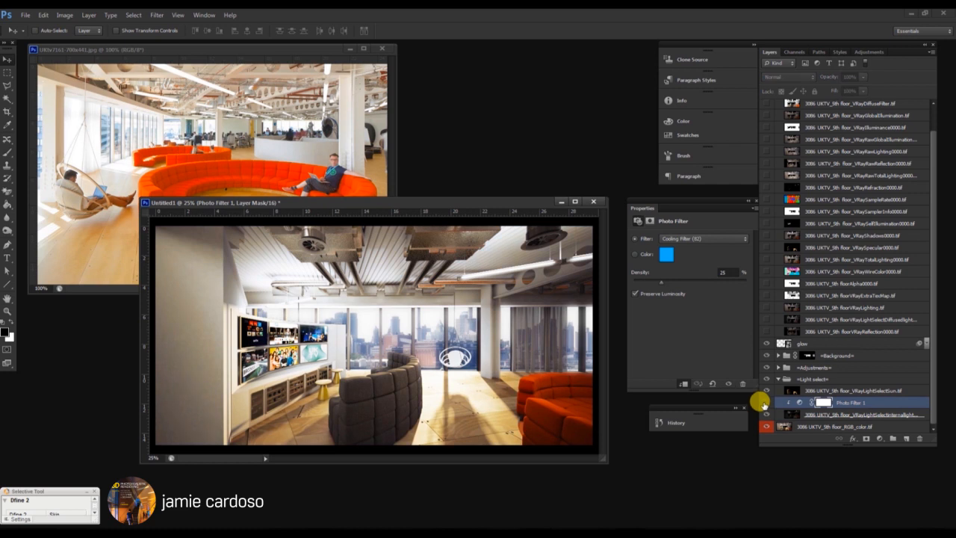
left_click(767, 403)
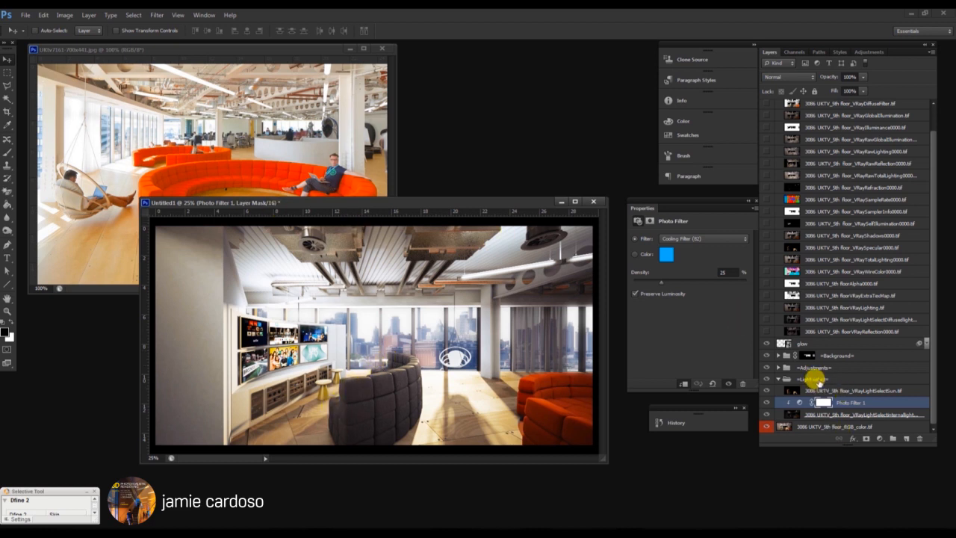
Collapse the Light select group and reposition the render window at 25% zoom, with part of the reference photo in view
left_click(818, 380)
left_click(823, 392)
mouse_move(255, 203)
left_mouse_down()
mouse_move(335, 205)
mouse_move(256, 222)
left_mouse_up()
left_click_drag(319, 221, 337, 212)
key("z")
key("ctrl+minus")
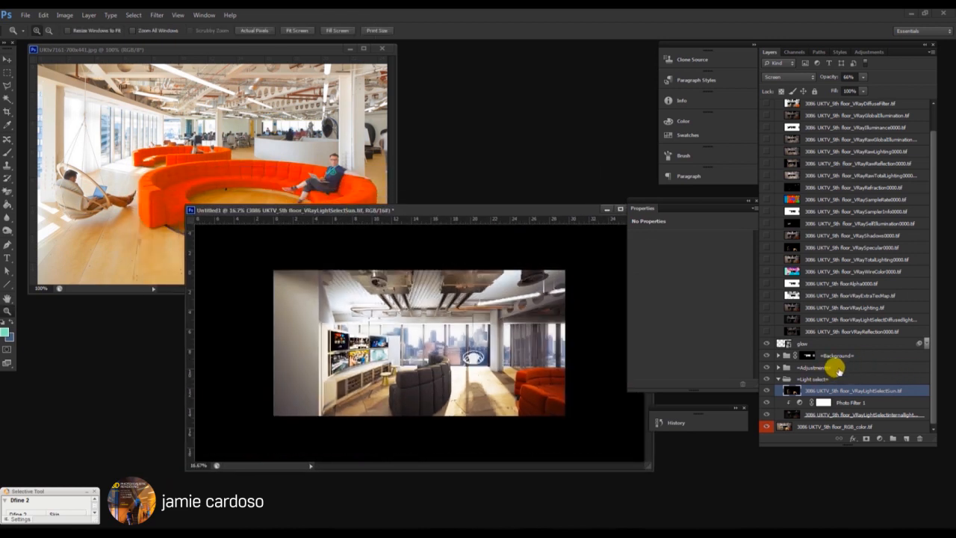
left_click(777, 379)
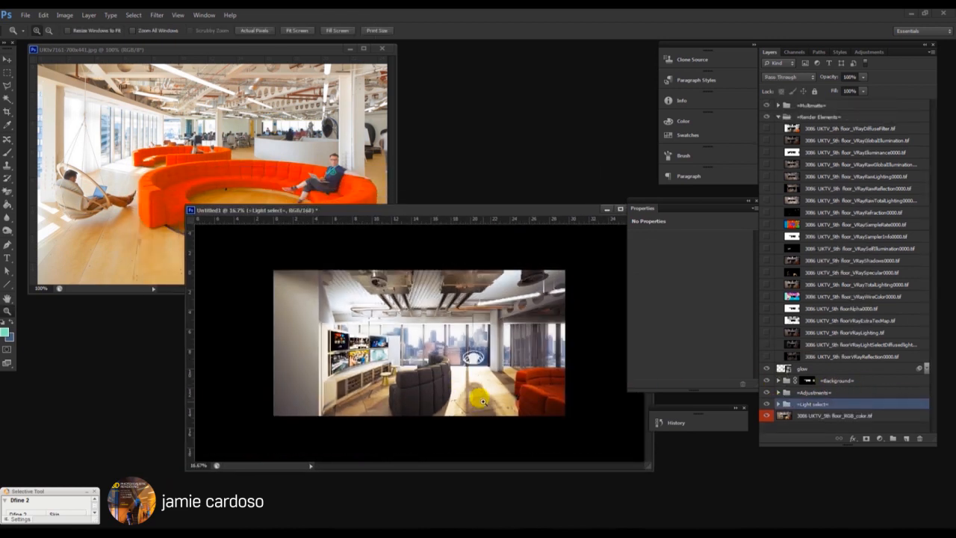
left_click(485, 404)
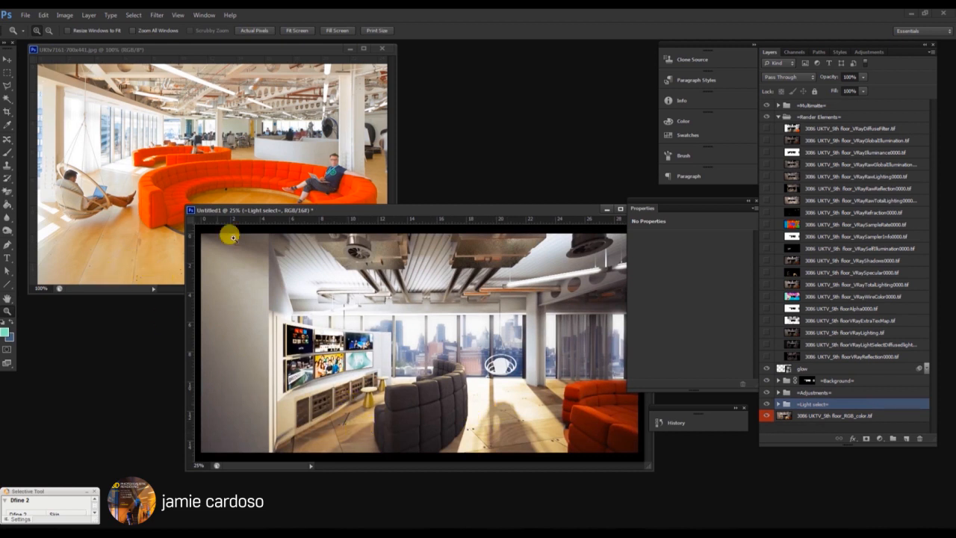
left_click_drag(244, 213, 294, 115)
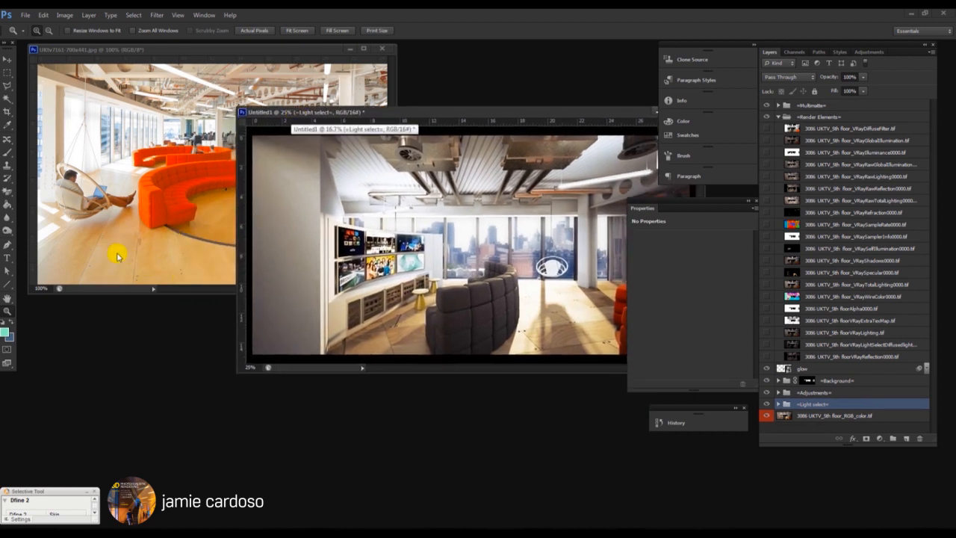
left_click_drag(274, 113, 209, 134)
Create a layer group named <Floor> directly above the RGB_color layer and leave that group selected
left_click(878, 415)
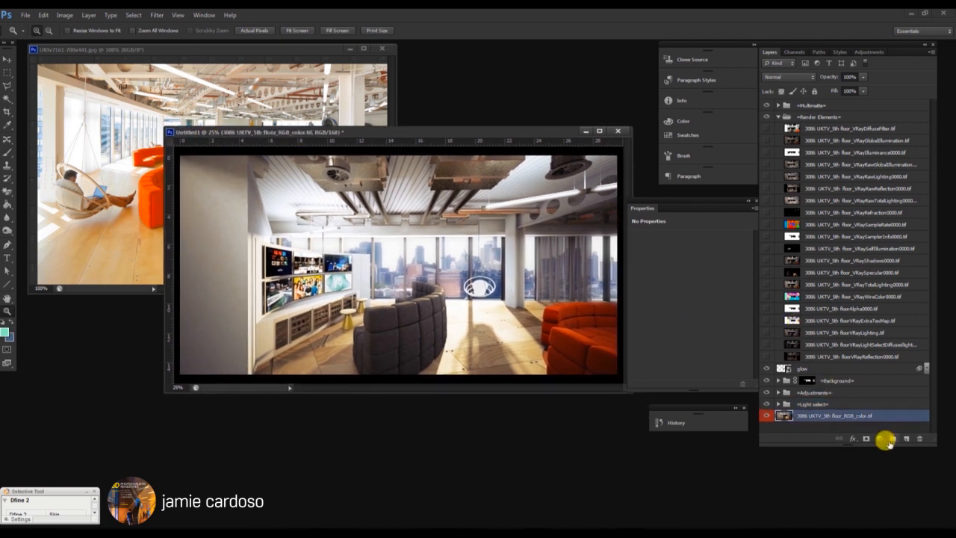
left_click(887, 438)
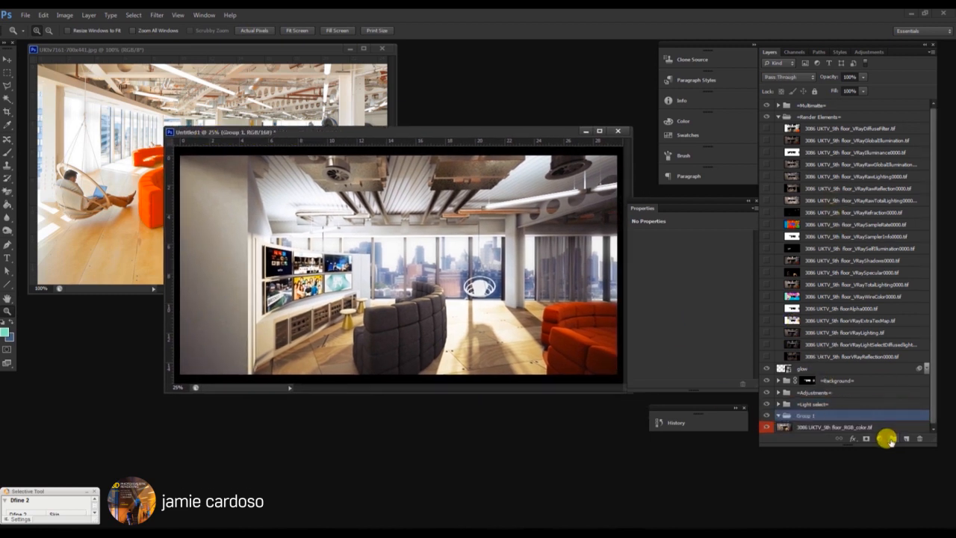
type("<Floor>")
key("Return")
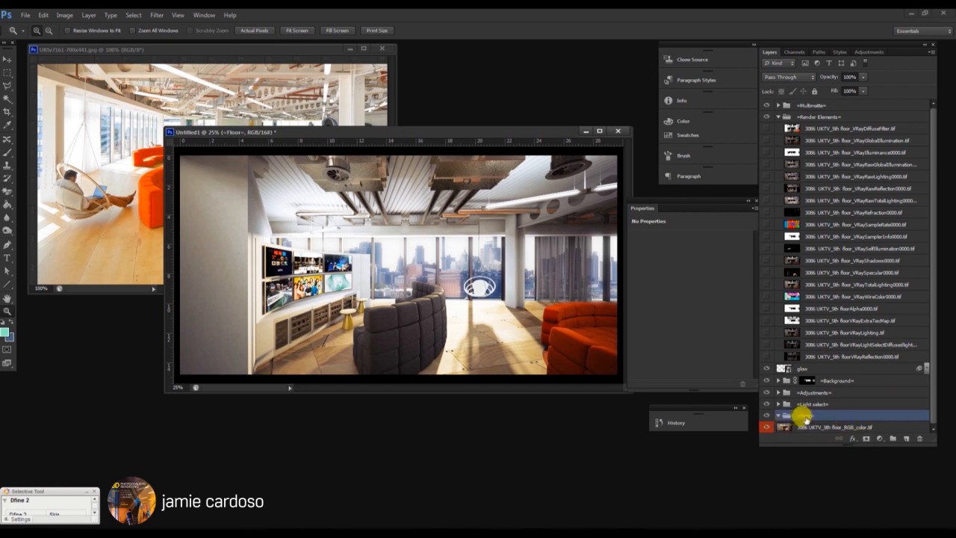
left_click(807, 380)
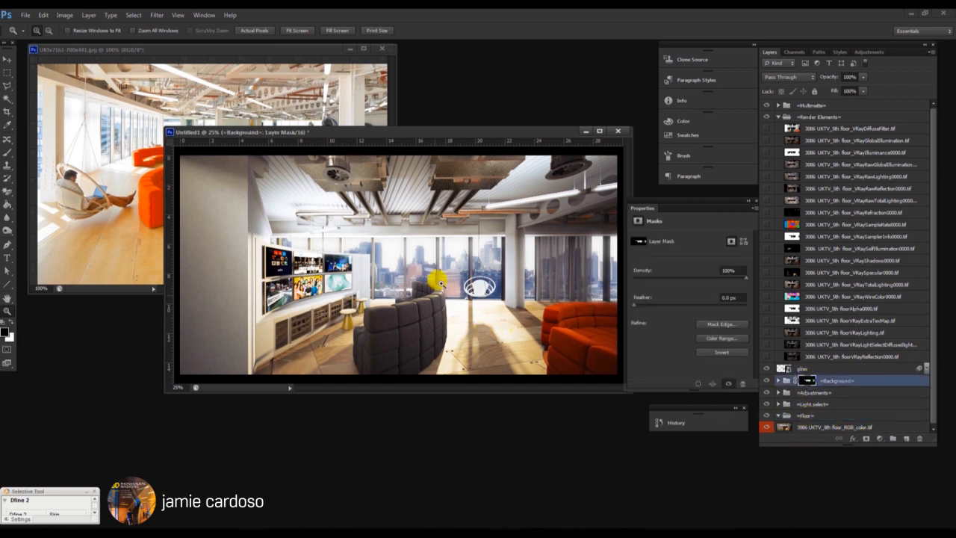
left_click(808, 415)
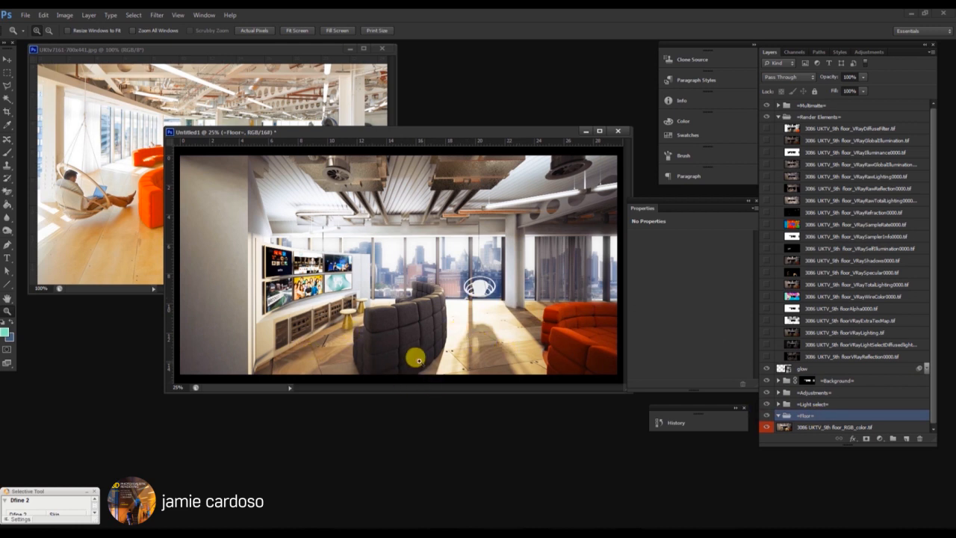
Show the VRayWireColor render element over the image and move the render window clear of the reference photo
left_click(808, 104)
left_click(778, 104)
scroll(782, 106, "down", 3)
left_click(791, 296)
left_click(766, 296)
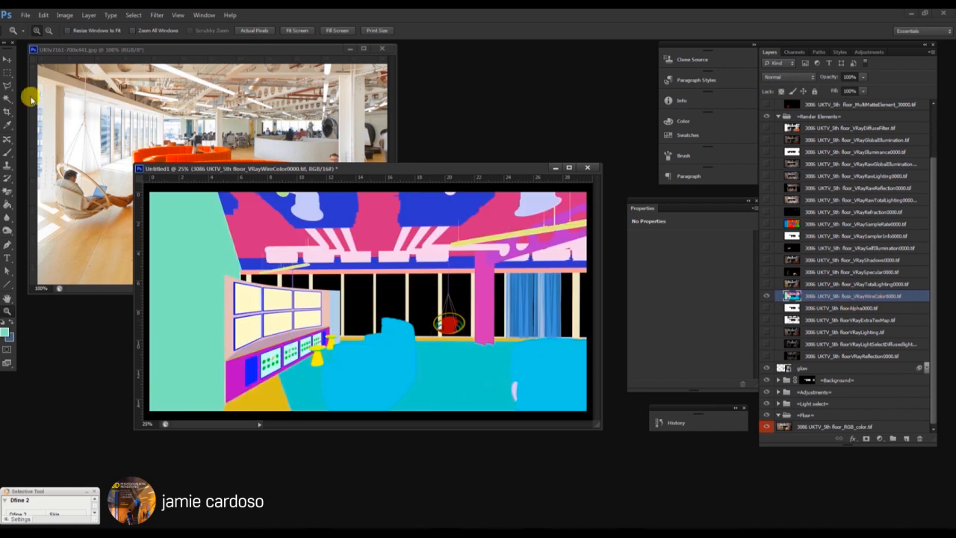
left_click_drag(241, 171, 227, 229)
scroll(813, 181, "up", 3)
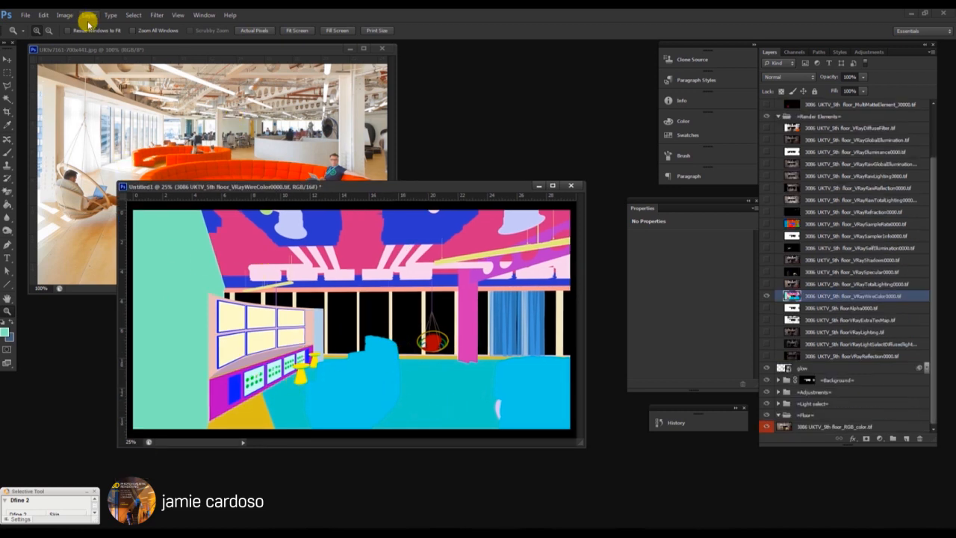
Select the turquoise floor area of the VRayWireColor pass with Color Range, fine-tuning the fuzziness
left_click(133, 15)
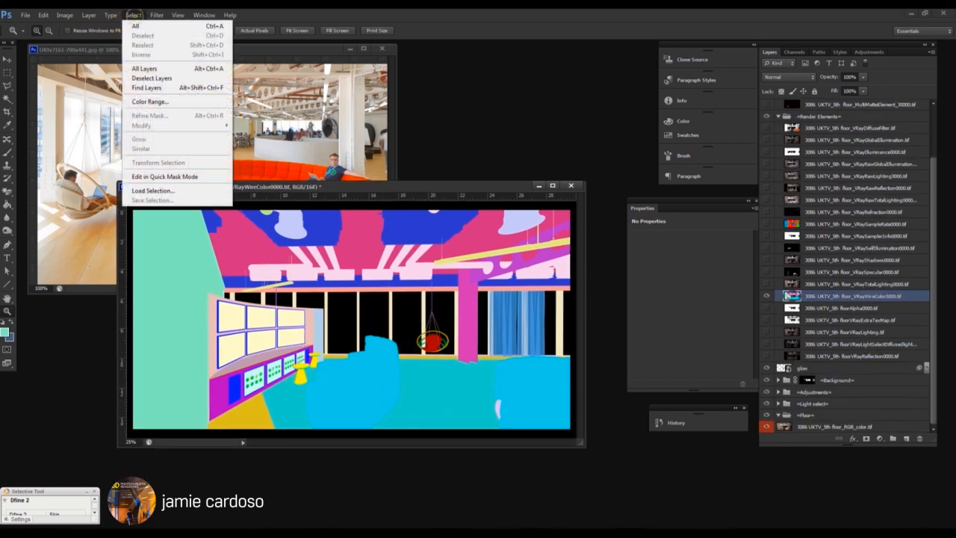
left_click(164, 105)
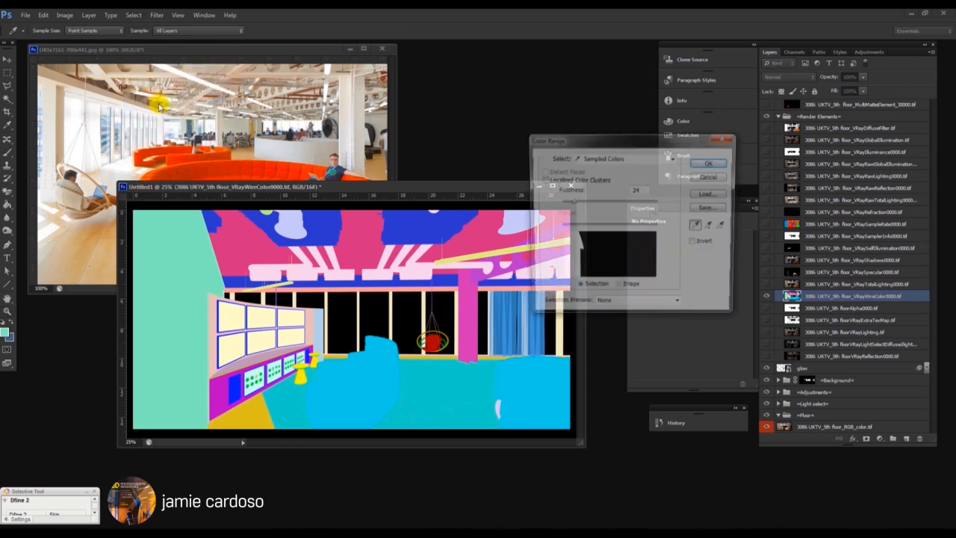
left_click(437, 346)
left_click_drag(572, 206, 574, 203)
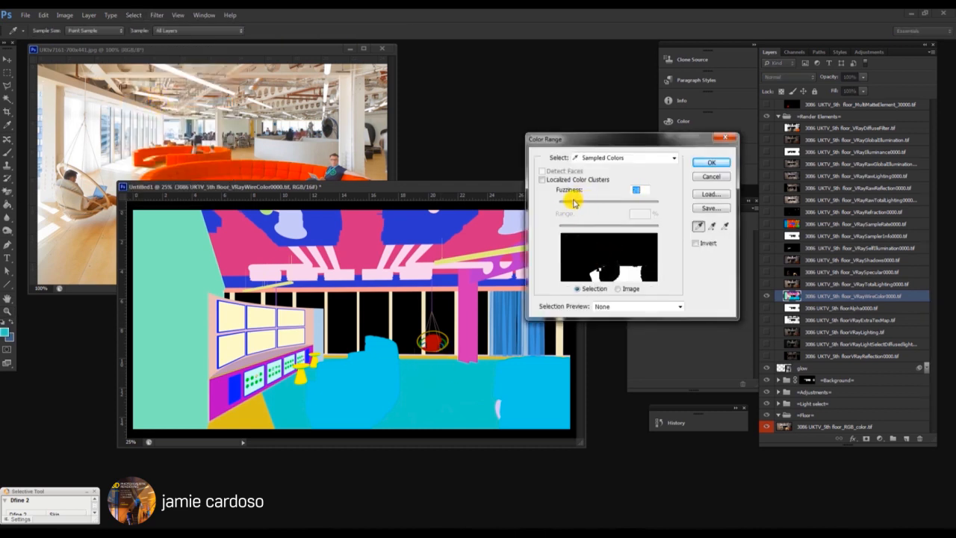
left_click(711, 162)
key("z")
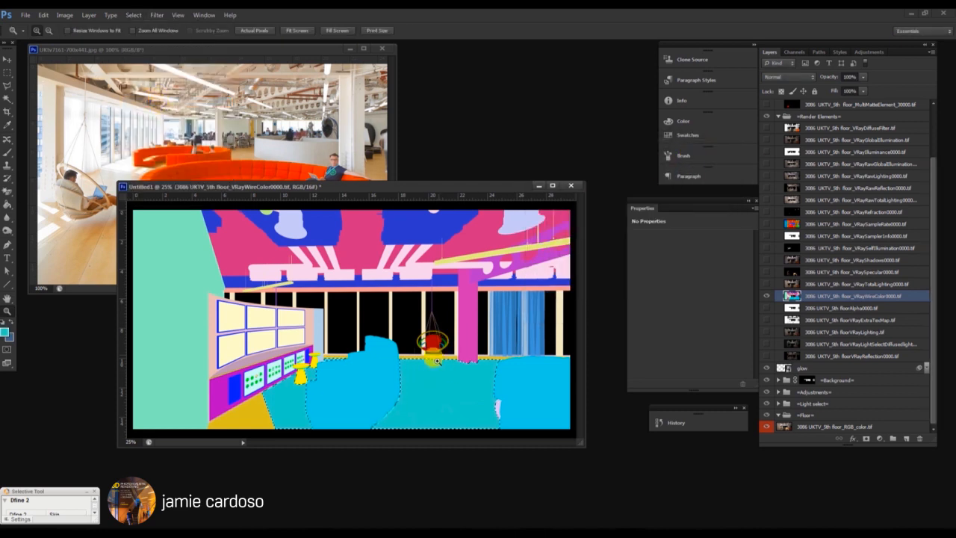
Hide the VRayWireColor pass and check up close how the floor selection follows the furniture edges in the render
left_click(267, 422)
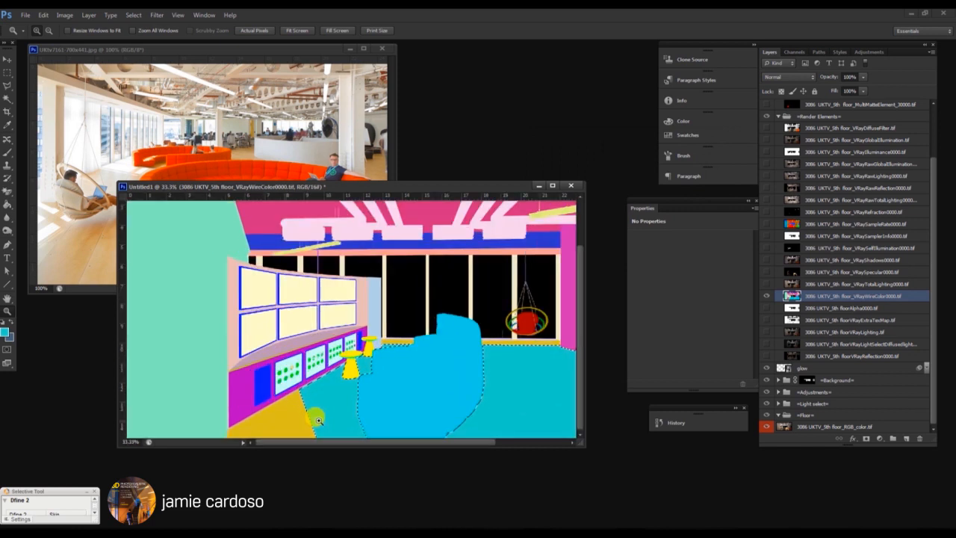
left_click(763, 296)
left_click(267, 265)
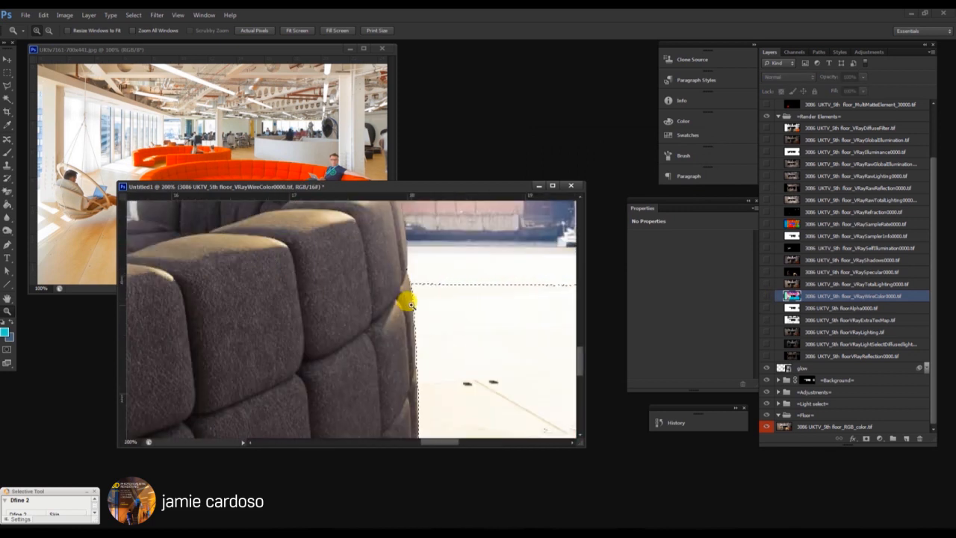
left_click(410, 305, "alt")
left_click(405, 299, "alt")
left_click(384, 403, "alt")
left_click(384, 403)
Show the VRayWireColor pass again and add the yellow floor area beside the media cabinet to the selection
left_click(765, 297)
left_click(8, 99)
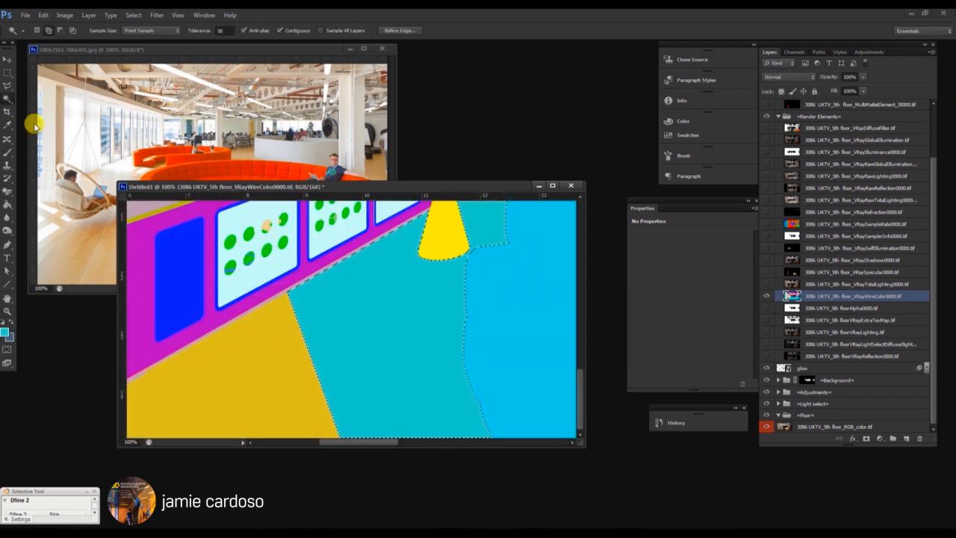
left_click(314, 288)
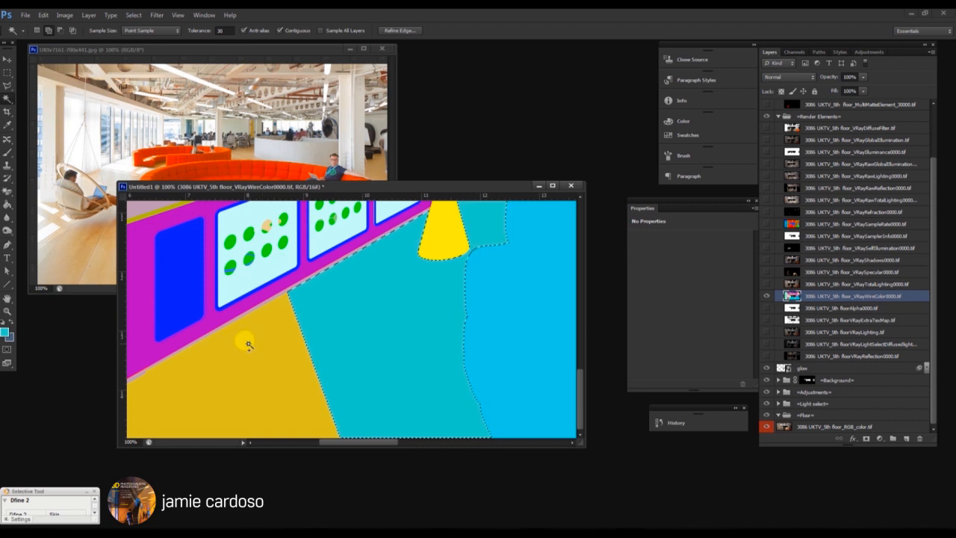
key("l")
left_click(301, 432)
left_click(341, 441)
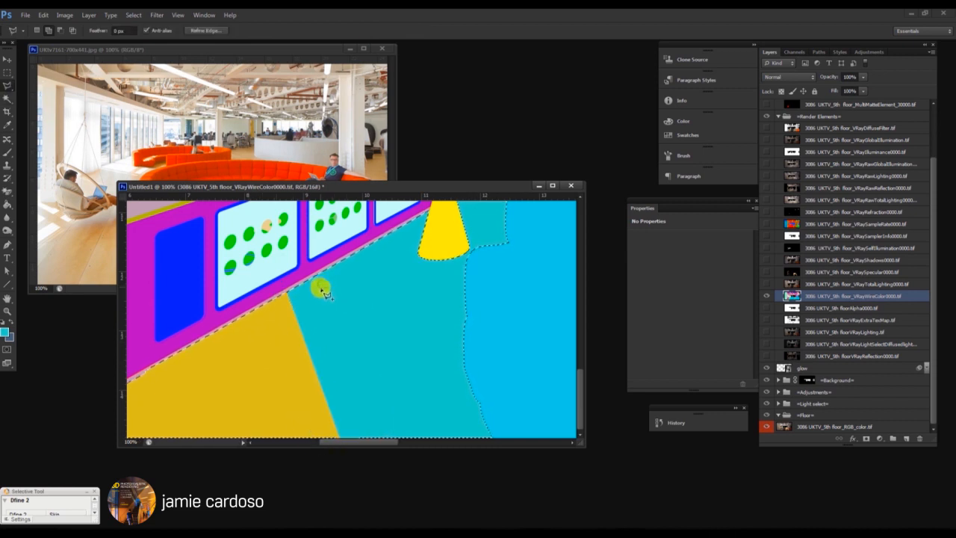
Inspect the floor selection's edge along the cabinet, and check it near the windows against the render without the VRayWireColor pass
scroll(322, 287, "up", 3)
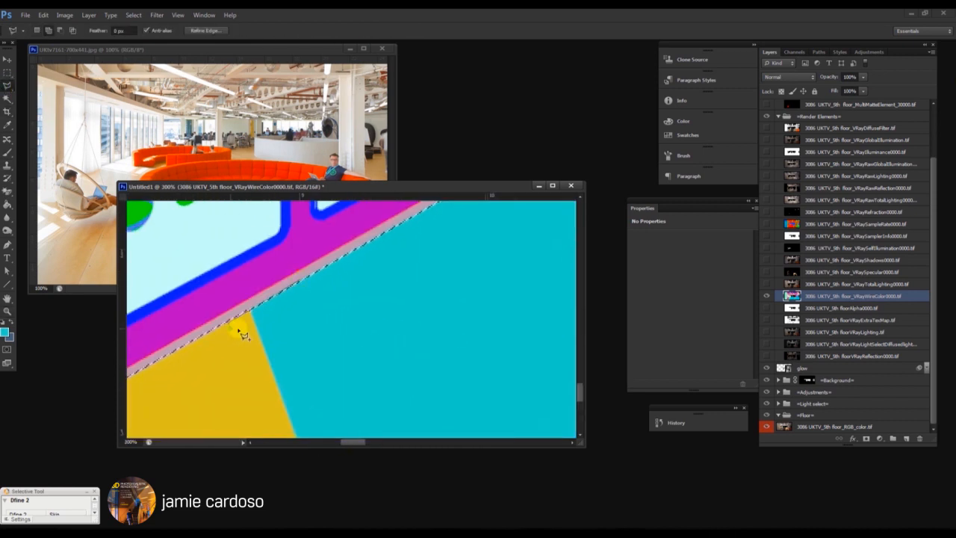
left_click(305, 273, "alt")
left_click(305, 274, "alt")
left_click(305, 274, "alt")
left_click(306, 275, "alt")
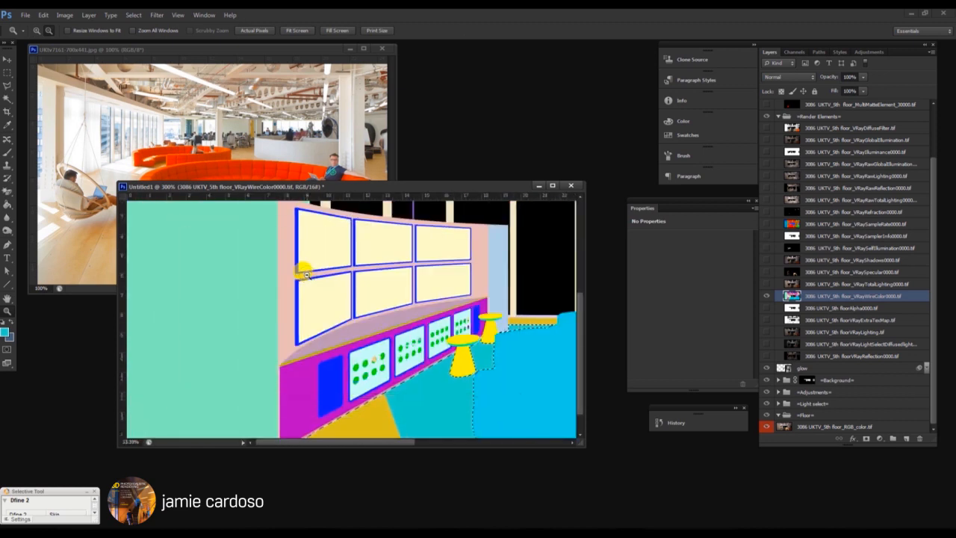
left_click(306, 274, "alt")
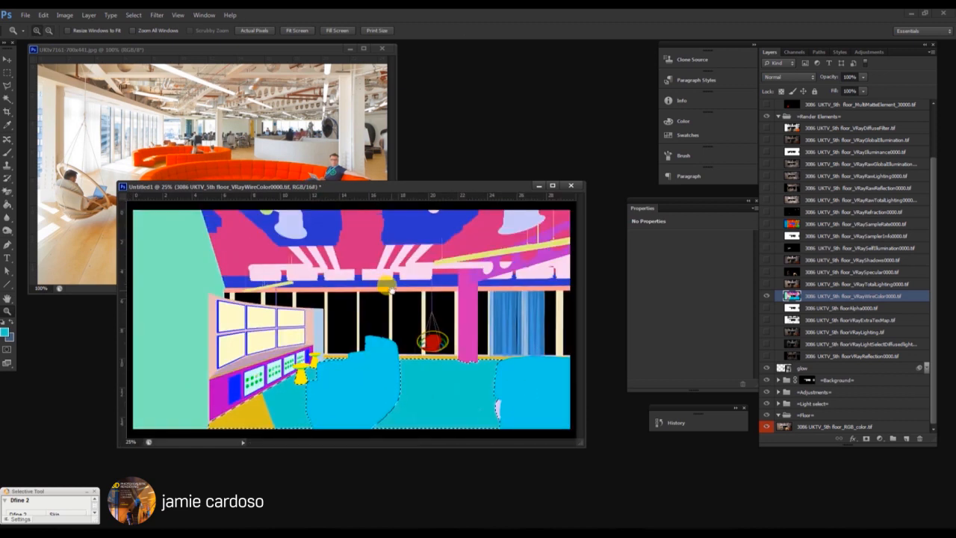
left_click(767, 297)
left_click(448, 355)
left_click(448, 355)
left_click(448, 355)
Show the VRayWireColor pass and add the yellow floor strips along the windows, on both sides of the column, to the selection
left_click(767, 296)
left_click(7, 100)
left_click(257, 344)
left_click(493, 346)
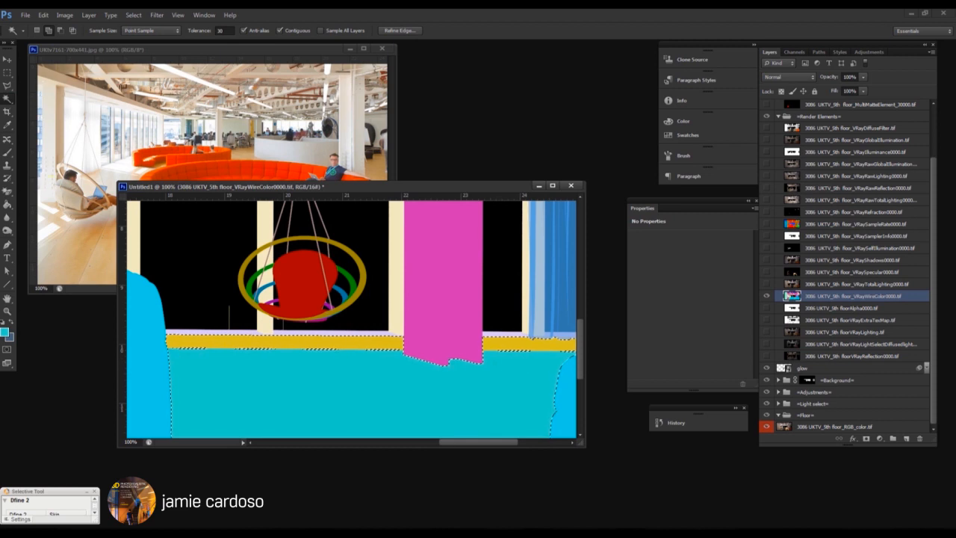
key("l")
left_click_drag(555, 358, 291, 363)
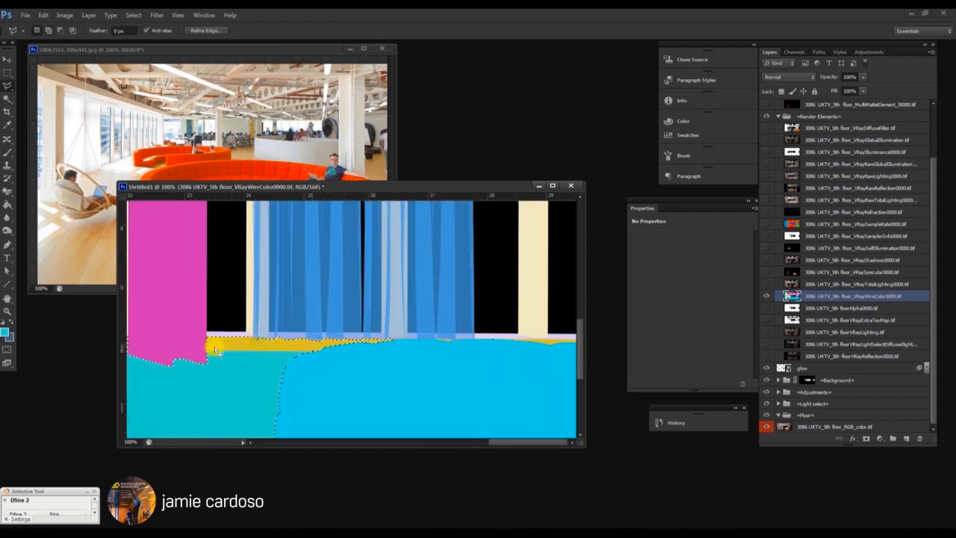
Hide the VRayWireColor pass and add a layer mask to the <Floor> group from the floor selection
key("z")
left_click(215, 351, "alt")
left_click(766, 296)
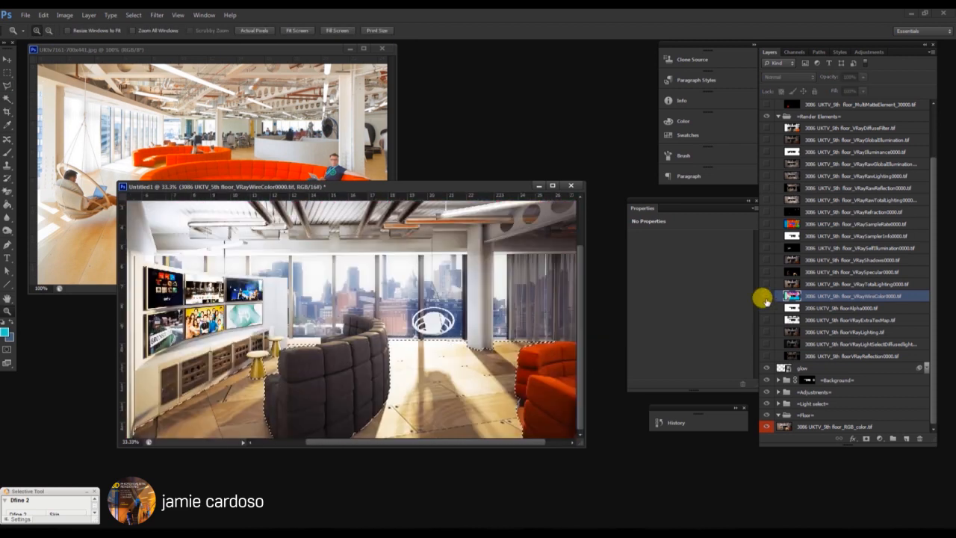
left_click(818, 416)
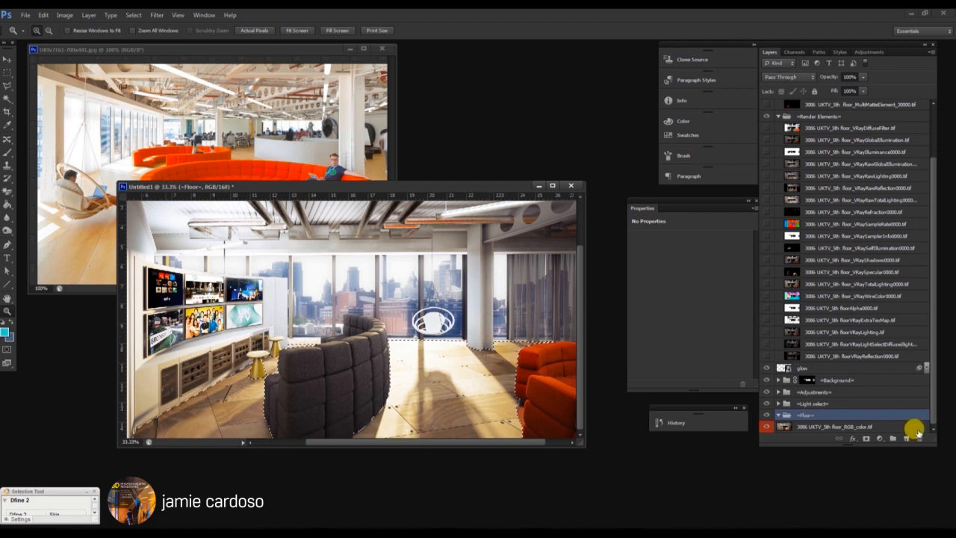
left_click(864, 440)
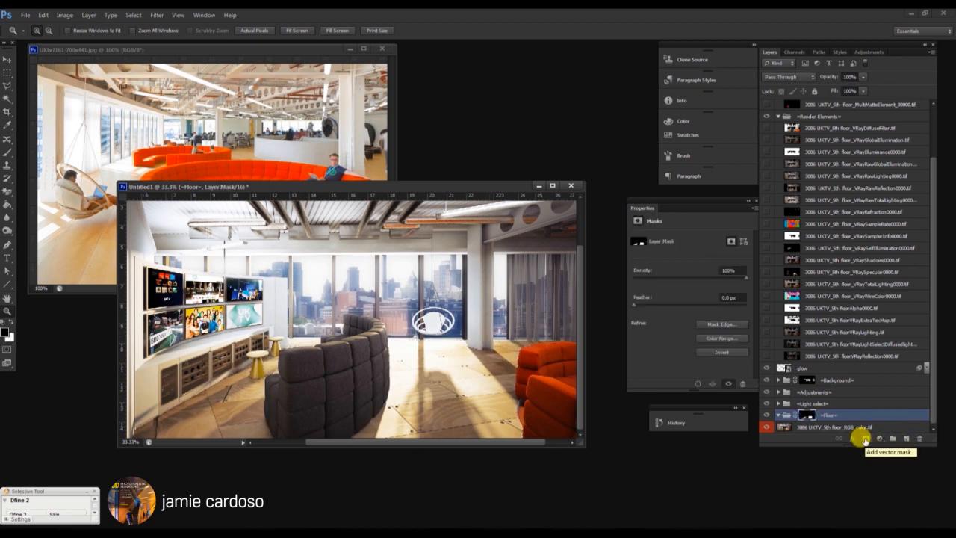
Place a copy of the VRayDiffuseFilter render element inside the masked <Floor> group and make it visible
left_click_drag(179, 186, 261, 178)
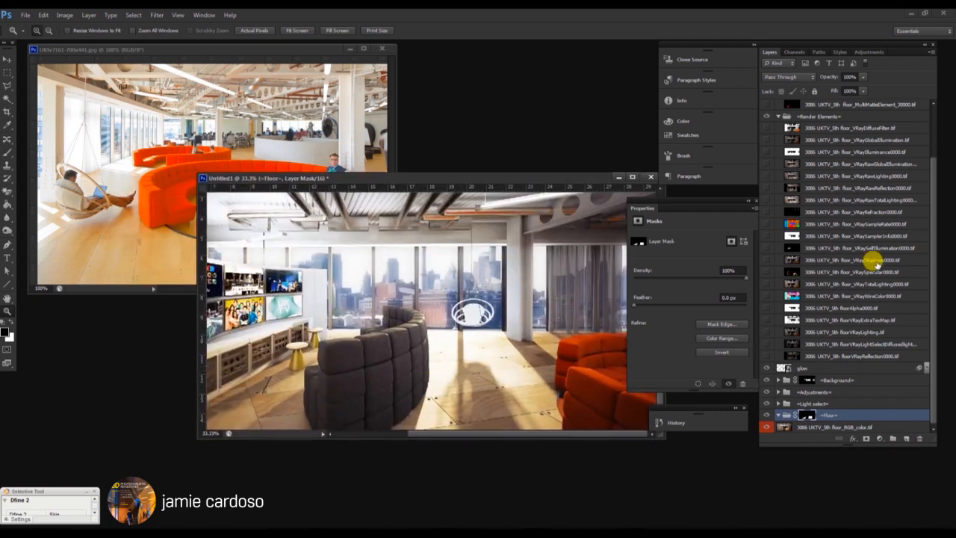
scroll(871, 204, "up", 1)
left_click(872, 151)
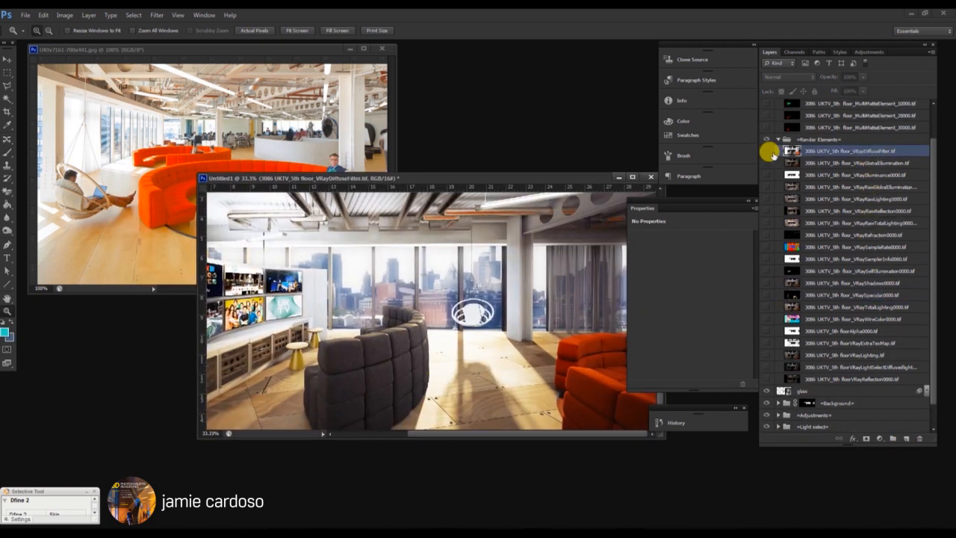
left_click(769, 149)
left_click(767, 145)
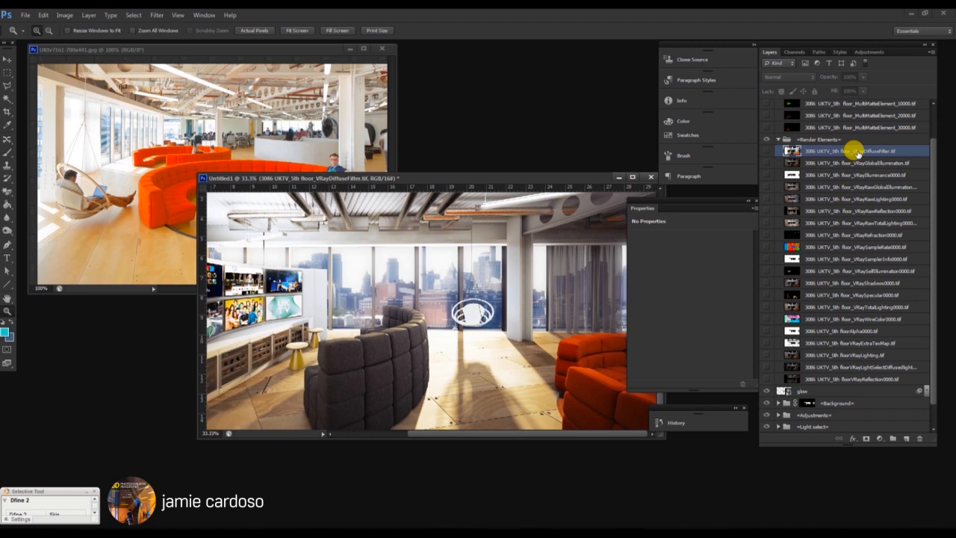
left_click_drag(857, 152, 839, 422)
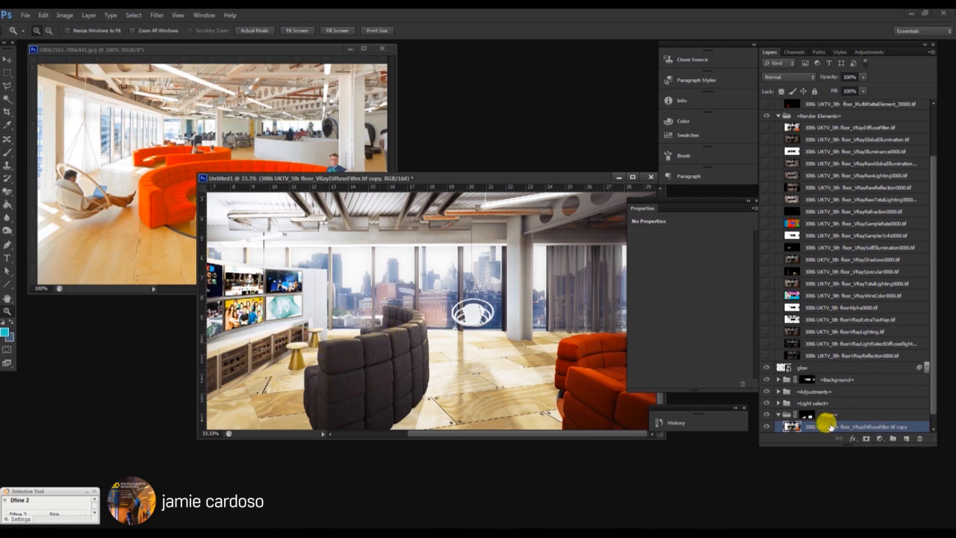
Set the opacity of the VRayDiffuseFilter copy in the <Floor> group to 7%, judging the effect on the floorboards
left_click(846, 127)
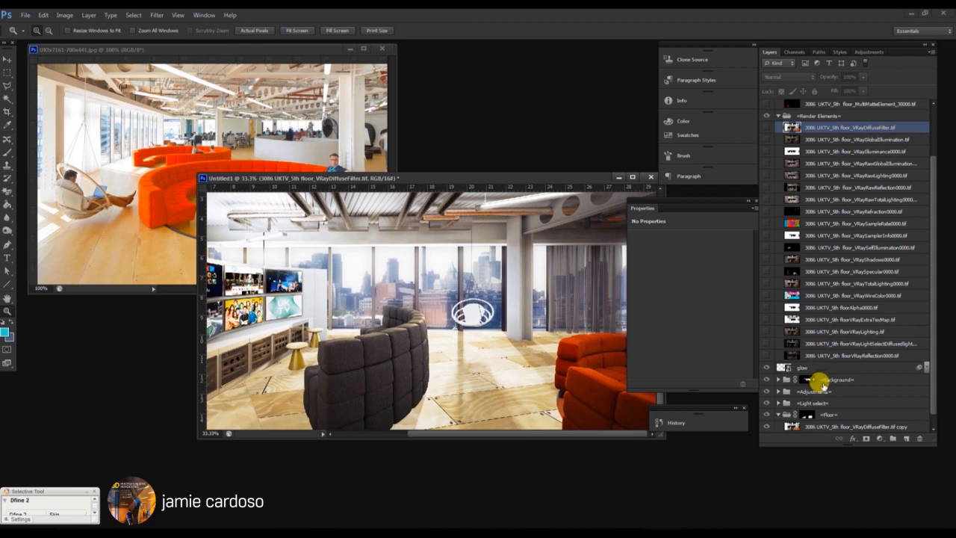
scroll(833, 381, "down", 1)
left_click(820, 412)
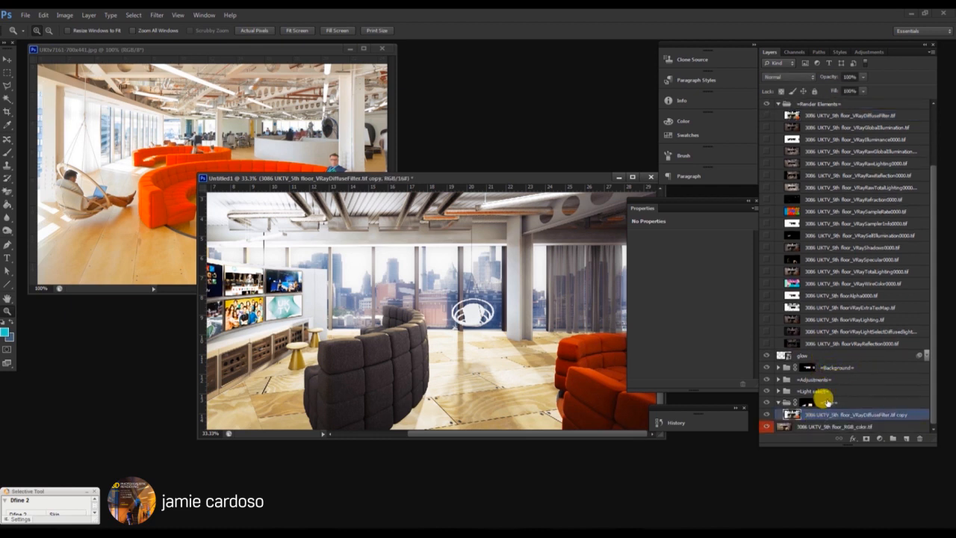
left_click(807, 402)
left_click(830, 414)
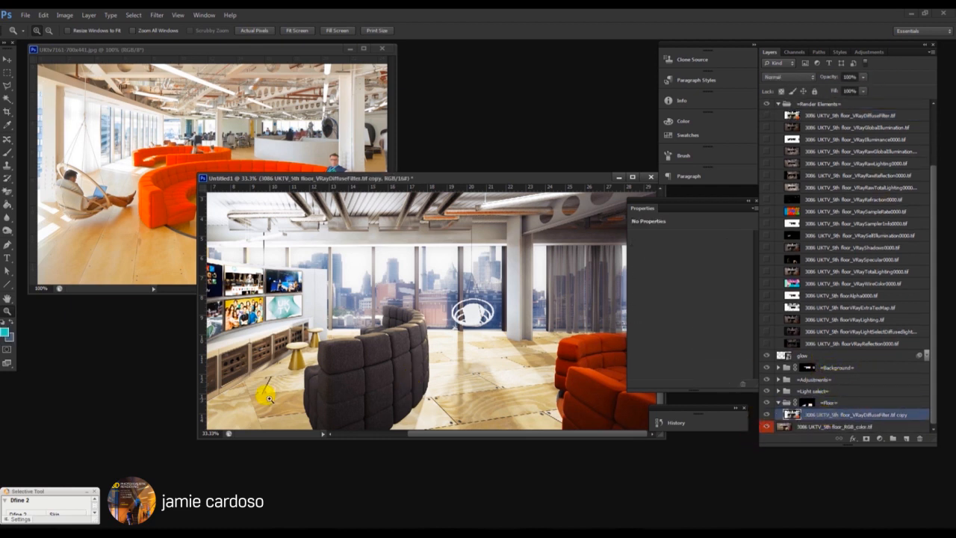
key("ctrl+plus")
key("ctrl+plus")
scroll(232, 318, "right", 5)
left_click_drag(863, 77, 902, 85)
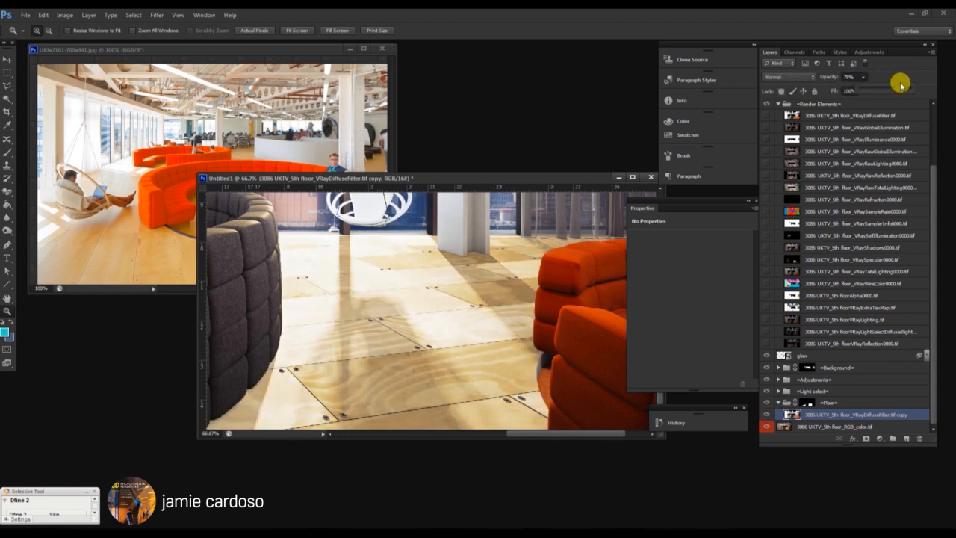
key("ctrl+z")
scroll(416, 324, "down", 4)
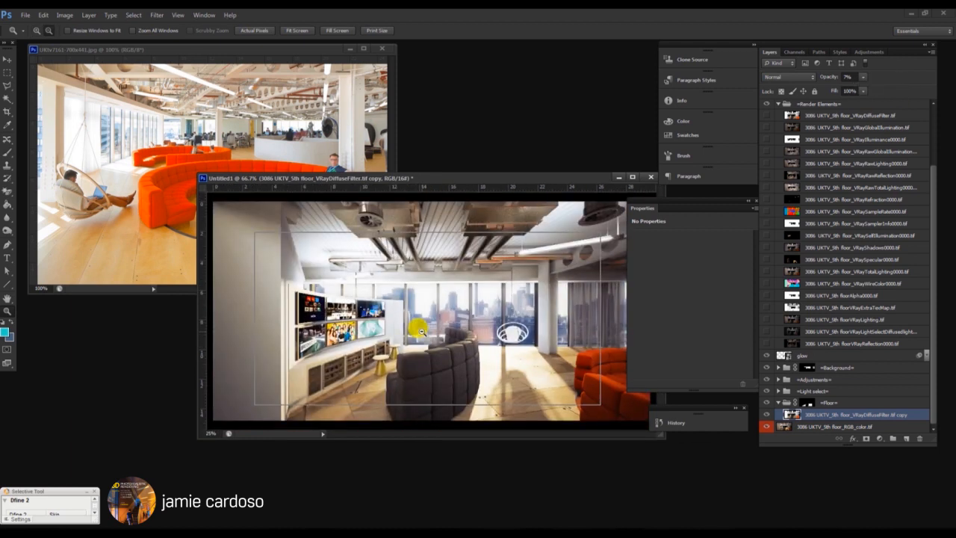
Add a Color Balance adjustment in the <Floor> group with midtones at +13 red, +4 green and -23 blue to warm the floorboards
left_click(879, 439)
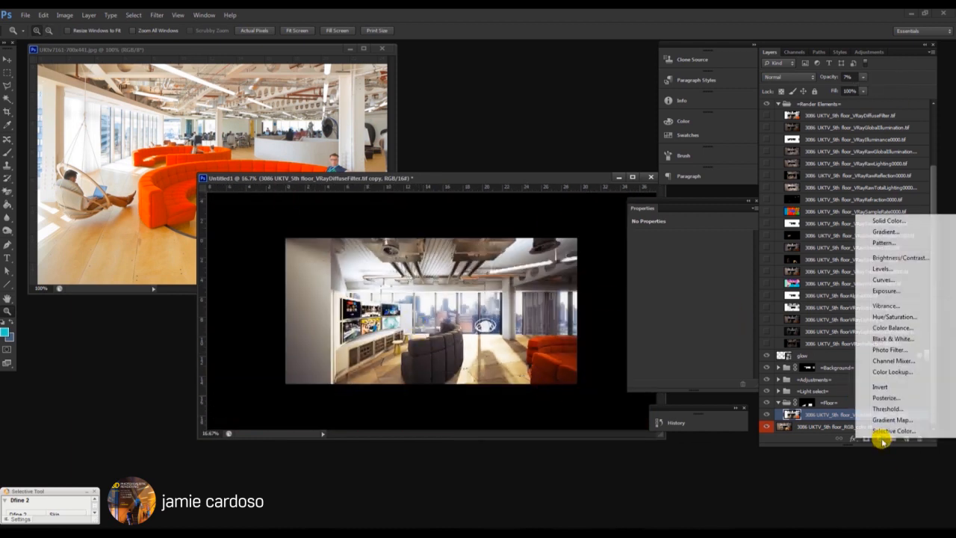
left_click(910, 330)
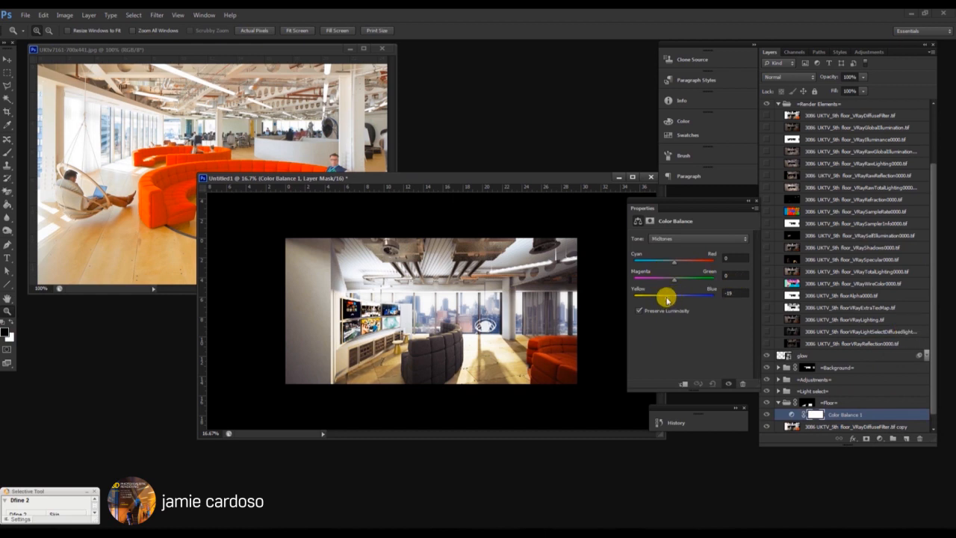
scroll(366, 357, "up", 3)
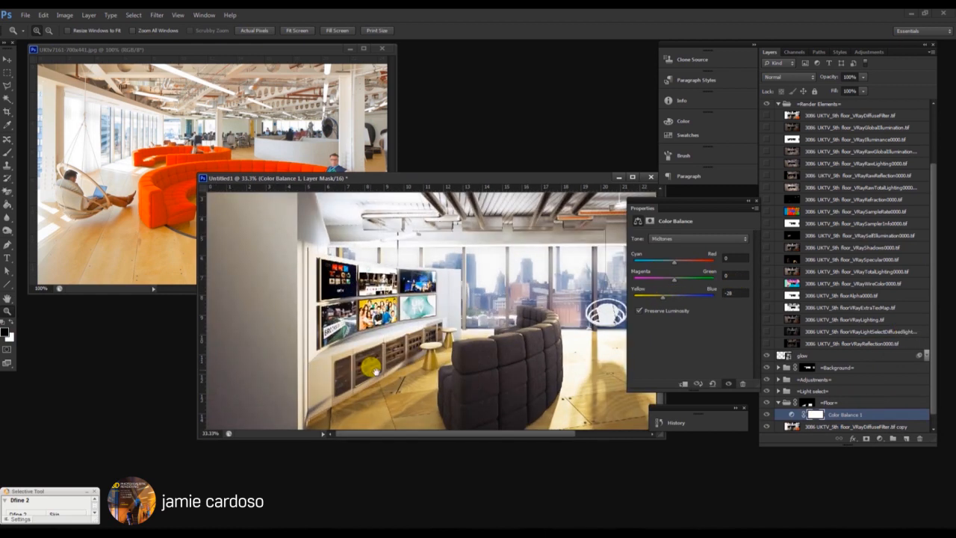
left_click(335, 394)
left_click_drag(294, 391, 249, 238)
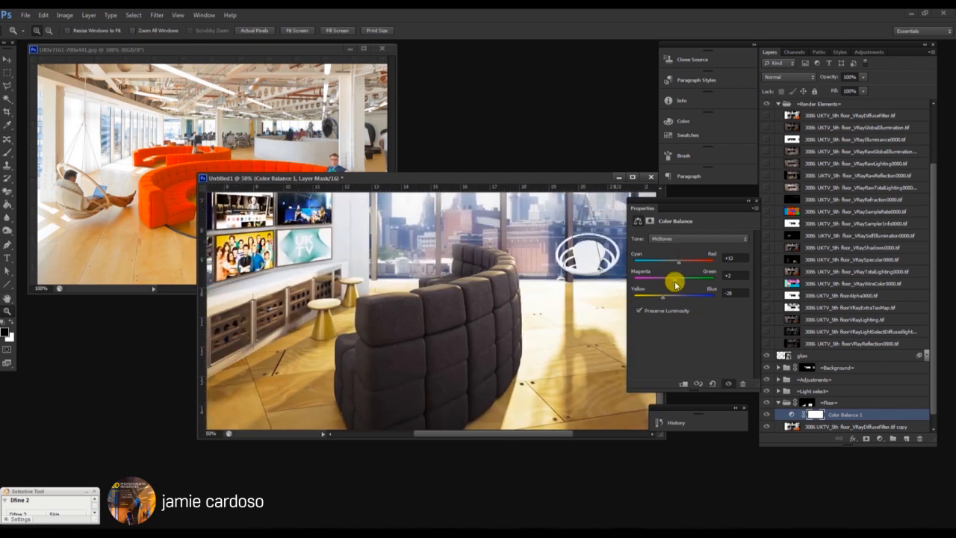
left_click_drag(667, 297, 665, 297)
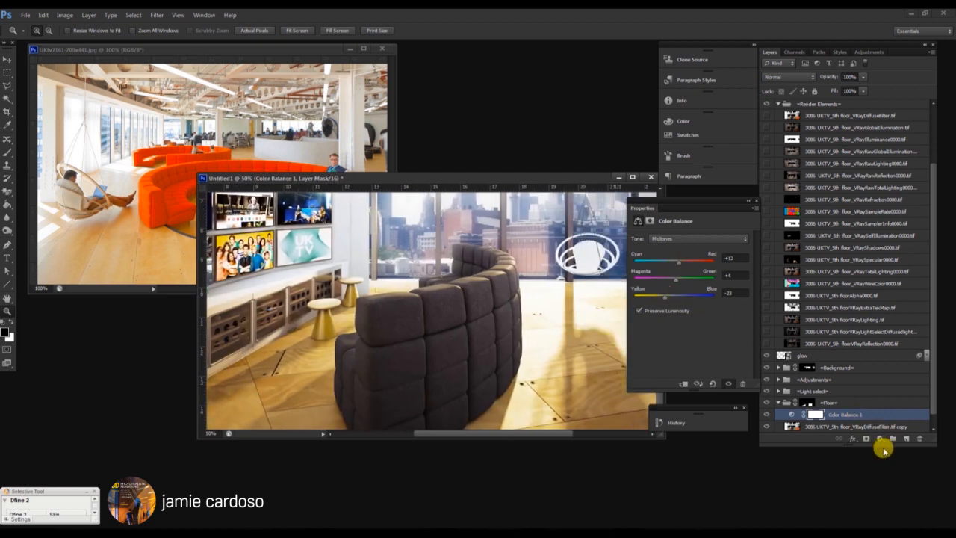
Add a Hue/Saturation adjustment above the floor's Color Balance and set its saturation to -17, comparing with the reference photo
left_click(879, 438)
left_click(894, 318)
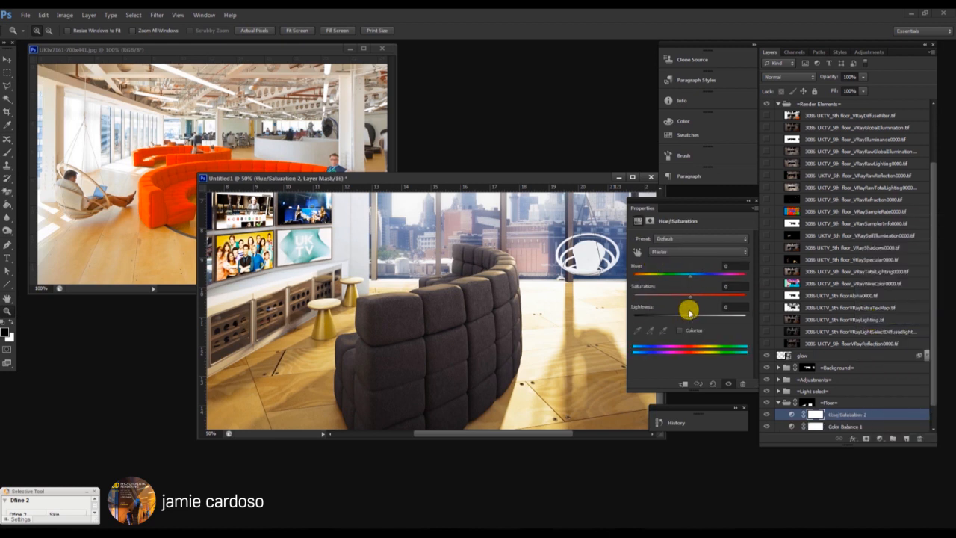
left_click_drag(693, 298, 678, 300)
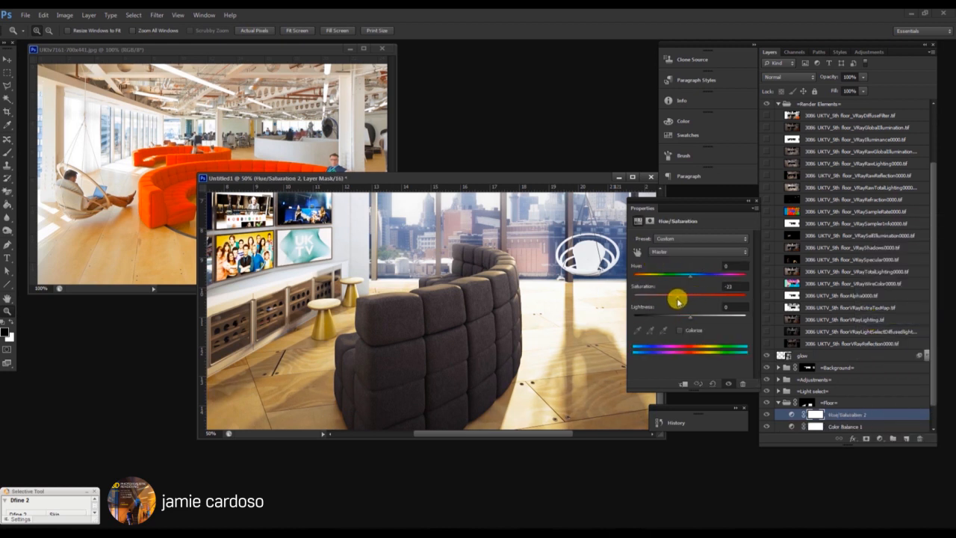
left_click_drag(277, 177, 233, 89)
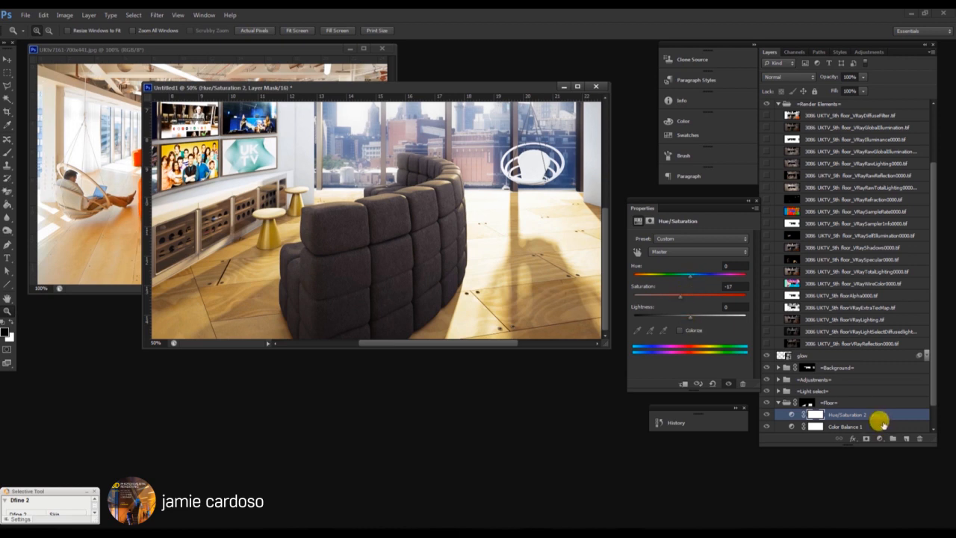
Set the magenta-green midtone value of the floor's Color Balance to -1 and compare the floor with the reference photo
left_click(852, 425)
left_click_drag(679, 284, 674, 283)
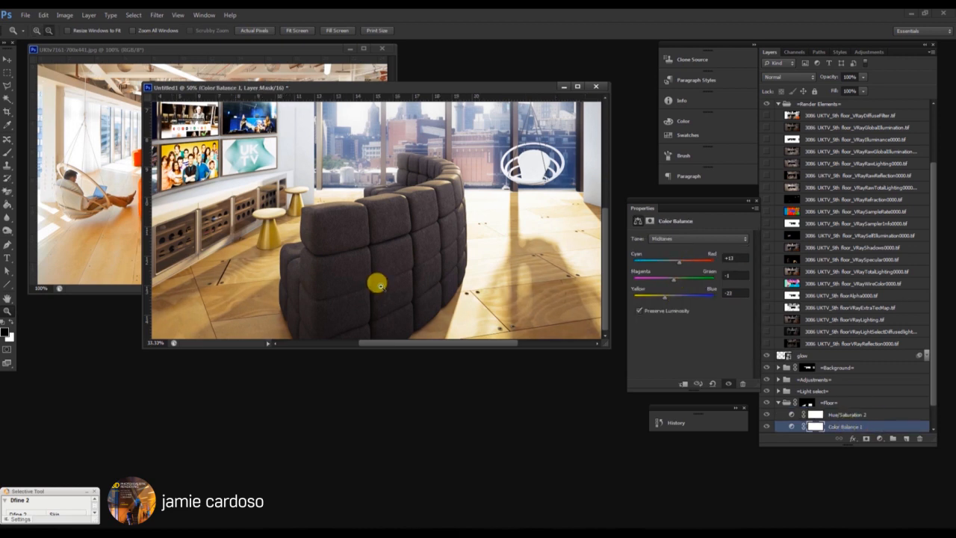
scroll(383, 283, "down", 2)
left_click_drag(373, 88, 357, 204)
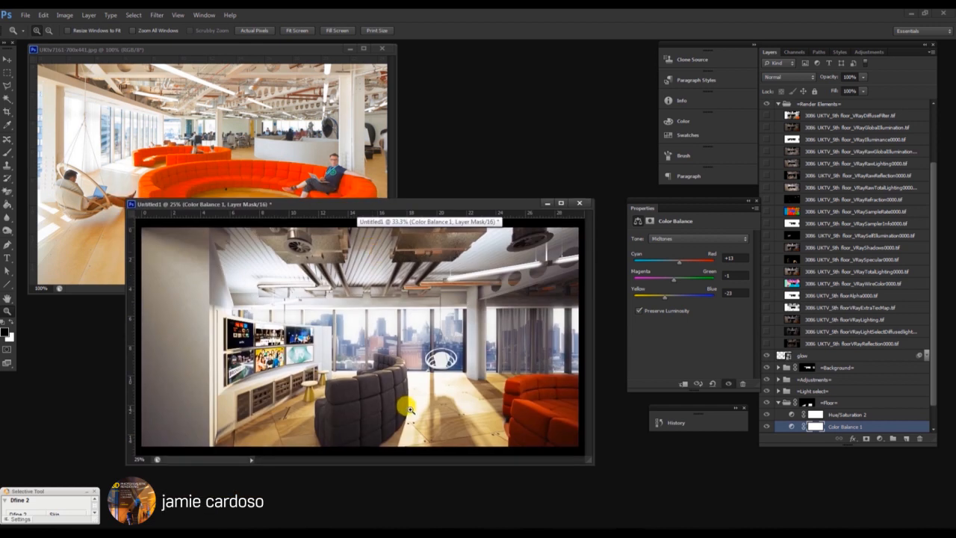
left_click_drag(419, 205, 394, 201)
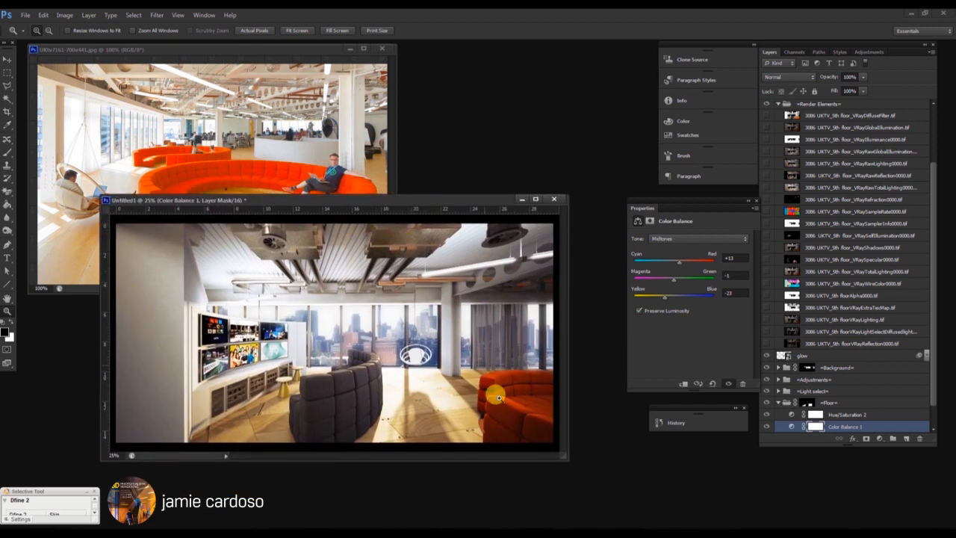
scroll(344, 391, "up", 1)
scroll(435, 365, "left", 3)
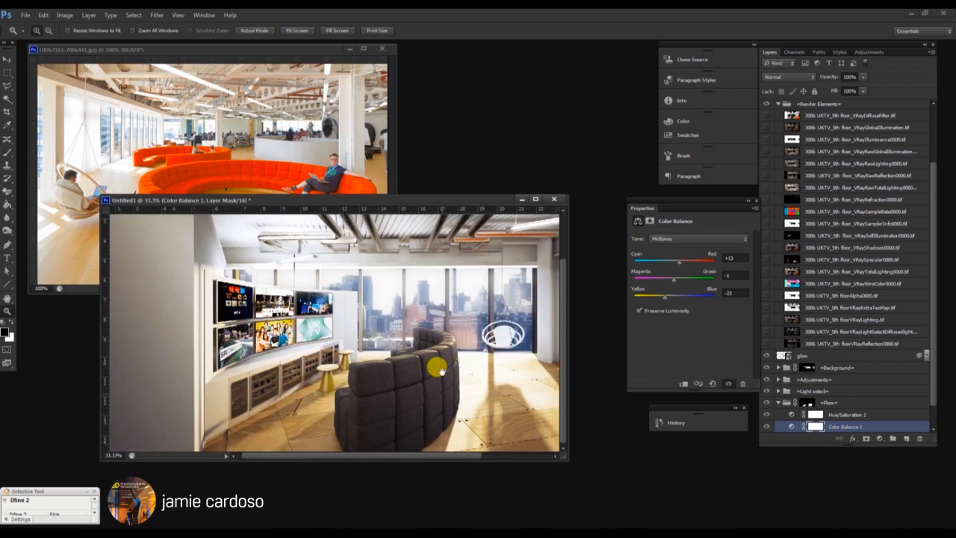
scroll(366, 407, "down", 2)
scroll(395, 395, "up", 2)
scroll(395, 396, "down", 1)
Show the MultiMatteElement_4 pass and load its Red channel as a selection covering both sofas
scroll(885, 231, "up", 4)
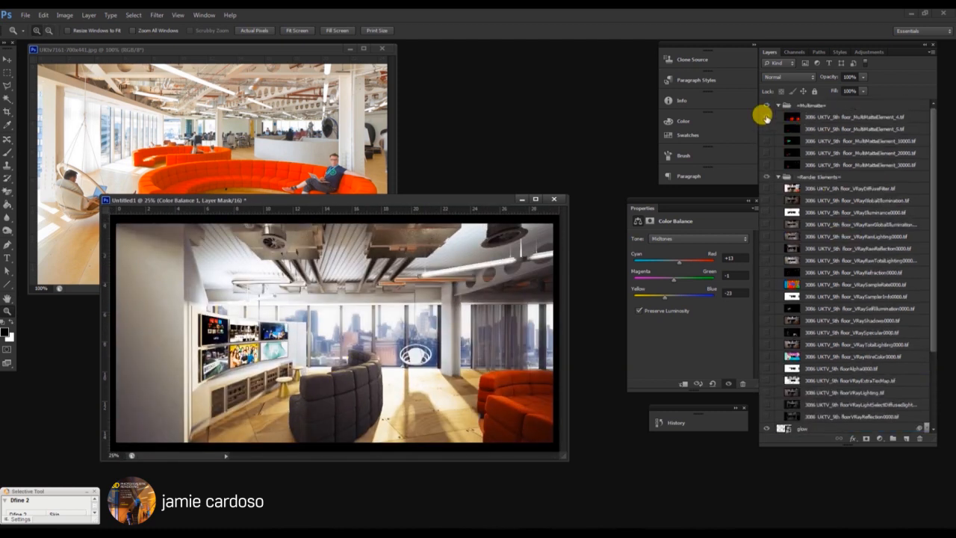
left_click(766, 117)
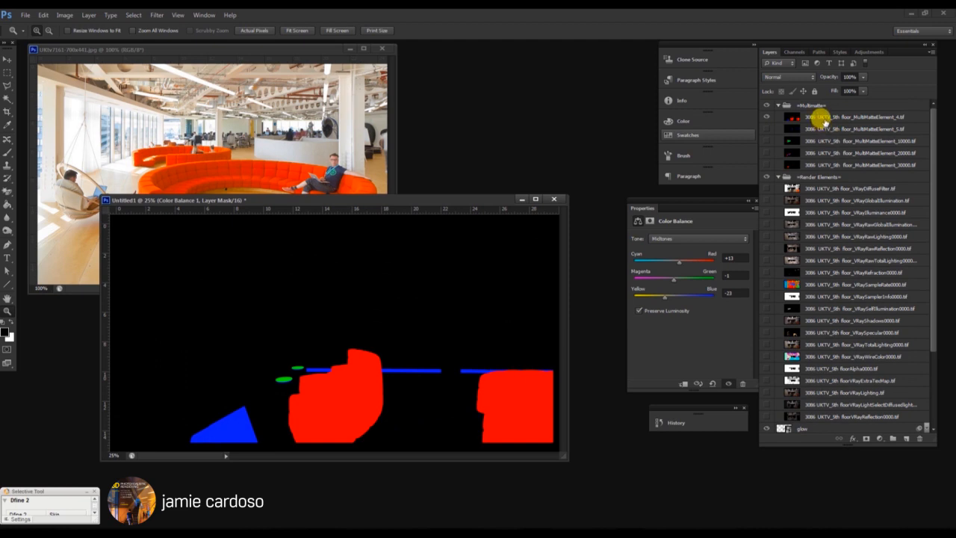
left_click(822, 118)
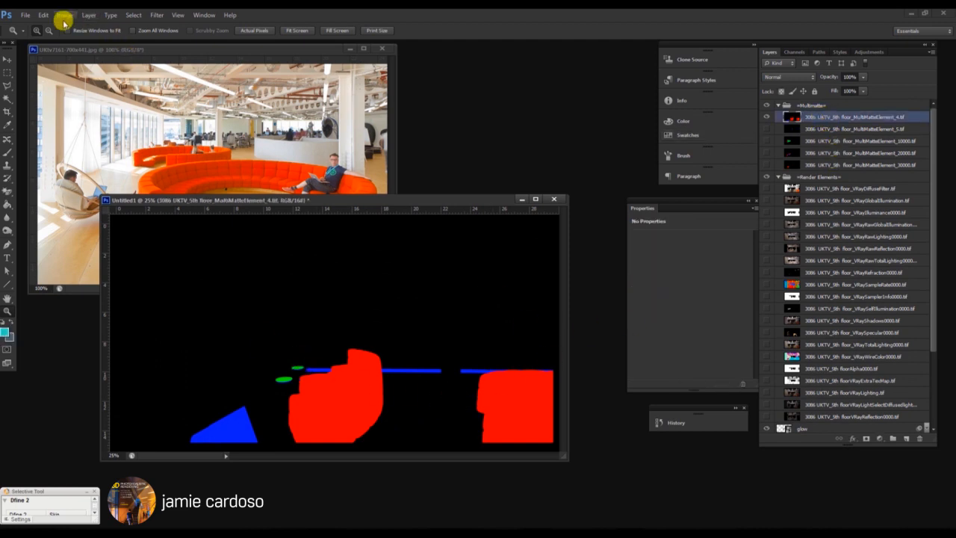
left_click(6, 103)
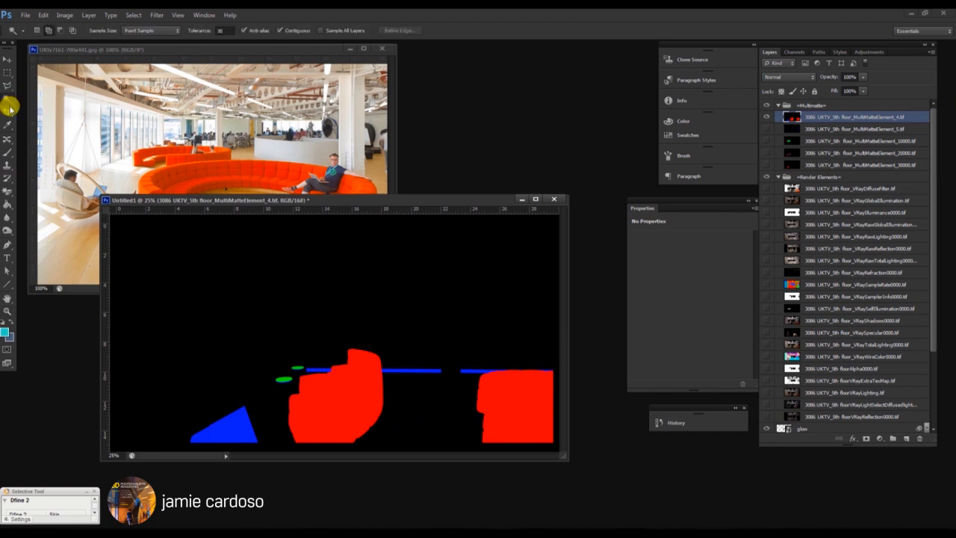
left_click(796, 52)
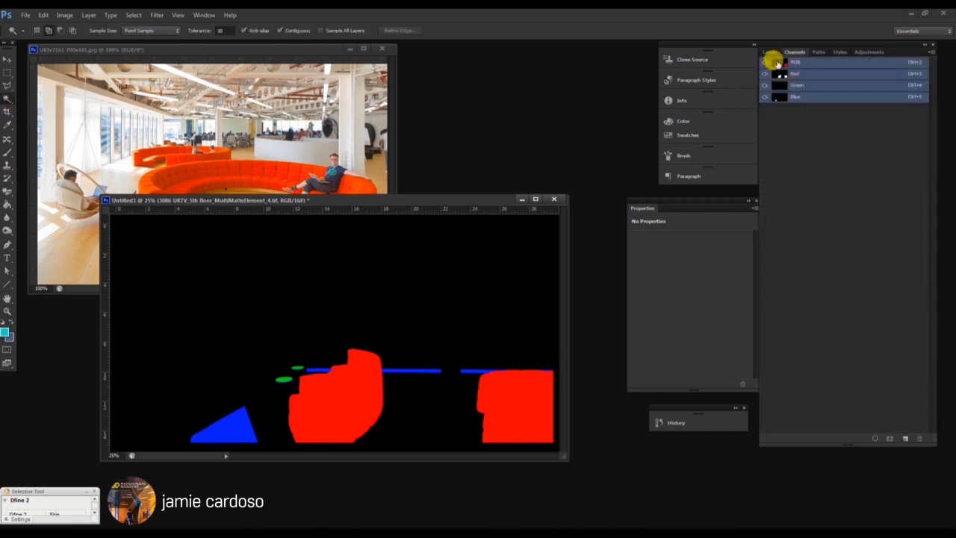
left_click(769, 52)
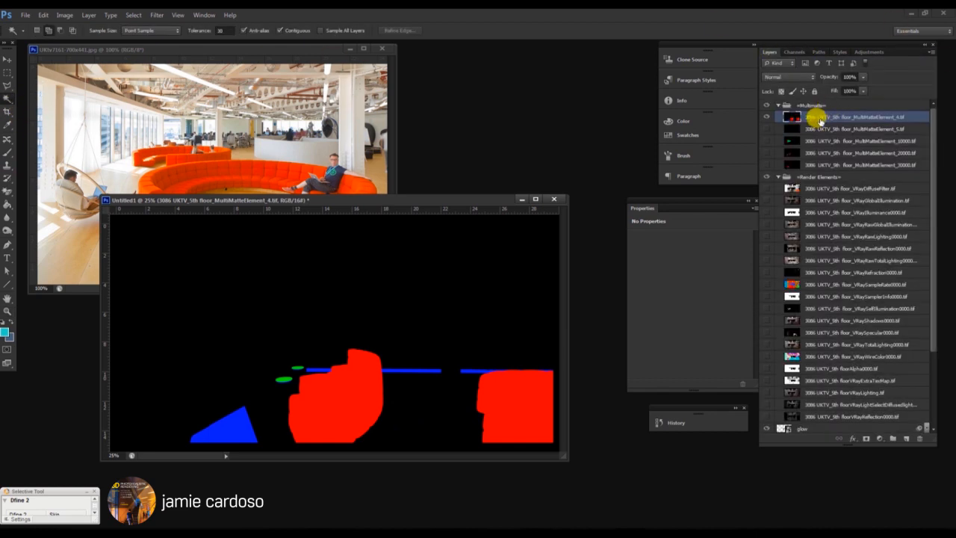
left_click(796, 54)
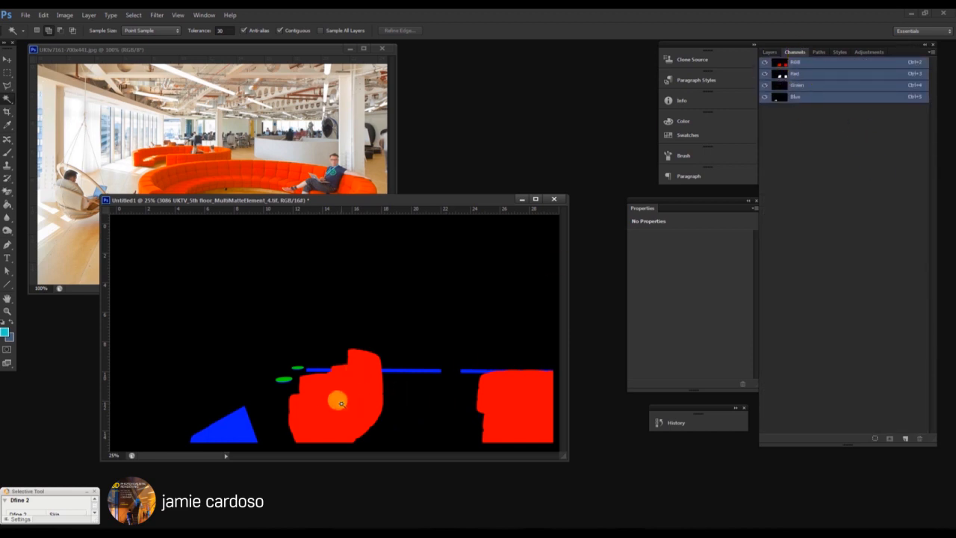
left_click(779, 74, "ctrl")
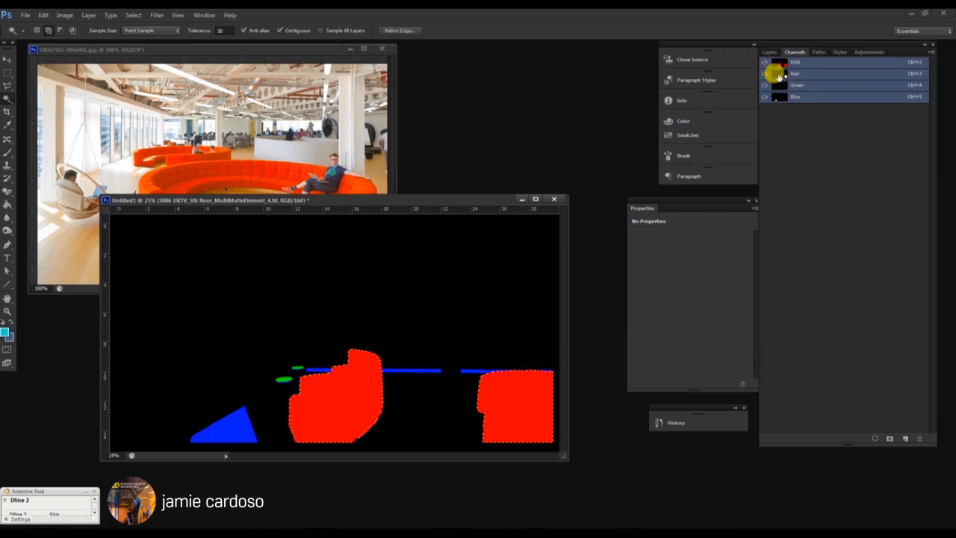
Hide the MultiMatteElement_4 pass and subtract the orange sofa from the selection, keeping only the dark sofa
left_click(769, 53)
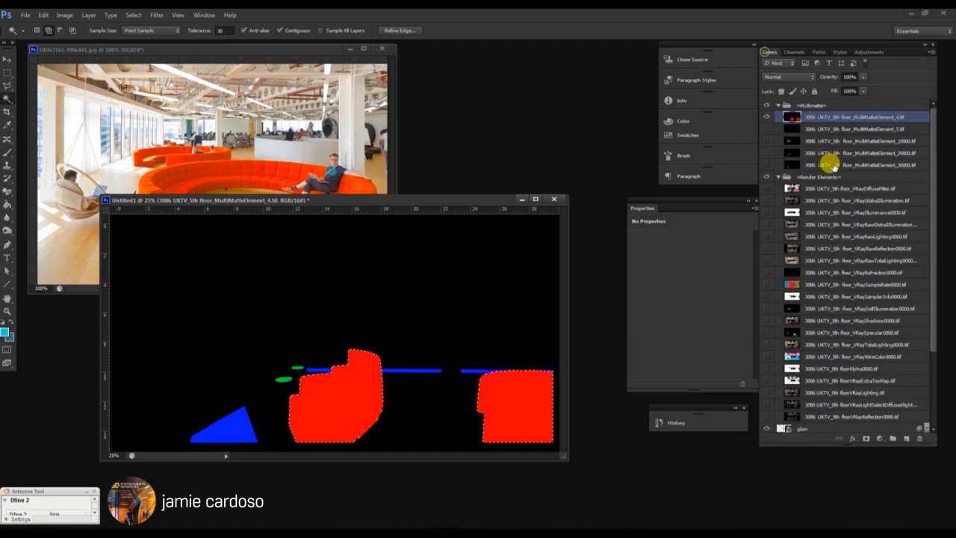
left_click(764, 118)
key("m")
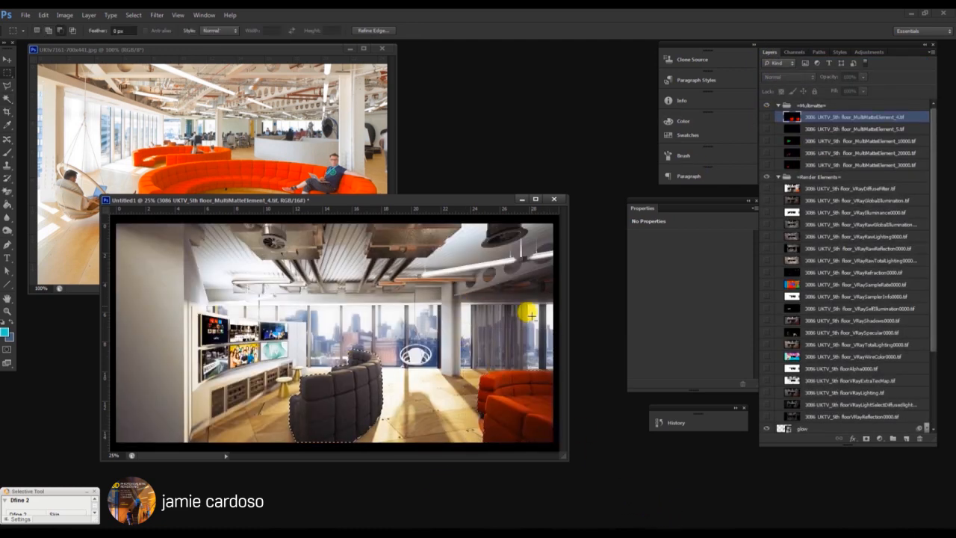
Create a new group above <Floor>, mask it with the dark sofa selection and name it <Black Sofa>
scroll(843, 405, "down", 5)
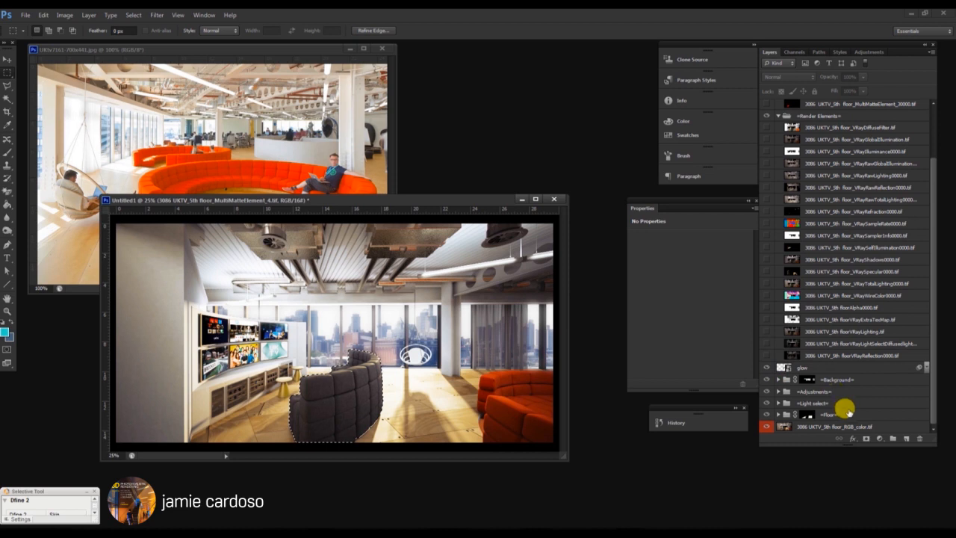
left_click_drag(842, 414, 889, 438)
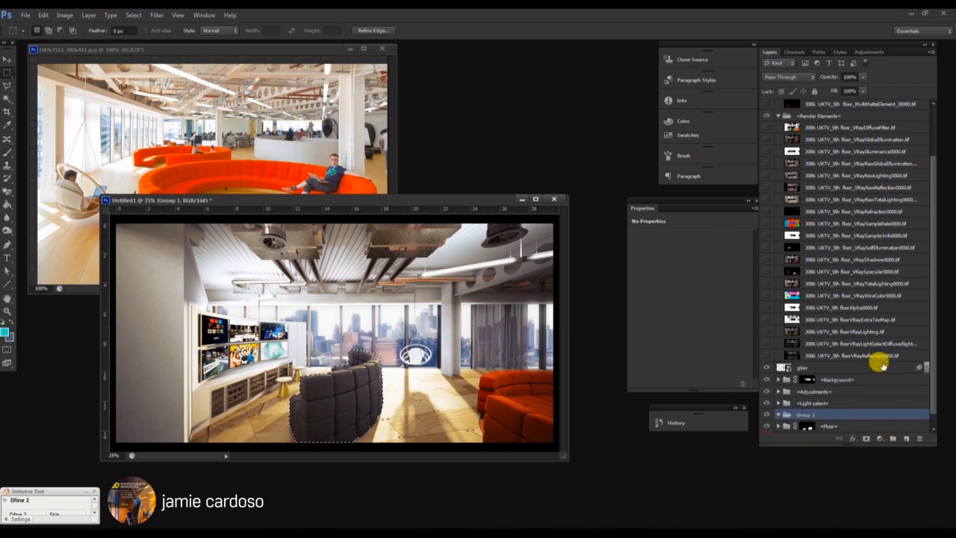
left_click(864, 438)
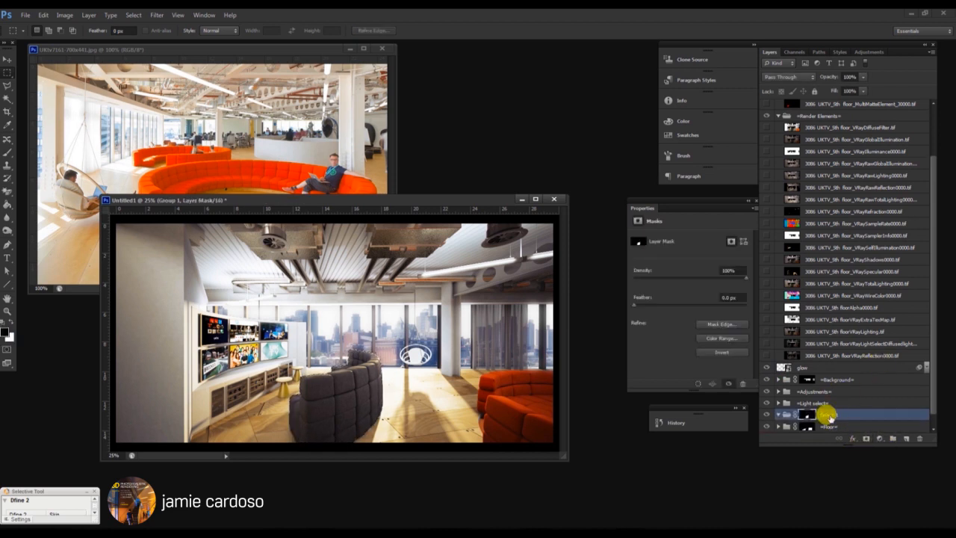
double_click(829, 415)
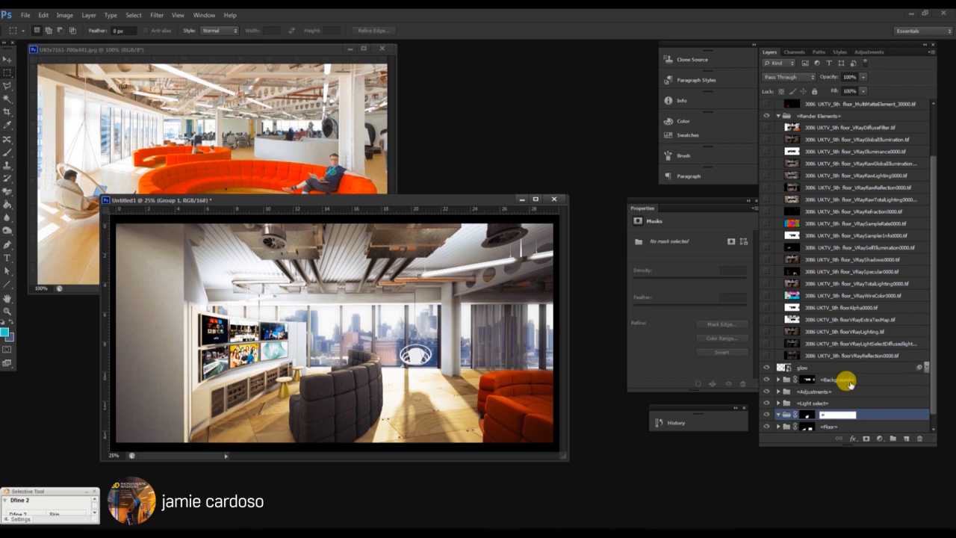
Place a visible copy of the VRaySpecular render element inside the <Black Sofa> group and set its blend mode to Screen
left_click(872, 271)
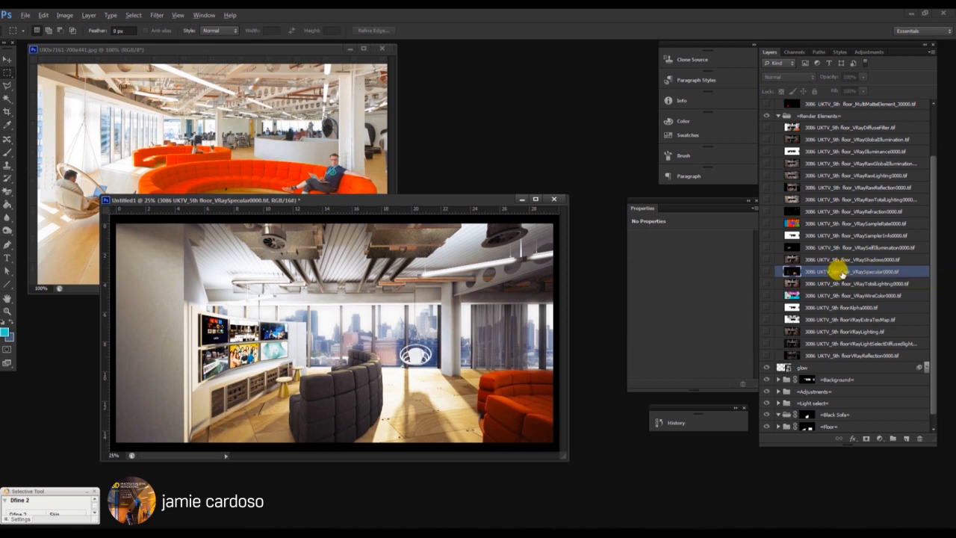
left_click_drag(842, 273, 844, 424)
left_click(780, 77)
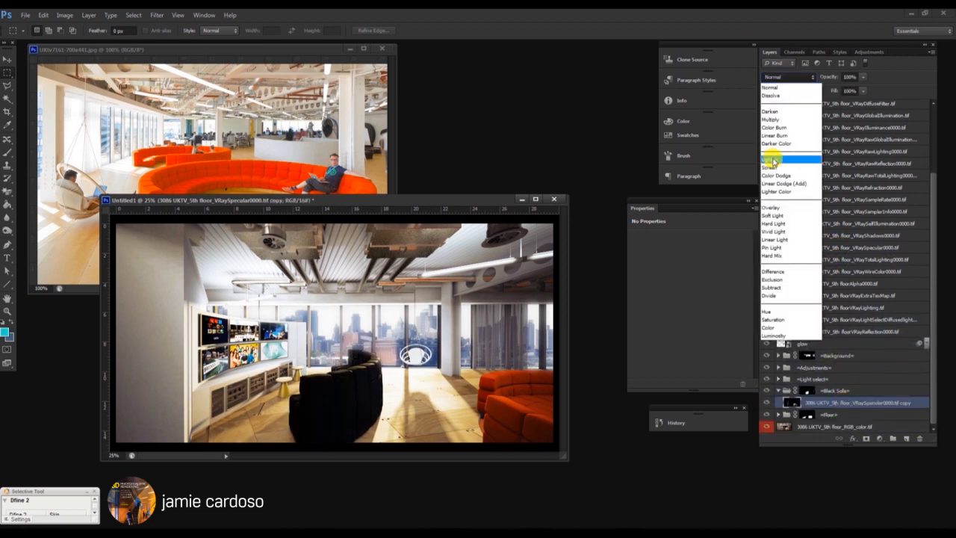
left_click(777, 170)
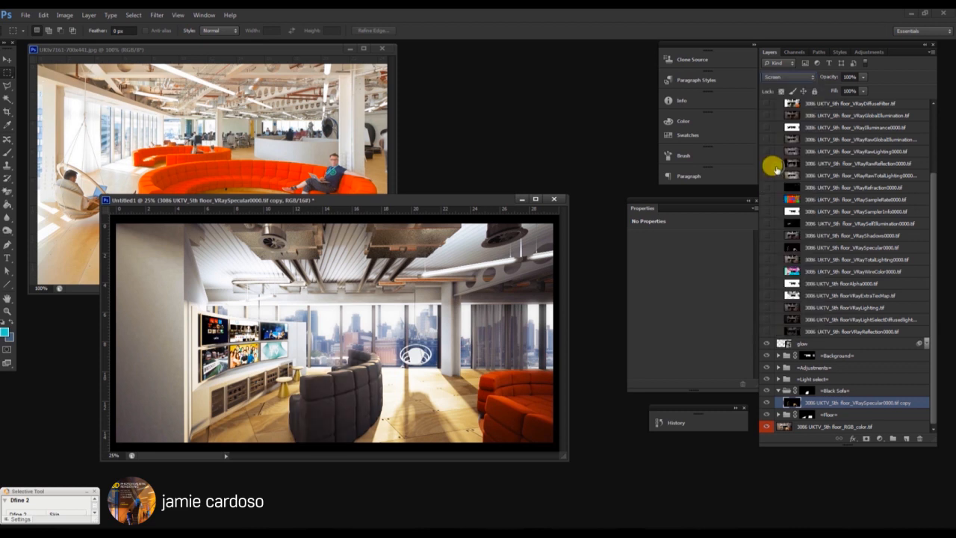
Place a visible copy of the VRayRawReflection element below the specular copy in the <Black Sofa> group at 15% opacity
left_click(821, 163)
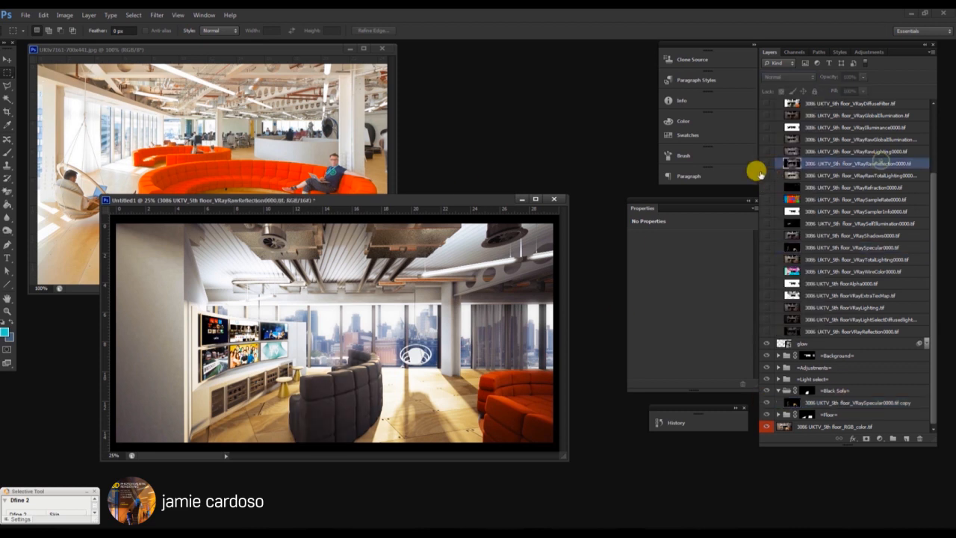
left_click(767, 163)
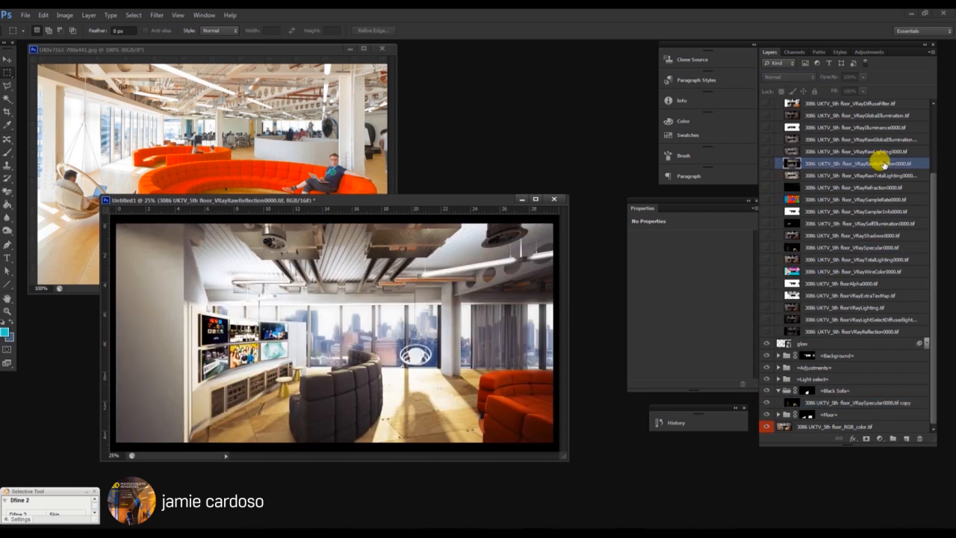
left_click_drag(884, 164, 852, 404)
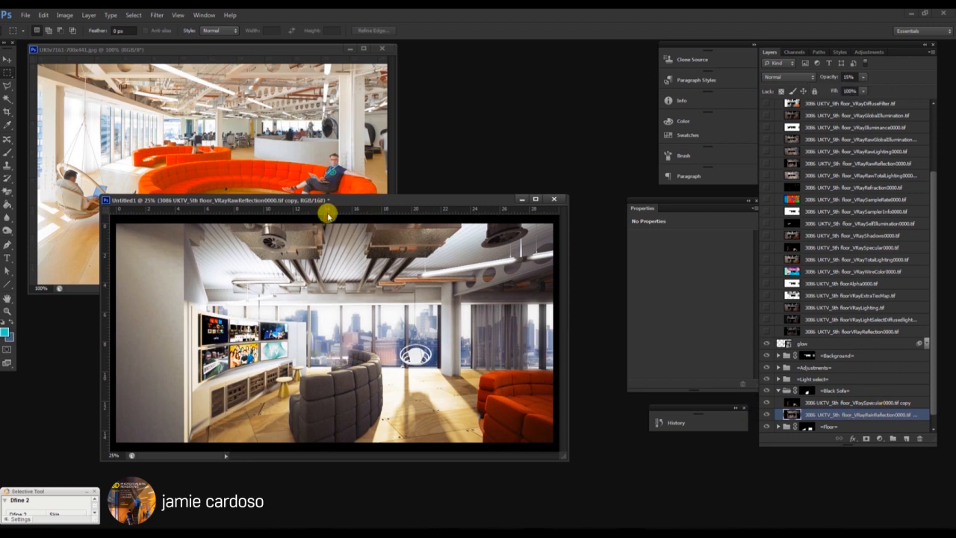
left_click_drag(327, 201, 351, 170)
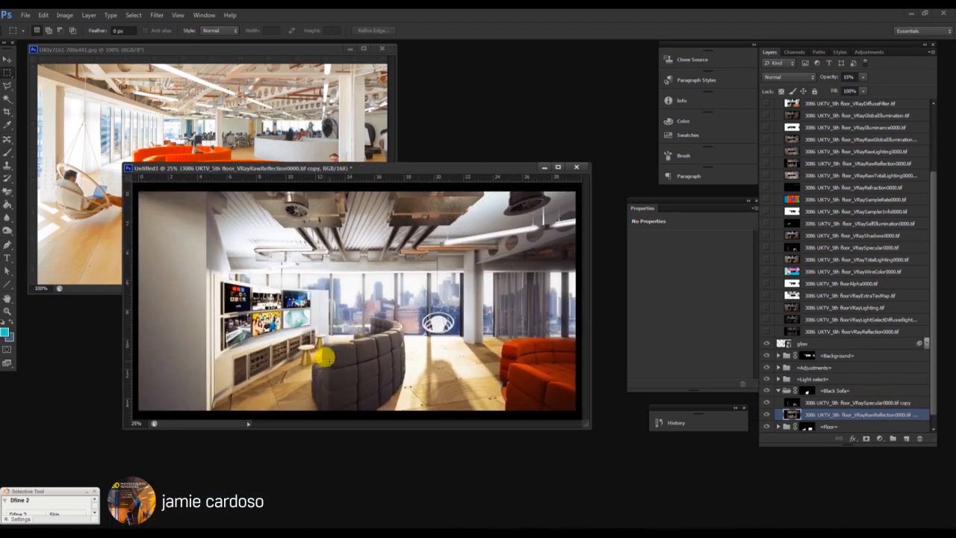
Add a Levels adjustment above the specular copy in the <Black Sofa> group and darken the sofa's tones
left_click(879, 438)
left_click(881, 269)
left_click_drag(702, 312, 709, 312)
Set the opacity of the VRayRawReflection copy in the <Black Sofa> group to 37%
left_click(844, 413)
left_click(858, 426)
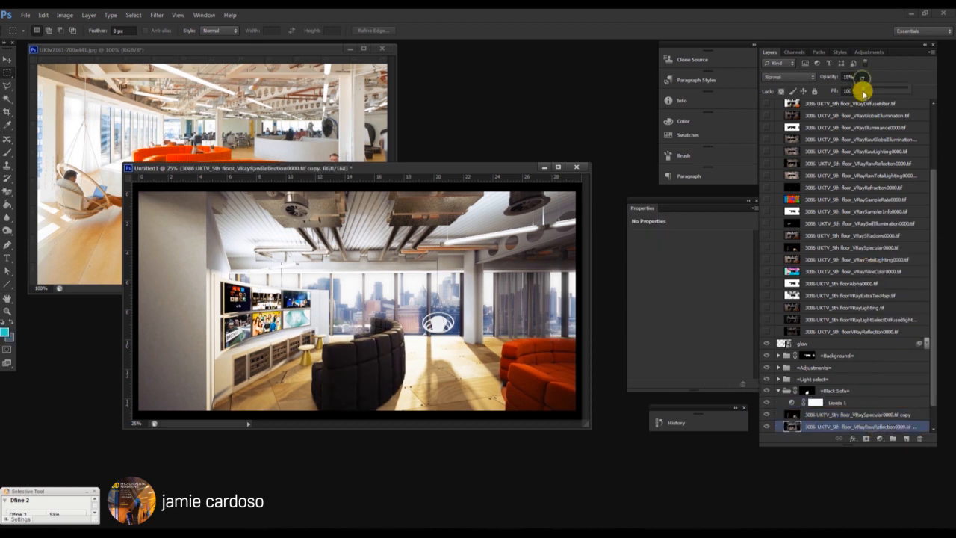
left_click_drag(869, 89, 870, 87)
key("z")
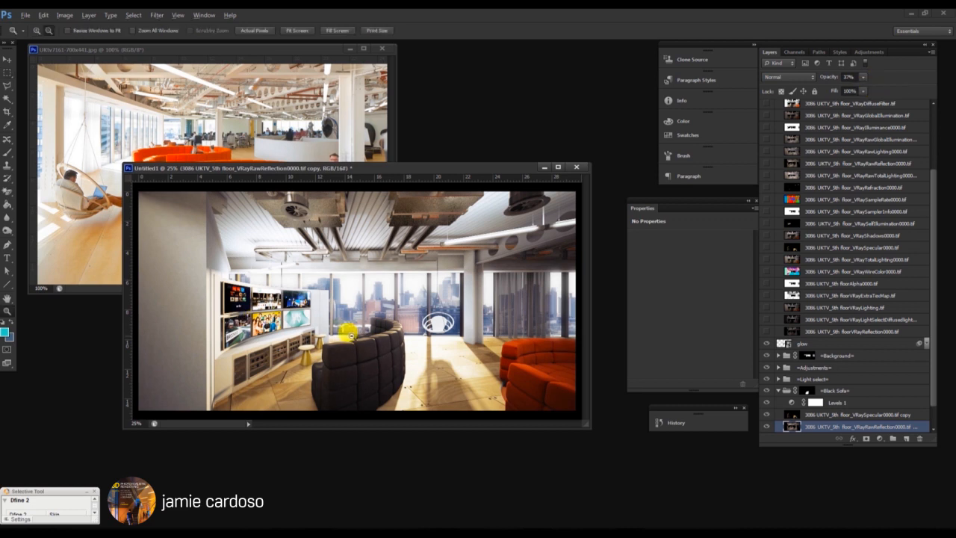
Compare the render's sofas with the reference photo, keeping the render window clear of the photo's orange sofa
left_click(348, 332, "alt")
left_click(307, 336)
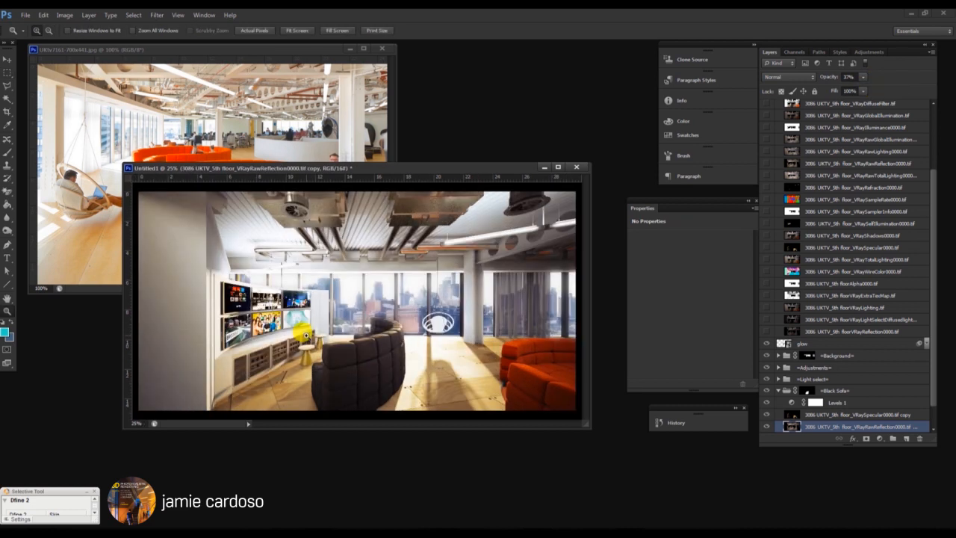
left_click(306, 336)
scroll(843, 195, "up", 3)
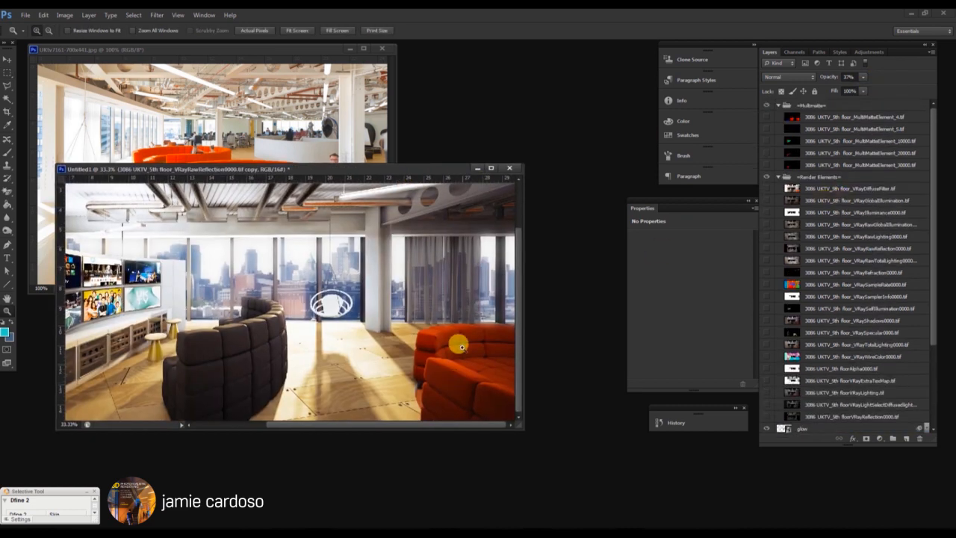
left_click_drag(367, 169, 419, 223)
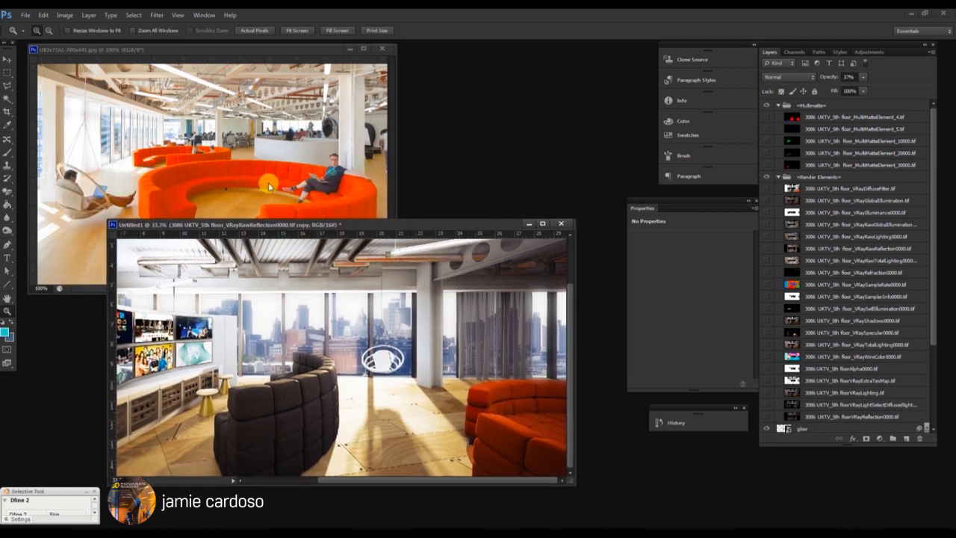
left_click_drag(385, 224, 331, 243)
key("ctrl+minus")
key("ctrl+minus")
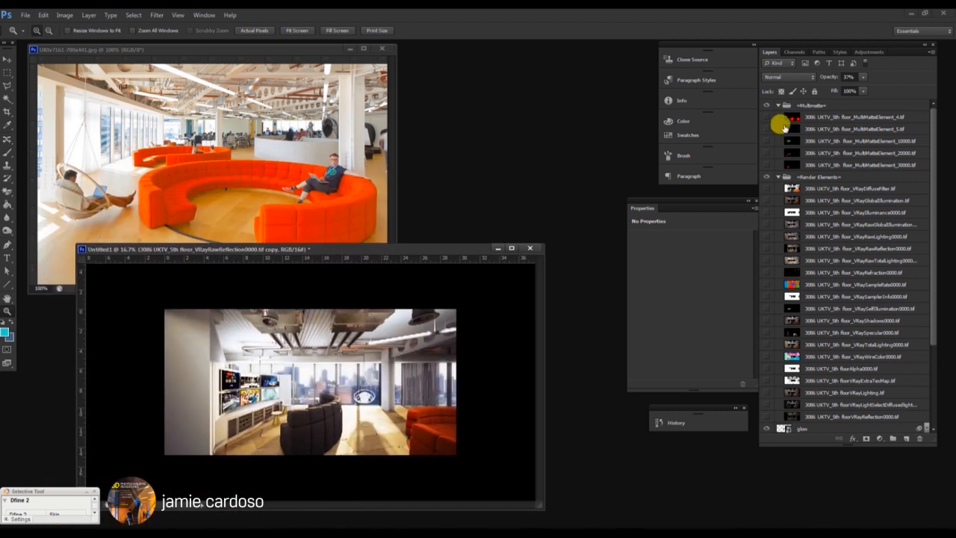
Load the red matte of the MultiMatteElement_4 layer as a selection, hide that layer again and limit the selection to the orange sofa
left_click(766, 117)
left_click(821, 117)
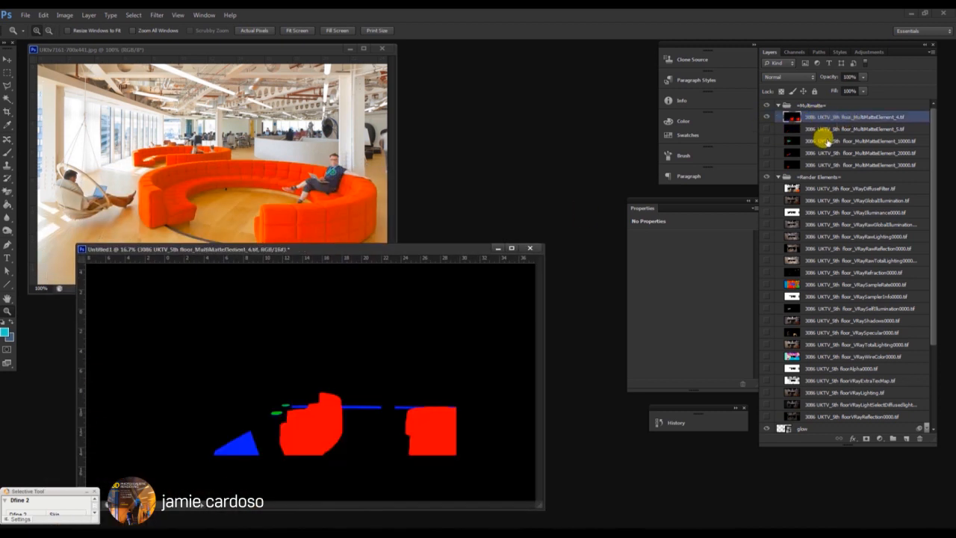
left_click(794, 51)
left_click(777, 78, "ctrl")
left_click(770, 52)
left_click(766, 118)
key("m")
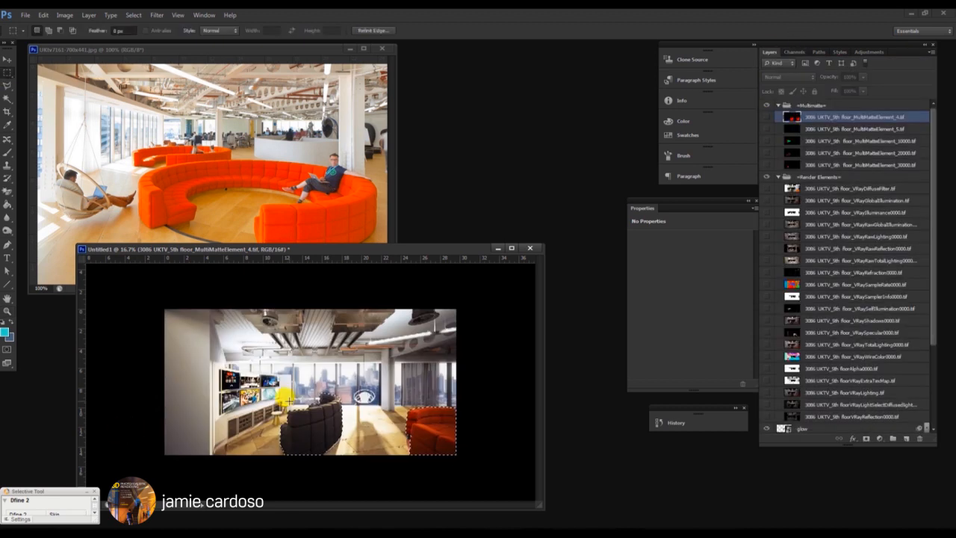
Create a group above <Black Sofa>, mask it with the orange sofa selection and name it <Orange Sofa>
scroll(891, 397, "down", 3)
left_click(890, 438)
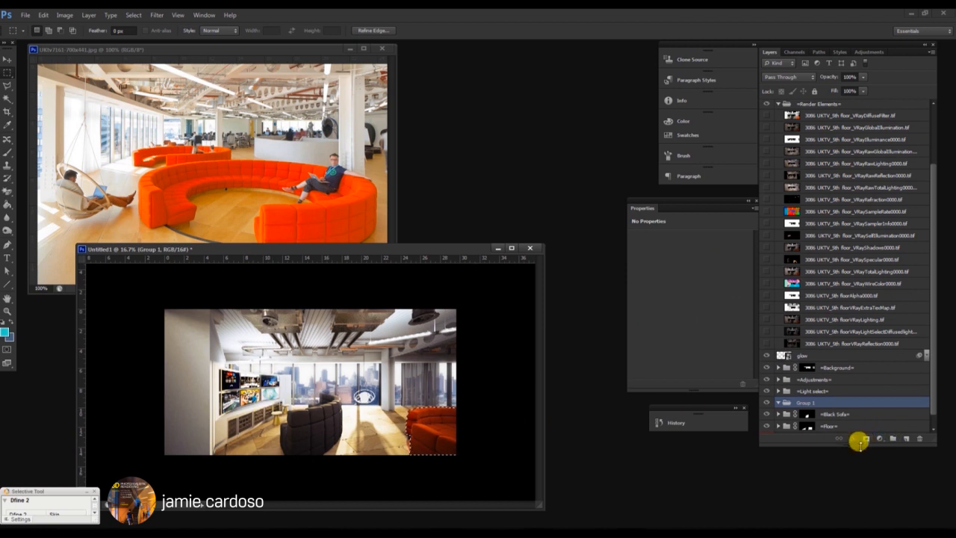
left_click(865, 439)
double_click(830, 403)
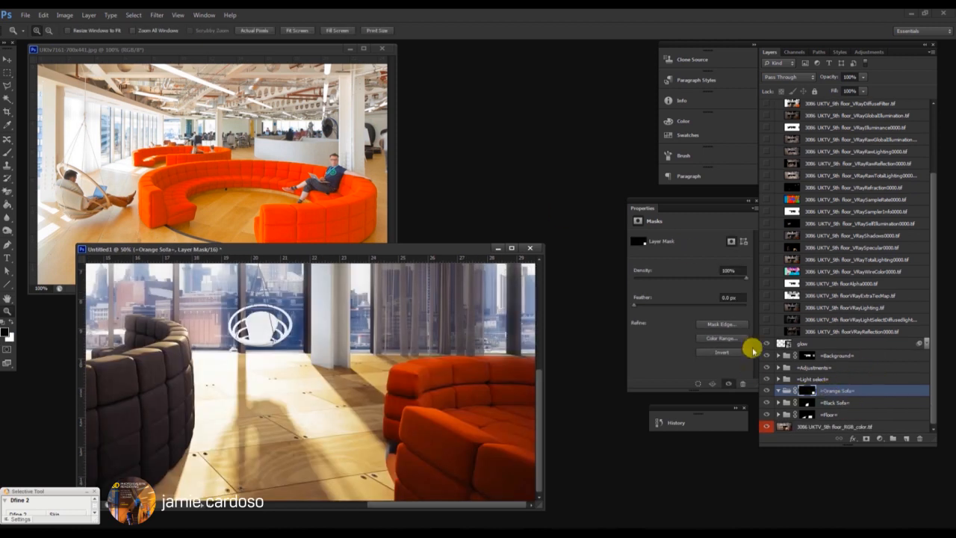
Add a Color Balance adjustment in the <Orange Sofa> group with midtones at +44 red, +24 green and -52 towards yellow
left_click(881, 439)
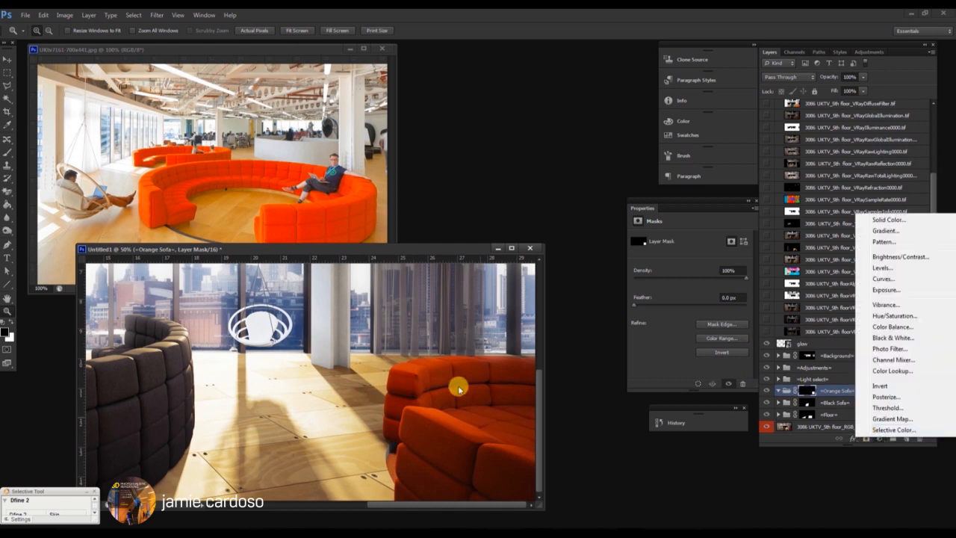
left_click(892, 326)
left_click_drag(672, 261, 654, 297)
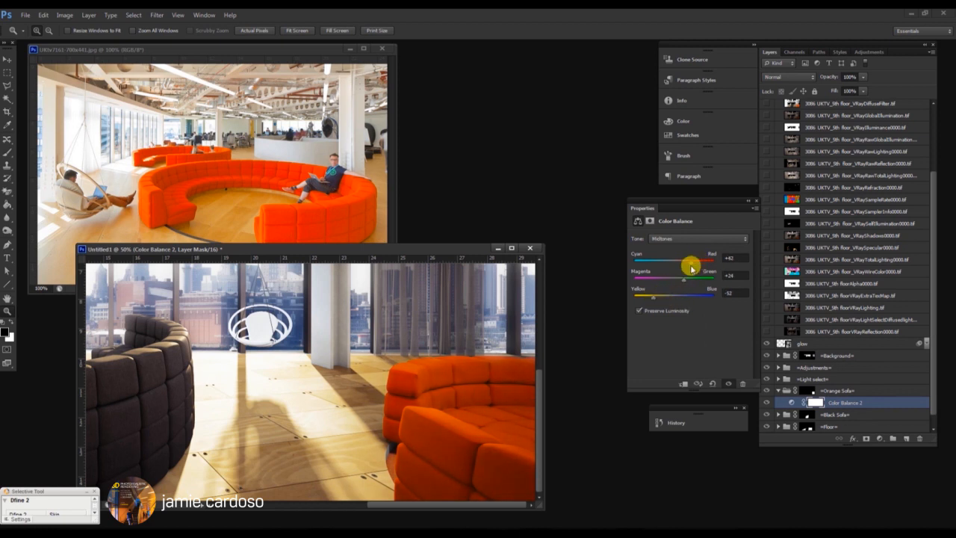
left_click_drag(340, 249, 355, 239)
scroll(763, 299, "down", 1)
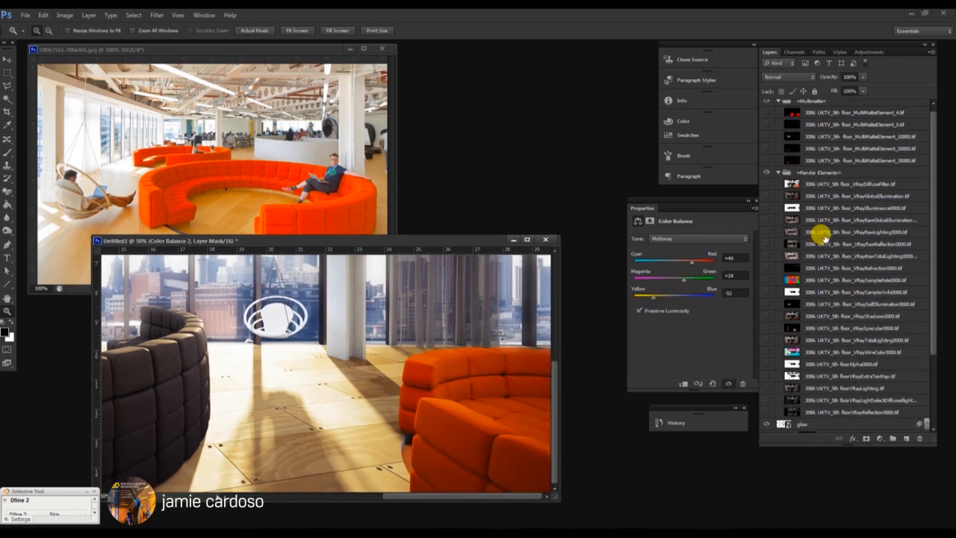
Add a Levels adjustment above the colour balance in <Orange Sofa> with midtones at 0.70 and the white input at 191
left_click(880, 439)
left_click(886, 273)
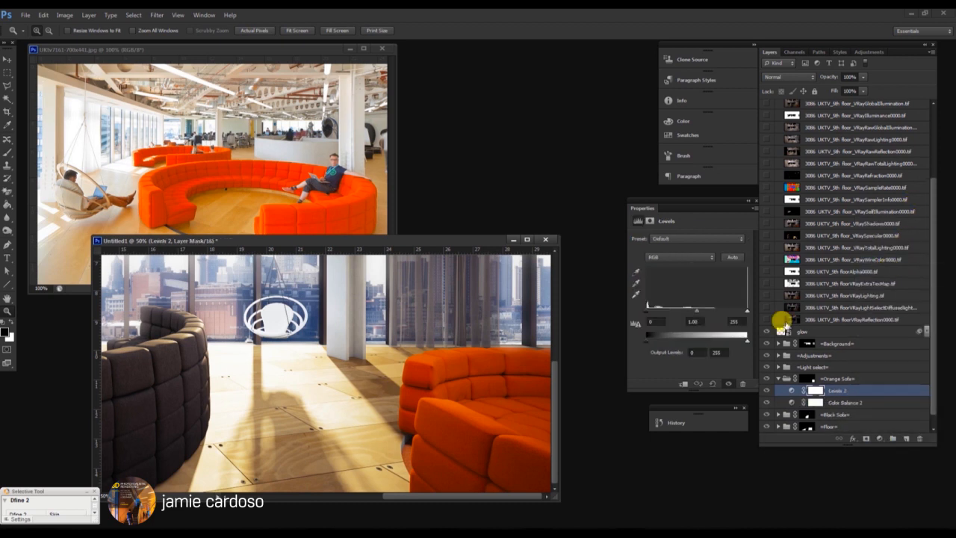
left_click_drag(745, 311, 699, 310)
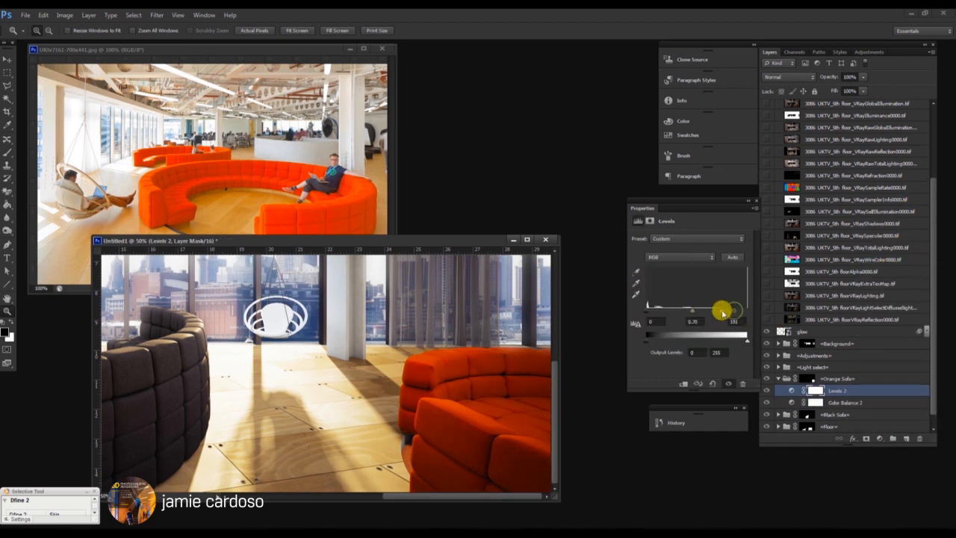
key("ctrl+minus")
Add a Vibrance adjustment at +100 vibrance and a Hue/Saturation adjustment at +100 saturation on top of the <Orange Sofa> group
left_click(879, 439)
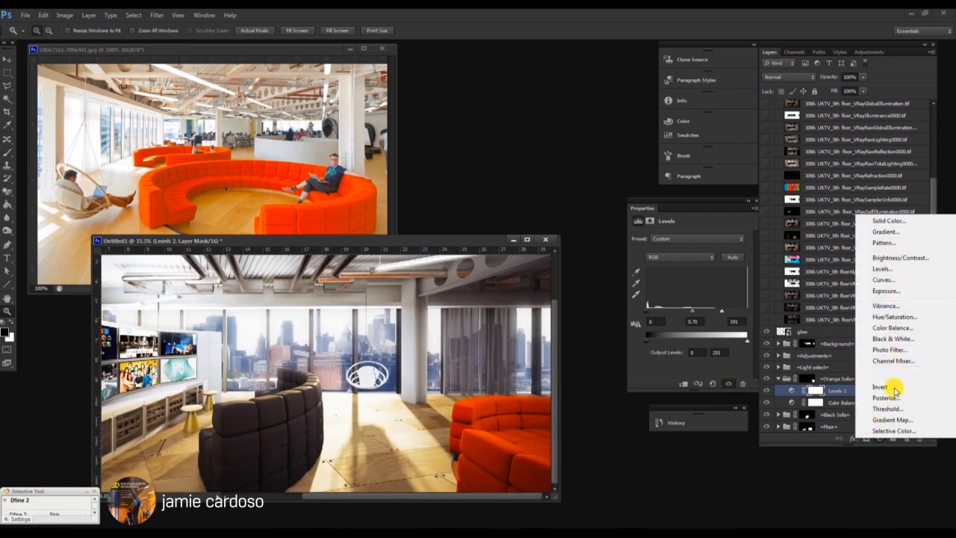
left_click(885, 306)
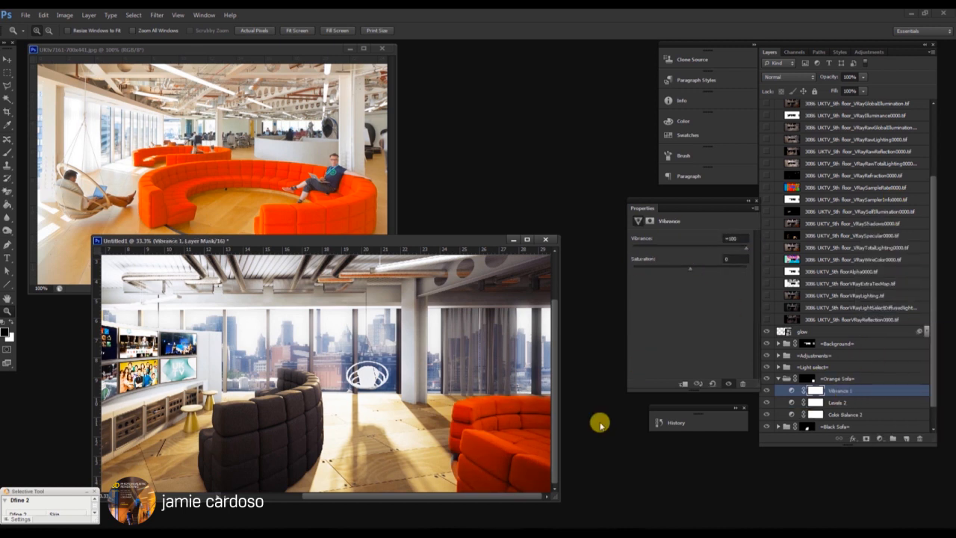
left_click(852, 416)
left_click(842, 380)
left_click(879, 440)
left_click(902, 317)
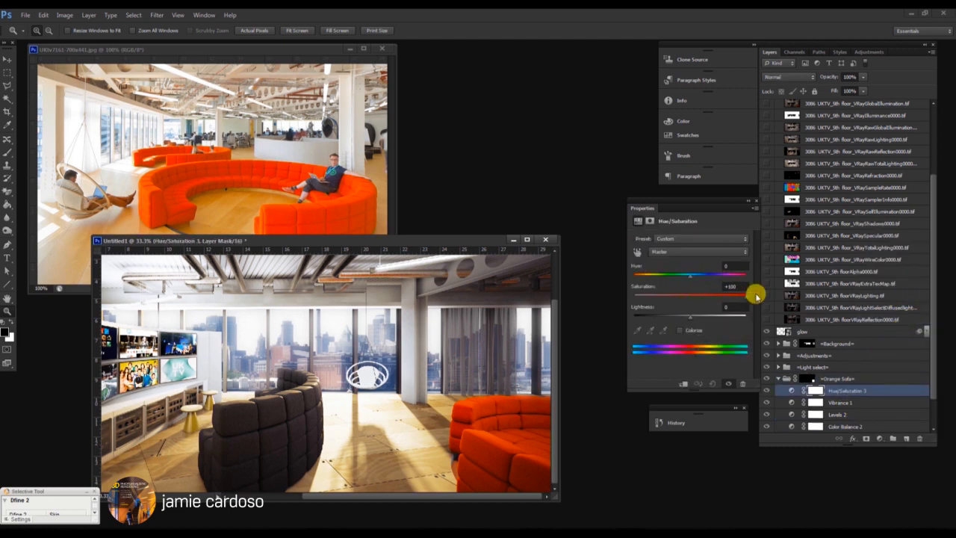
Move the Levels adjustment to the top of the <Orange Sofa> group and set its midtones to 0.72 and white input to 149
left_click_drag(852, 415, 856, 389)
left_click_drag(721, 310, 711, 312)
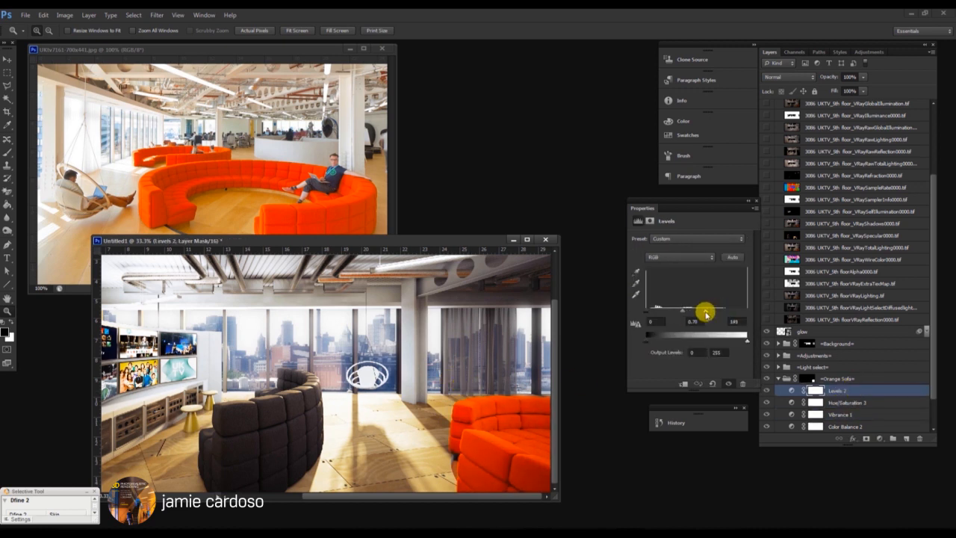
left_click_drag(694, 312, 681, 310)
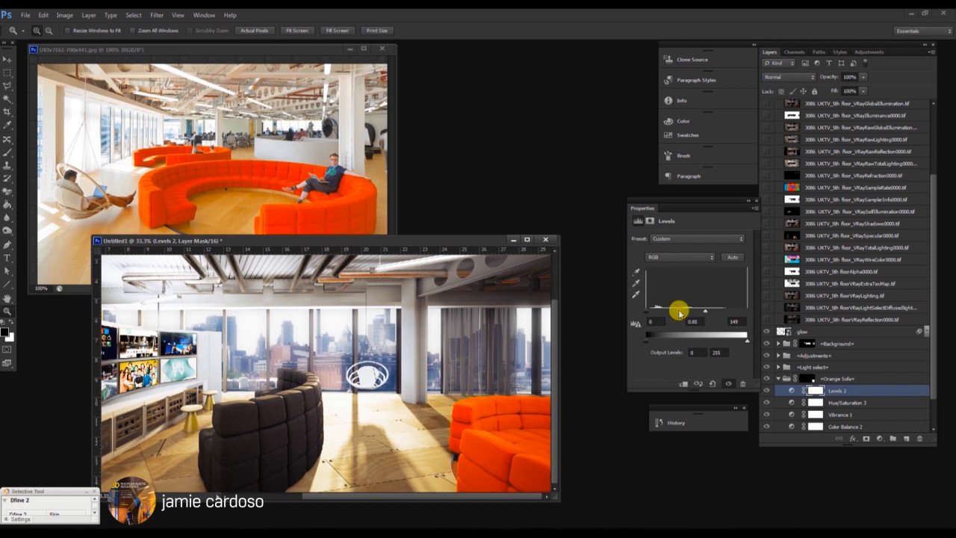
left_click(394, 387, "alt")
left_click(407, 410)
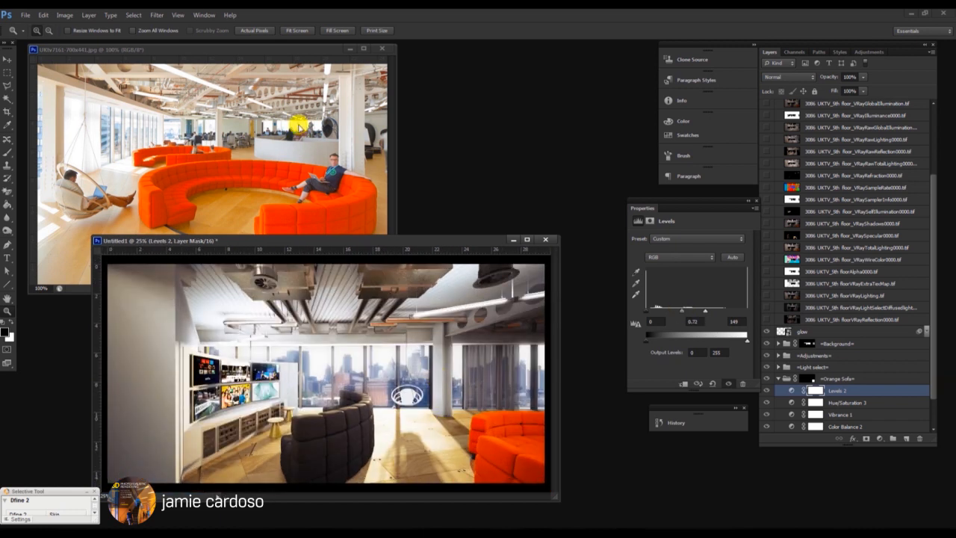
left_click(404, 410)
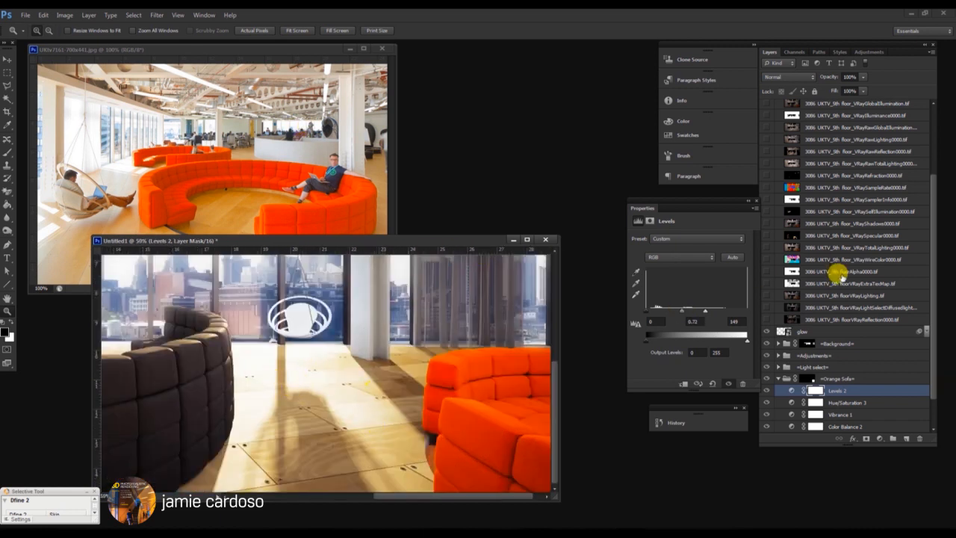
Examine the effect of the VRayLightSelectSun layer in the <Light select> group by hiding and showing it repeatedly
left_click(822, 366)
left_click(778, 367)
scroll(871, 306, "down", 3)
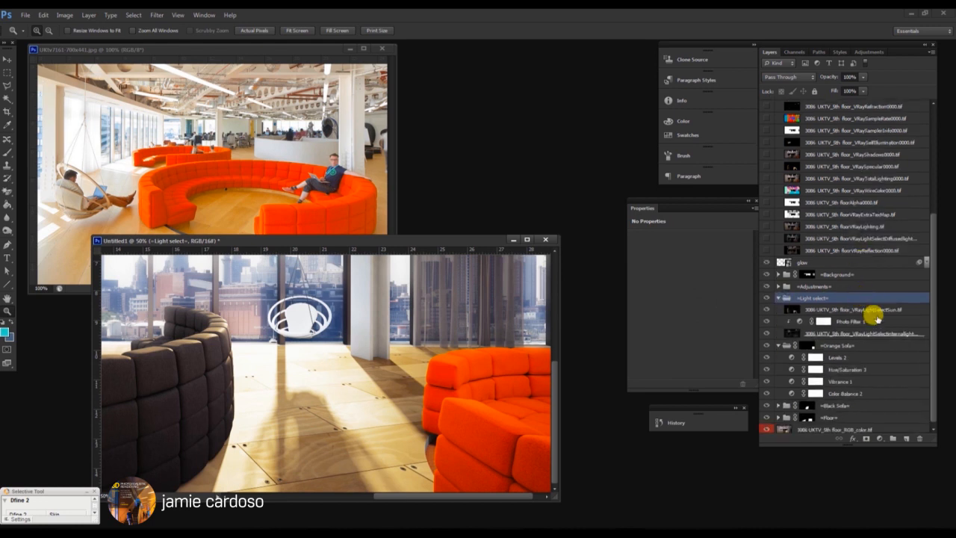
left_click(871, 309)
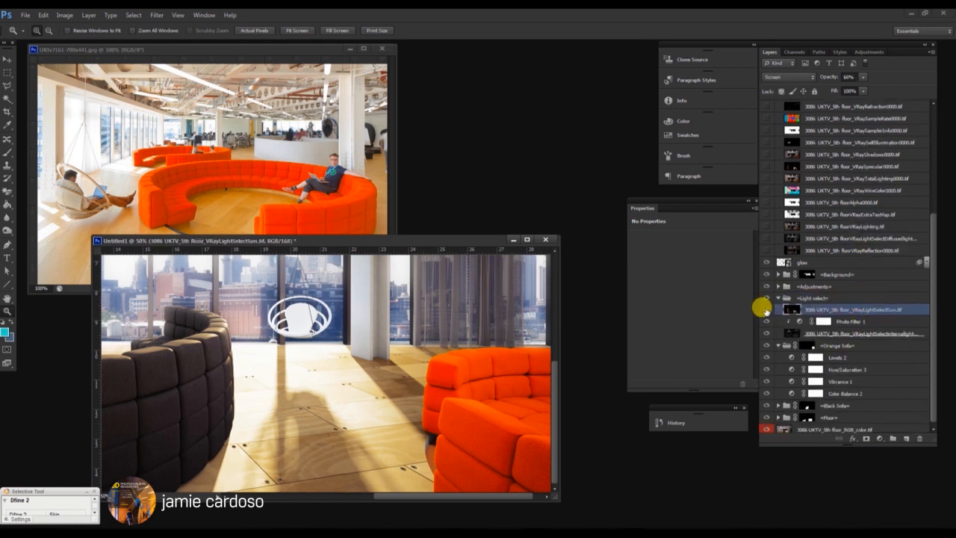
left_click(766, 309)
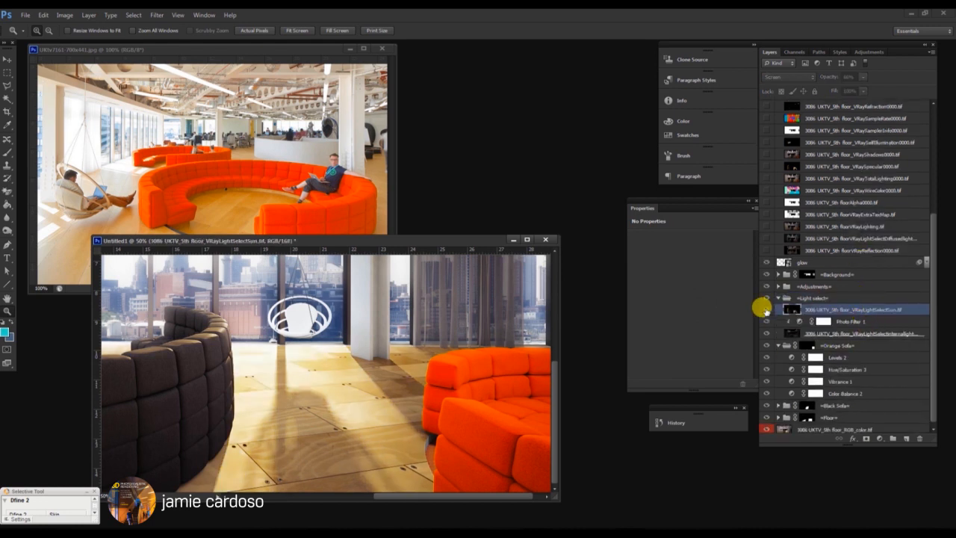
left_click(765, 309)
left_click(765, 309)
left_click(765, 309)
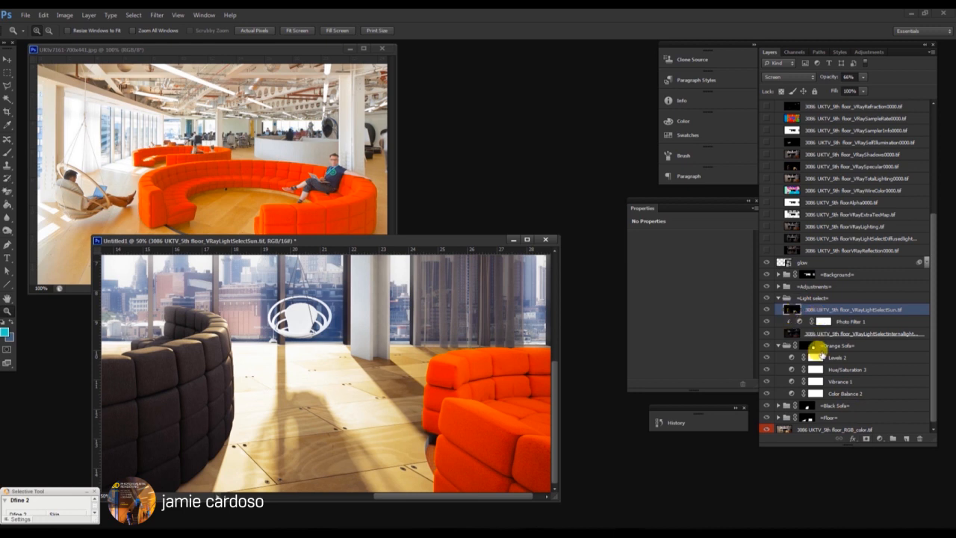
Add a white layer mask to the VRayLightSelectSun layer and ready the Brush tool with black as the foreground colour
left_click(859, 438)
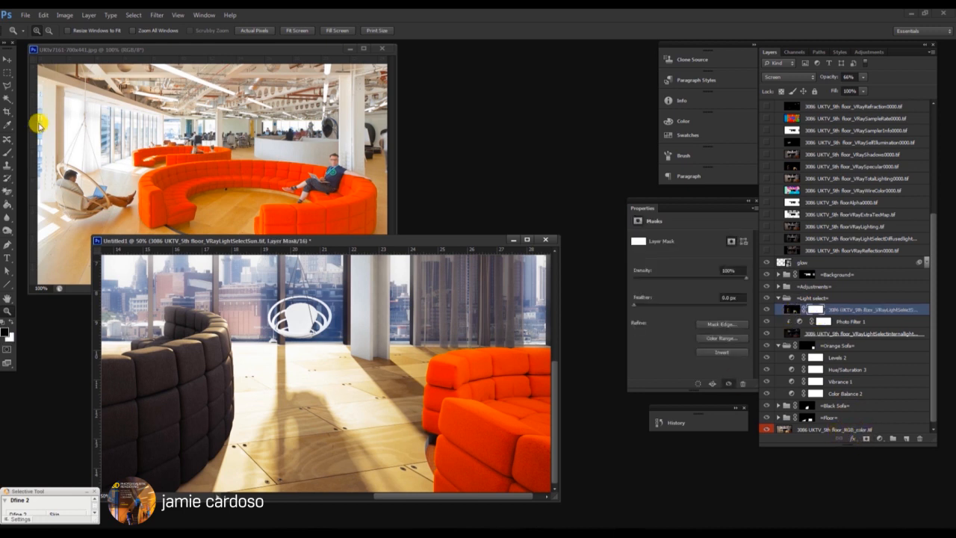
left_click(6, 153)
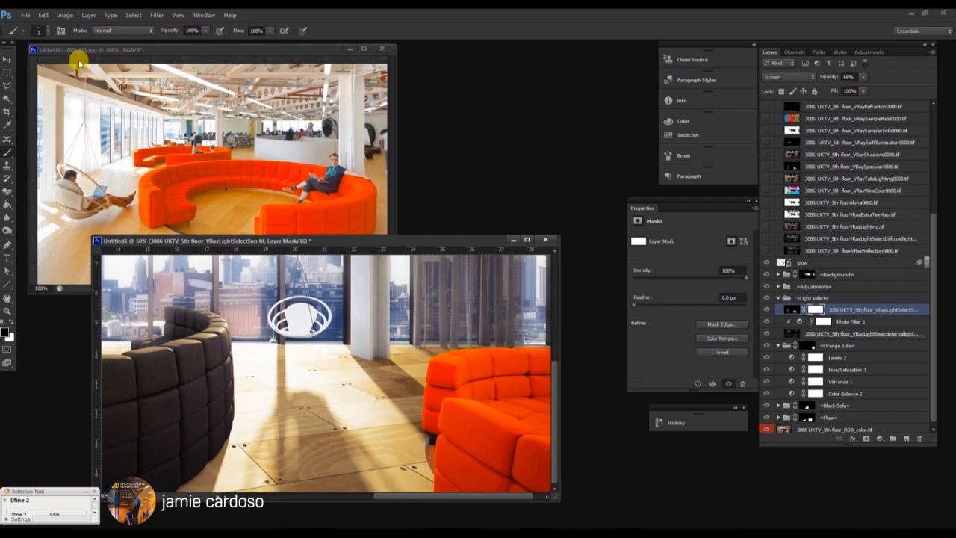
left_click(814, 309)
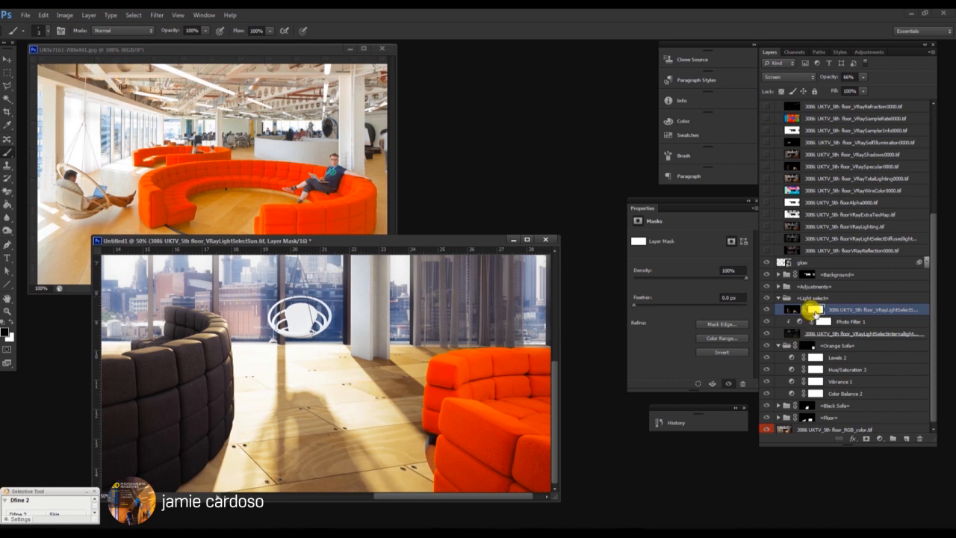
left_click(6, 334)
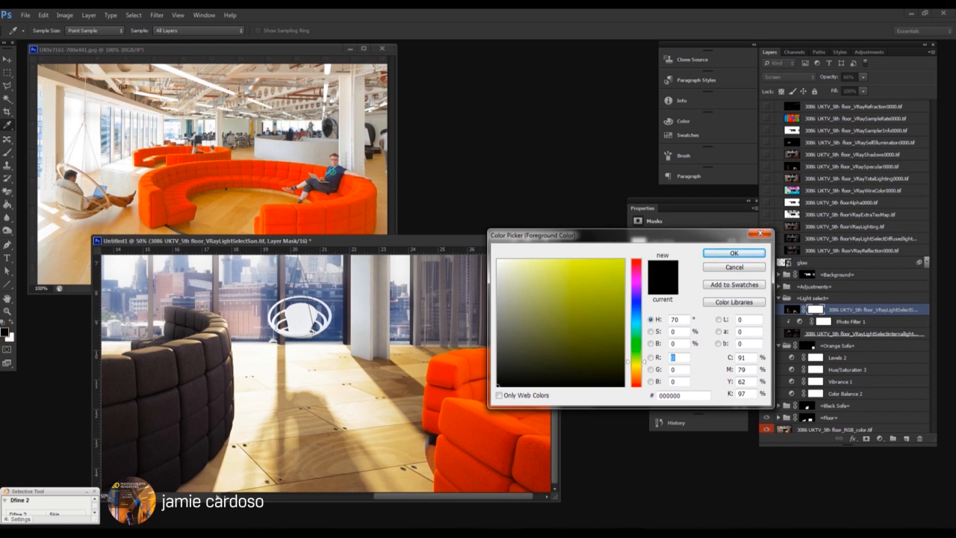
left_click(736, 253)
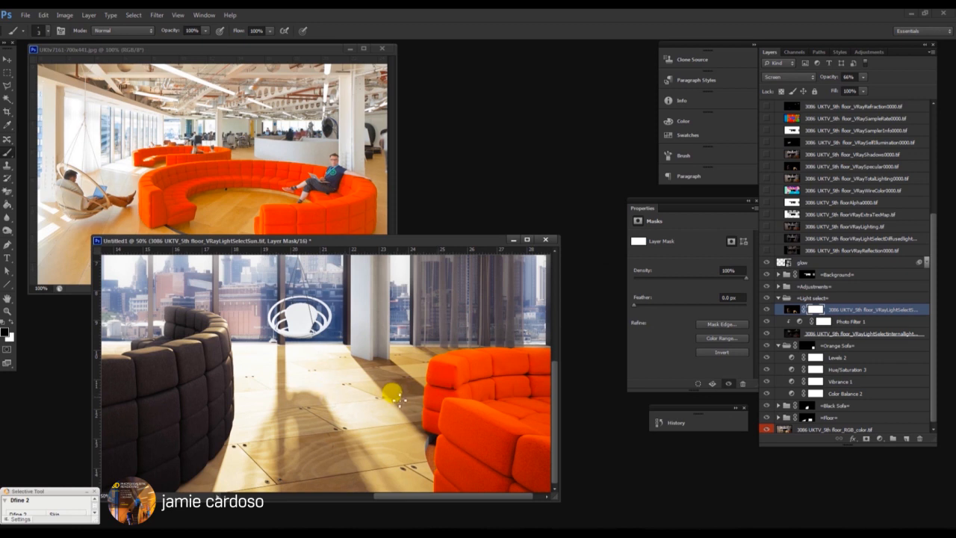
Paint black over the sunlit floor on the VRayLightSelectSun mask with a soft 175 px brush, trying 10% and 100% opacity
left_click(41, 30)
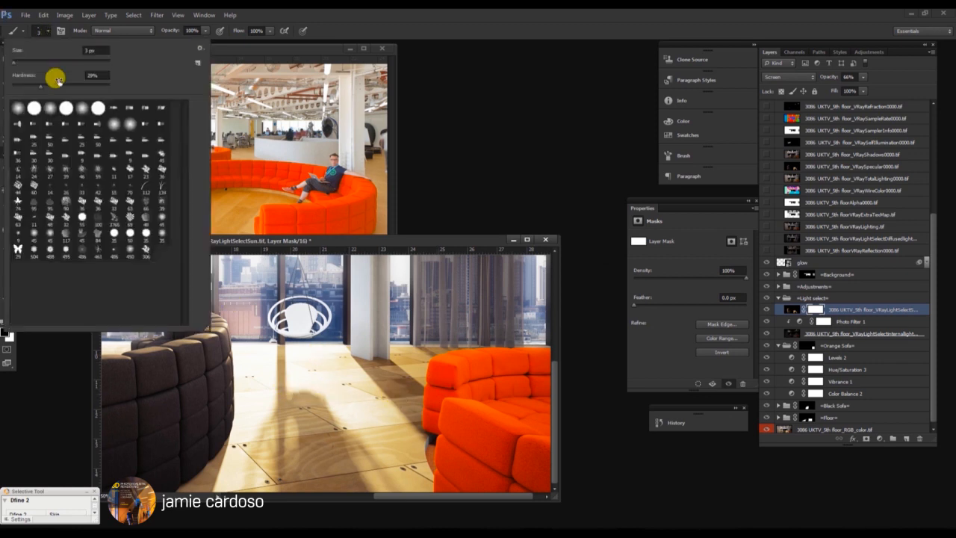
left_click(363, 333)
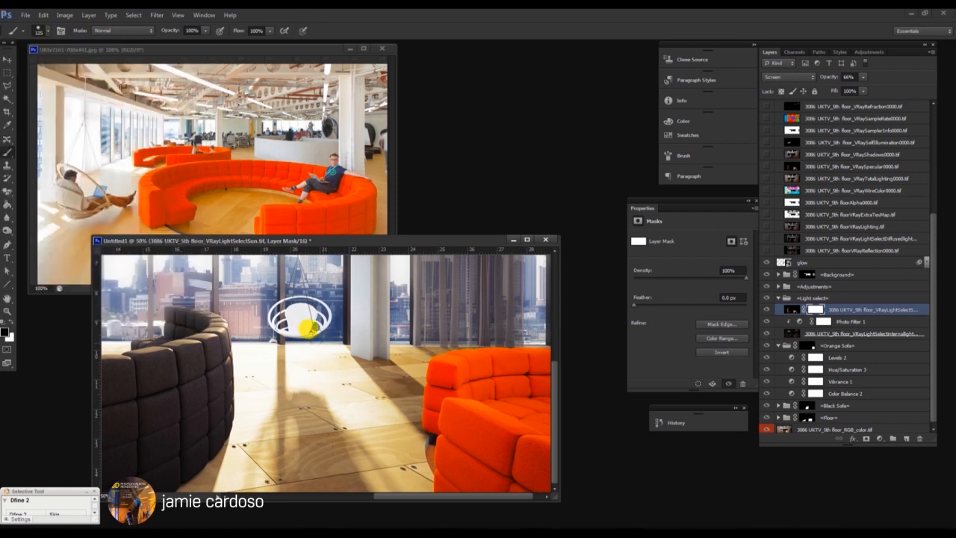
left_click(201, 31)
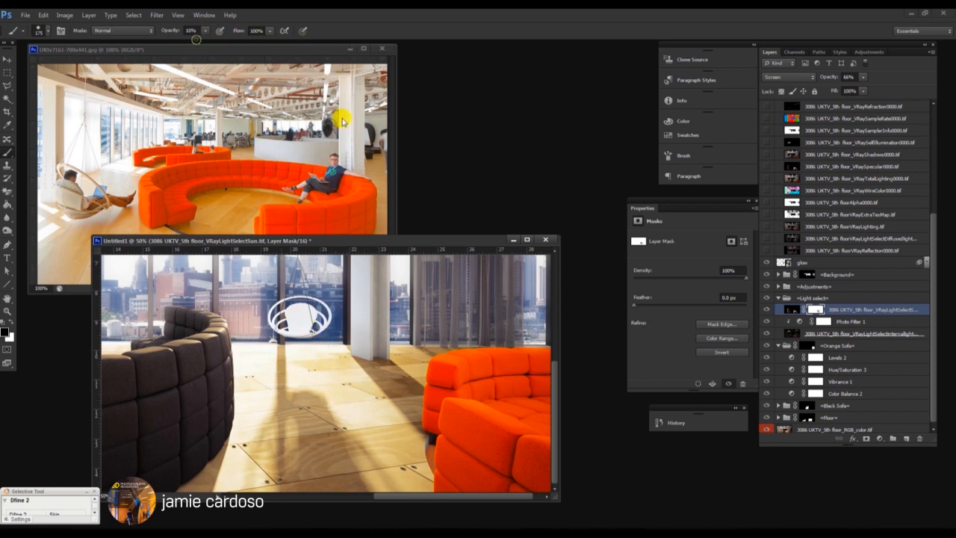
left_click(205, 31)
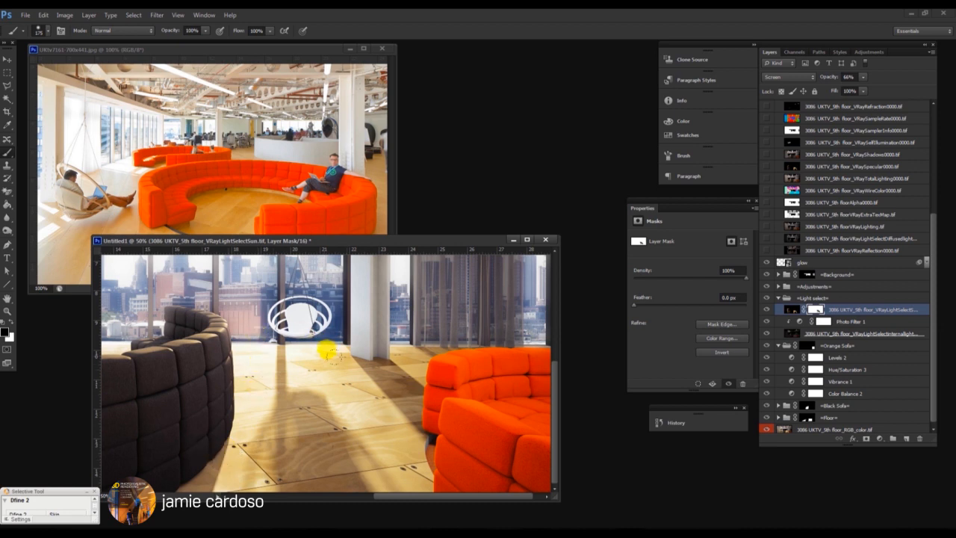
Set the brush opacity to 20% and retouch the floor on the VRayLightSelectSun mask, switching between black and white
scroll(276, 411, "left", 1)
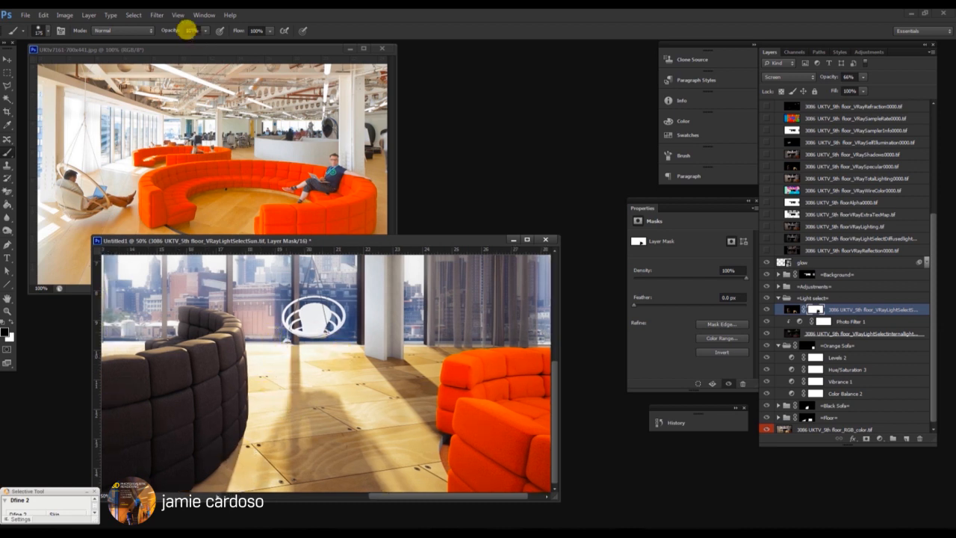
left_click(192, 29)
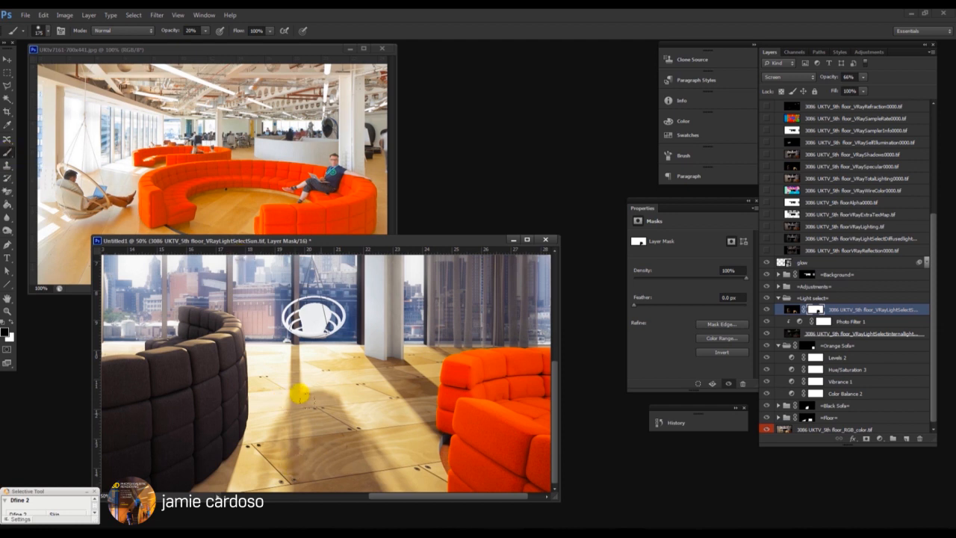
key("x")
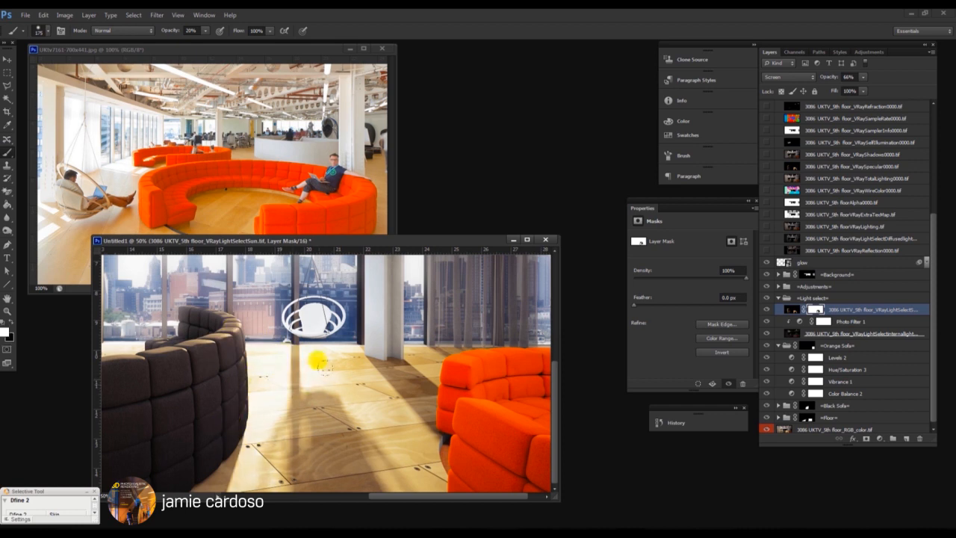
Paint black on the VRayLightSelectSun mask over the floor beside the black sofa with an 80 px brush at 20% opacity
key("z")
left_click(313, 372, "alt")
left_click(313, 372, "alt")
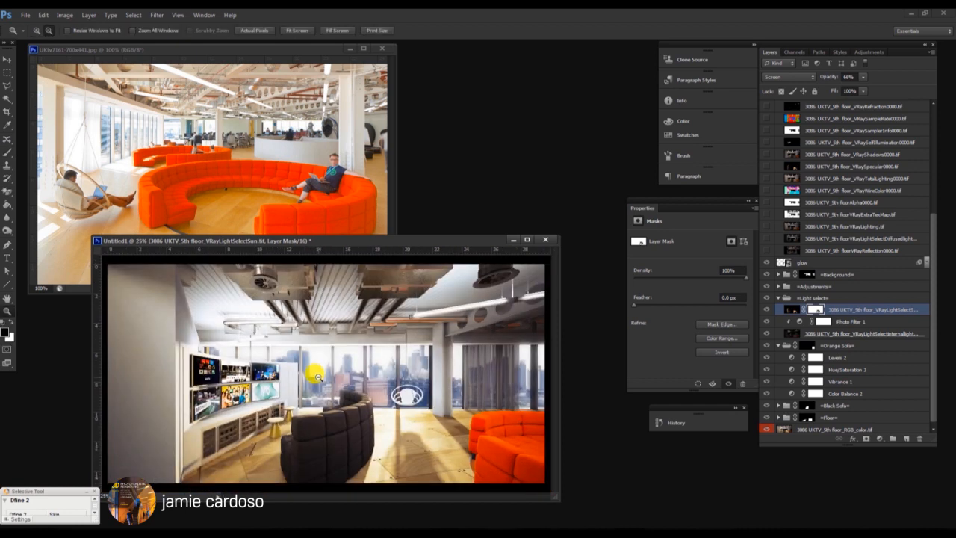
left_click(378, 446)
left_click(6, 155)
key("z")
left_click(217, 381)
key("b")
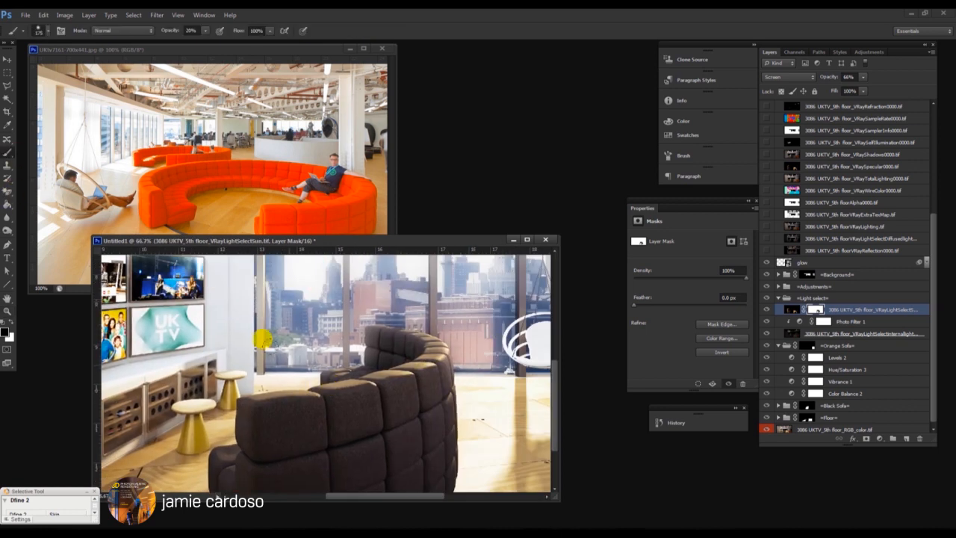
key("bracketright")
key("bracketright")
key("bracketright")
key("bracketright")
key("bracketright")
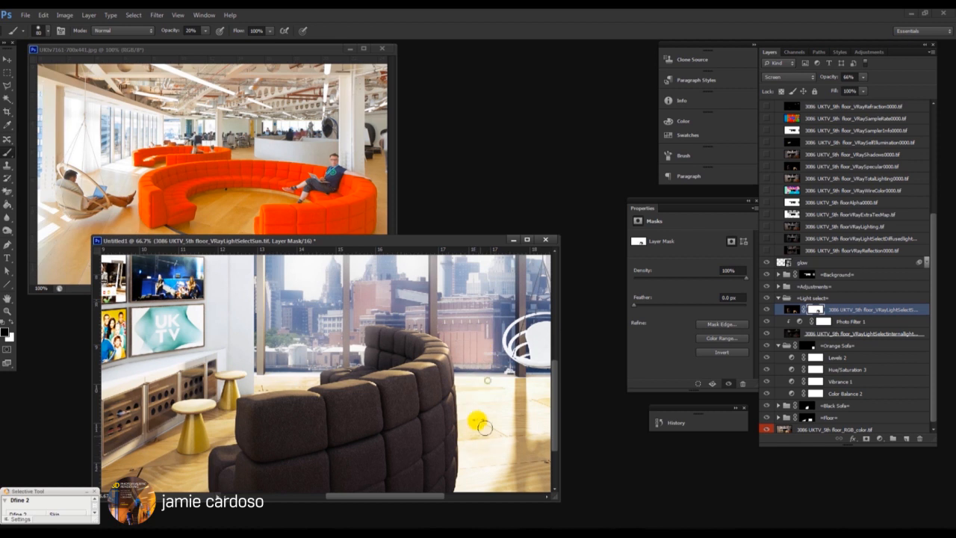
left_click_drag(489, 411, 383, 380)
Compare the floor with the masked VRayLightSelectSun layer hidden and shown, up close and across the whole render
left_click(765, 310)
left_click(765, 309)
left_click(764, 309)
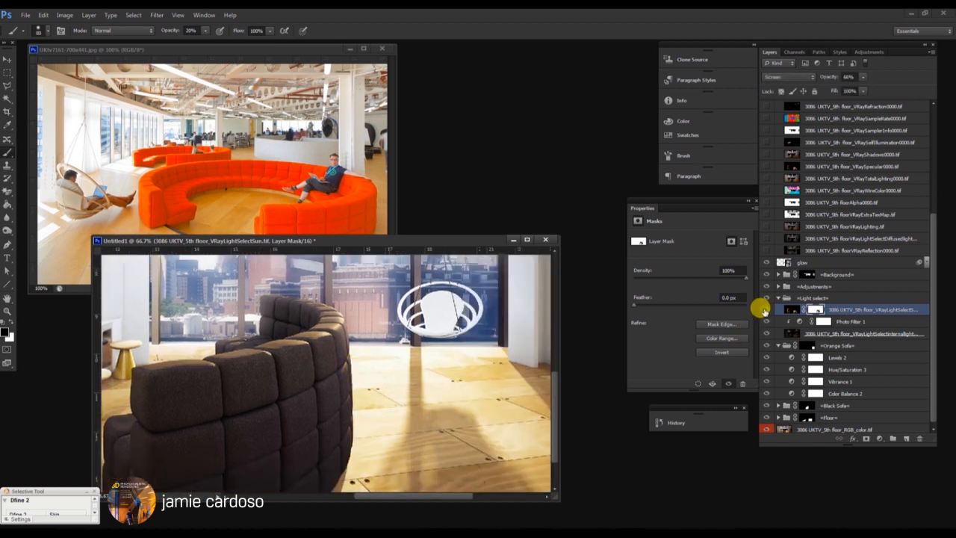
left_click(764, 309)
key("z")
left_click(395, 357, "alt")
left_click(396, 357, "alt")
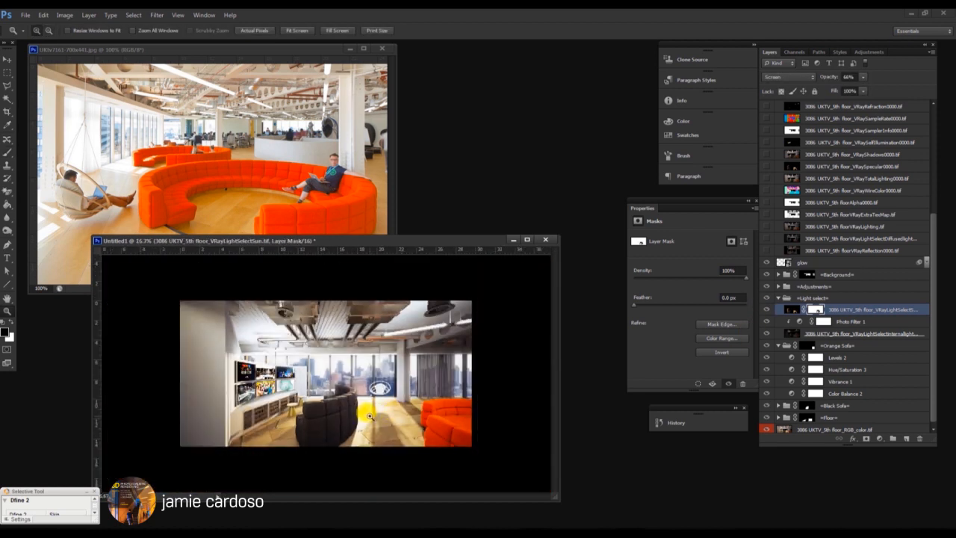
left_click(440, 426)
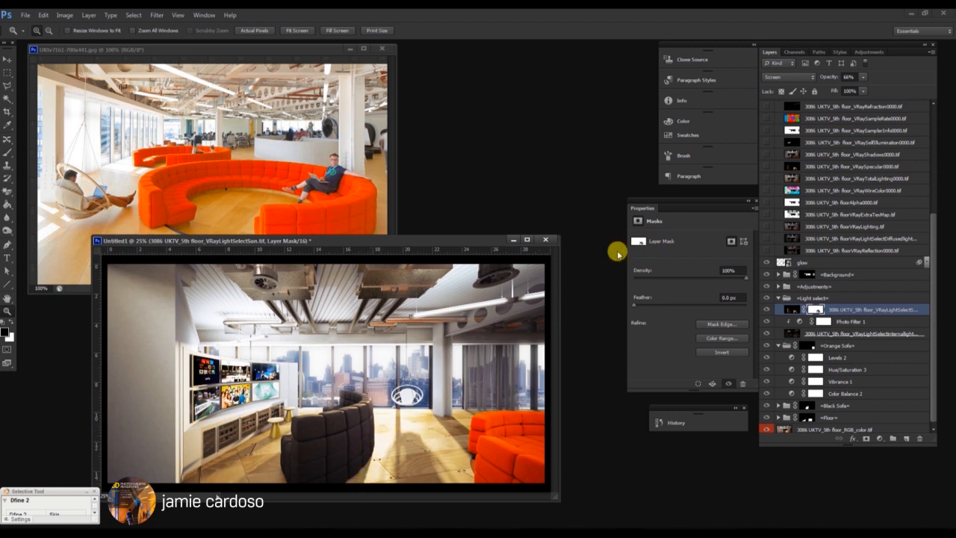
Expand the <Adjustments> group, check the effect of the Curves 1 adjustment on the render and select its layer mask
left_click(819, 287)
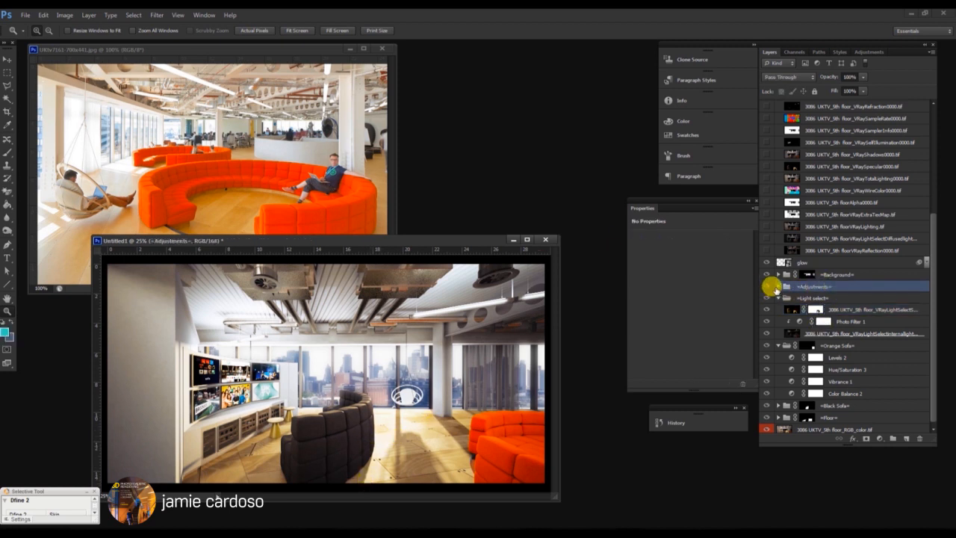
left_click(778, 286)
left_click(847, 299)
left_click(847, 334)
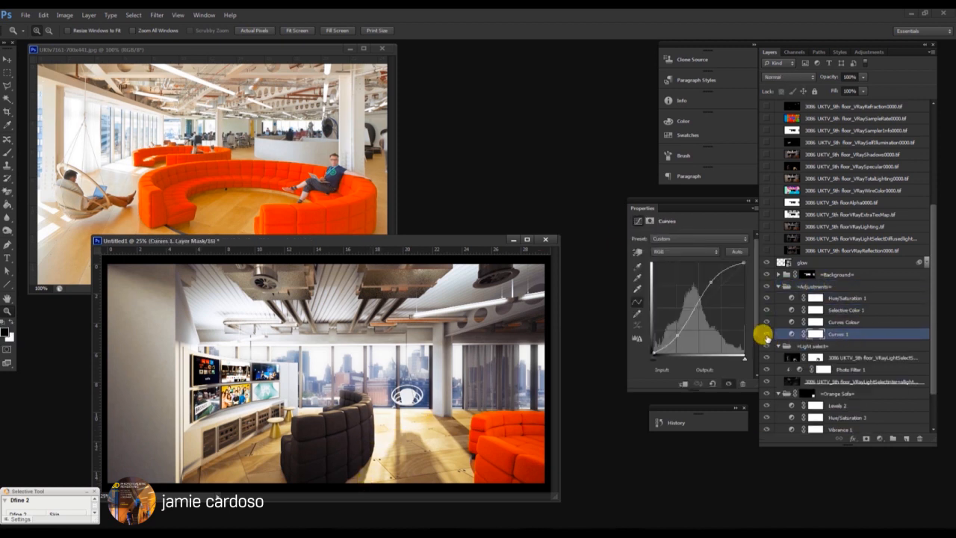
left_click(766, 334)
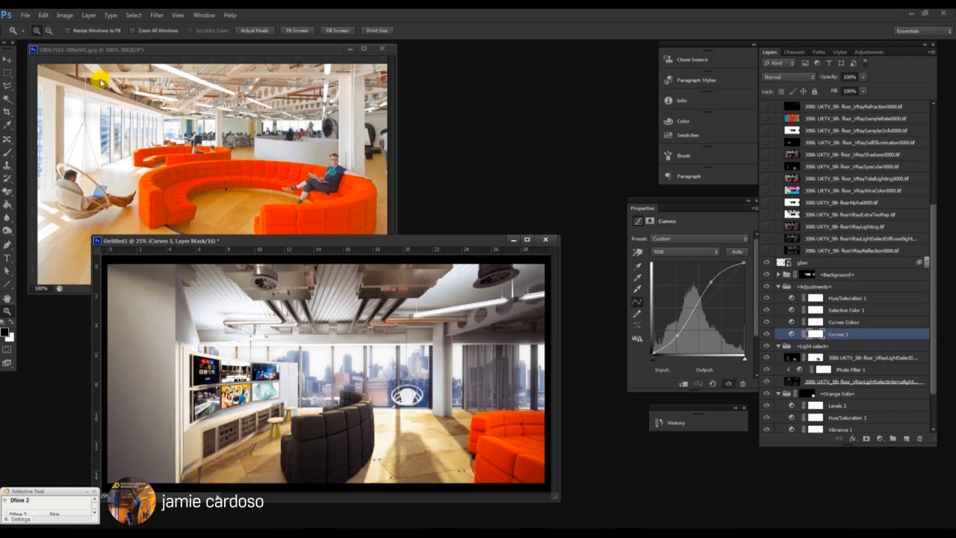
left_click(816, 333)
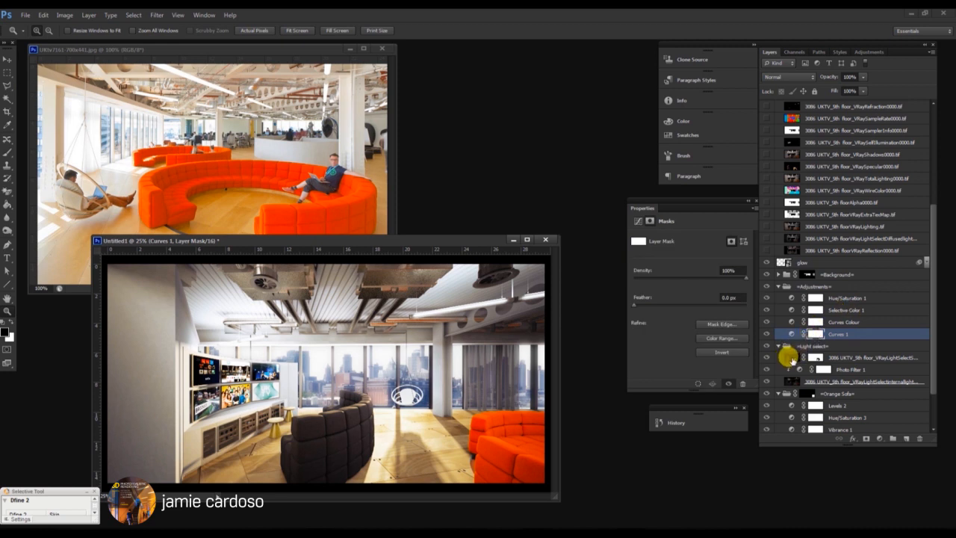
Try brushing directly on the VRayLightSelectSun layer's image over the black sofa, and undo the strokes
left_click(788, 358)
left_click(813, 358)
left_click(788, 358)
left_click(10, 153)
mouse_move(351, 429)
left_mouse_down()
mouse_move(380, 426)
mouse_move(304, 426)
mouse_move(345, 421)
left_mouse_up()
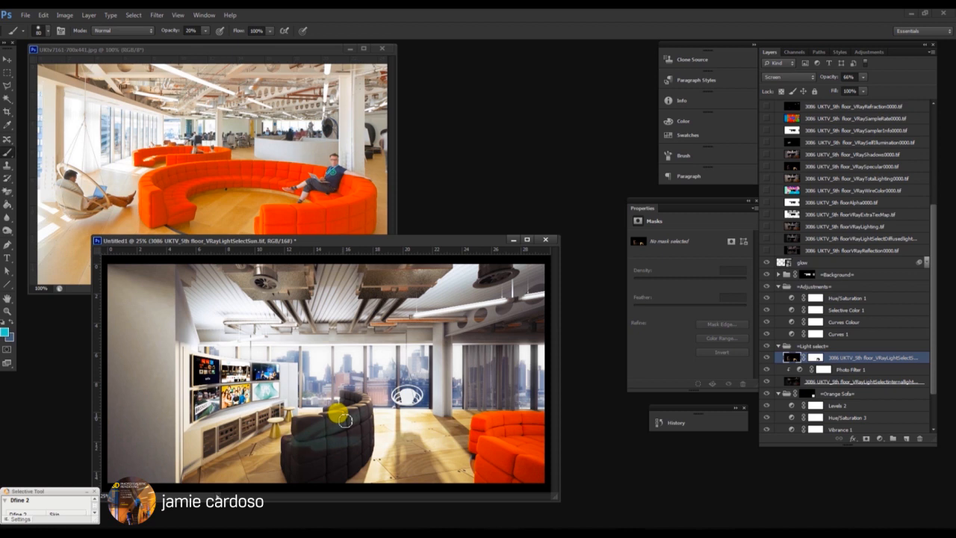
key("ctrl+z")
key("ctrl+z")
key("ctrl+z")
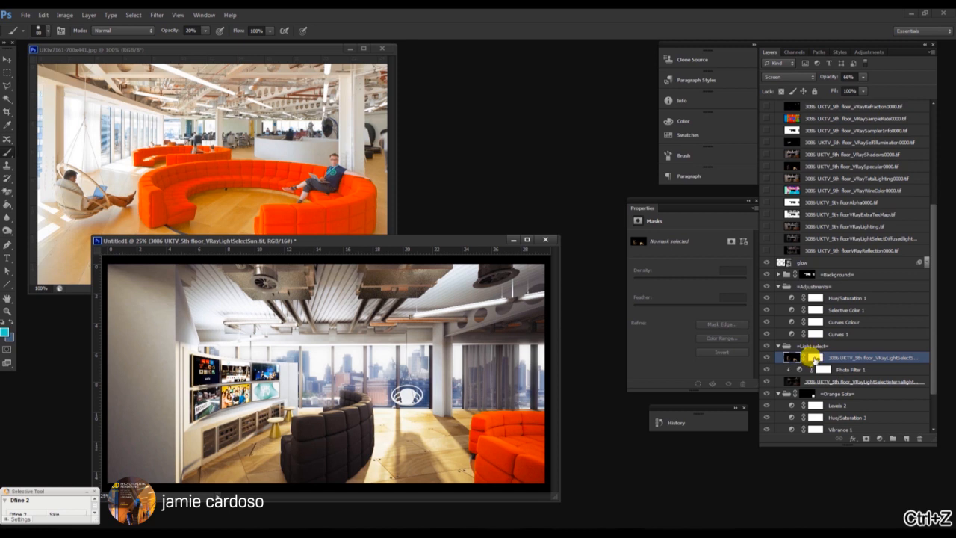
Paint black on the Curves 1 mask with a 300 px brush at 20% opacity and restore parts of the VRayLightSelectSun mask in white
left_click(814, 358)
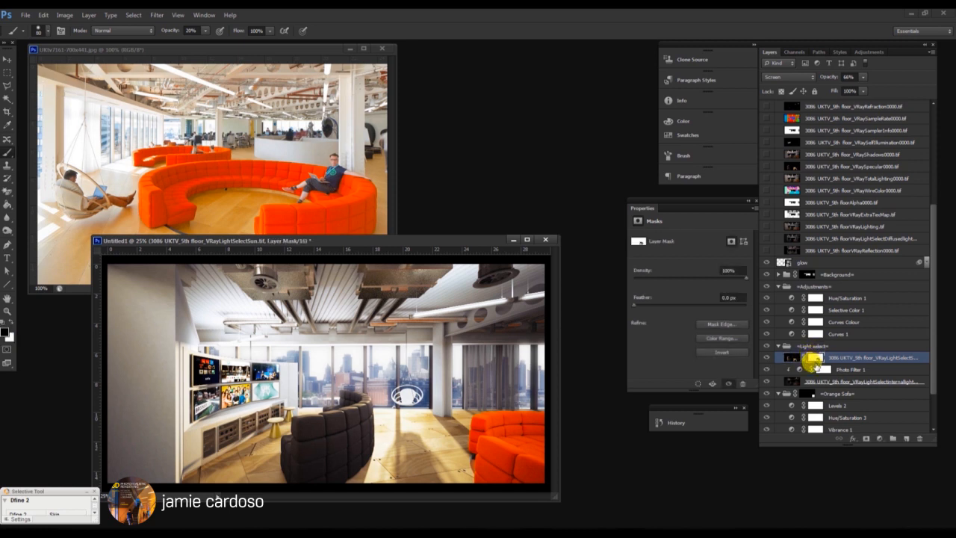
left_click(791, 357)
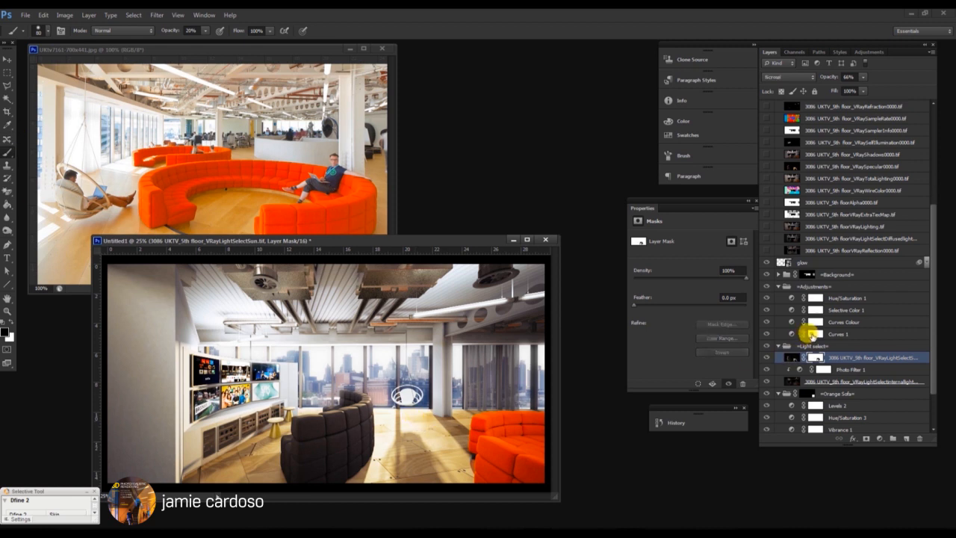
left_click(810, 333)
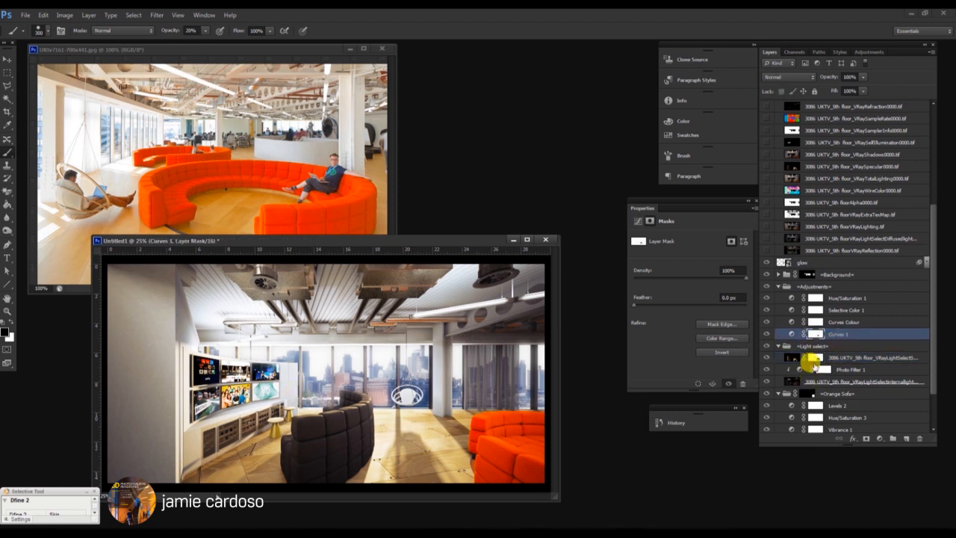
left_click(815, 357)
left_click(11, 320)
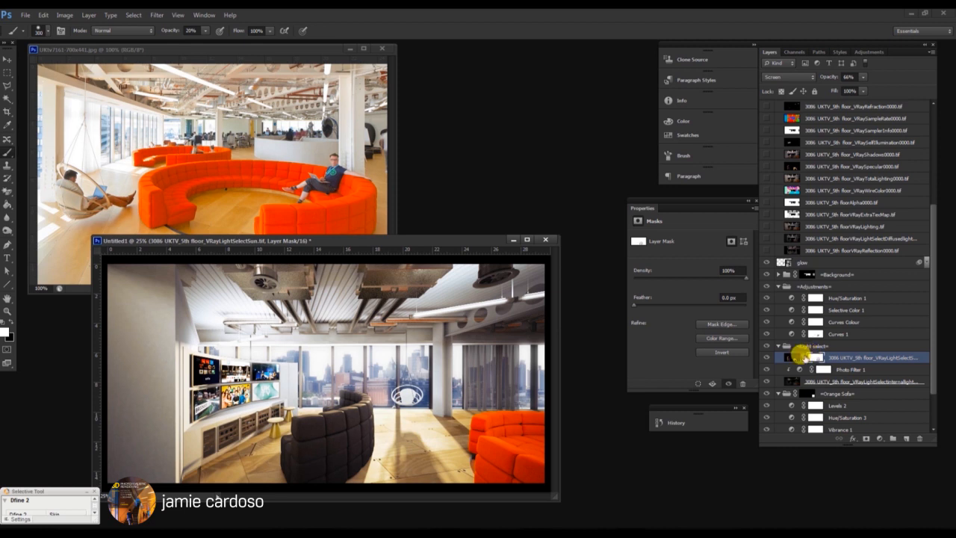
Compare the render with the VRayLightSelectSun layer and the Curves 1 adjustment each hidden and shown
left_click(764, 358)
left_click(765, 357)
left_click(765, 357)
left_click(764, 358)
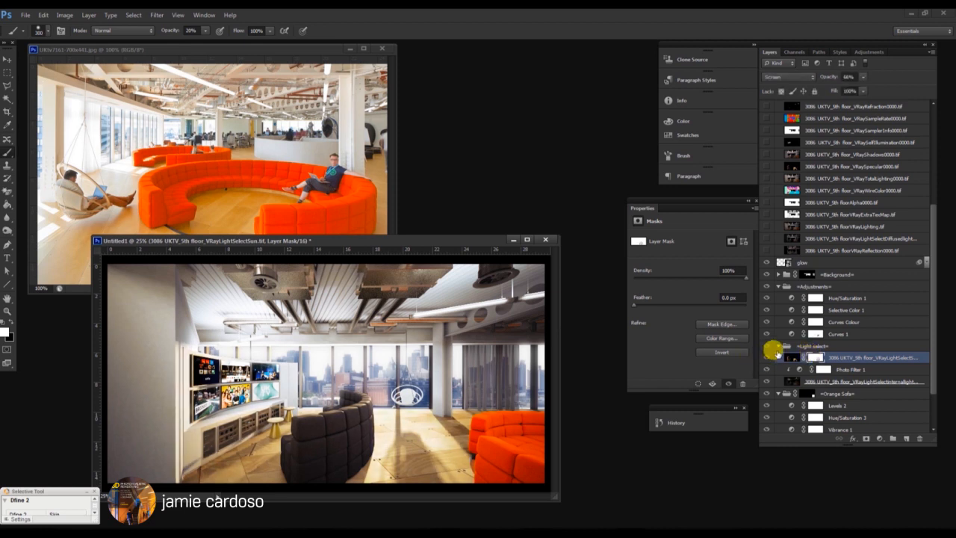
left_click(766, 334)
left_click(767, 334)
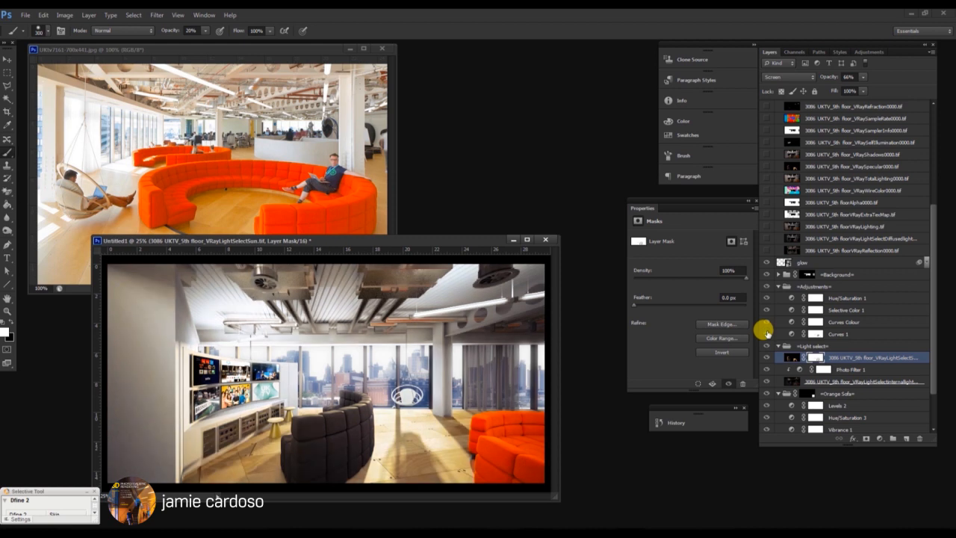
left_click(765, 334)
left_click(764, 334)
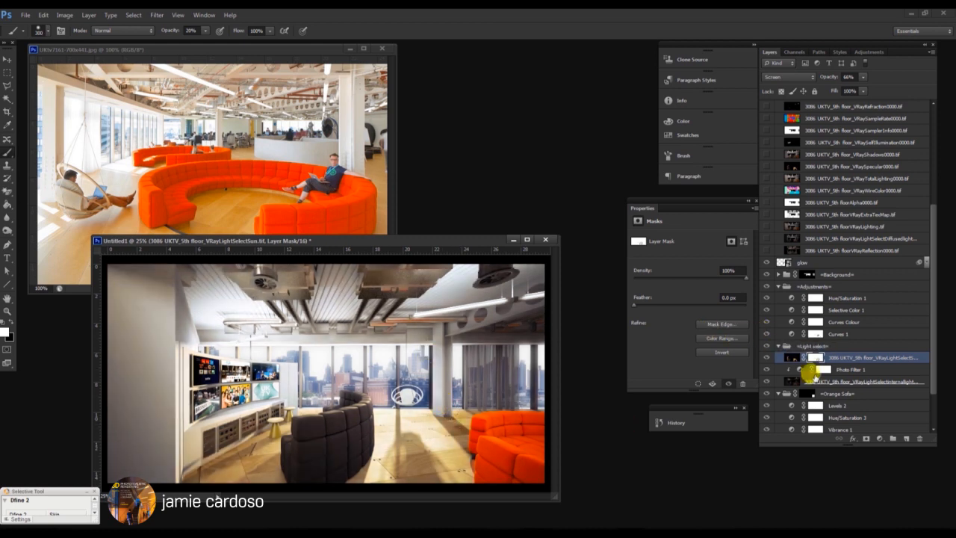
Add a Levels adjustment at the top of the <Adjustments> group and set its midtones to 1.35
key("z")
key("ctrl+minus")
mouse_move(227, 240)
left_mouse_down()
mouse_move(363, 128)
mouse_move(214, 250)
mouse_move(236, 237)
left_mouse_up()
left_click(840, 334)
left_click(847, 323)
left_click(847, 299)
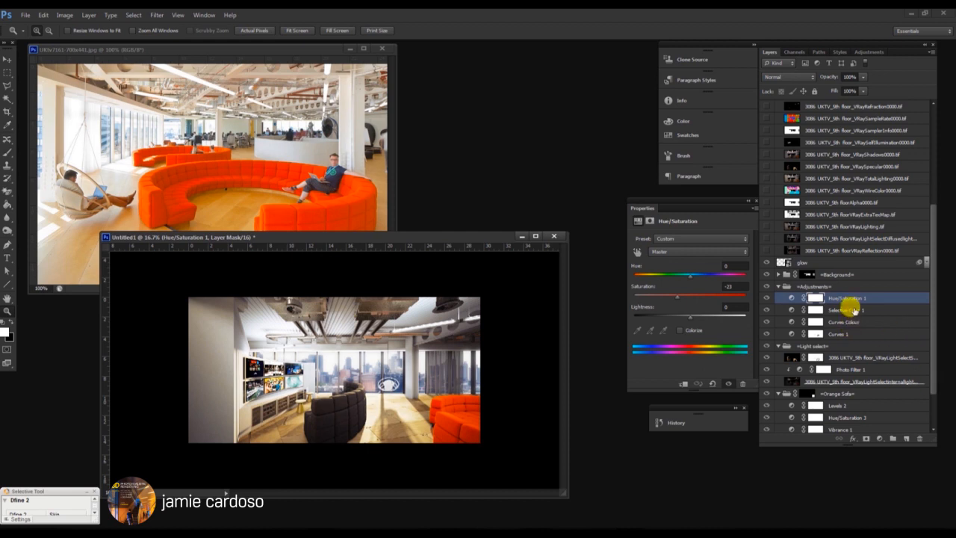
left_click(880, 439)
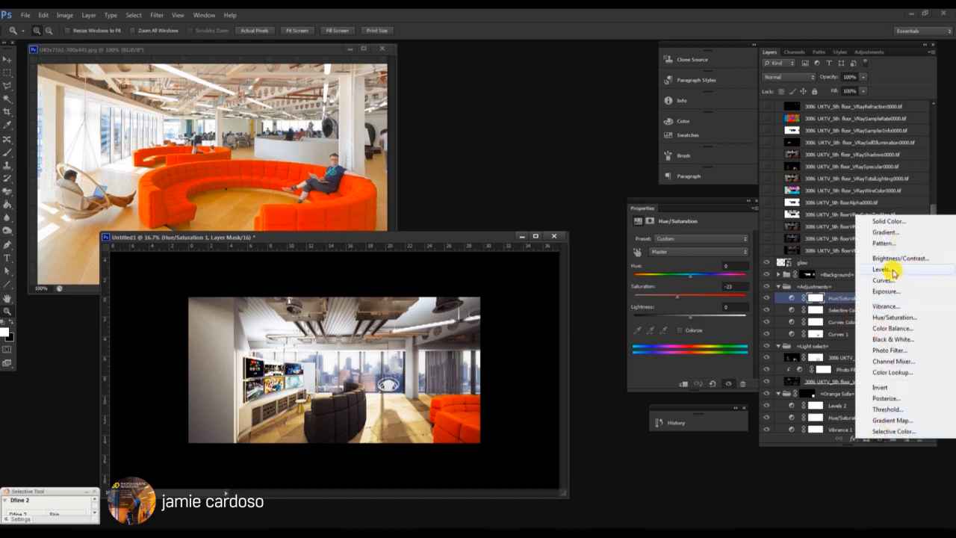
left_click(887, 269)
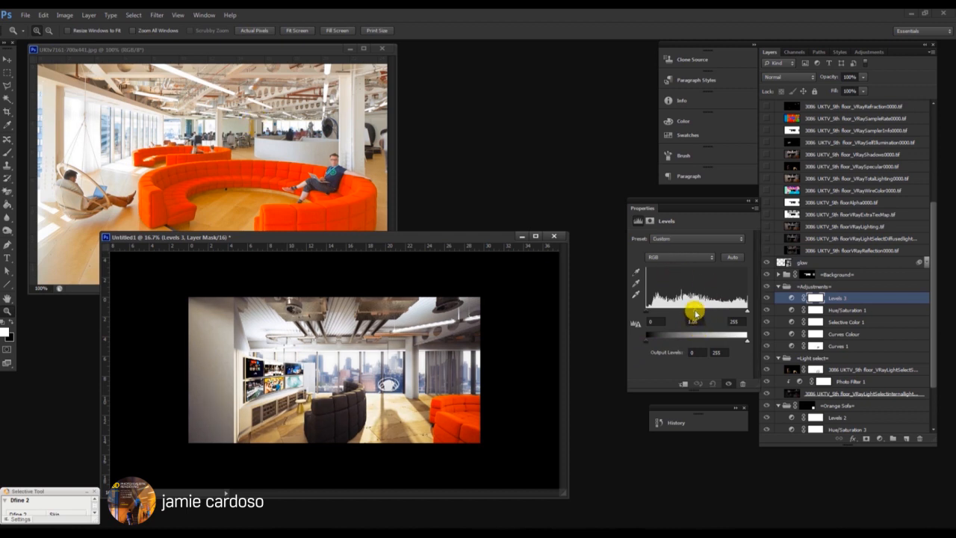
left_click_drag(693, 312, 687, 312)
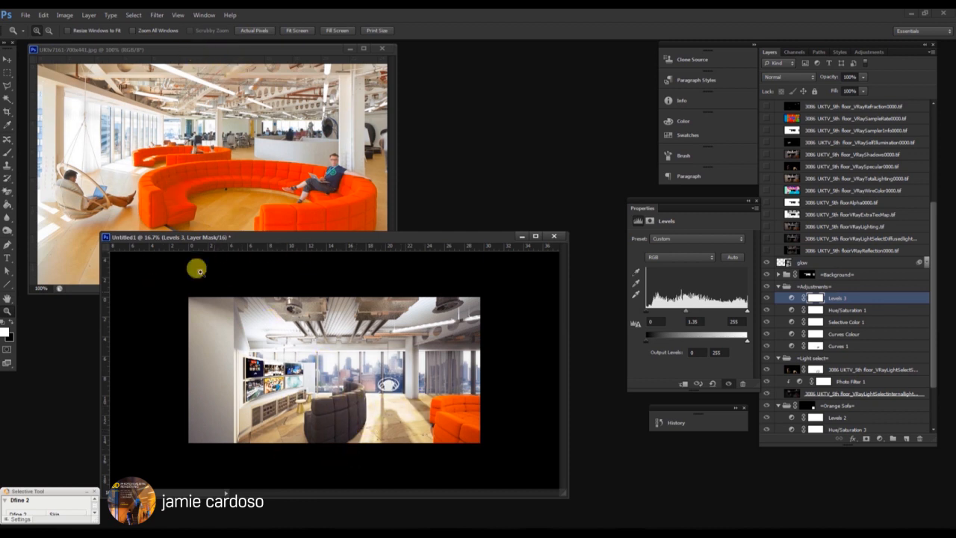
Uncover more of the reference photo, paint further black on the Curves 1 mask at 20% opacity and check its effect
left_click_drag(271, 240, 254, 277)
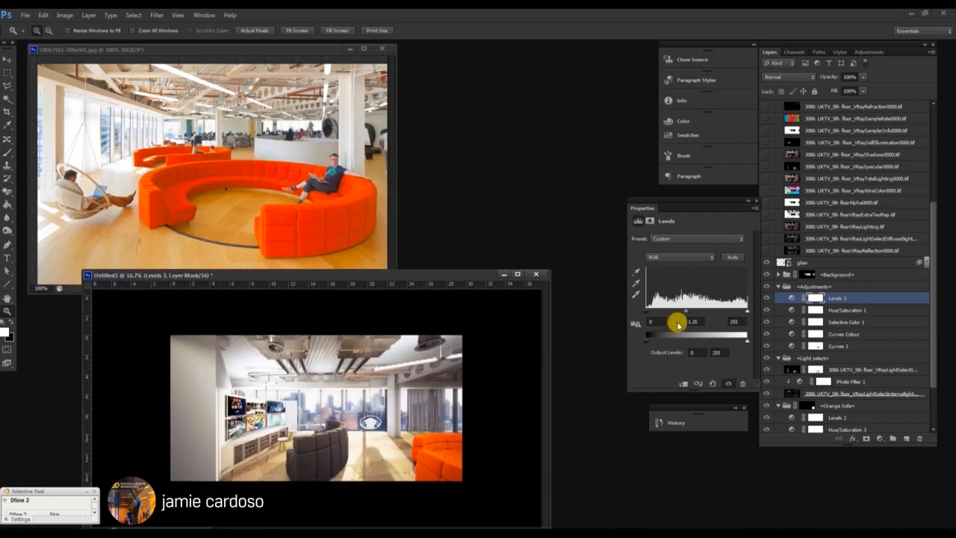
left_click(814, 345)
key("b")
key("x")
left_click(766, 345)
left_click(765, 346)
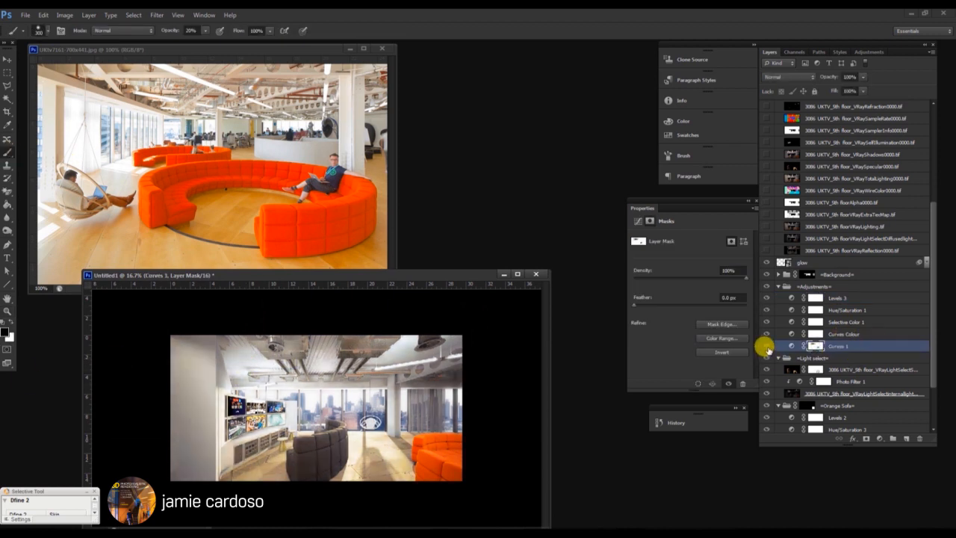
Examine the effect of the <Light select> group and its VRayLightSelectSun layer on the render by hiding and showing them
left_click(766, 357)
left_click(766, 357)
left_click(814, 369)
left_click(766, 369)
left_click(765, 369)
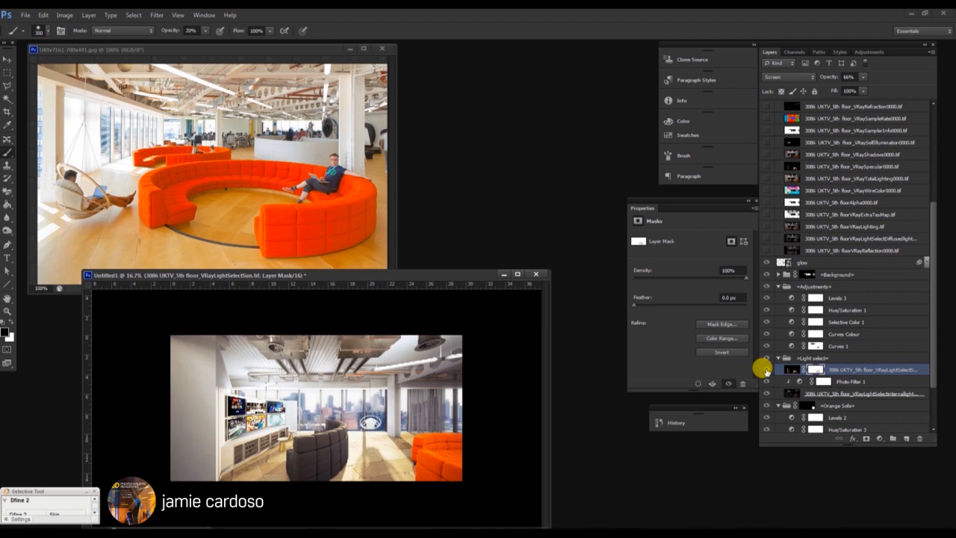
key("z")
left_click(250, 382)
left_click(765, 369)
left_click(766, 369)
left_click(766, 369)
left_click(765, 369)
Paint black on the VRayLightSelectSun mask around the wall beside the screens with a 150 px brush and compare the result
key("b")
left_click(217, 308)
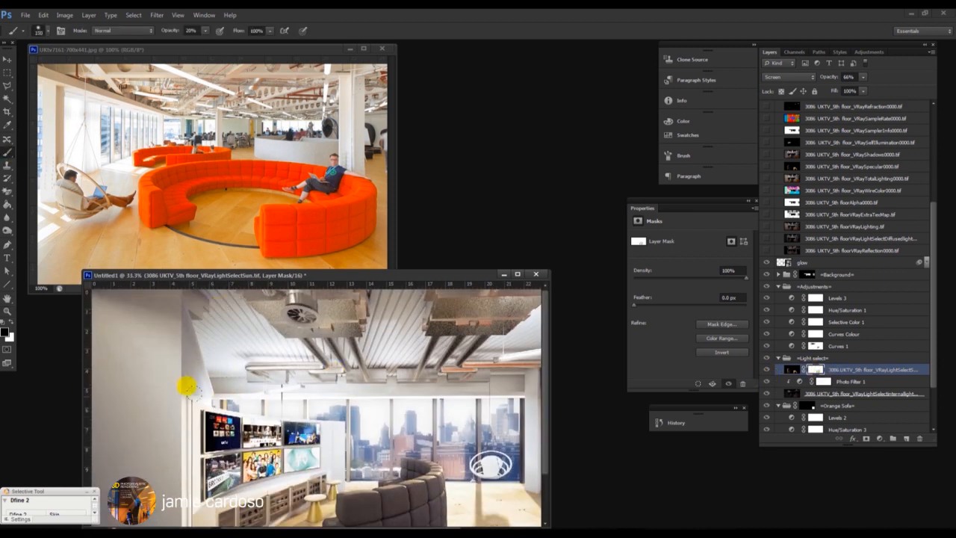
left_click(765, 369)
left_click(766, 369)
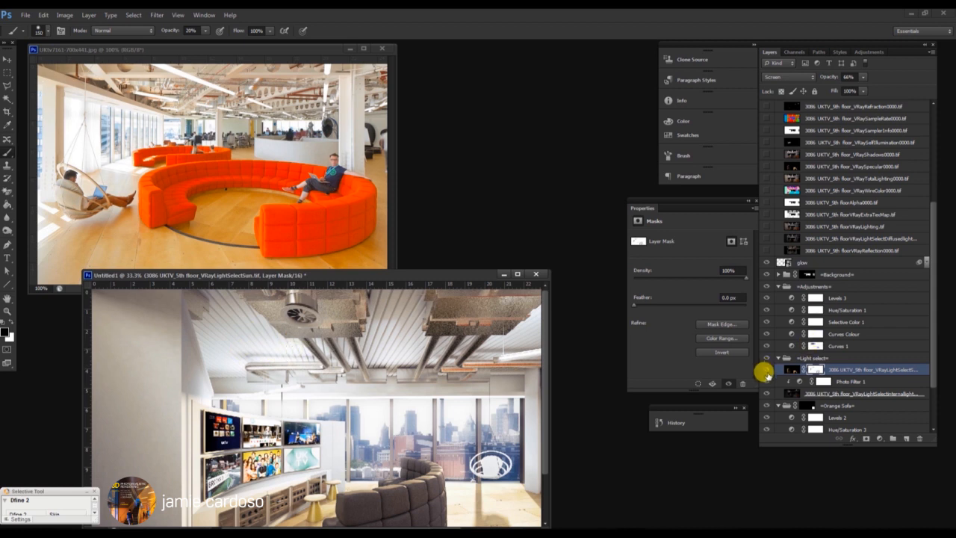
Compare the VRayLightSelectInternallight layer's effect, add a mask, and fade the light along the ceiling edge above the windows
left_click(765, 393)
left_click(766, 393)
left_click(766, 393)
left_click(866, 438)
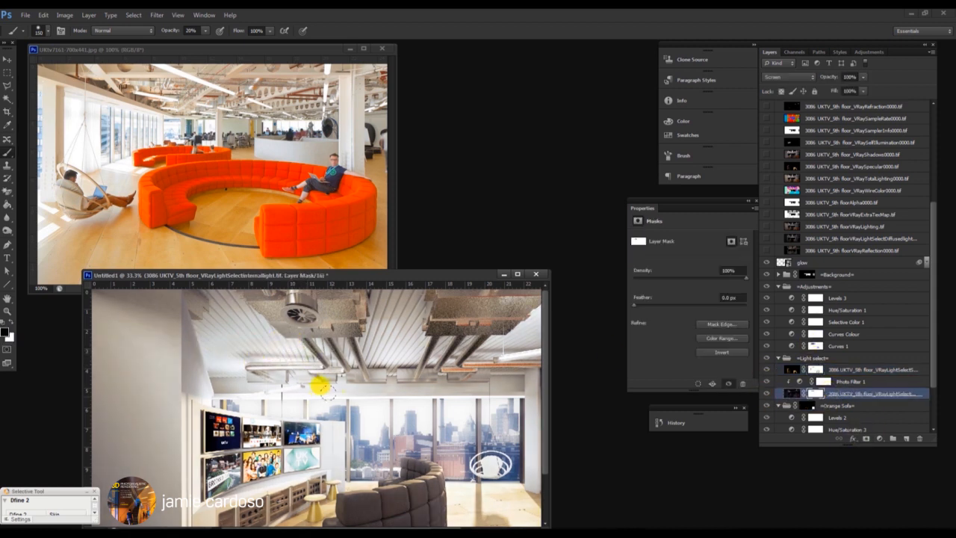
left_click(766, 392)
left_click(766, 393)
Touch up the Curves 1 mask along the ceiling edge above the windows and compare the render with that layer hidden and shown
left_click(766, 346)
left_click(765, 346)
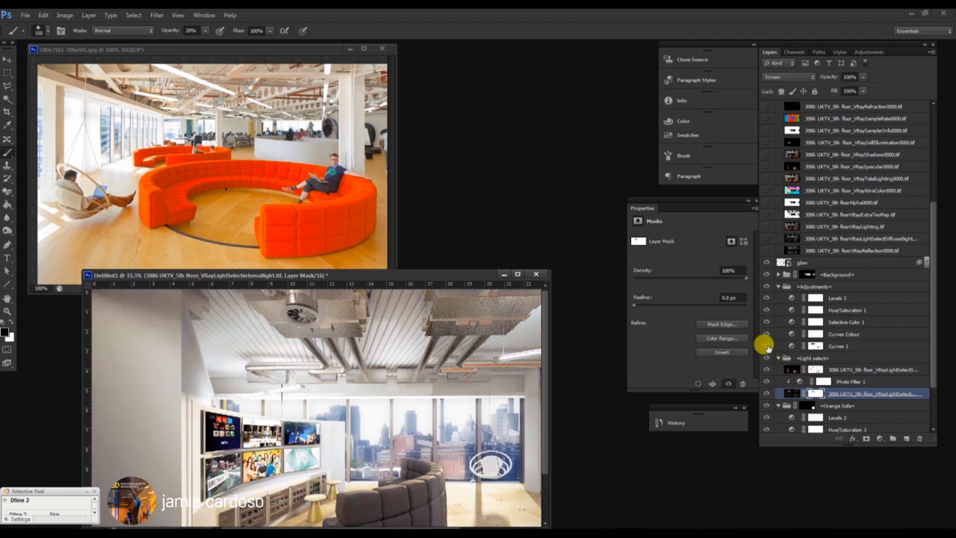
left_click(815, 346)
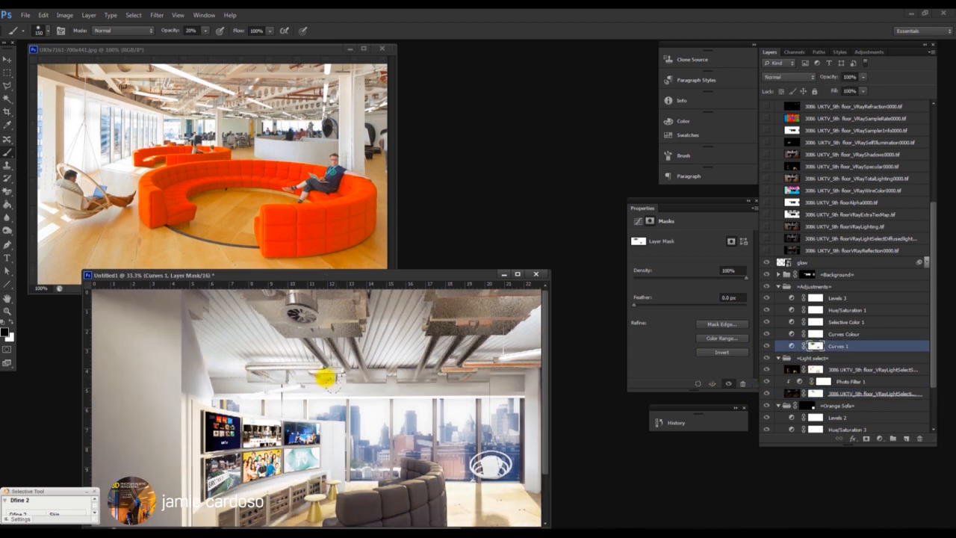
scroll(243, 427, "down", 3)
left_click(766, 347)
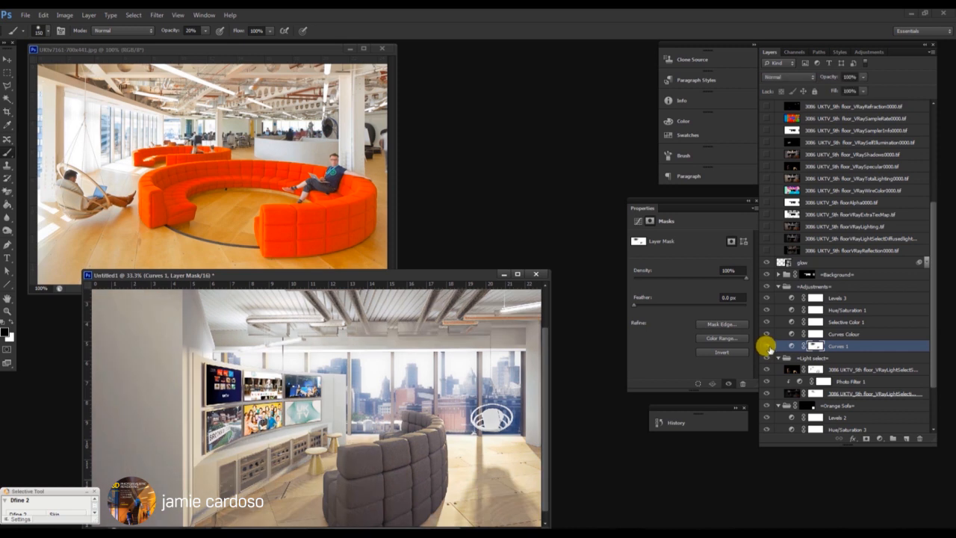
left_click(767, 347)
left_click(763, 345)
left_click(763, 345)
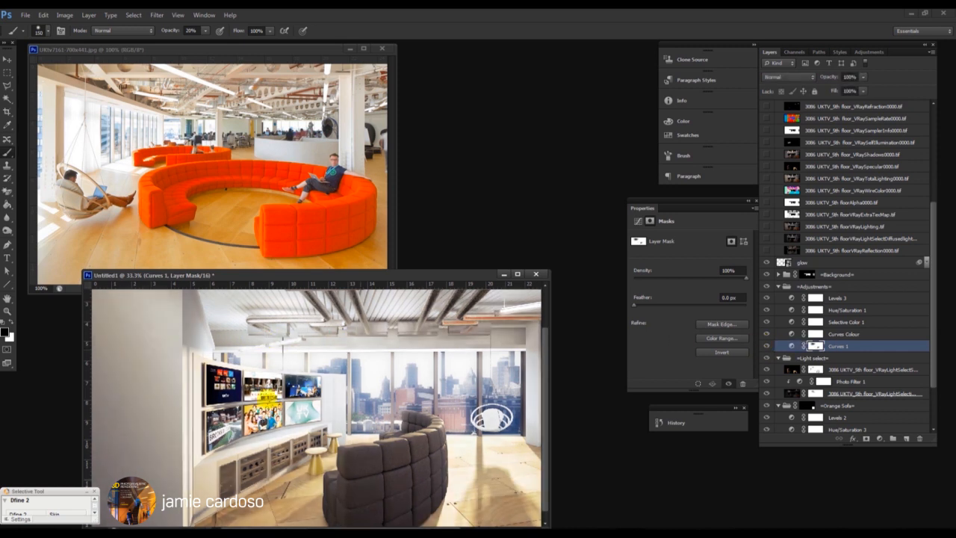
Add a Brightness/Contrast adjustment above Levels 3 and set its contrast to 50
key("z")
left_click(308, 419, "alt")
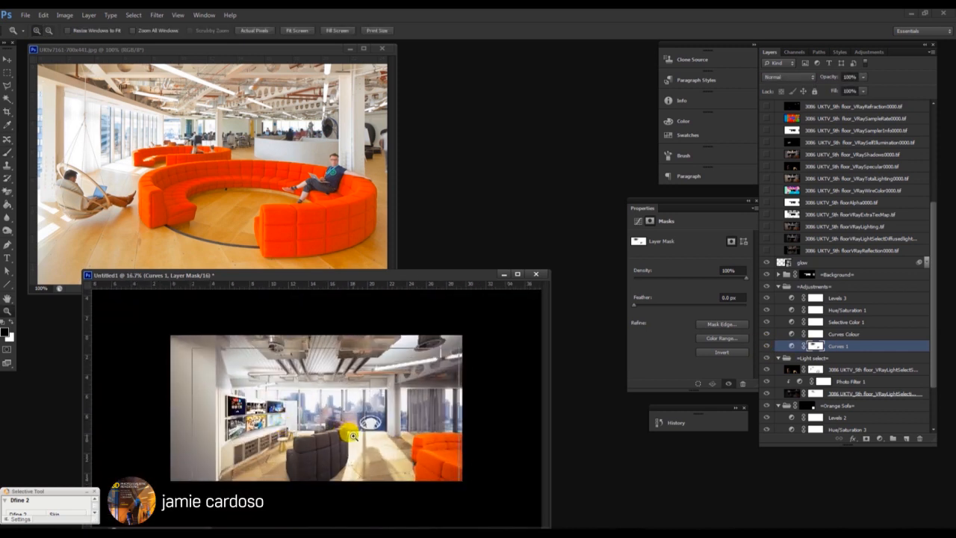
left_click(308, 419, "alt")
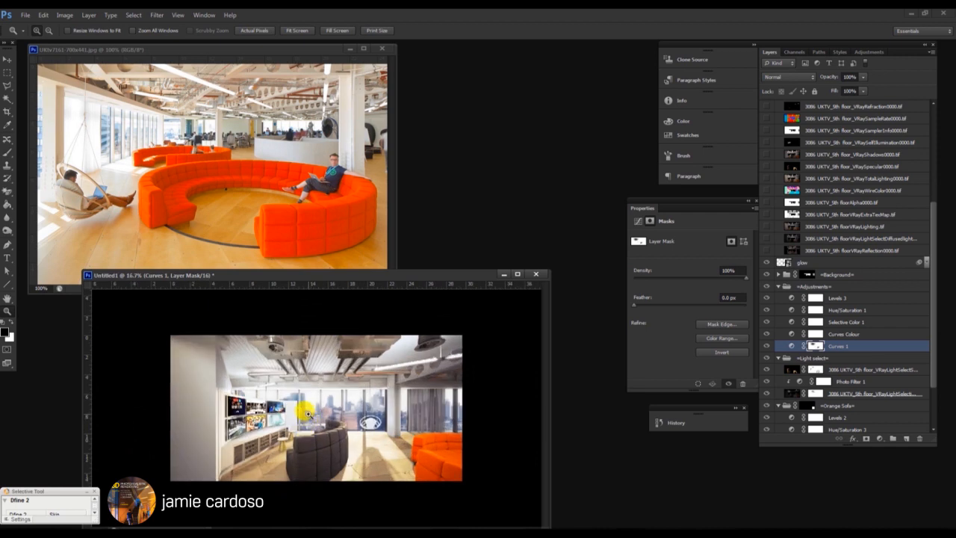
left_click(848, 299)
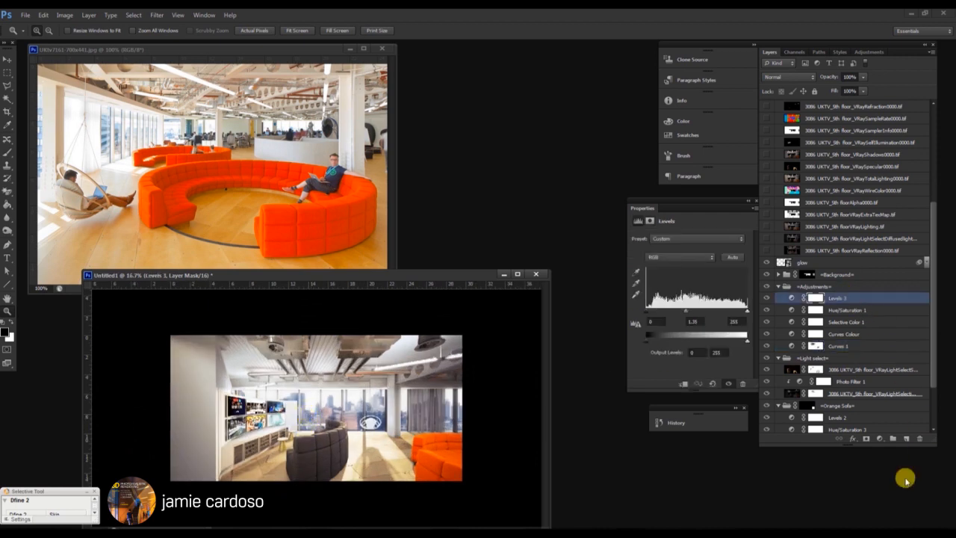
left_click(880, 440)
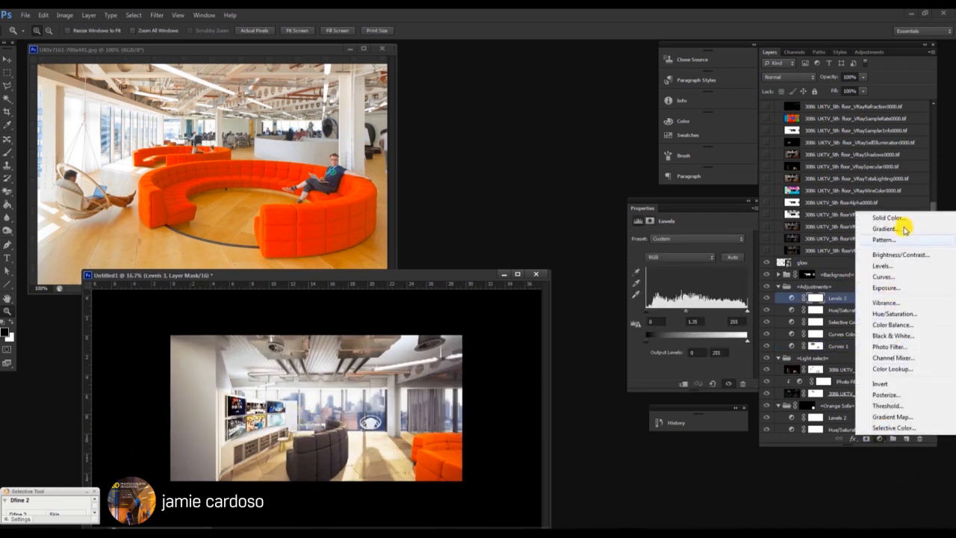
left_click(916, 255)
left_click_drag(692, 284, 738, 286)
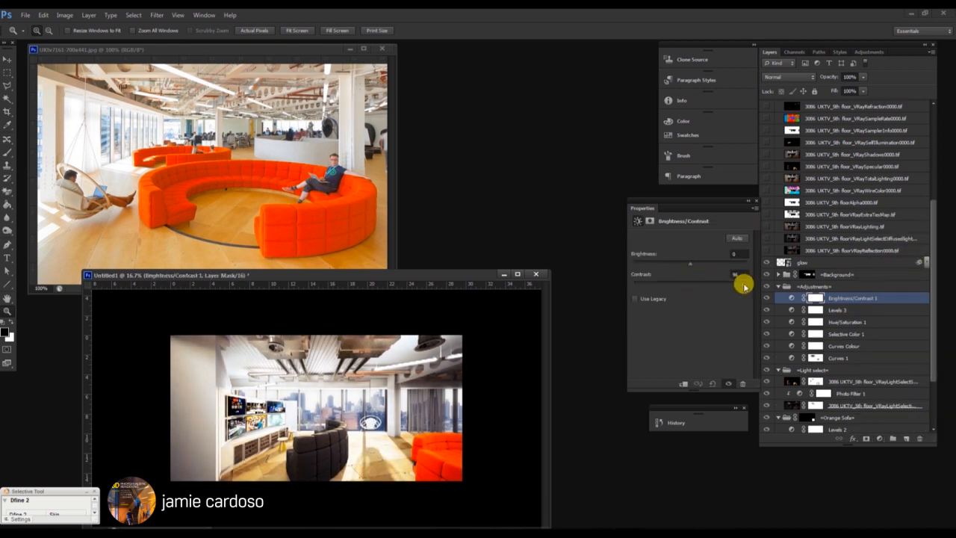
left_click_drag(743, 287, 717, 287)
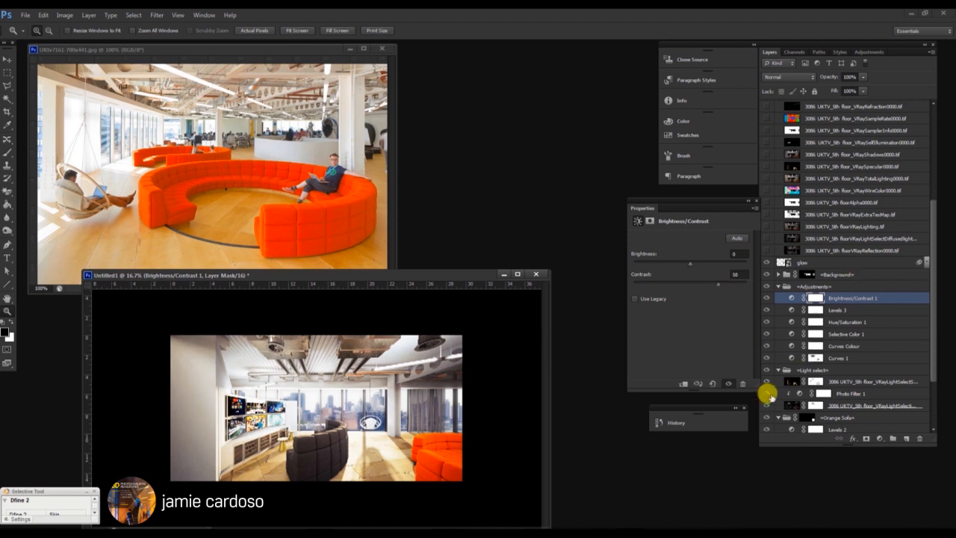
Check the Curves 1 layer's effect by hiding and showing it, and reduce its opacity to 62%
left_click(766, 357)
left_click(766, 357)
left_click(765, 357)
left_click(764, 358)
left_click(833, 355)
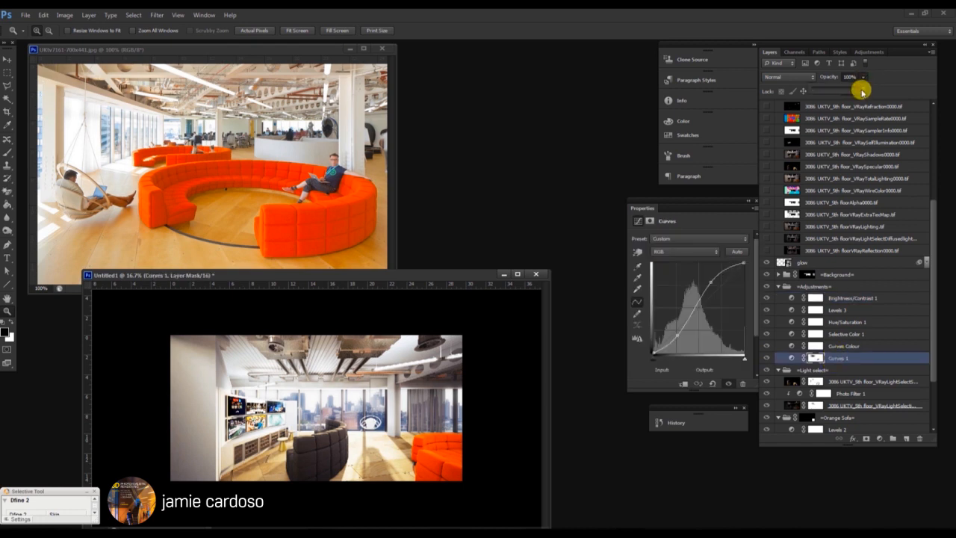
left_click_drag(842, 93, 833, 95)
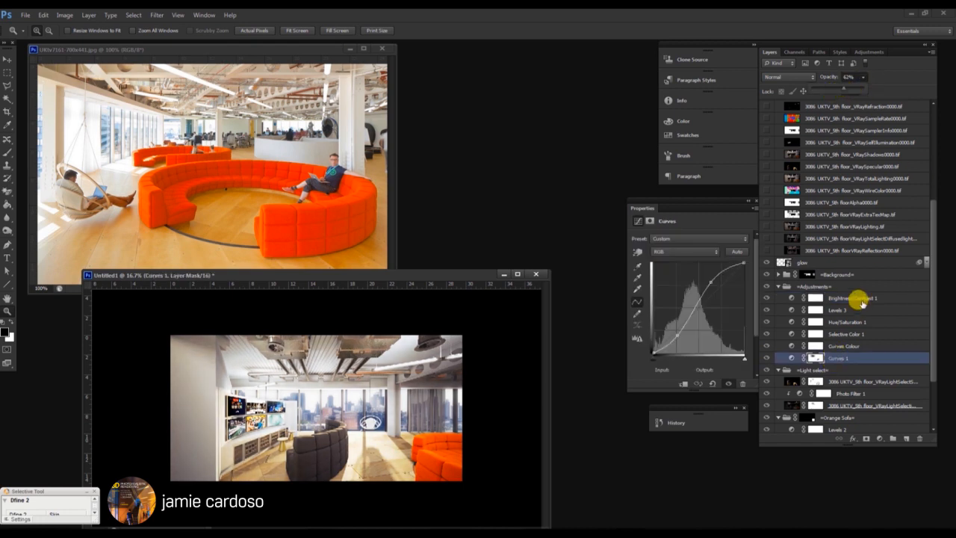
Examine the glow layer's effect on the render and review the settings of its Gaussian Blur smart filter
left_click(781, 263)
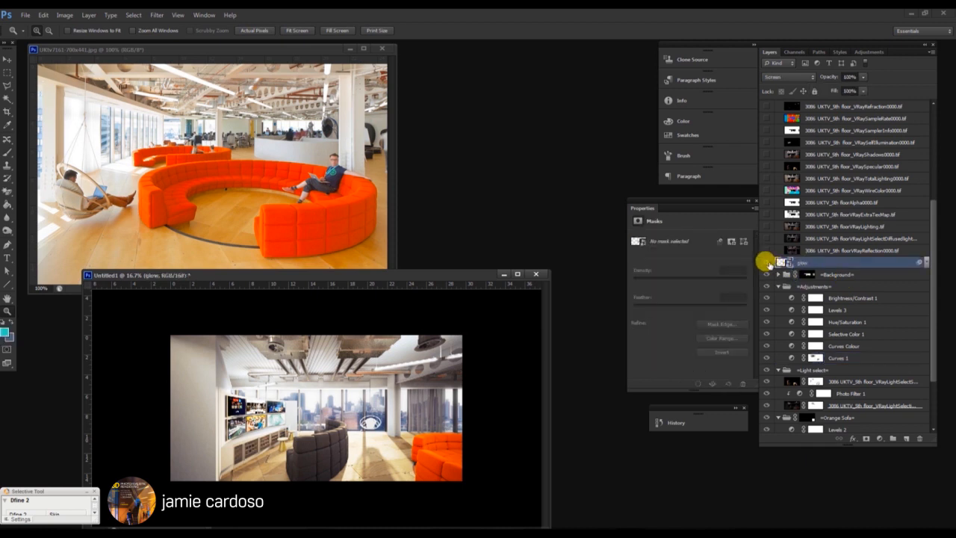
left_click(767, 263)
left_click(767, 263)
left_click(919, 262)
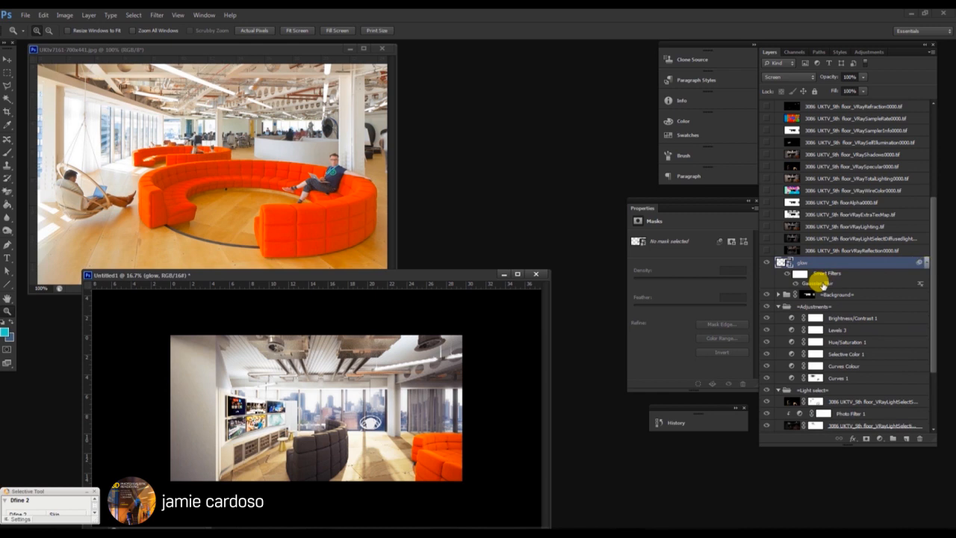
double_click(822, 283)
left_click_drag(578, 250, 594, 248)
left_click(653, 117)
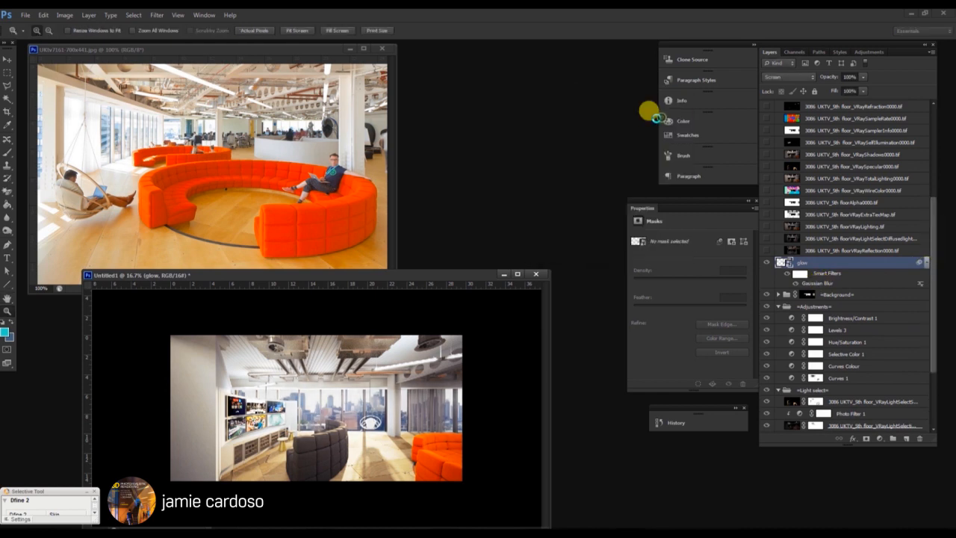
Duplicate the glow layer and set the copy's opacity to 48%
left_click(919, 262)
key("ctrl+j")
left_click_drag(854, 89, 829, 86)
key("ctrl+equal")
scroll(765, 370, "down", 3)
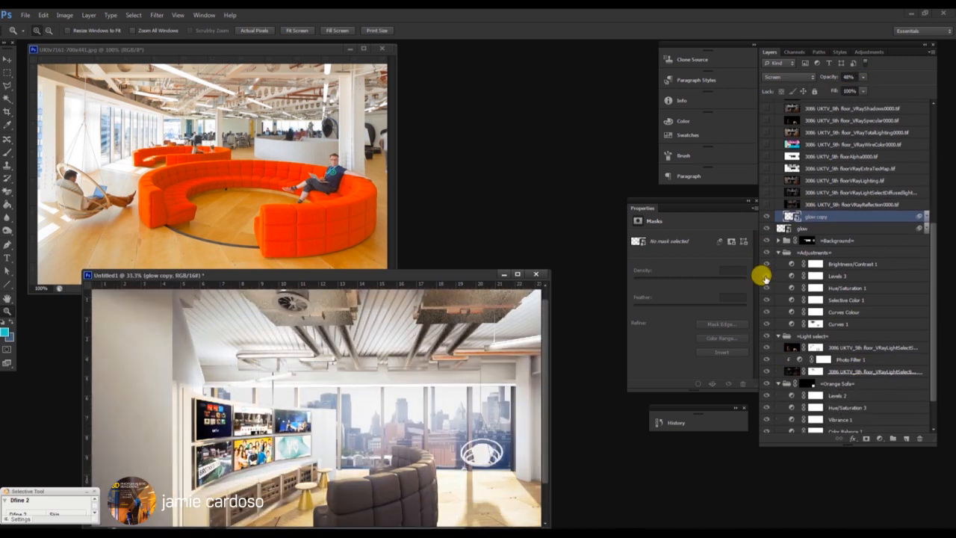
Review the Hue/Saturation 1 and Curves Colour adjustments and examine the whole render beside the reference photo
left_click(845, 288)
left_click(821, 312)
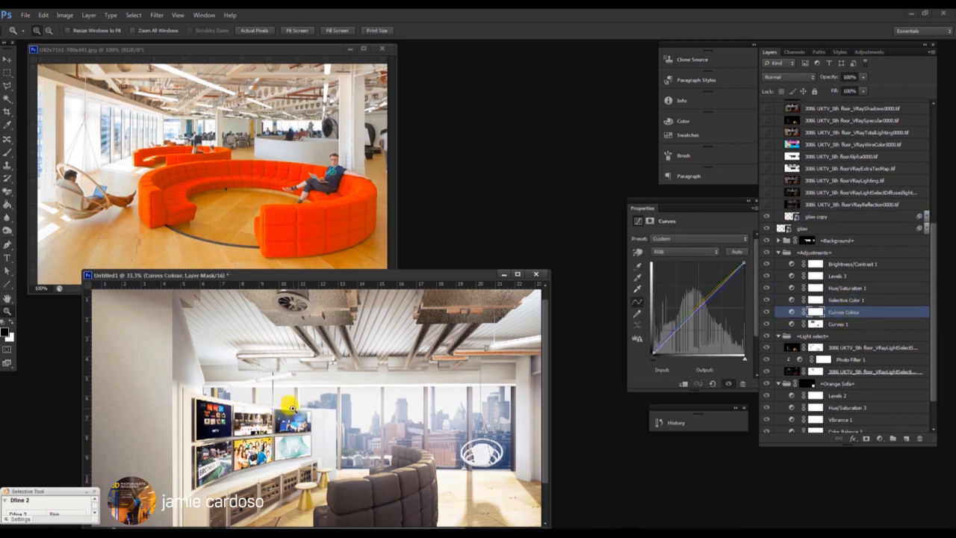
key("ctrl+minus")
key("ctrl+minus")
left_click_drag(295, 275, 349, 239)
key("ctrl+plus")
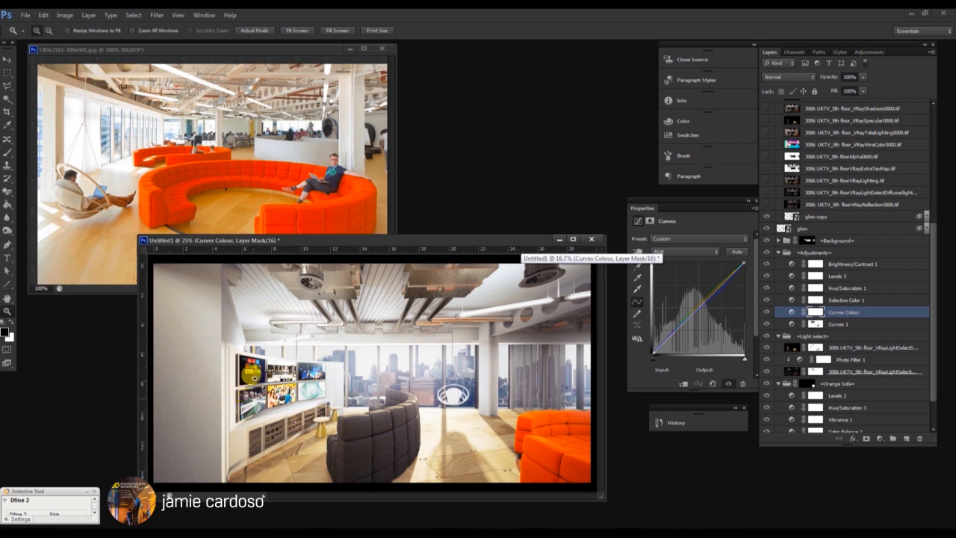
left_click_drag(422, 241, 465, 286)
right_click(457, 210)
left_click(375, 372)
key("ctrl+minus")
key("ctrl+plus")
Duplicate the layered render document as Untitled1 copy
right_click(462, 284)
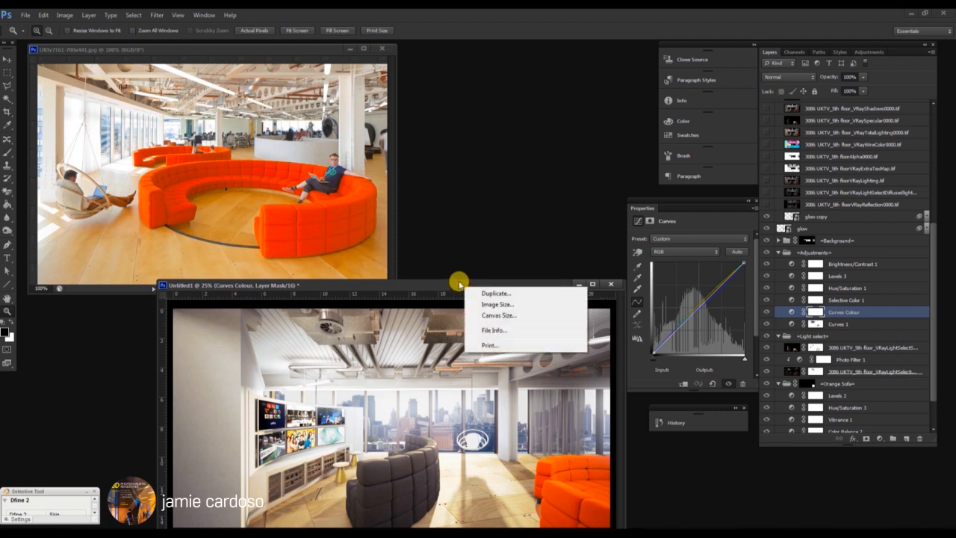
left_click(431, 279)
right_click(448, 284)
left_click(463, 293)
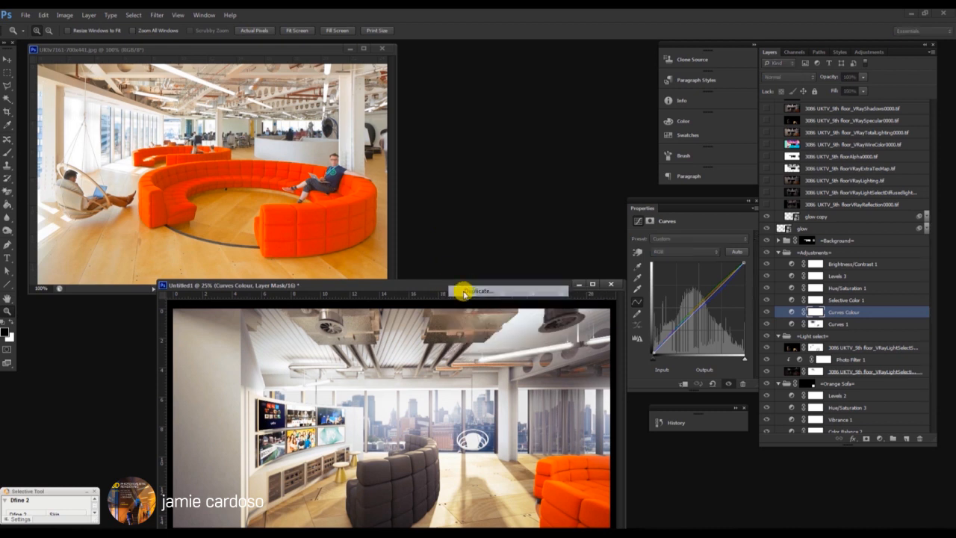
left_click(552, 184)
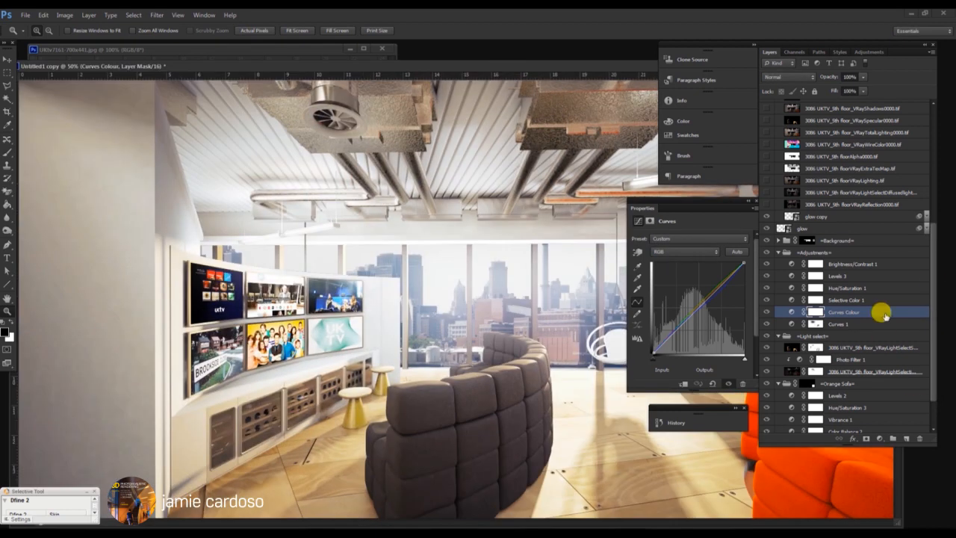
Flatten all layers of the duplicated document into a single Background layer
scroll(880, 373, "down", 2)
right_click(878, 423)
left_click(864, 328)
left_click(490, 198)
Inspect the flattened copy's Red, Green and Blue channels at 100% zoom around the screens and windows, and return to the RGB composite
key("ctrl+minus")
key("ctrl+minus")
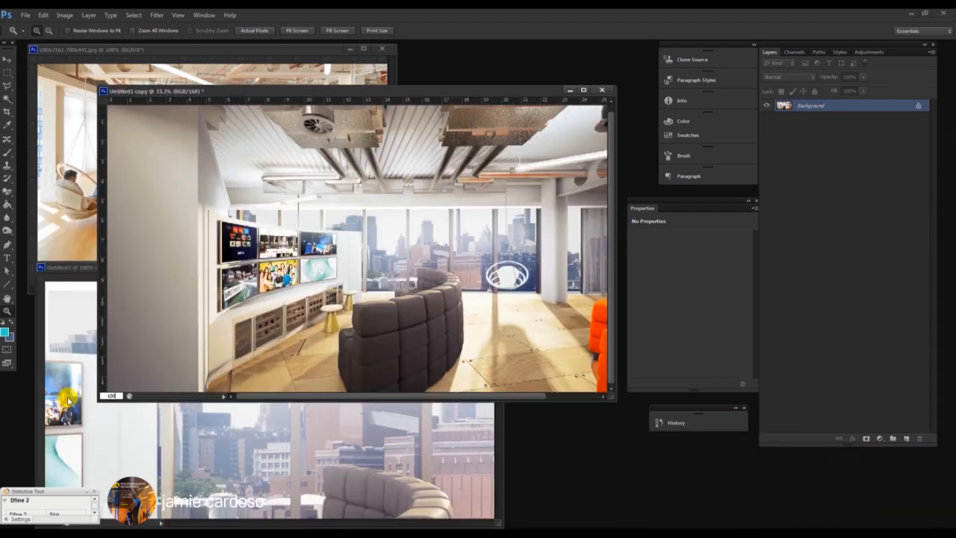
key("Return")
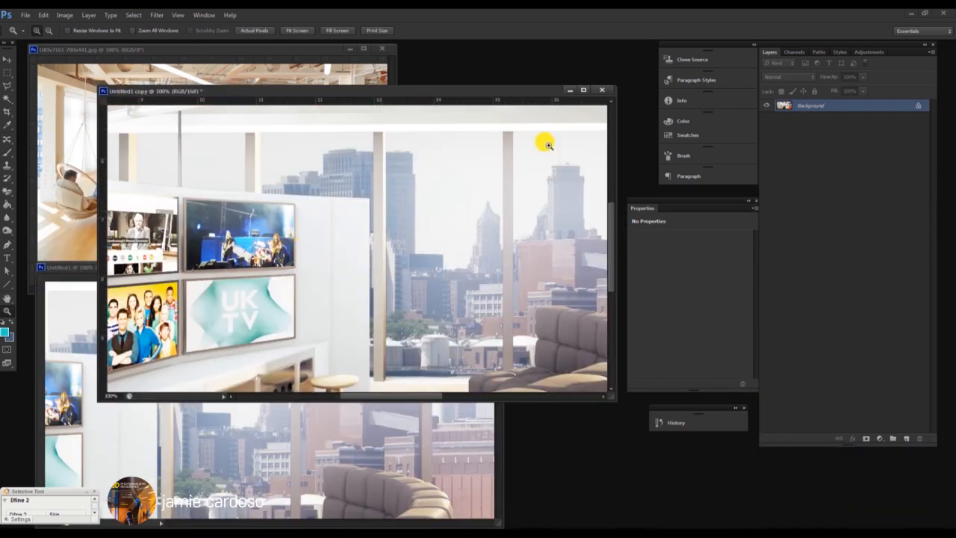
left_click(794, 51)
left_click(798, 74)
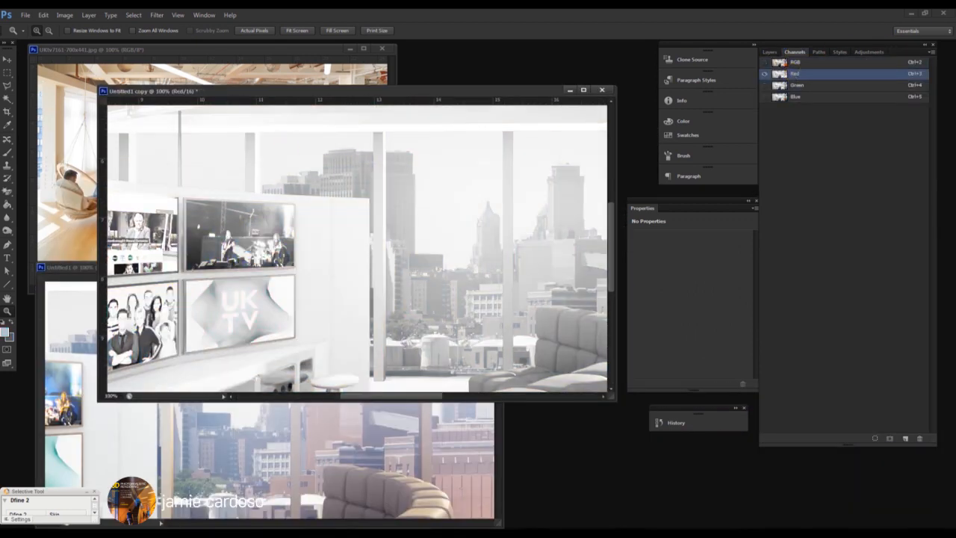
key("v")
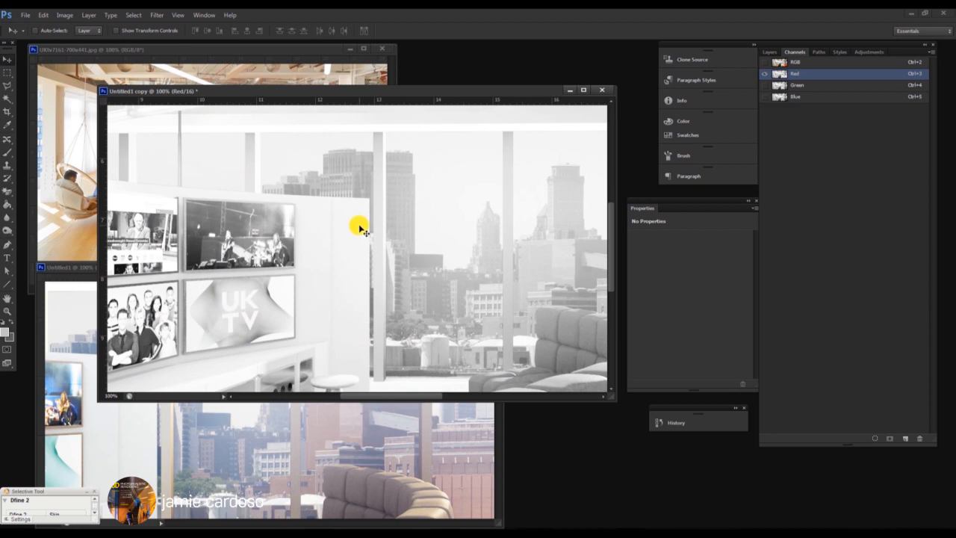
left_click(801, 85)
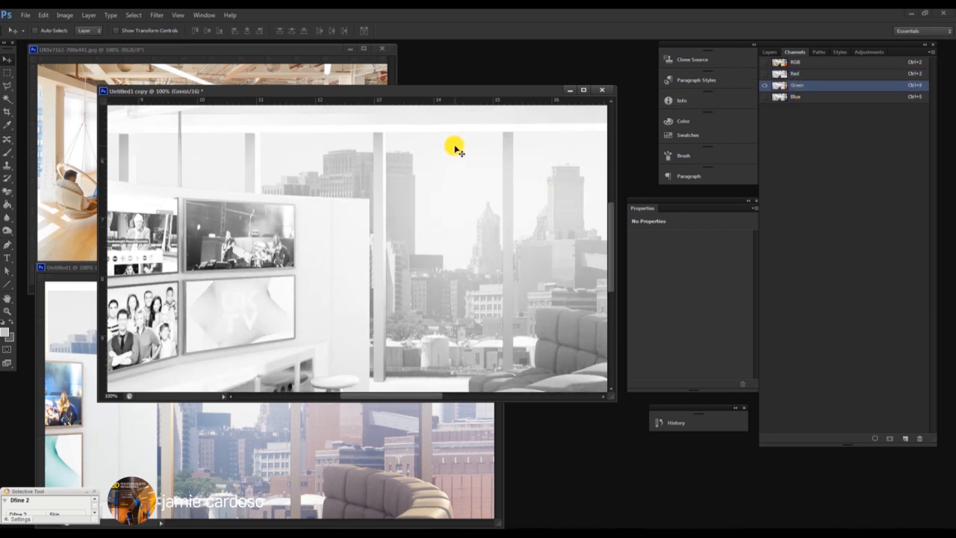
left_click(820, 97)
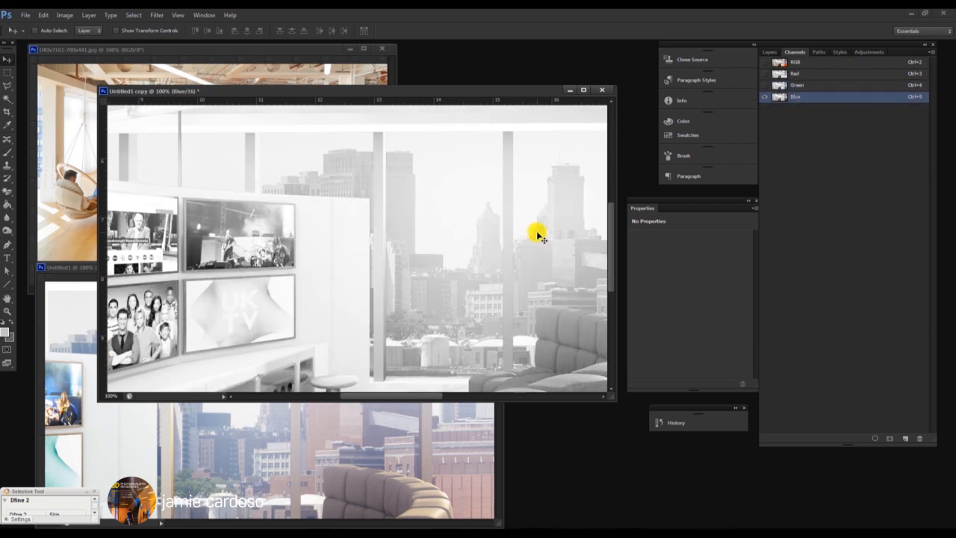
left_click(804, 63)
key("z")
left_click(399, 273, "alt")
left_click(397, 274, "alt")
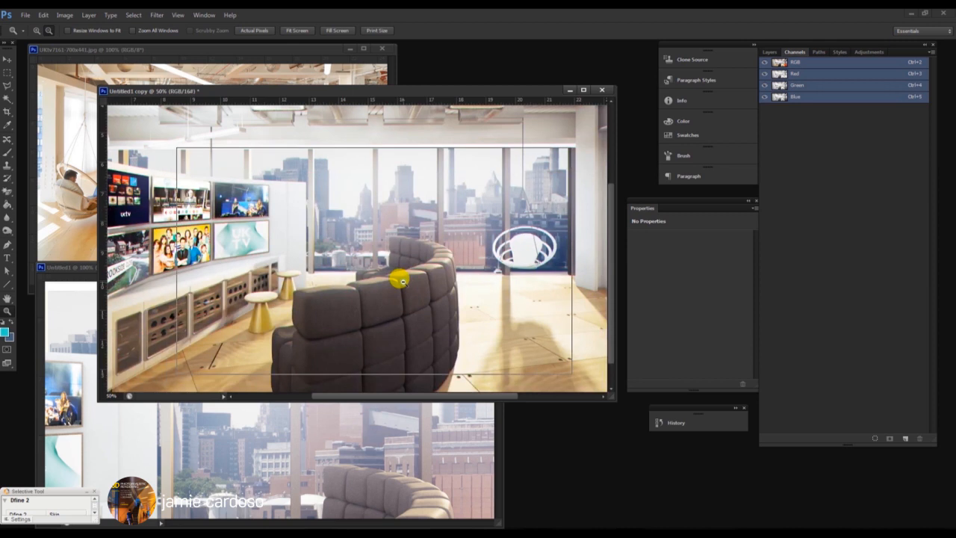
left_click(463, 214, "alt")
Duplicate the flattened Background layer into the Untitled1 document
left_click(769, 52)
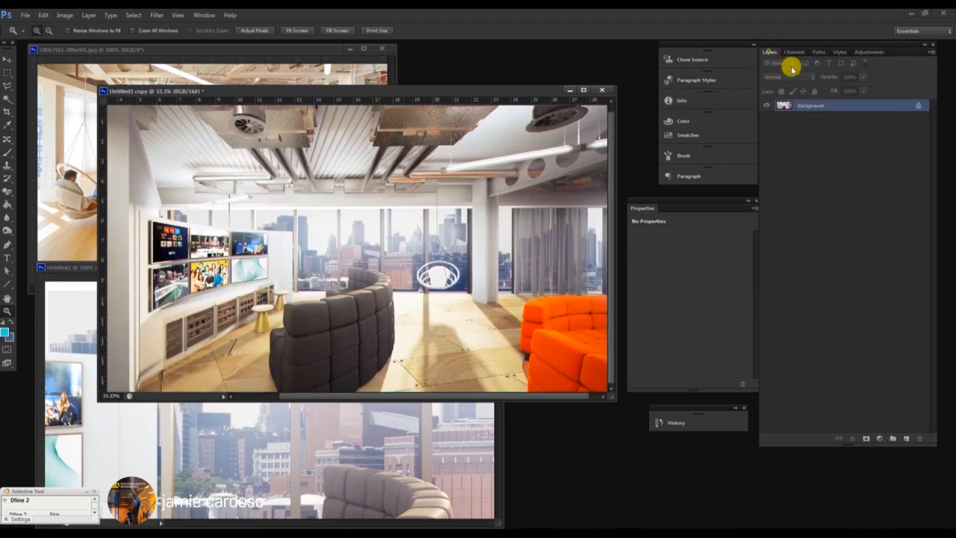
right_click(809, 106)
left_click(851, 129)
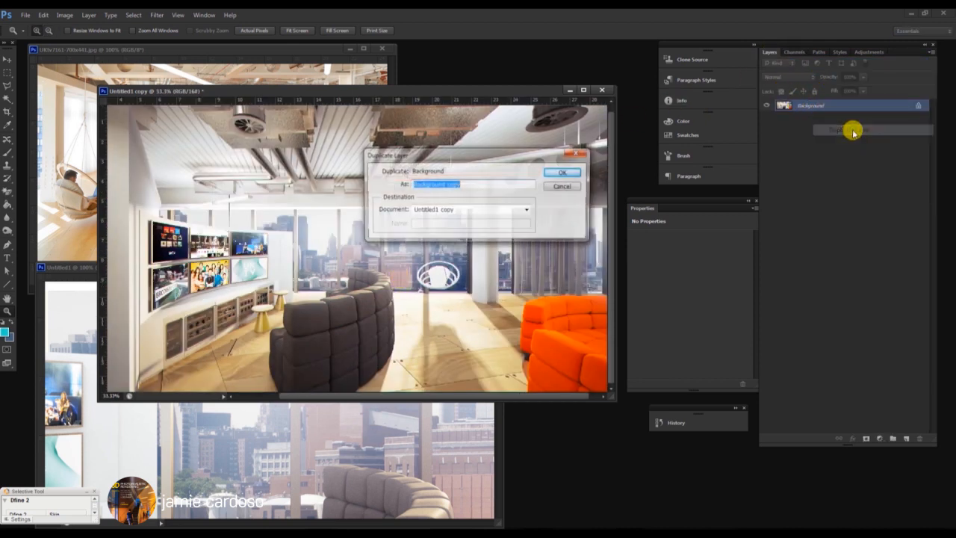
left_click(525, 210)
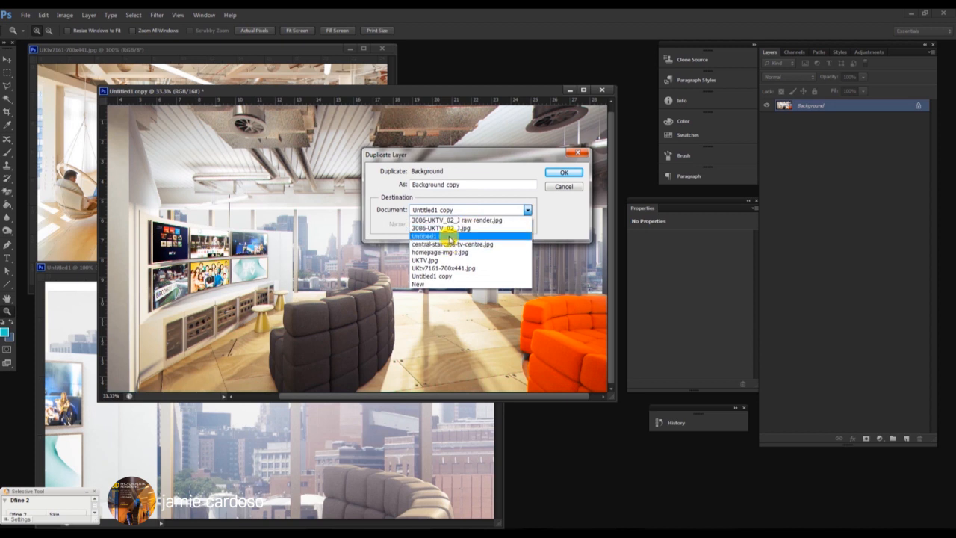
left_click(454, 236)
left_click(564, 174)
Switch to the Untitled1 document and set the new top Background layer's blend mode to Darken
left_click(411, 443)
left_click_drag(332, 271, 510, 143)
left_click_drag(331, 217, 611, 224)
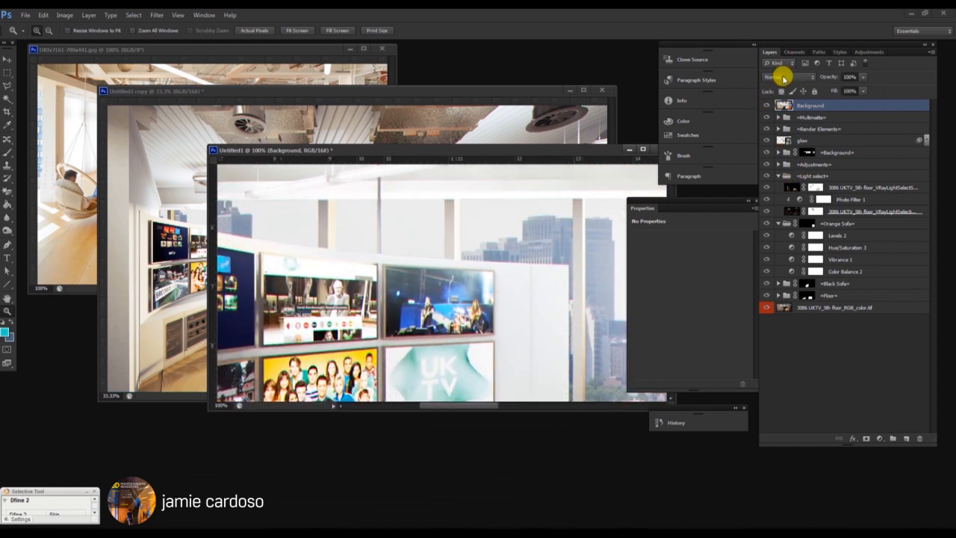
left_click(781, 77)
left_click(777, 89)
left_click(781, 77)
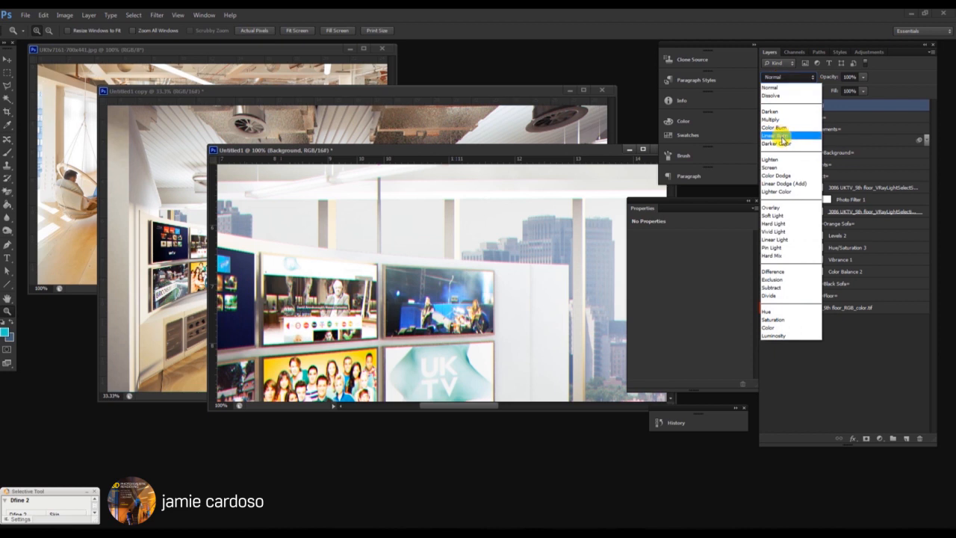
left_click(777, 111)
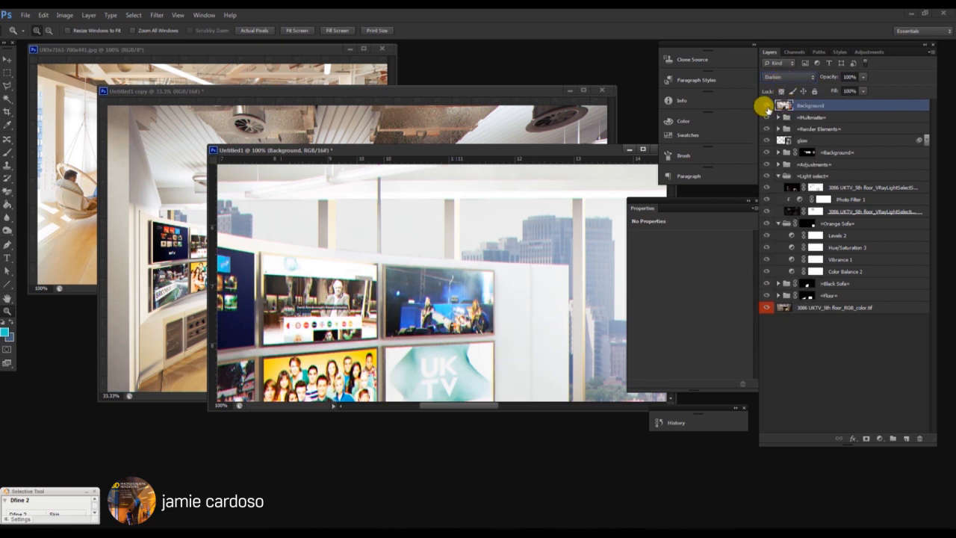
Compare the image with and without the top Background layer around the screens, and set that layer's opacity to 42%
left_click(765, 106)
left_click(765, 106)
left_click(766, 106)
left_click(765, 106)
left_click_drag(450, 320, 436, 353)
left_click(864, 75)
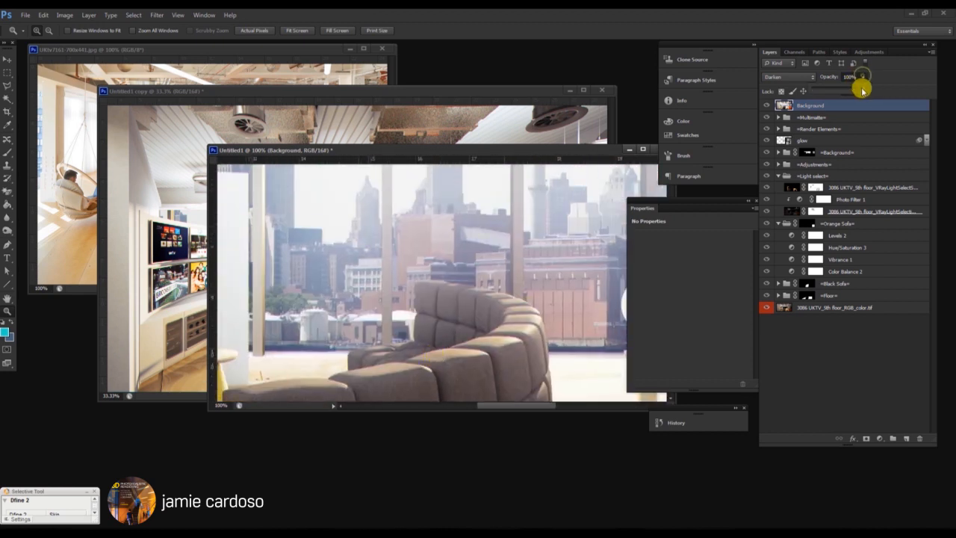
left_click_drag(862, 87, 835, 92)
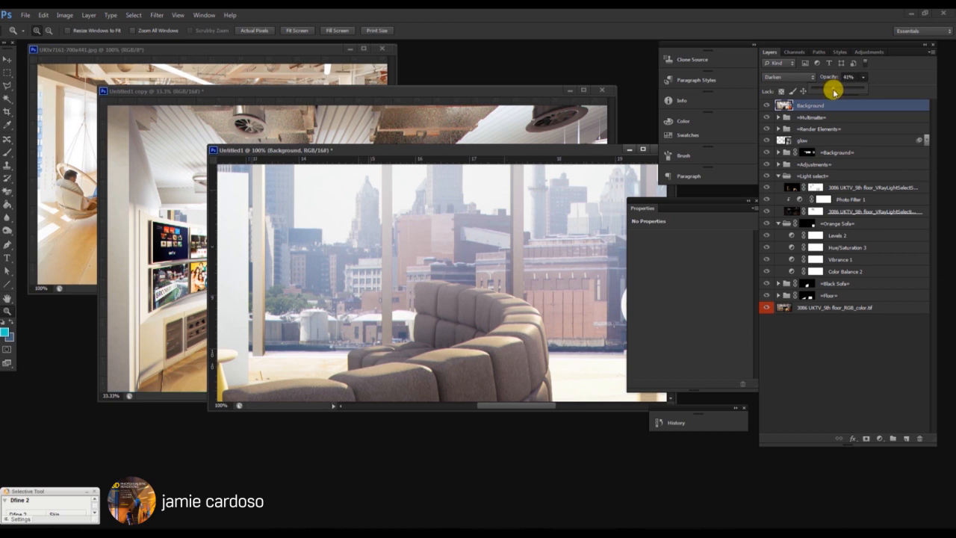
Compare the original RGB color render layer on its own against the full layered composite, with the whole image in view
left_click(480, 365)
left_click(481, 366)
left_click(481, 365)
left_click_drag(413, 231, 443, 327)
key("ctrl+0")
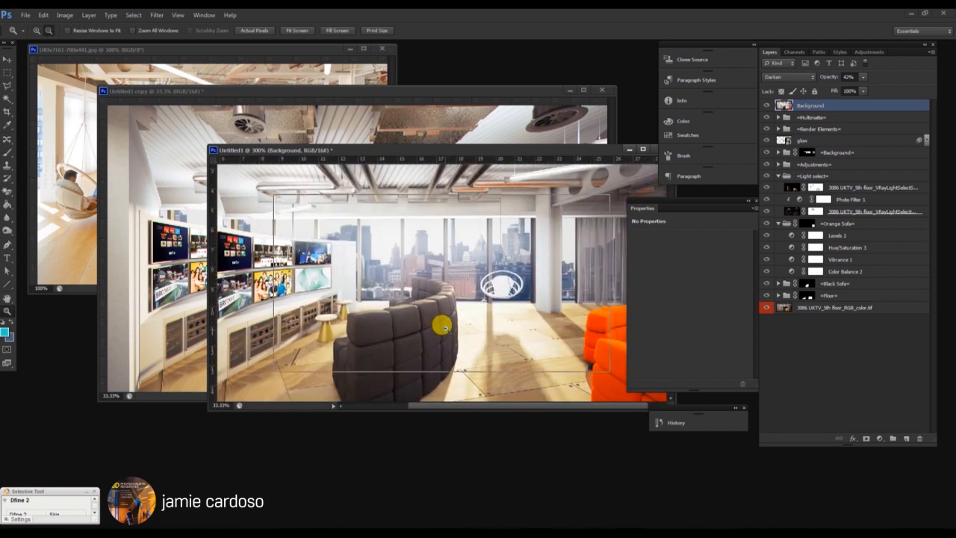
left_click_drag(497, 147, 440, 217)
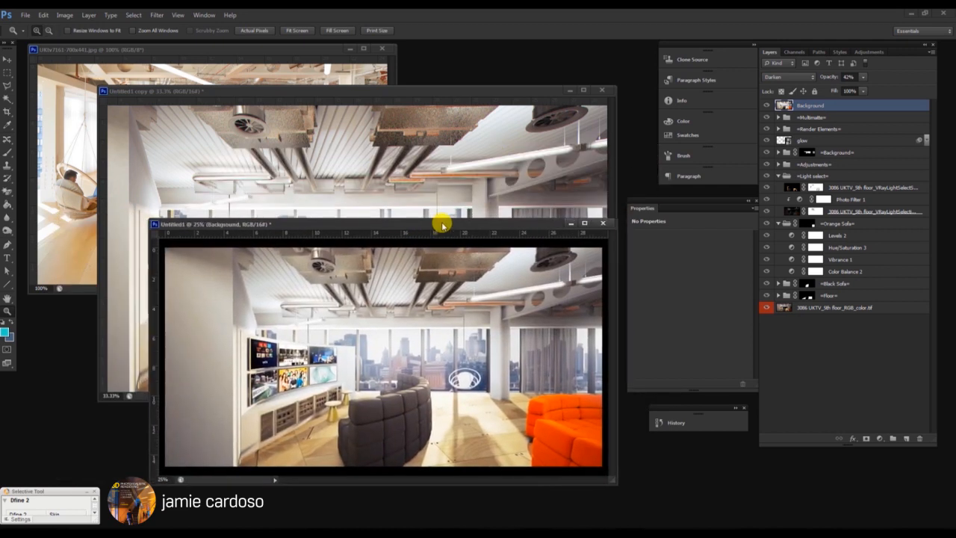
left_click_drag(295, 225, 305, 192)
key("ctrl+minus")
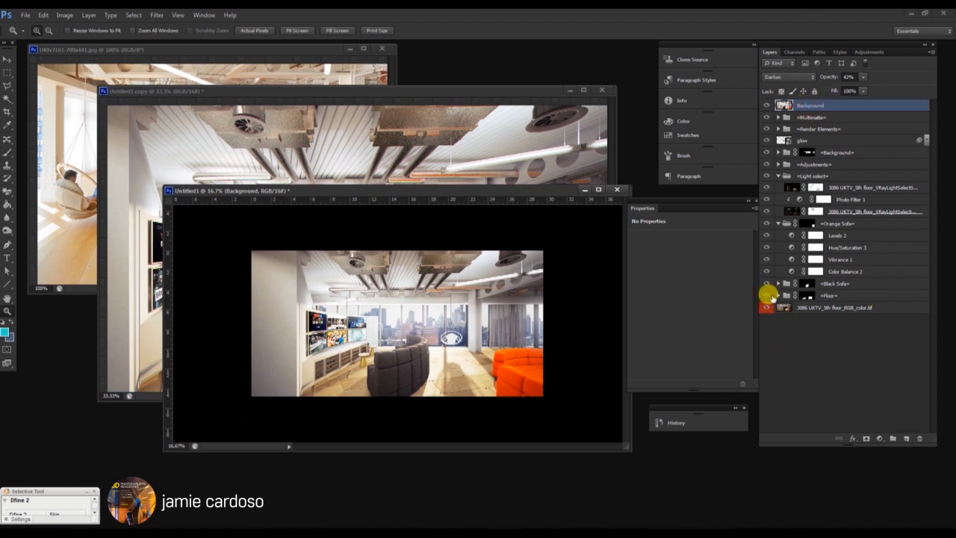
left_click(766, 307, "alt")
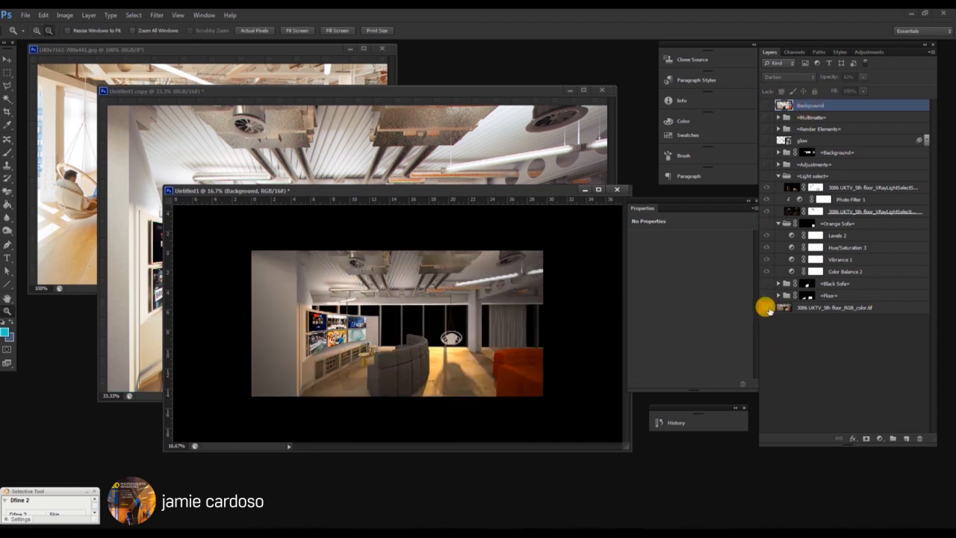
left_click(766, 307, "alt")
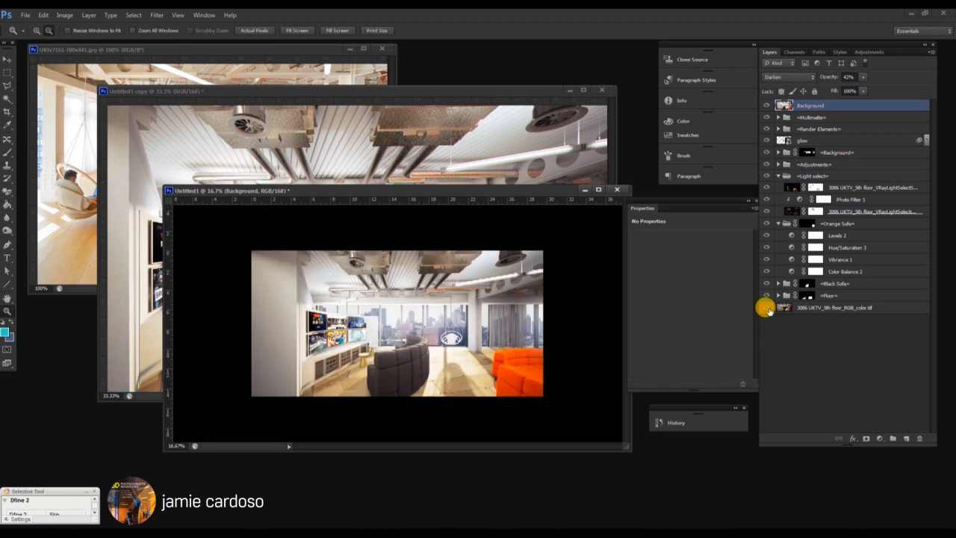
left_click(767, 307, "alt")
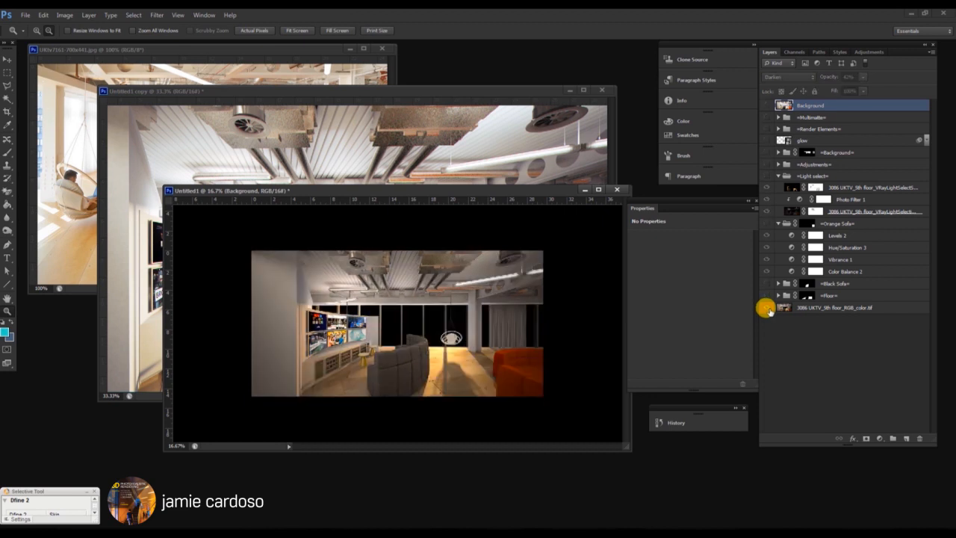
left_click(766, 307, "alt")
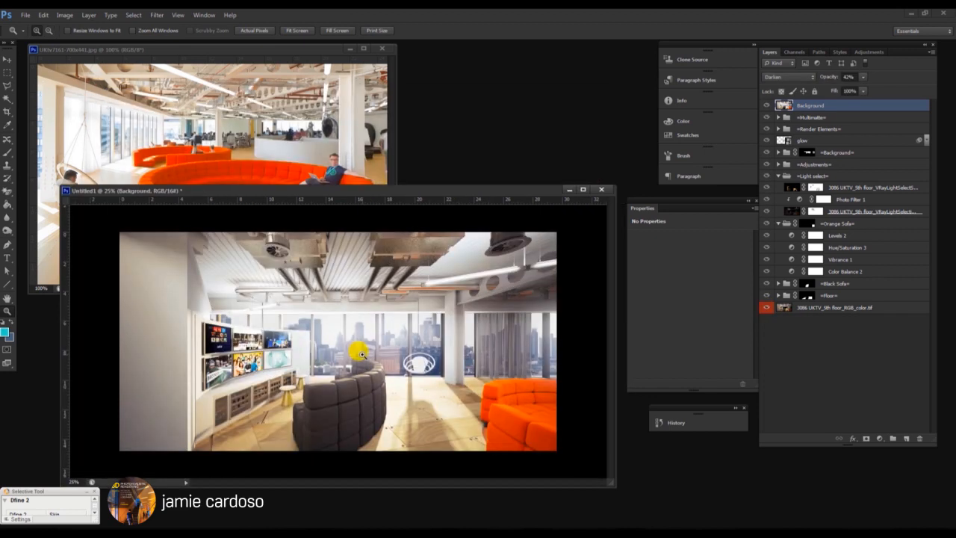